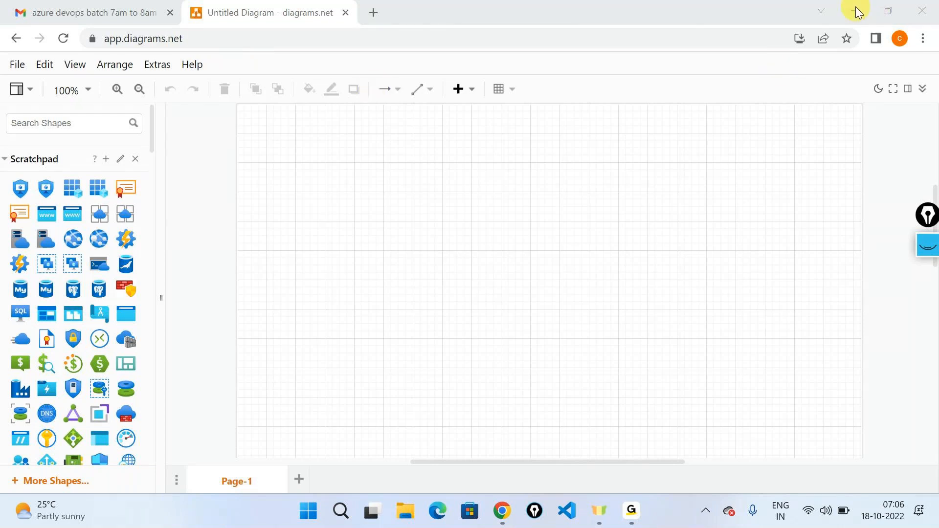
# - Open an incognito browser window and go to dev.azure.com
pyautogui.click(481, 119)
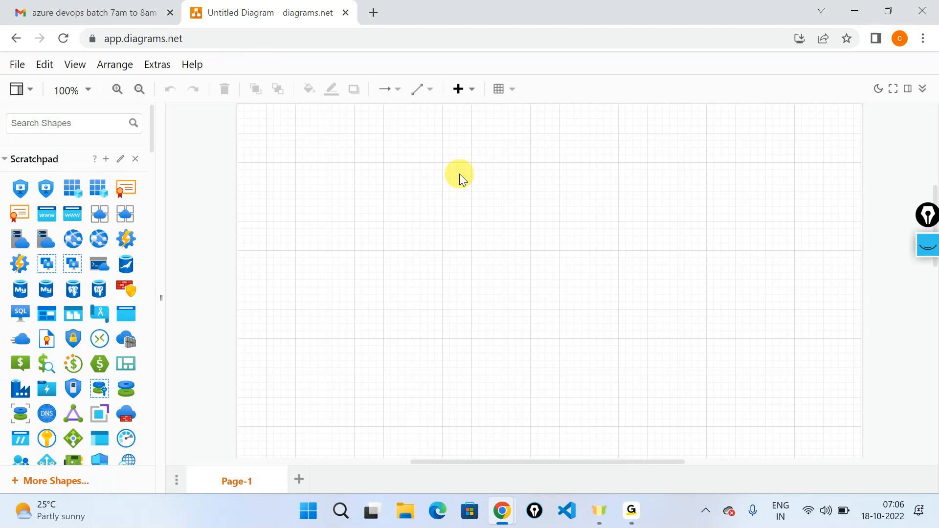
pyautogui.click(923, 39)
pyautogui.click(811, 98)
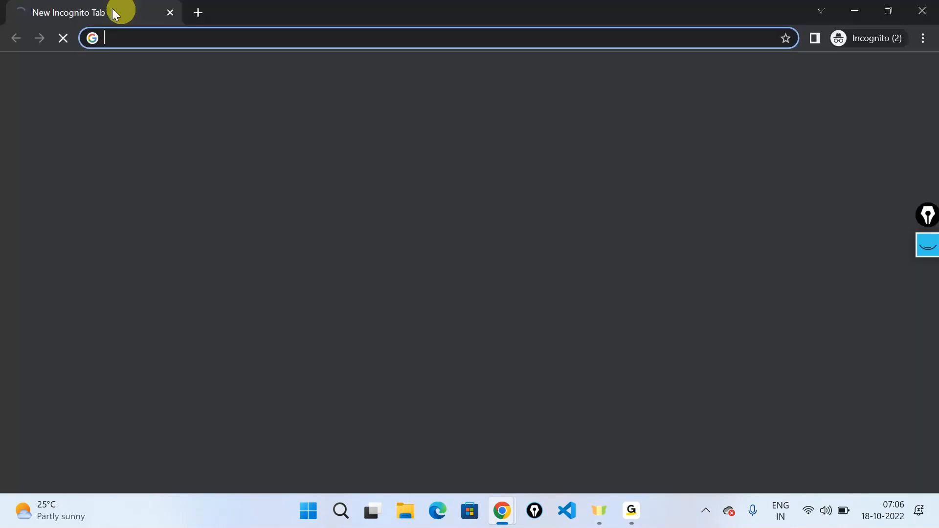
pyautogui.write('dev')
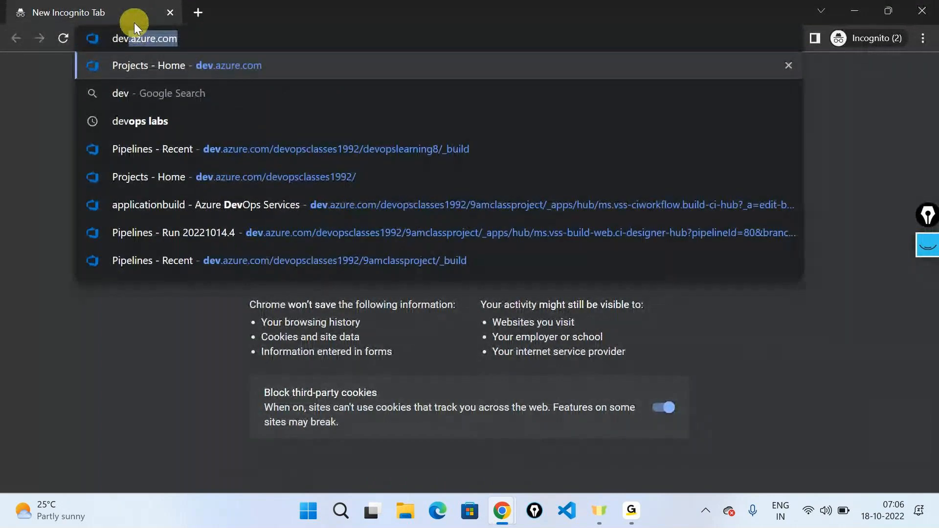
pyautogui.press('Return')
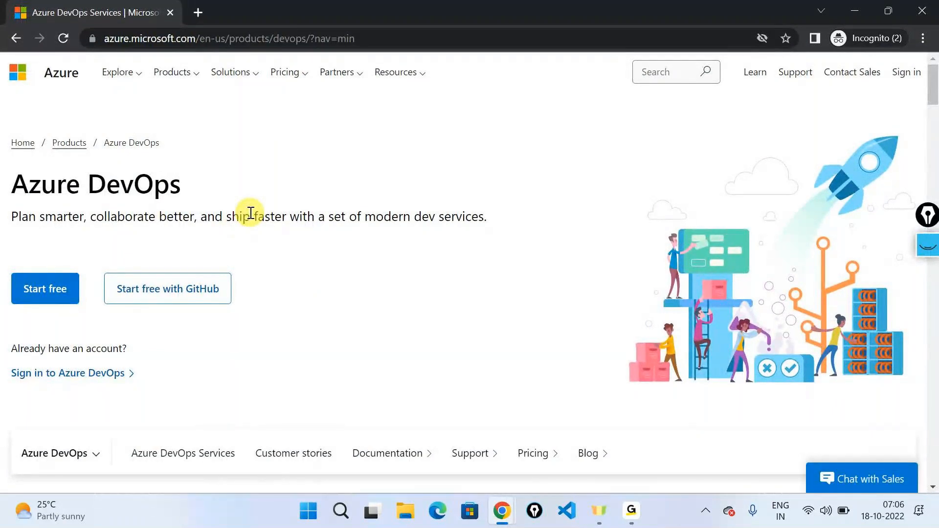
# - Handwrite "JIRA" beside the Azure Boards heading in the services overview using the screen annotation pen
pyautogui.tripleClick(22, 217)
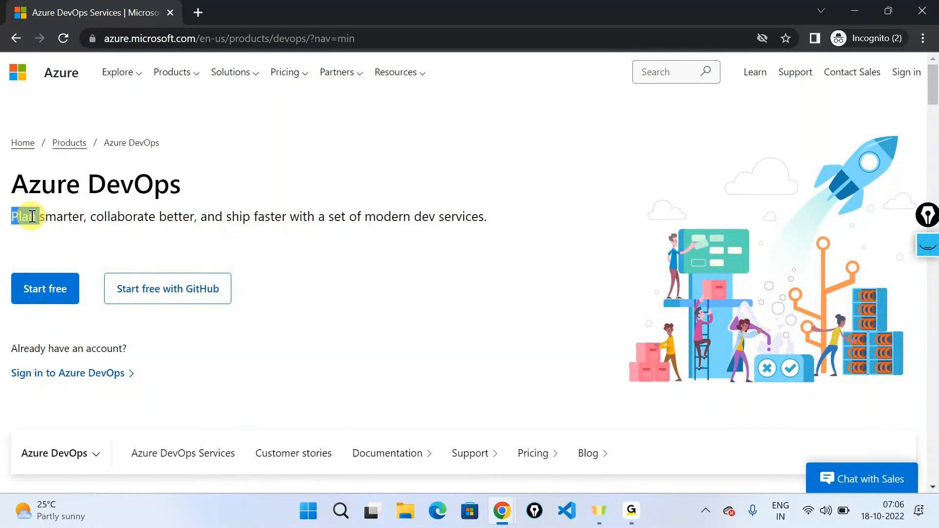
pyautogui.click(267, 261)
pyautogui.scroll(-6, 267, 256)
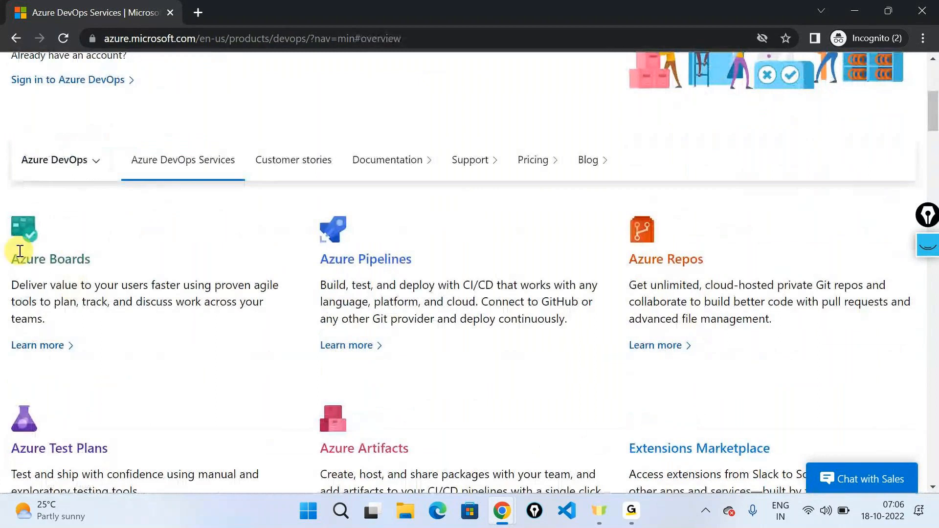
pyautogui.scroll(-1, 545, 308)
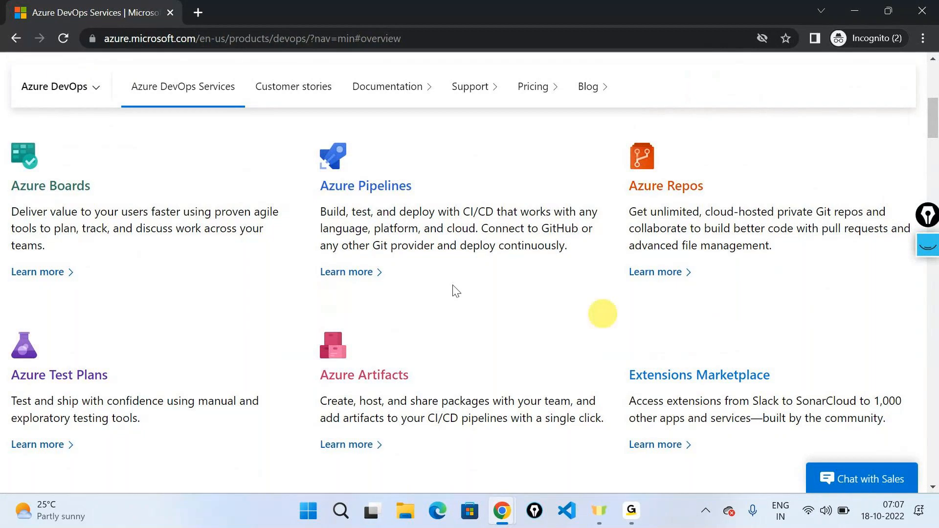
pyautogui.click(928, 244)
pyautogui.click(929, 289)
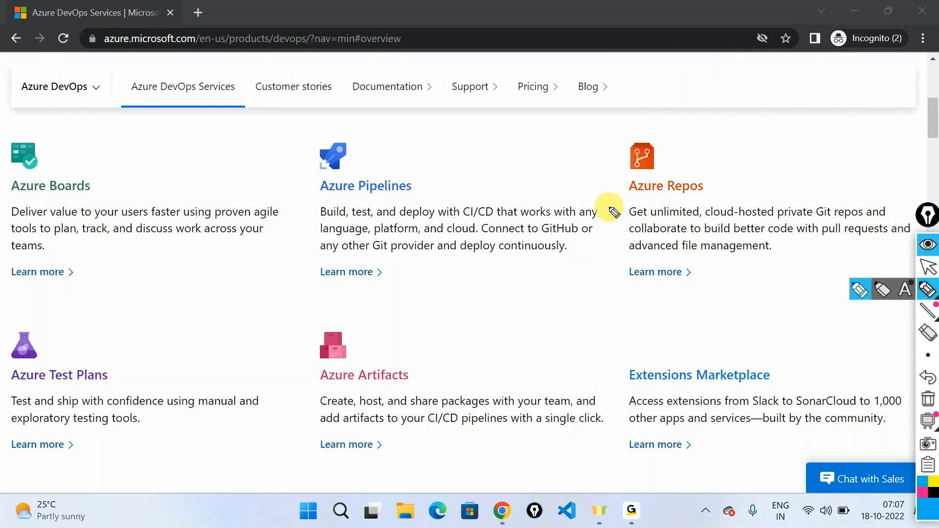
pyautogui.moveTo(143, 163)
pyautogui.mouseDown()
pyautogui.moveTo(133, 188)
pyautogui.moveTo(140, 157)
pyautogui.mouseUp()
pyautogui.moveTo(158, 157)
pyautogui.mouseDown()
pyautogui.moveTo(170, 173)
pyautogui.moveTo(187, 162)
pyautogui.mouseUp()
pyautogui.moveTo(186, 146); pyautogui.dragTo(179, 160)
pyautogui.moveTo(177, 165); pyautogui.dragTo(198, 156)
pyautogui.moveTo(182, 156); pyautogui.dragTo(194, 153)
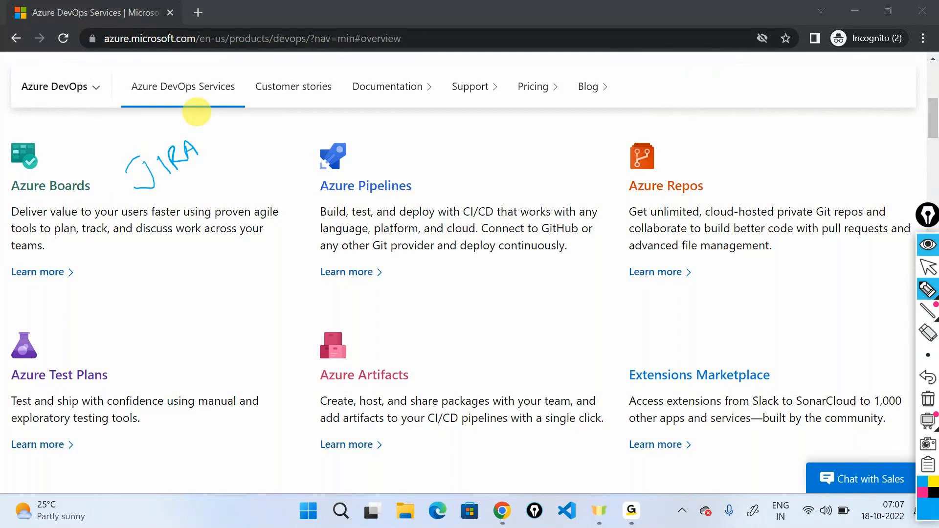
# - Handwrite "Jenkins" beside Azure Pipelines and "GIT/GITHUB" beside Azure Repos
pyautogui.moveTo(423, 167)
pyautogui.mouseDown()
pyautogui.moveTo(435, 156)
pyautogui.moveTo(432, 195)
pyautogui.moveTo(457, 174)
pyautogui.moveTo(448, 166)
pyautogui.moveTo(493, 140)
pyautogui.moveTo(505, 147)
pyautogui.mouseUp()
pyautogui.moveTo(519, 137); pyautogui.dragTo(510, 151)
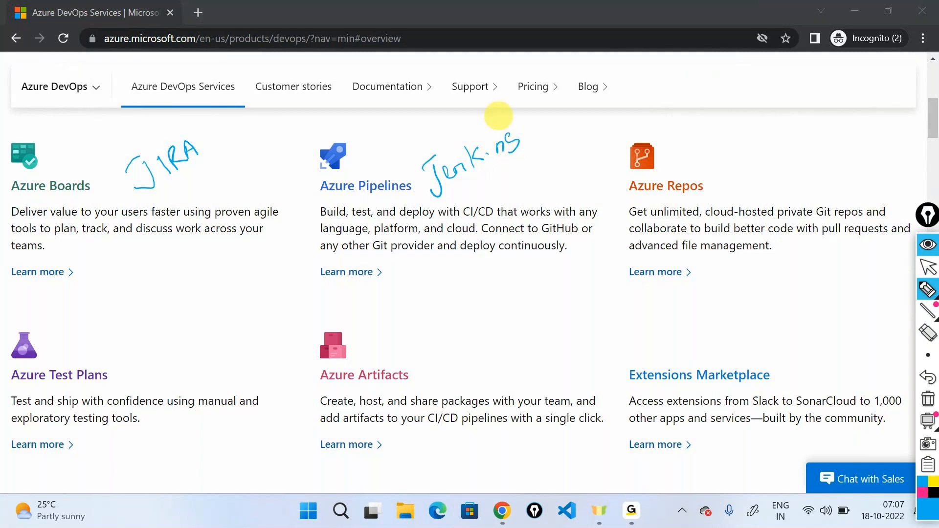
pyautogui.moveTo(723, 131)
pyautogui.mouseDown()
pyautogui.moveTo(713, 147)
pyautogui.moveTo(730, 160)
pyautogui.moveTo(744, 146)
pyautogui.moveTo(772, 162)
pyautogui.moveTo(792, 143)
pyautogui.moveTo(829, 132)
pyautogui.moveTo(830, 143)
pyautogui.moveTo(855, 149)
pyautogui.moveTo(866, 126)
pyautogui.moveTo(853, 130)
pyautogui.mouseUp()
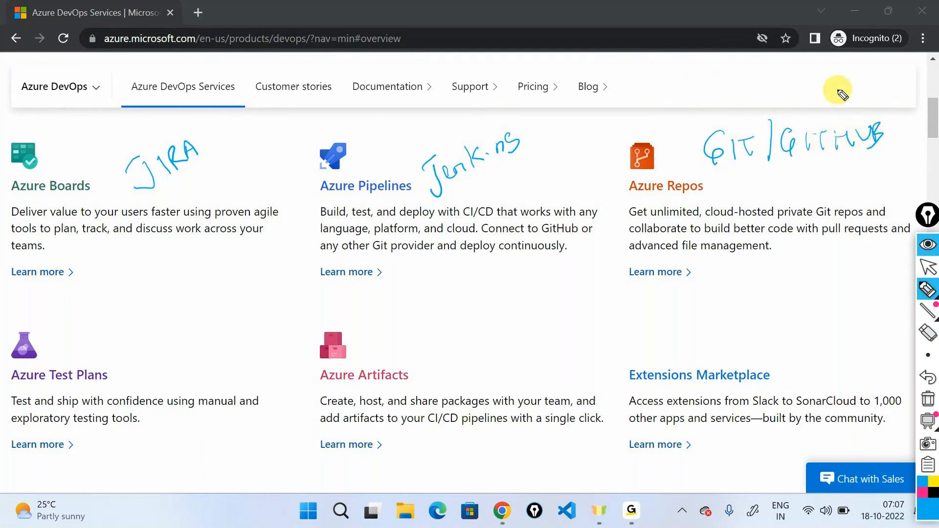
# - Handwrite "Selinium" beside Azure Test Plans and "Jfrog/Nexus" beside Azure Artifacts
pyautogui.moveTo(146, 348)
pyautogui.mouseDown()
pyautogui.moveTo(141, 362)
pyautogui.moveTo(171, 343)
pyautogui.moveTo(158, 330)
pyautogui.moveTo(181, 325)
pyautogui.moveTo(217, 284)
pyautogui.mouseUp()
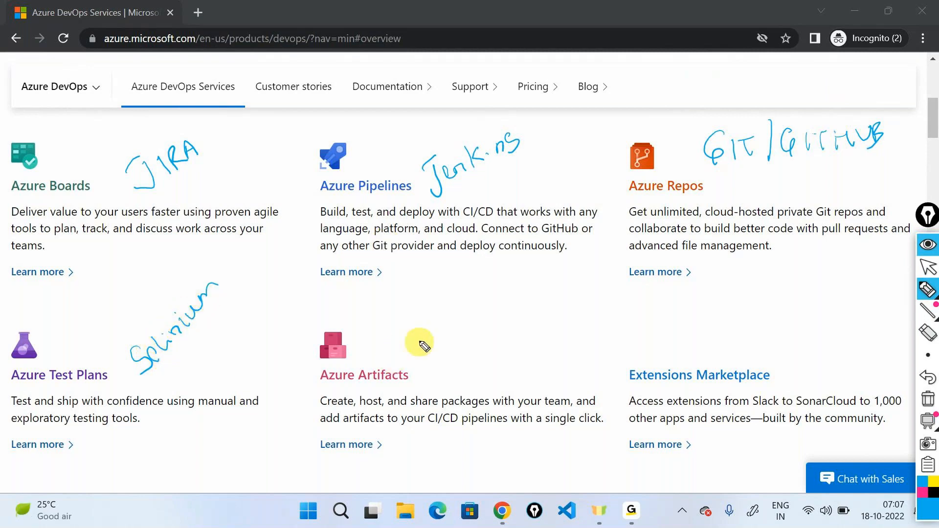
pyautogui.moveTo(417, 332); pyautogui.dragTo(410, 355)
pyautogui.moveTo(406, 335)
pyautogui.mouseDown()
pyautogui.moveTo(478, 318)
pyautogui.moveTo(480, 283)
pyautogui.moveTo(503, 300)
pyautogui.moveTo(584, 265)
pyautogui.mouseUp()
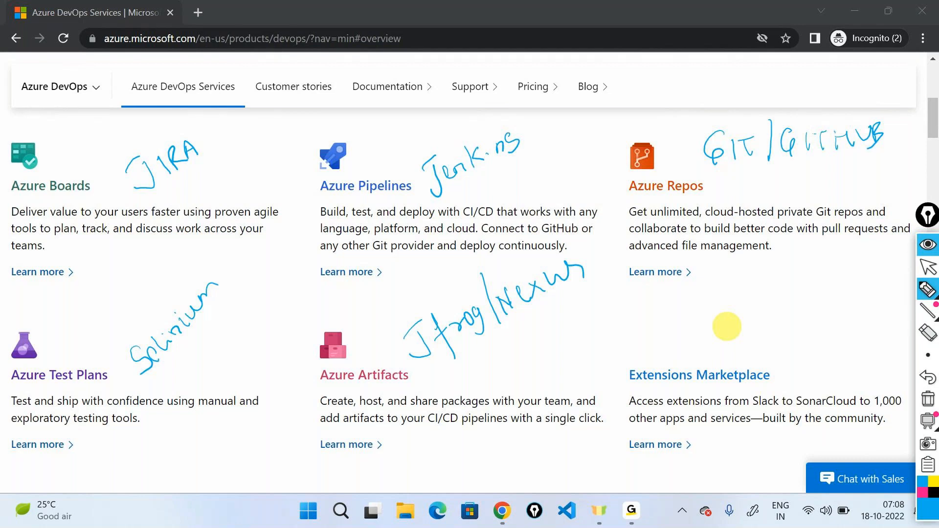
# - Add a circled "SLA" note, then box and tick JIRA, draw an arrow from it to Jenkins, and circle CI/CD
pyautogui.moveTo(668, 69); pyautogui.dragTo(649, 89)
pyautogui.moveTo(679, 72)
pyautogui.mouseDown()
pyautogui.moveTo(687, 81)
pyautogui.moveTo(692, 69)
pyautogui.moveTo(690, 78)
pyautogui.moveTo(671, 56)
pyautogui.mouseUp()
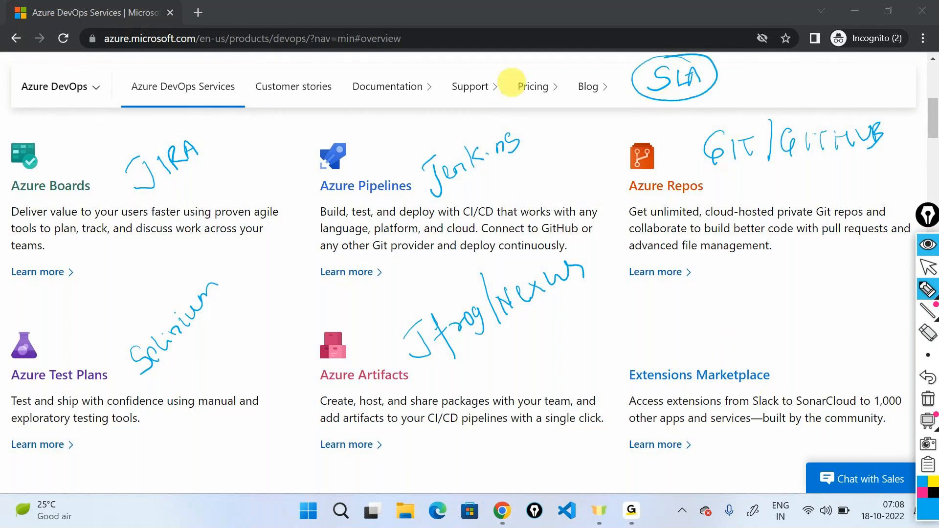
pyautogui.moveTo(152, 205)
pyautogui.mouseDown()
pyautogui.moveTo(181, 123)
pyautogui.moveTo(136, 195)
pyautogui.mouseUp()
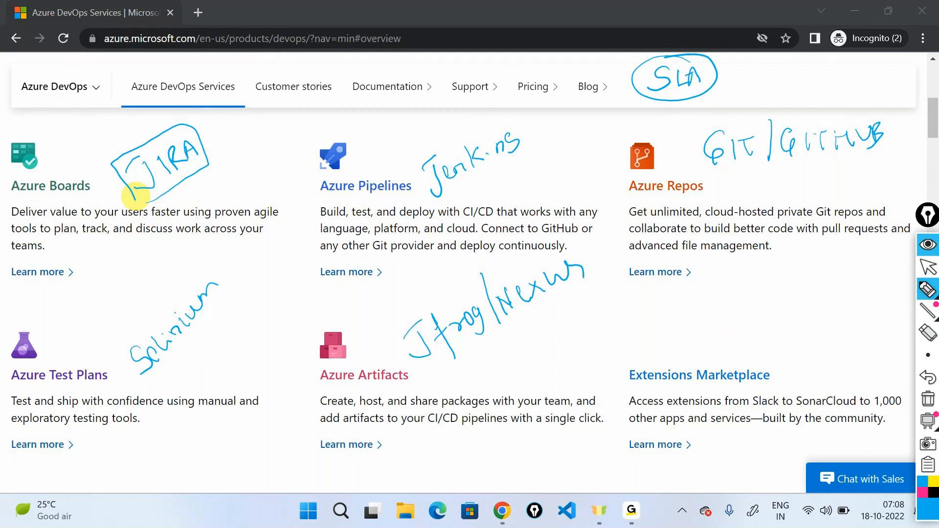
pyautogui.moveTo(215, 147); pyautogui.dragTo(241, 115)
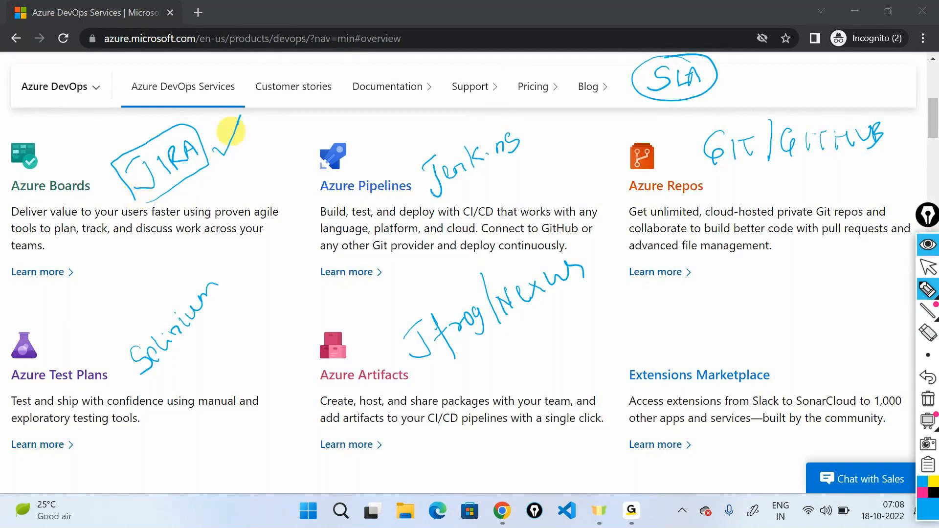
pyautogui.moveTo(198, 127)
pyautogui.mouseDown()
pyautogui.moveTo(312, 117)
pyautogui.moveTo(446, 143)
pyautogui.moveTo(458, 128)
pyautogui.mouseUp()
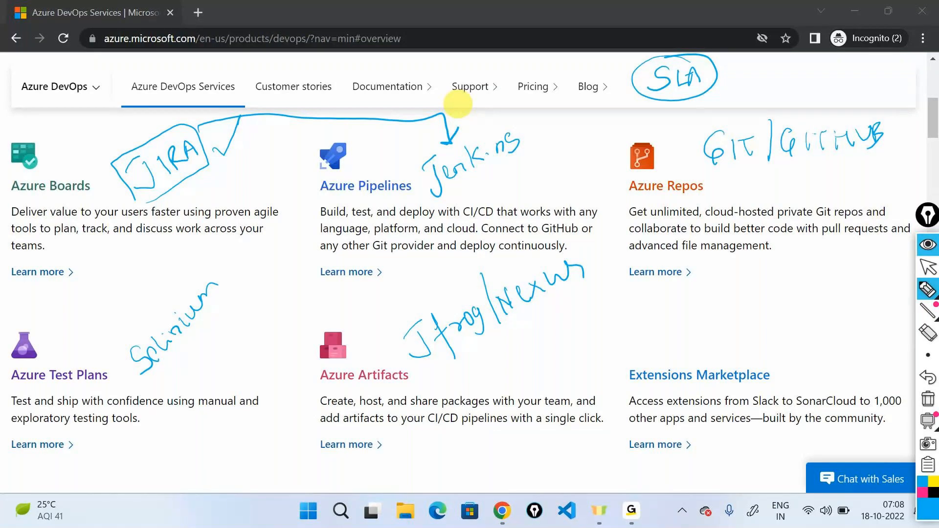
pyautogui.moveTo(471, 195)
pyautogui.mouseDown()
pyautogui.moveTo(478, 215)
pyautogui.moveTo(506, 210)
pyautogui.moveTo(467, 197)
pyautogui.mouseUp()
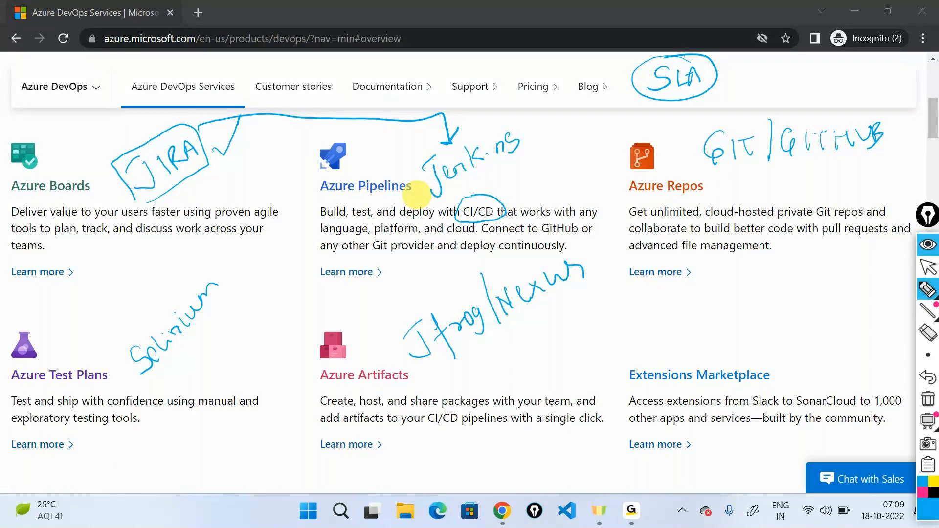
# - Erase all pen annotations, close the annotation tools and return to the start of the Azure DevOps page
pyautogui.click(928, 398)
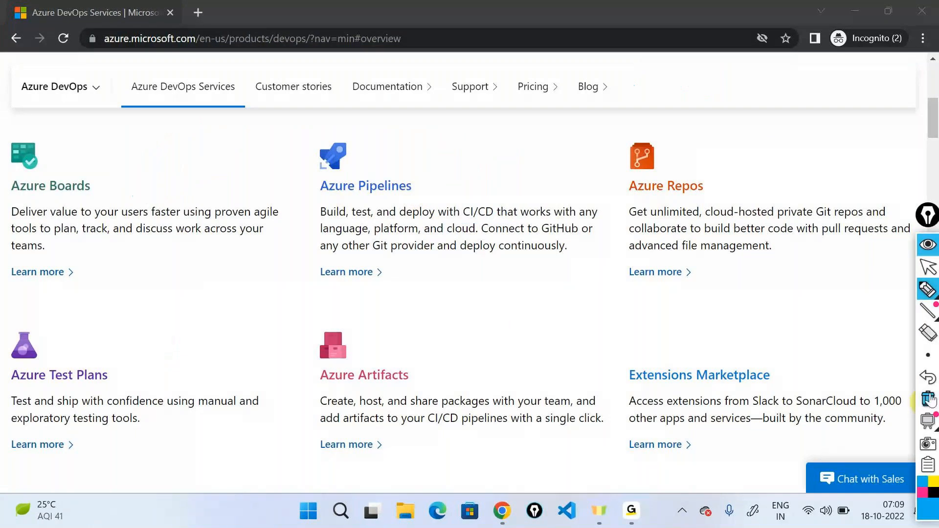
pyautogui.click(927, 245)
pyautogui.scroll(8, 800, 296)
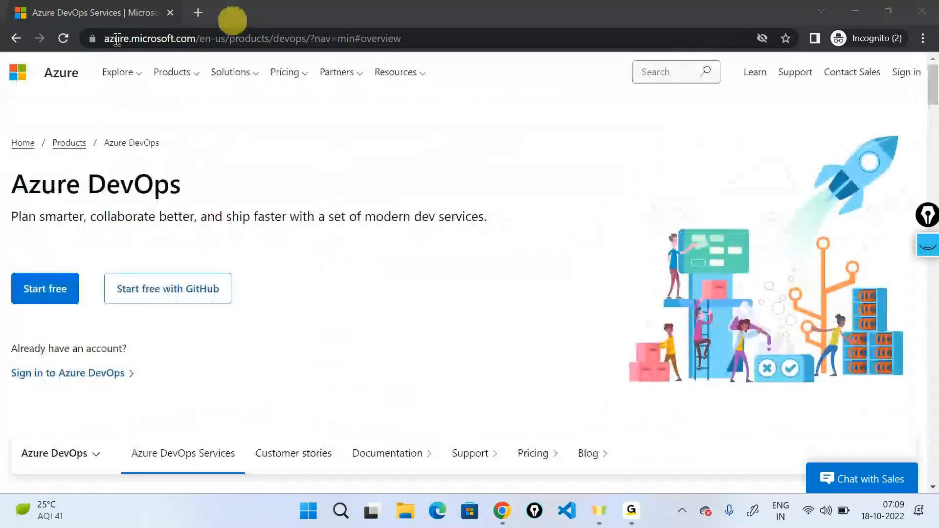
# - Start the free Azure DevOps sign-up and choose to create a new Microsoft account
pyautogui.moveTo(23, 183); pyautogui.dragTo(188, 206)
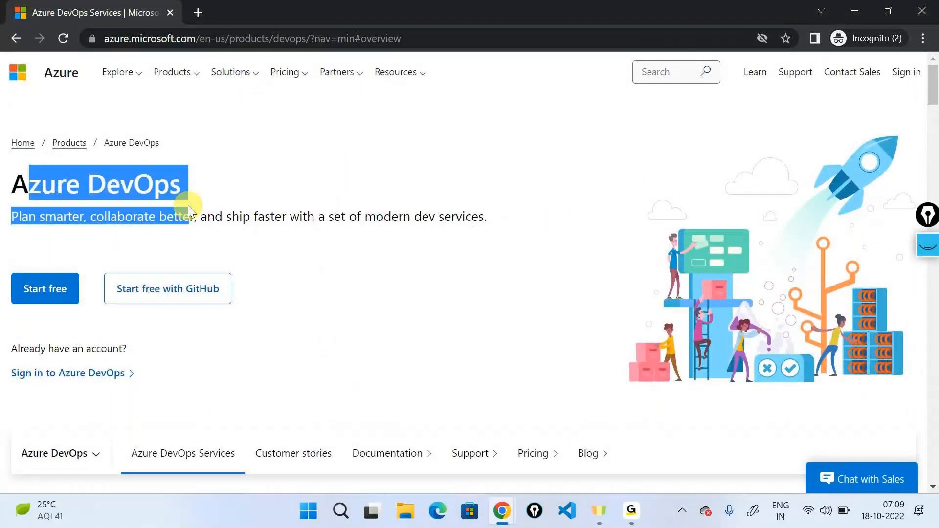
pyautogui.tripleClick(149, 185)
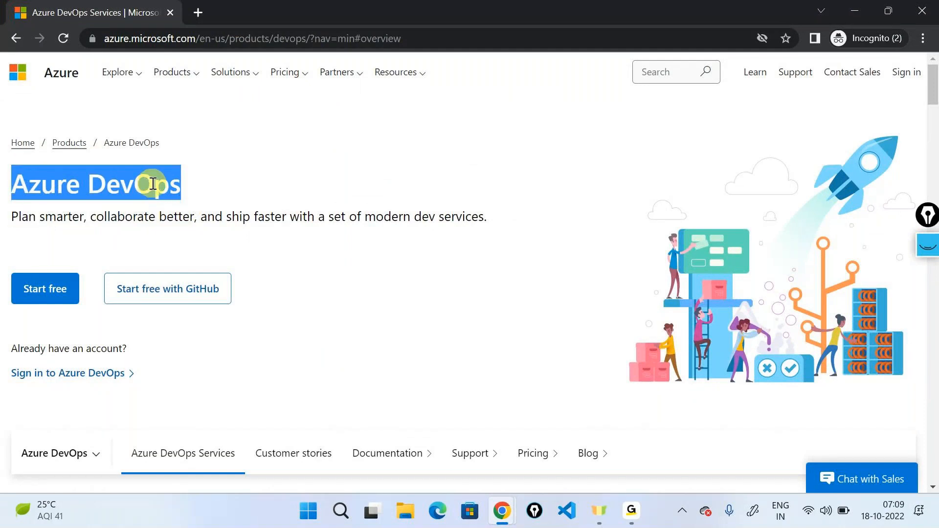
pyautogui.click(228, 198)
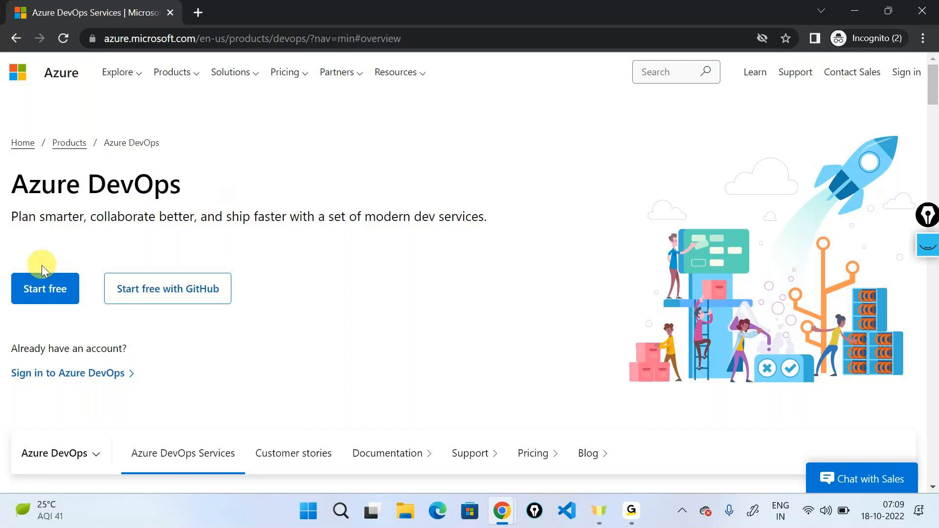
pyautogui.click(45, 286)
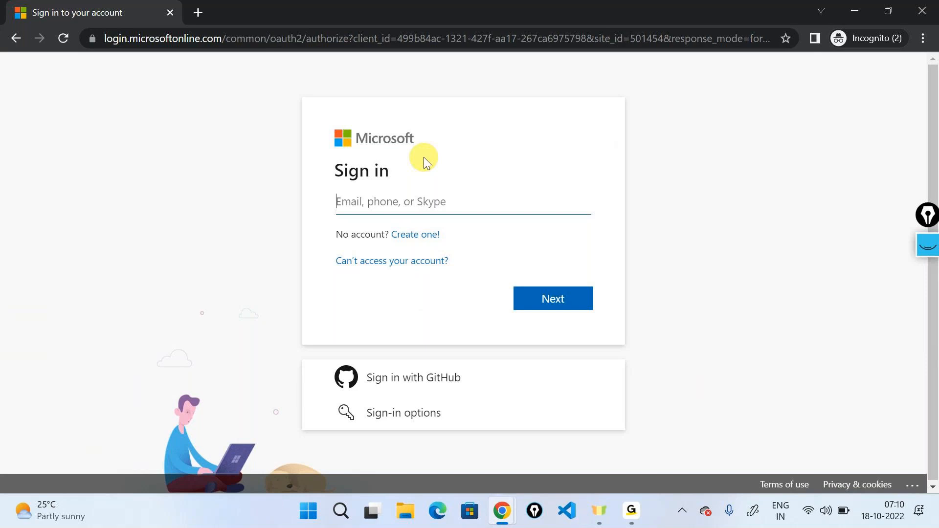
pyautogui.click(416, 235)
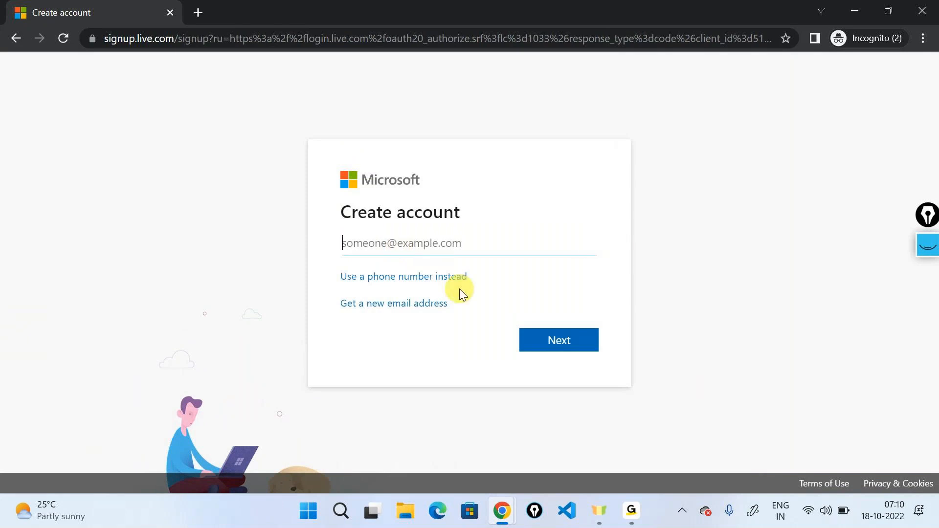
# - Request a new outlook.com email address, enter the desired email name and submit it
pyautogui.click(394, 303)
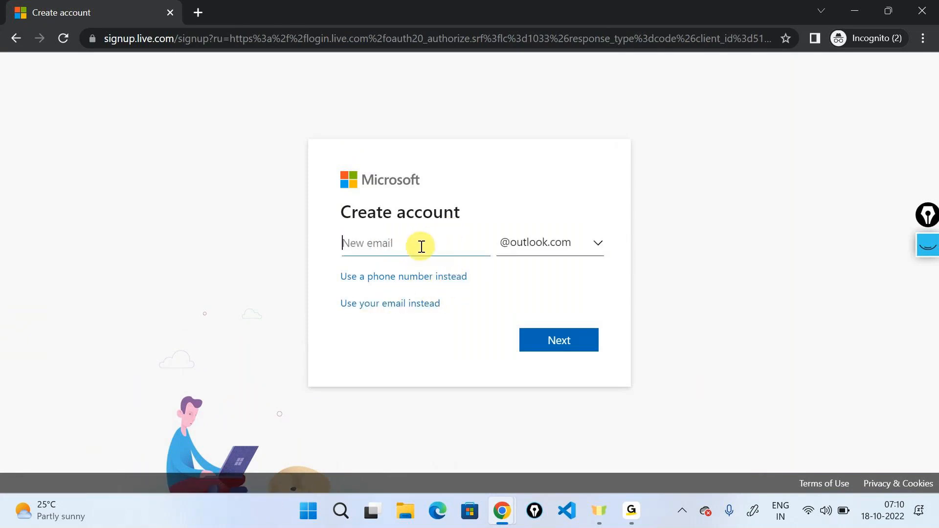
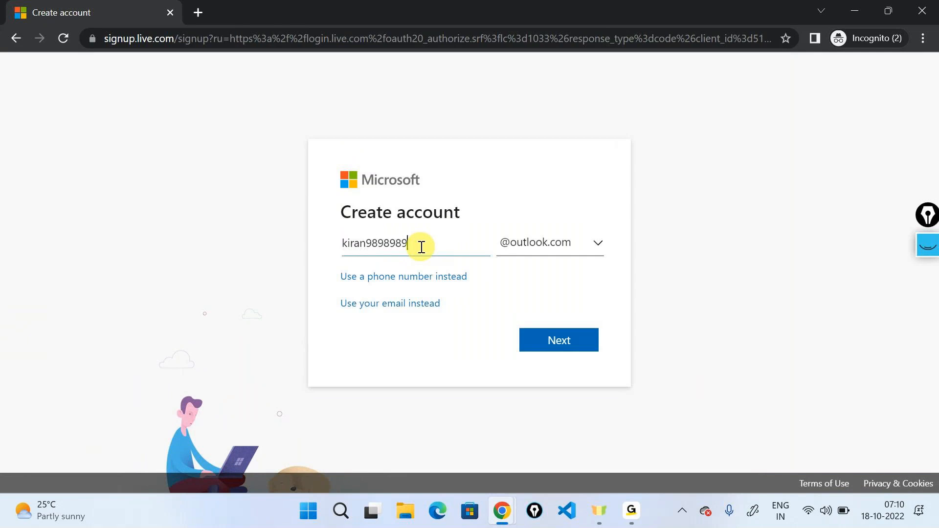
pyautogui.click(566, 346)
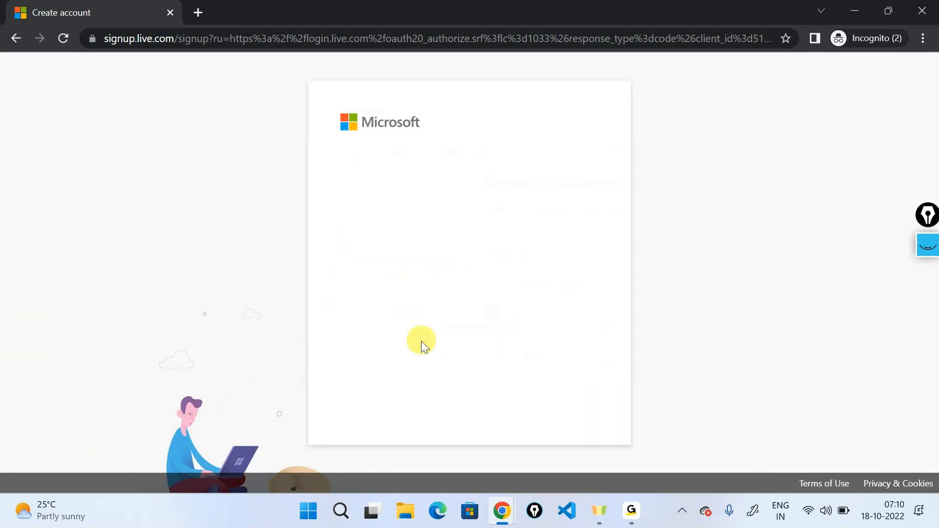
# - Enter the new account's password and solve the "Pick the penguin" puzzle to finish creating the account
pyautogui.write('••••••••••••')
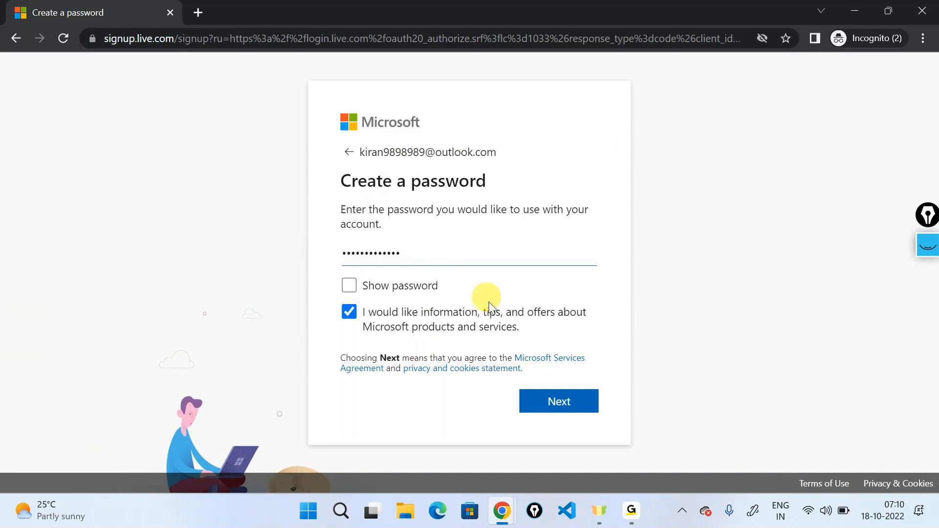
pyautogui.click(561, 396)
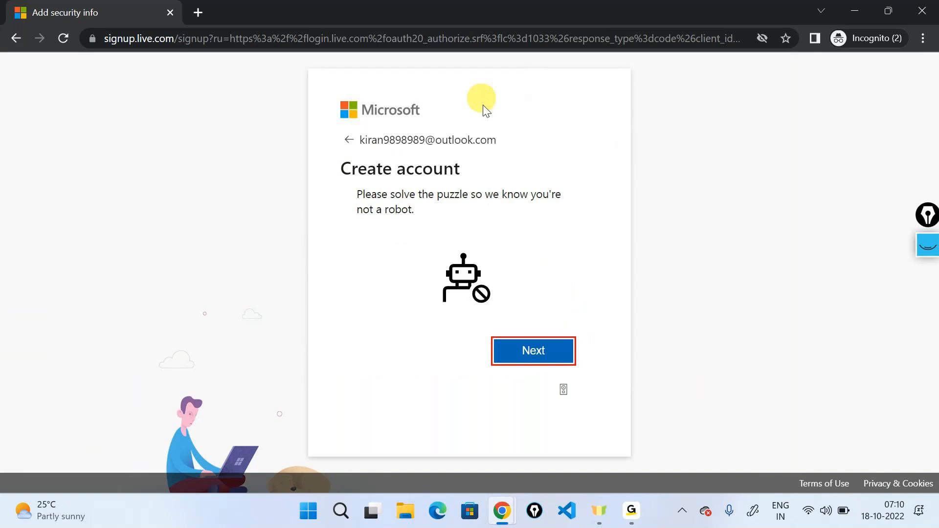
pyautogui.click(540, 354)
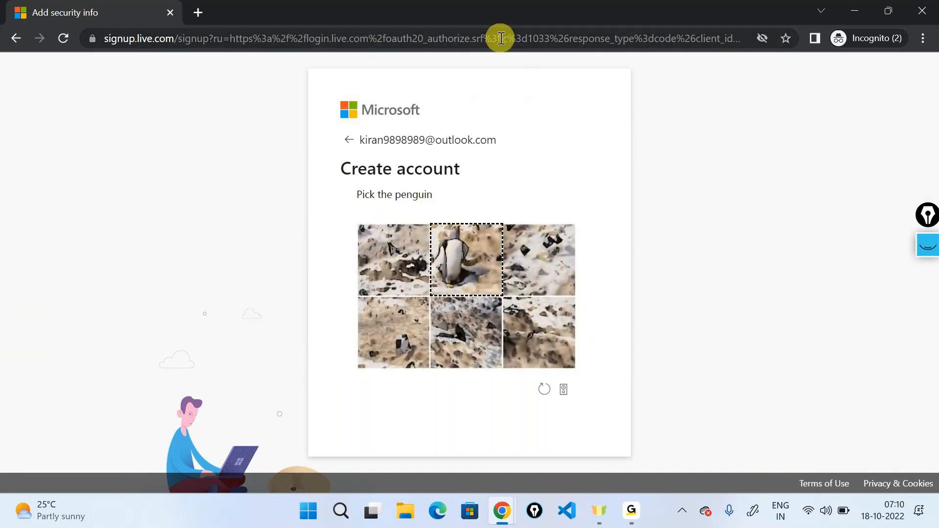
pyautogui.click(477, 260)
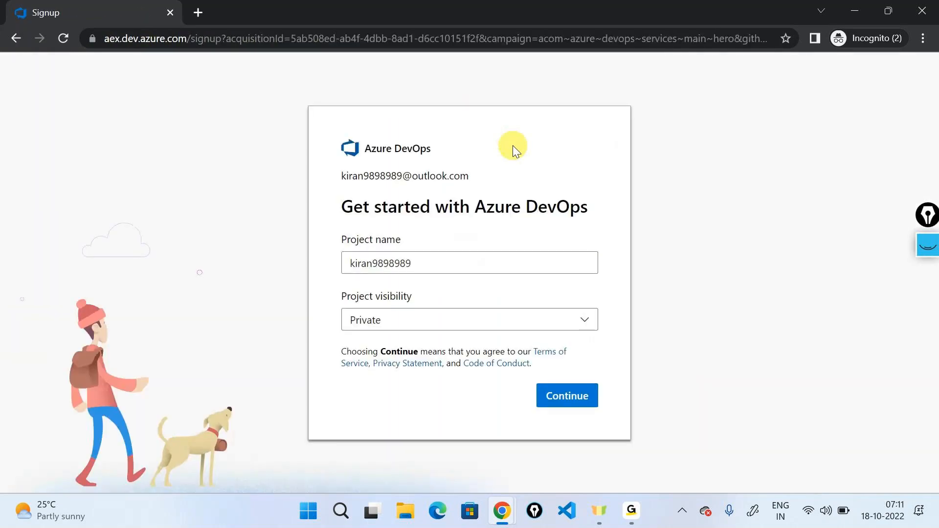
# - Review the Azure DevOps sign-up form from its heading down to the country and character verification fields
pyautogui.moveTo(337, 167); pyautogui.dragTo(583, 159)
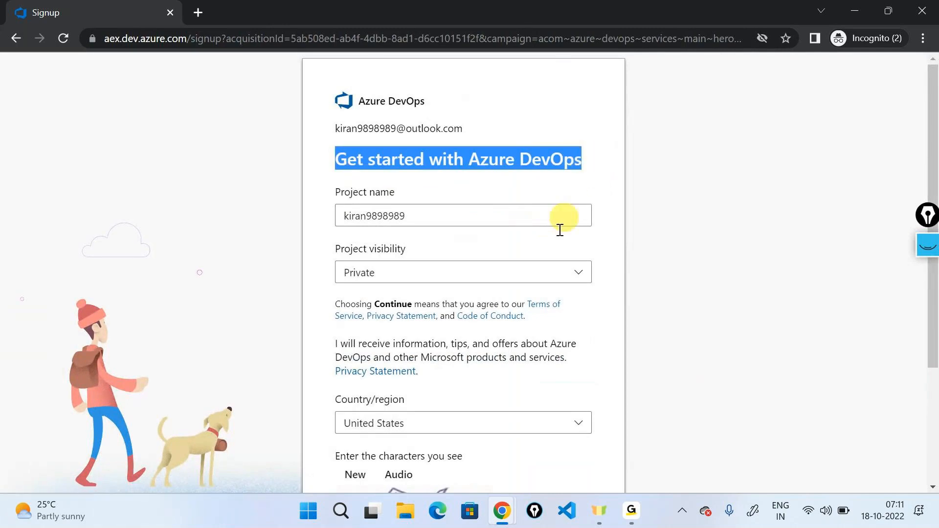
pyautogui.scroll(-3, 483, 279)
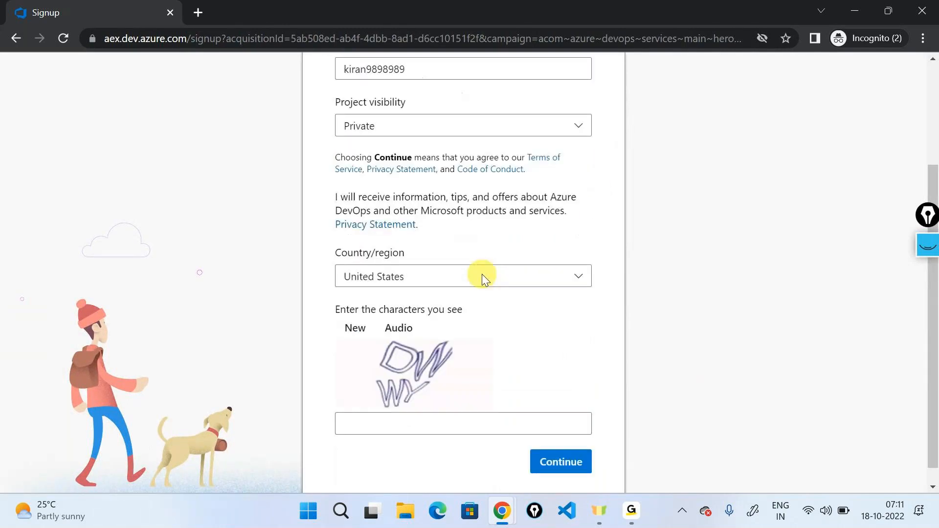
pyautogui.scroll(3, 482, 278)
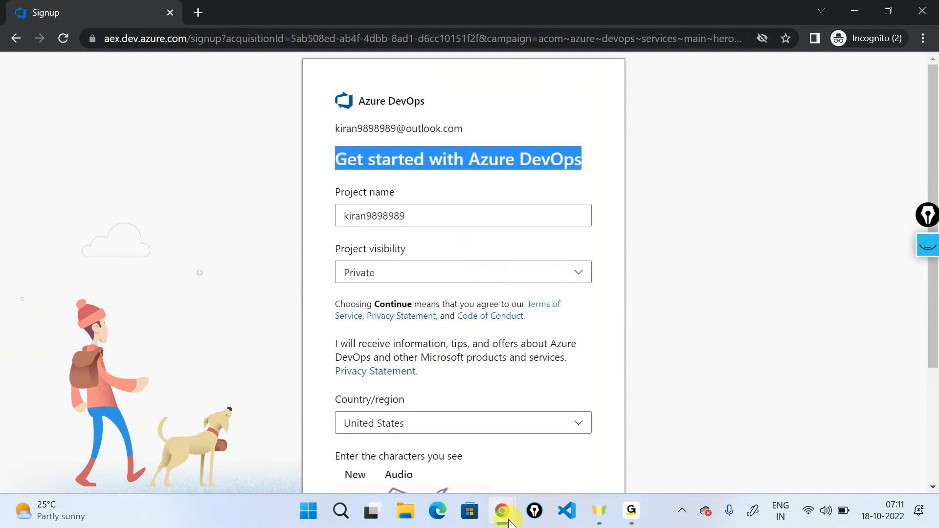
# - Switch to the diagrams.net drawing and place the blue Azure pyramid icon with the yellow key icon below it
pyautogui.hotkey('alt', 'Tab')
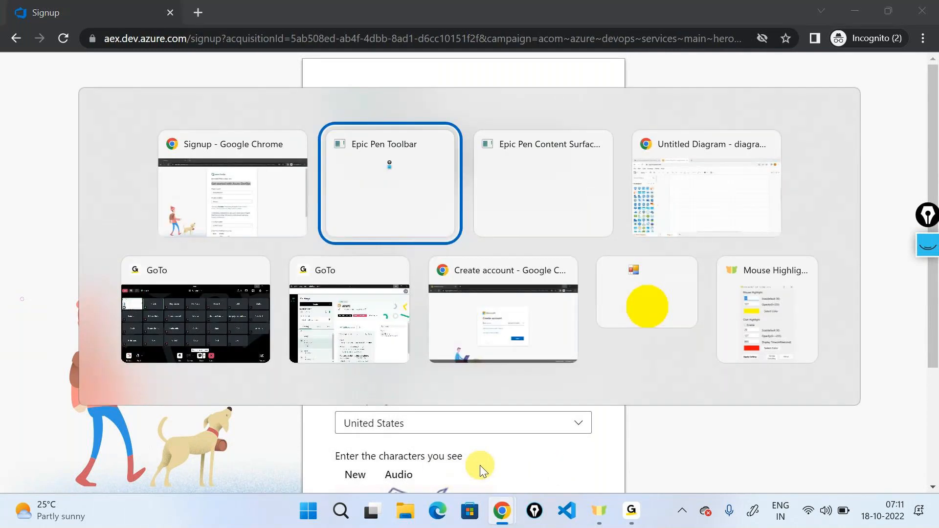
pyautogui.press('Tab')
pyautogui.press('Tab')
pyautogui.scroll(-5, 80, 247)
pyautogui.scroll(-5, 81, 247)
pyautogui.moveTo(47, 323); pyautogui.dragTo(313, 128)
pyautogui.click(455, 213)
pyautogui.moveTo(75, 322); pyautogui.dragTo(321, 295)
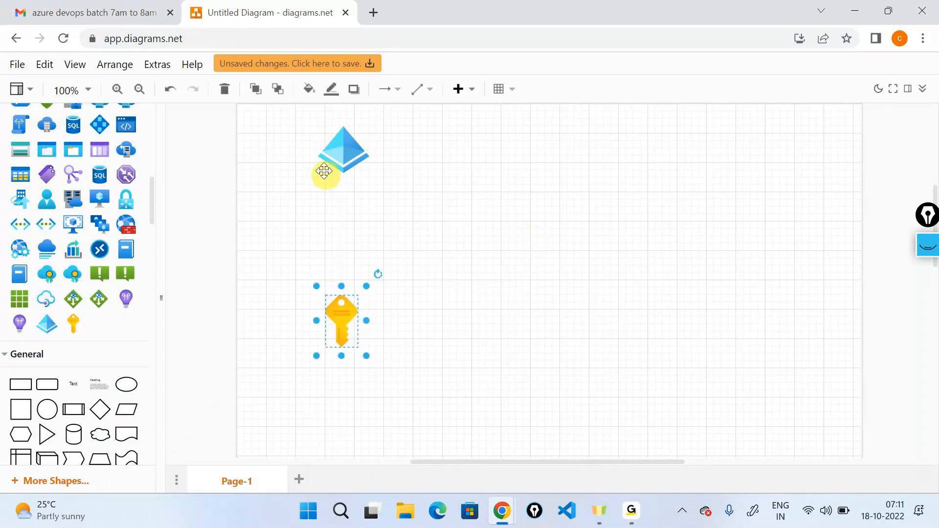
# - Connect the blue pyramid icon to the key icon below it with an arrow
pyautogui.click(327, 167)
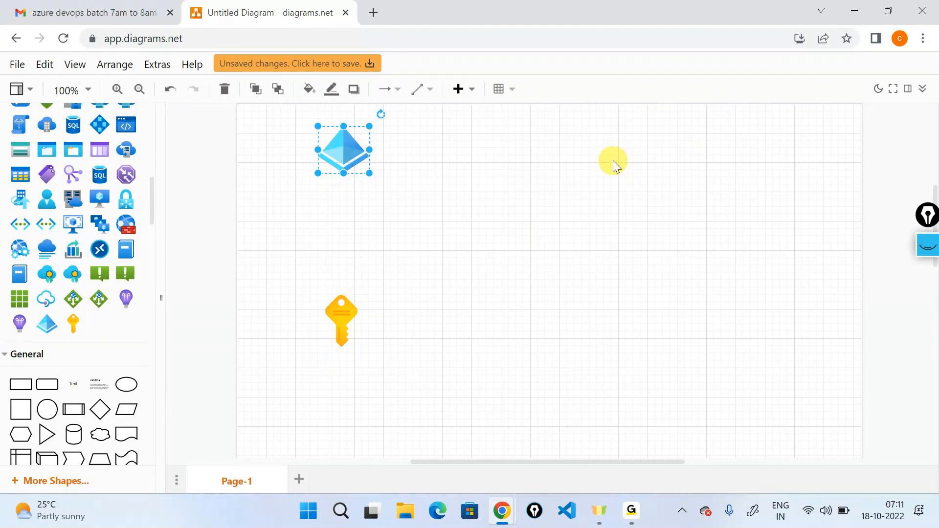
pyautogui.moveTo(345, 192); pyautogui.dragTo(354, 308)
pyautogui.click(516, 294)
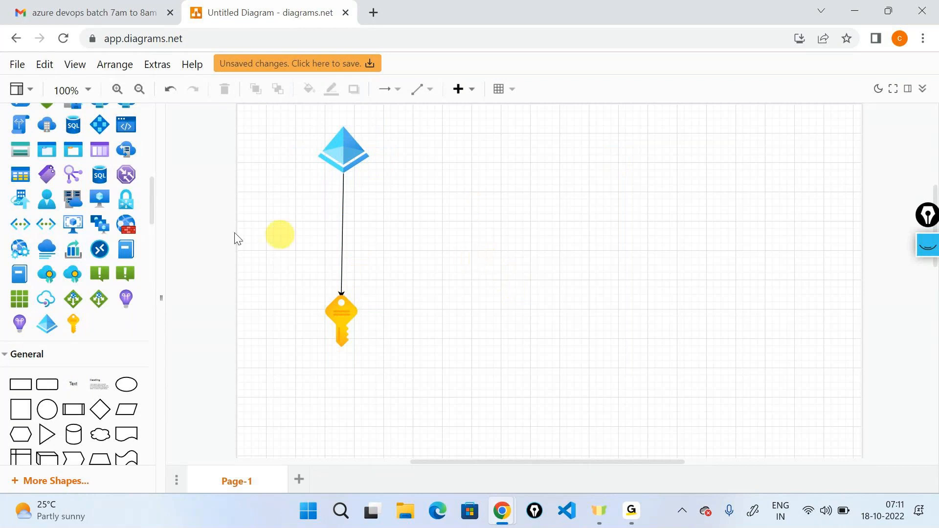
# - Search the shapes for "devops" and place the blue Azure DevOps icon to the right of the pyramid icon
pyautogui.scroll(5, 54, 201)
pyautogui.scroll(6, 58, 197)
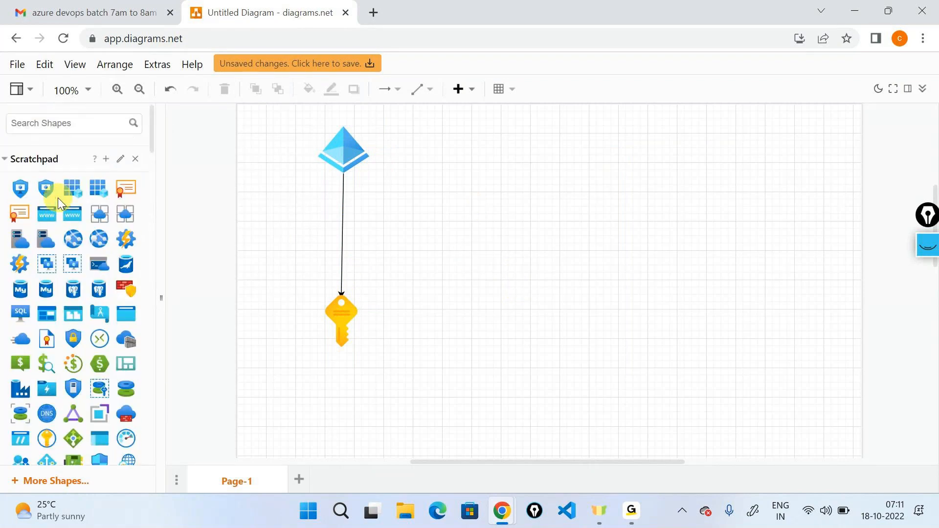
pyautogui.click(44, 130)
pyautogui.write('dev')
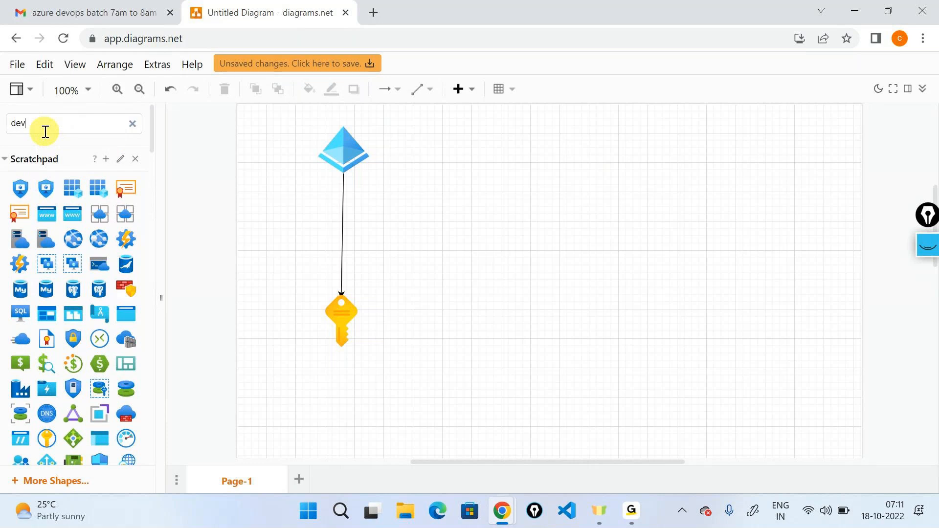
pyautogui.write('ops')
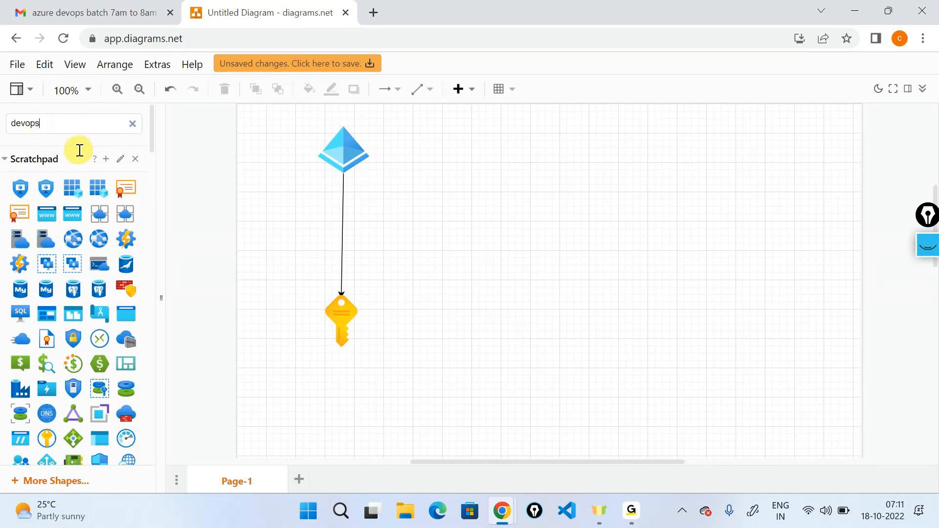
pyautogui.press('Return')
pyautogui.moveTo(127, 184); pyautogui.dragTo(530, 140)
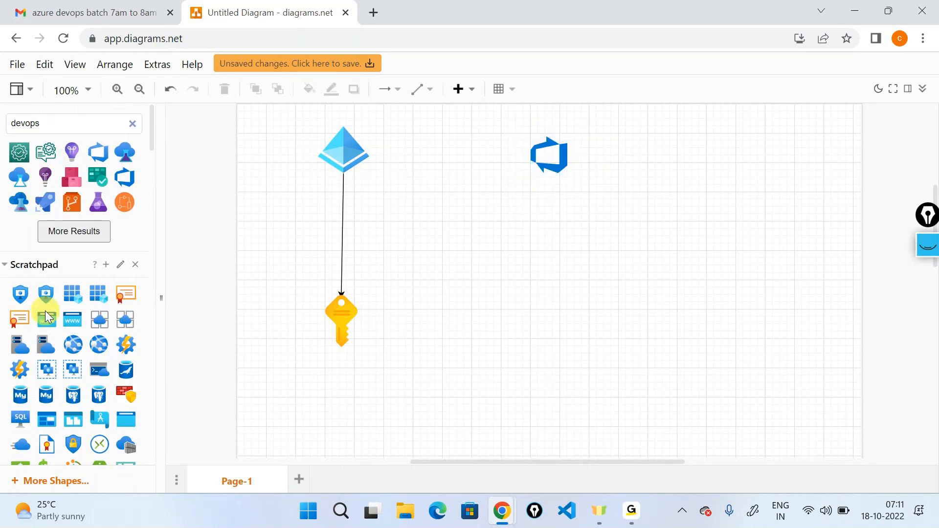
# - Add the text label "Azure DevOps Organisation" to the right of the Azure DevOps icon
pyautogui.scroll(-15, 46, 314)
pyautogui.scroll(-7, 45, 318)
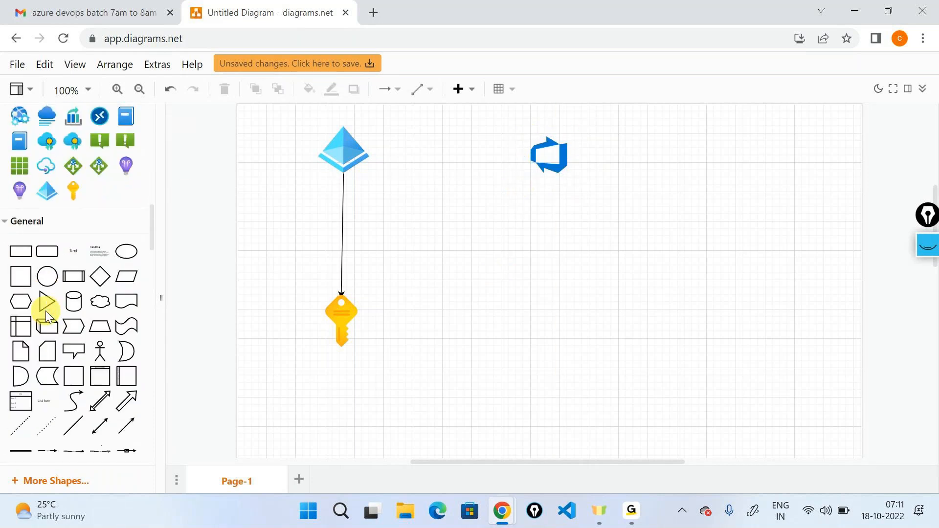
pyautogui.moveTo(73, 123); pyautogui.dragTo(611, 144)
pyautogui.write('Azure DevOps Organisart')
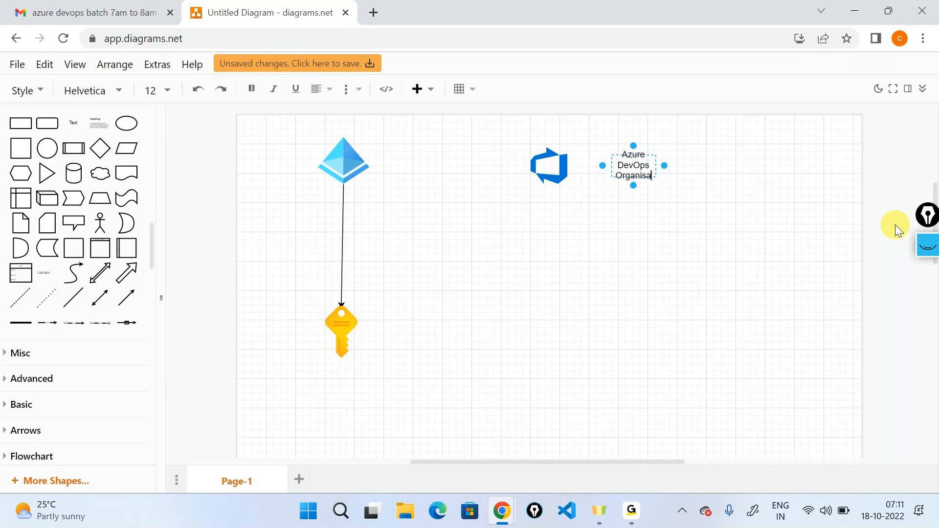
pyautogui.press('BackSpace')
pyautogui.press('BackSpace')
pyautogui.write('tion')
pyautogui.click(798, 194)
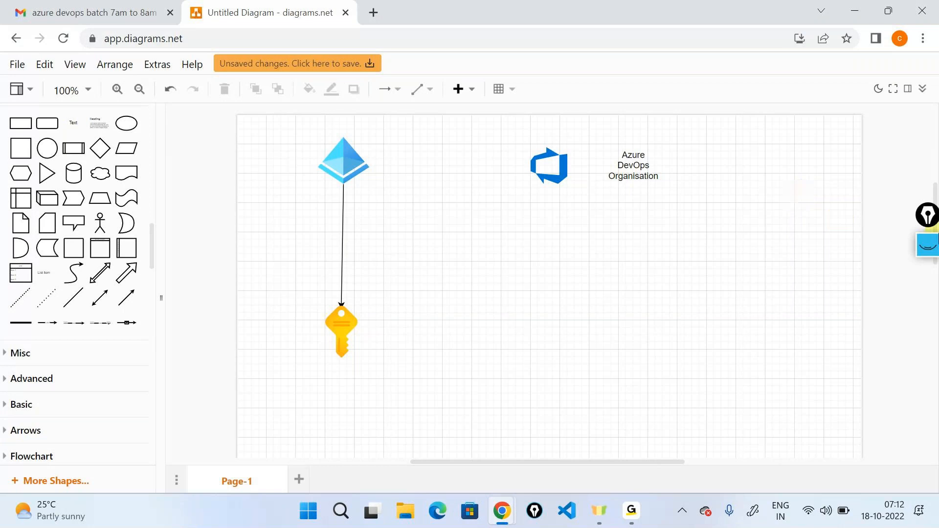
# - Add the text label "Project" below the Azure DevOps icon
pyautogui.click(565, 164)
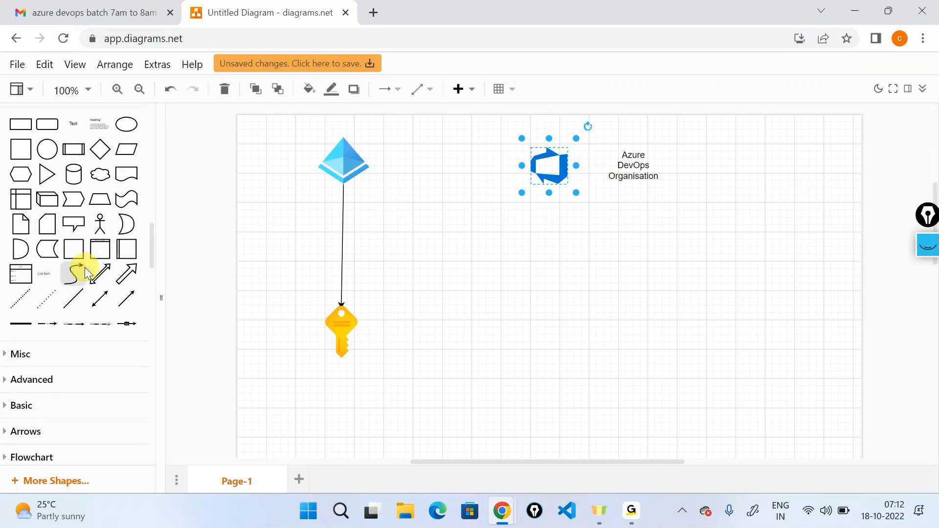
pyautogui.scroll(5, 83, 266)
pyautogui.scroll(10, 84, 267)
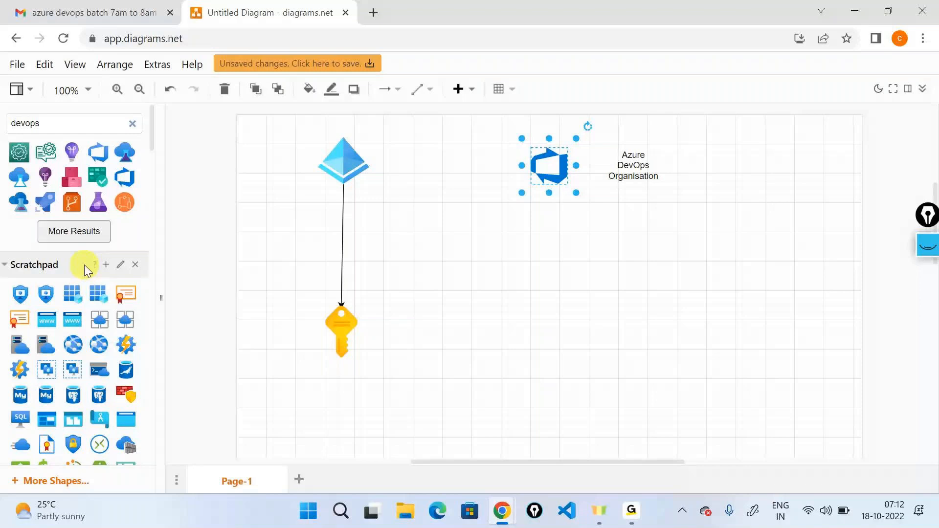
pyautogui.moveTo(72, 192)
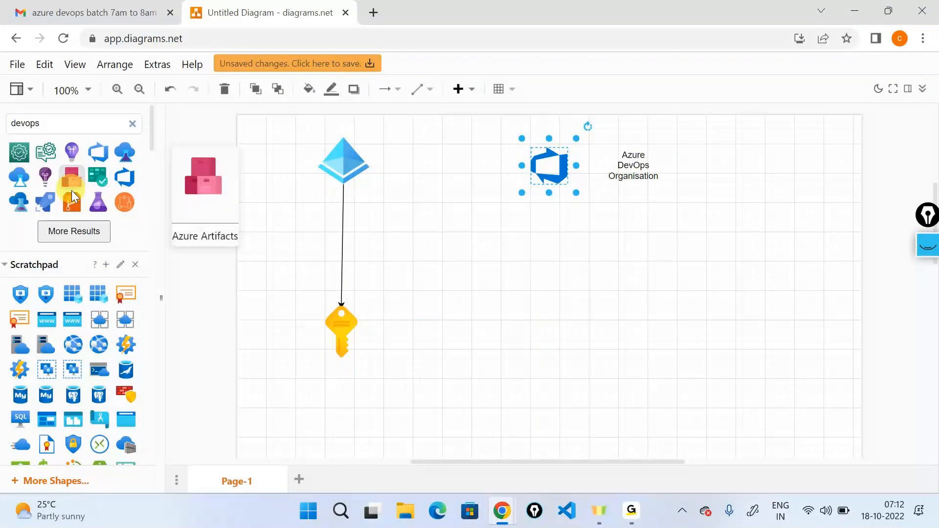
pyautogui.scroll(-10, 95, 234)
pyautogui.moveTo(64, 125); pyautogui.dragTo(556, 308)
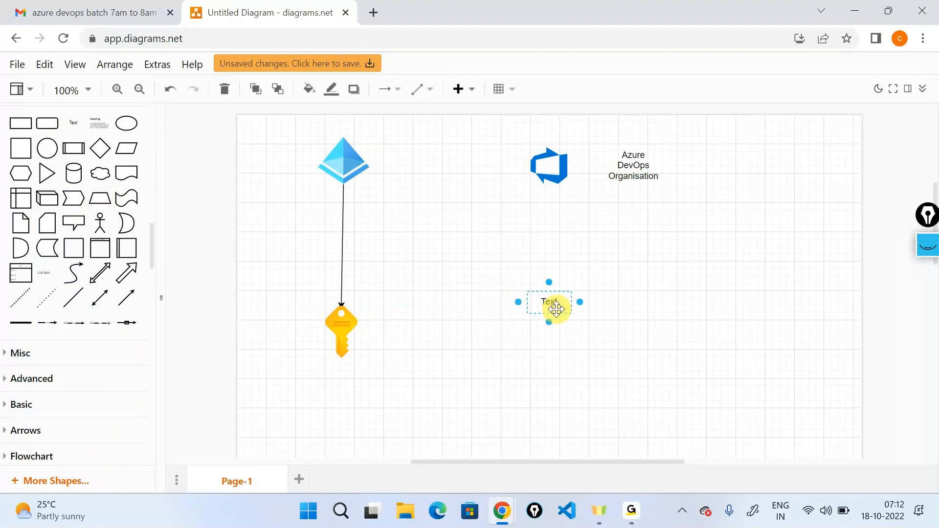
pyautogui.write('Project')
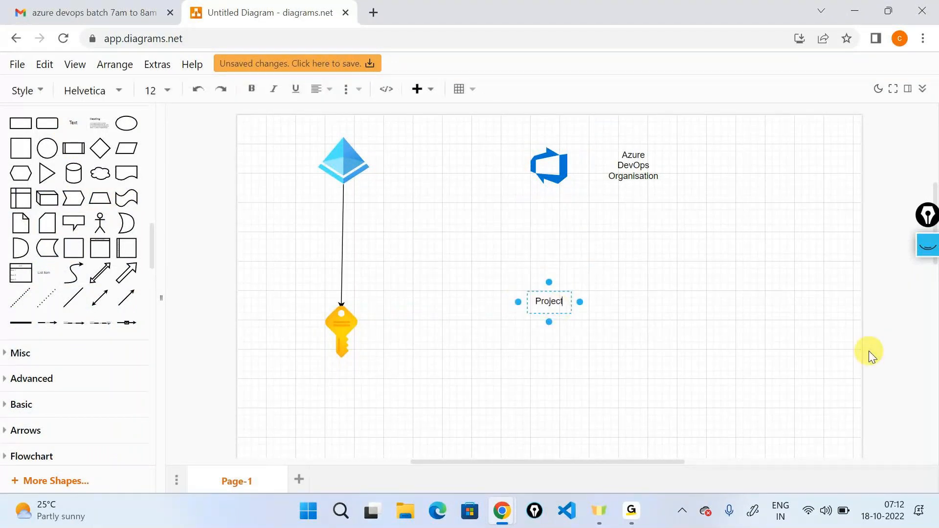
pyautogui.click(733, 291)
# - Draw an arrow from the Azure DevOps icon to the Project label, with the label shifted slightly right
pyautogui.click(559, 175)
pyautogui.moveTo(542, 214)
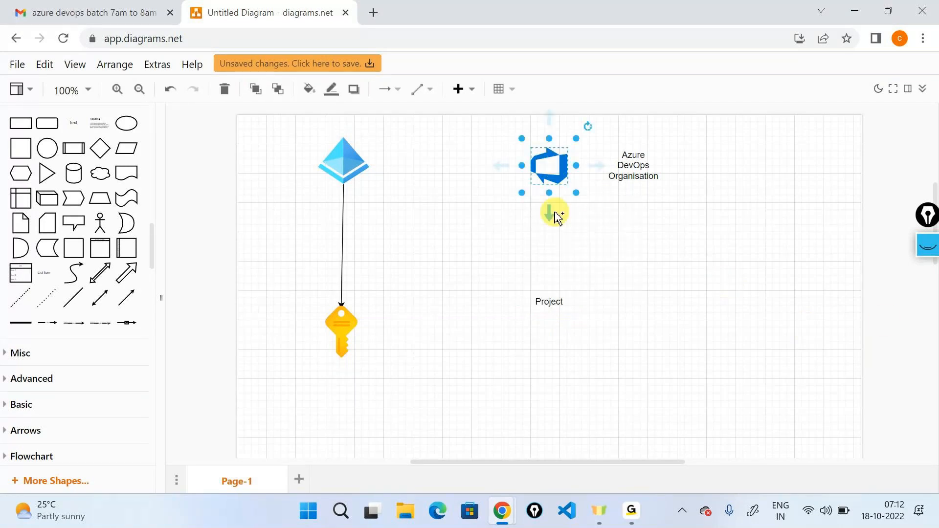
pyautogui.moveTo(549, 215); pyautogui.dragTo(592, 321)
pyautogui.click(343, 328)
pyautogui.click(699, 262)
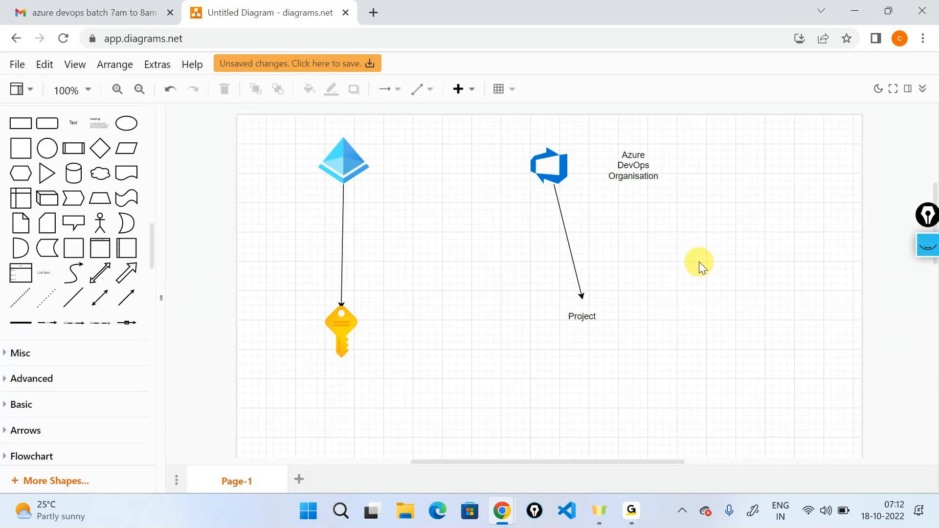
# - Place the orange Repos icon, the blue Pipelines rocket icon and the green Boards icon below the Project label
pyautogui.click(589, 315)
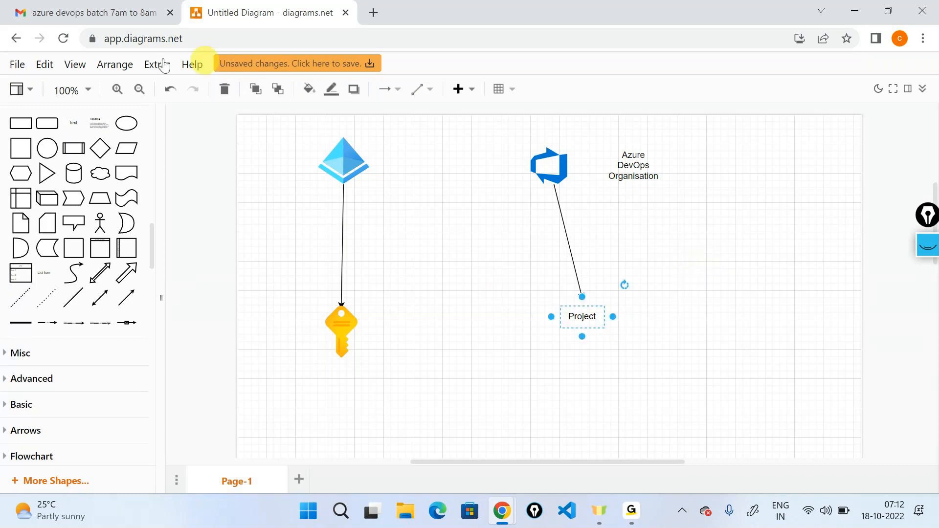
pyautogui.scroll(6, 66, 222)
pyautogui.scroll(10, 66, 222)
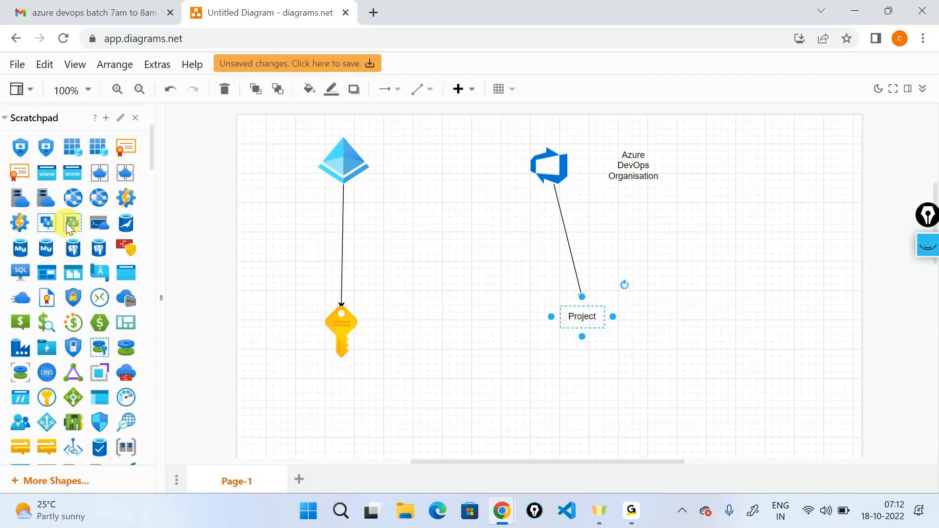
pyautogui.moveTo(66, 222); pyautogui.dragTo(562, 366)
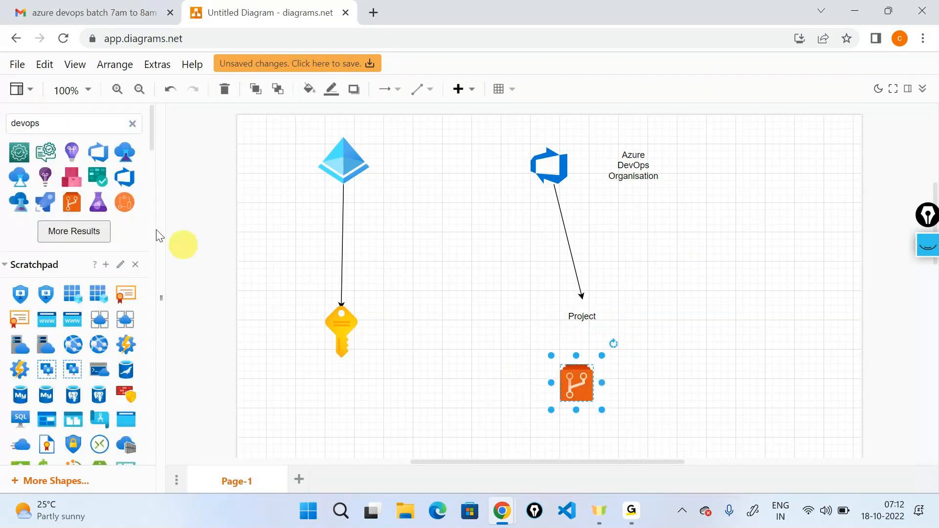
pyautogui.moveTo(72, 202); pyautogui.dragTo(641, 356)
pyautogui.hotkey('ctrl', 'z')
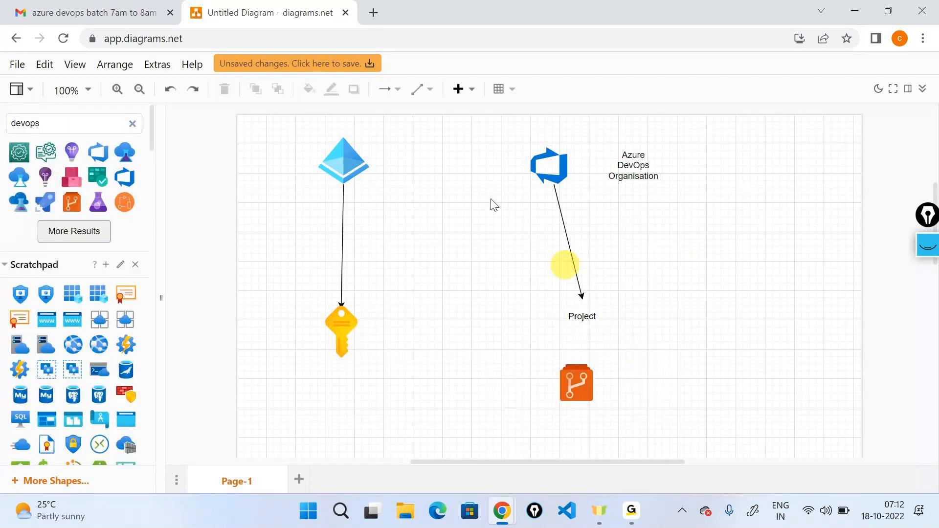
pyautogui.moveTo(55, 205); pyautogui.dragTo(630, 363)
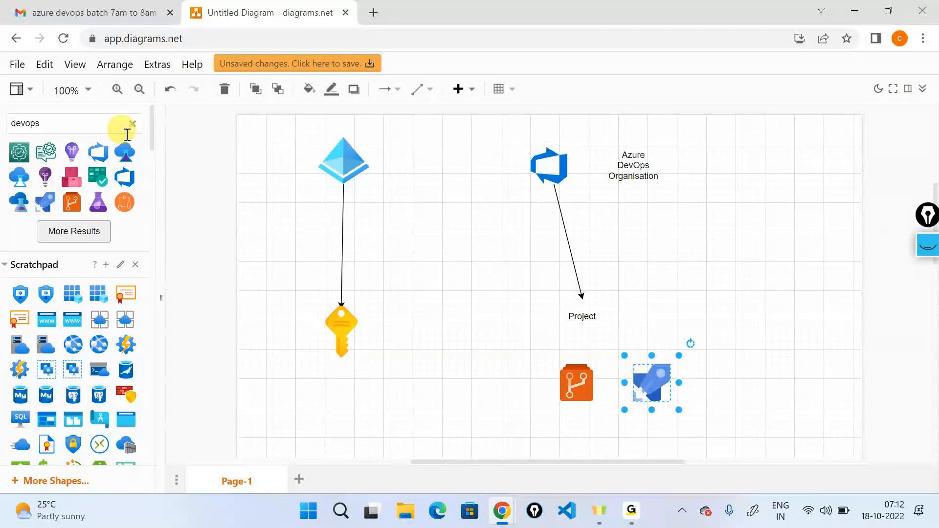
pyautogui.click(99, 175)
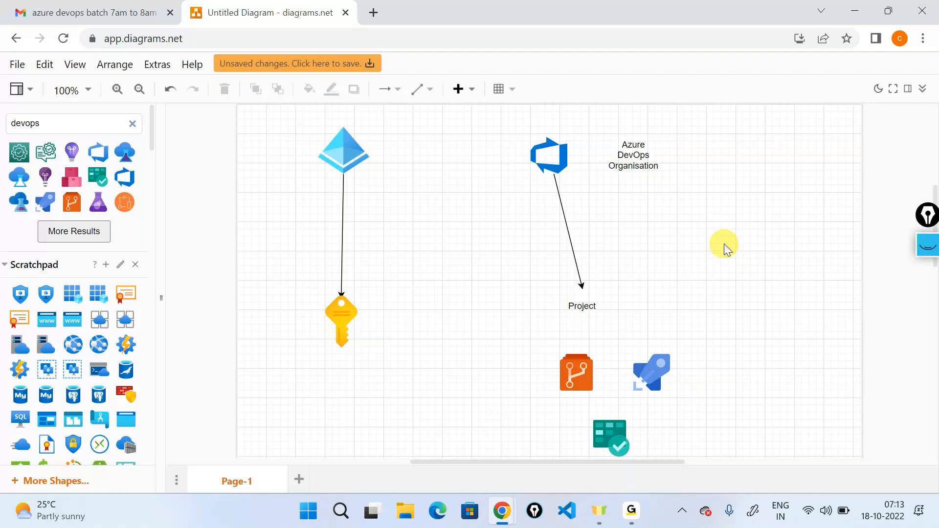
pyautogui.click(581, 306)
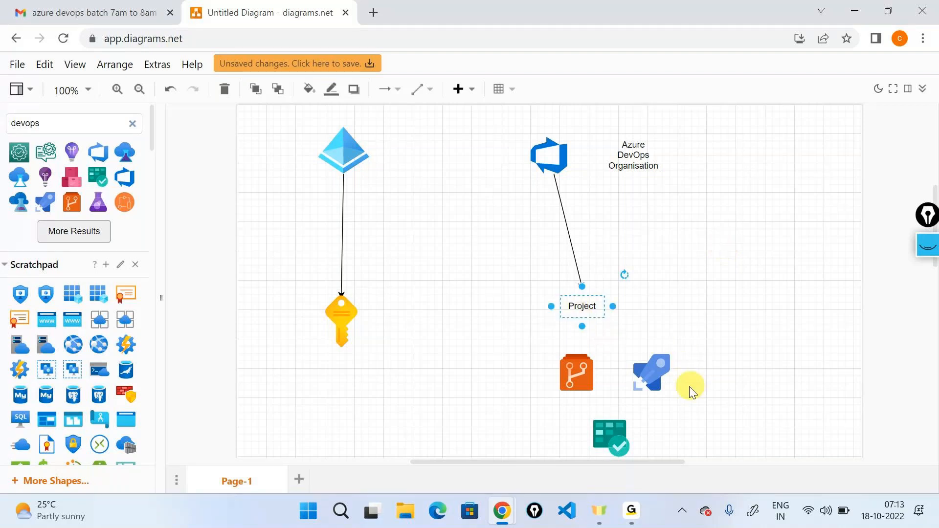
pyautogui.click(654, 372)
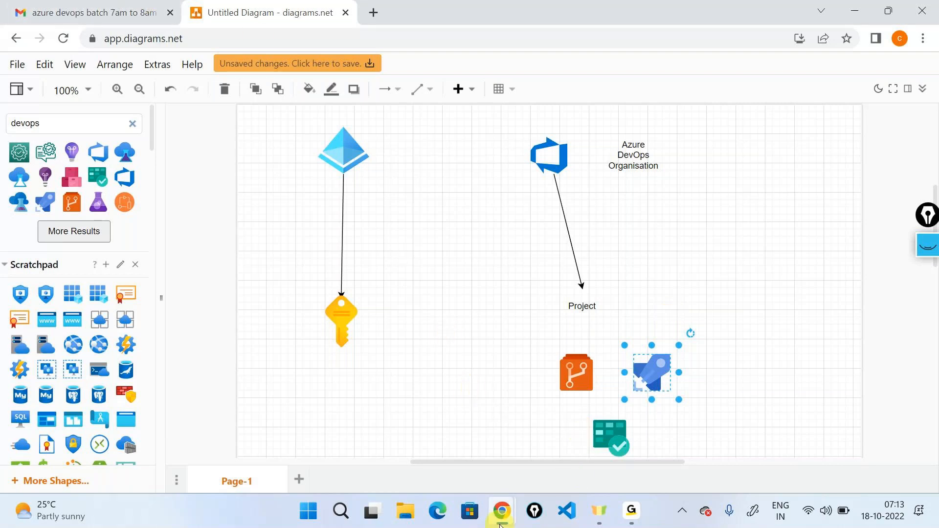
# - Switch to the Azure DevOps signup window and set the project name to demoproject
pyautogui.moveTo(509, 517)
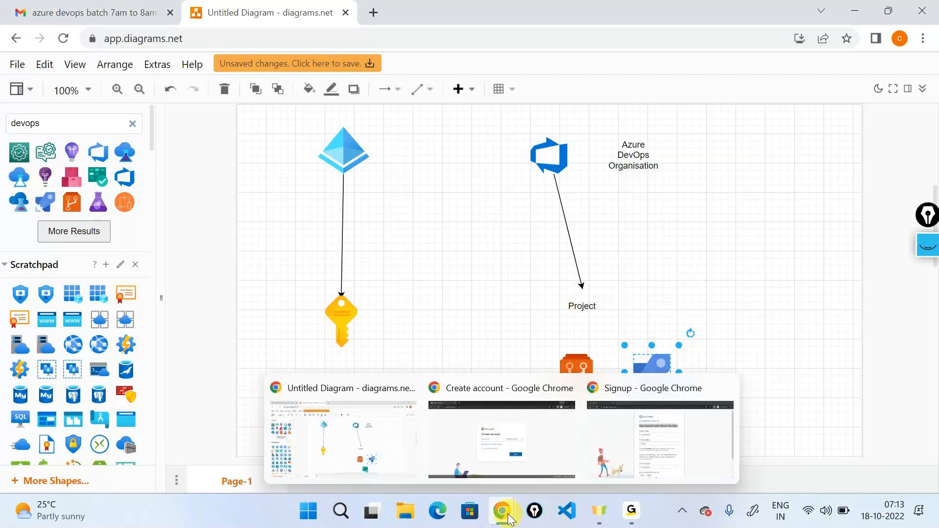
pyautogui.click(536, 412)
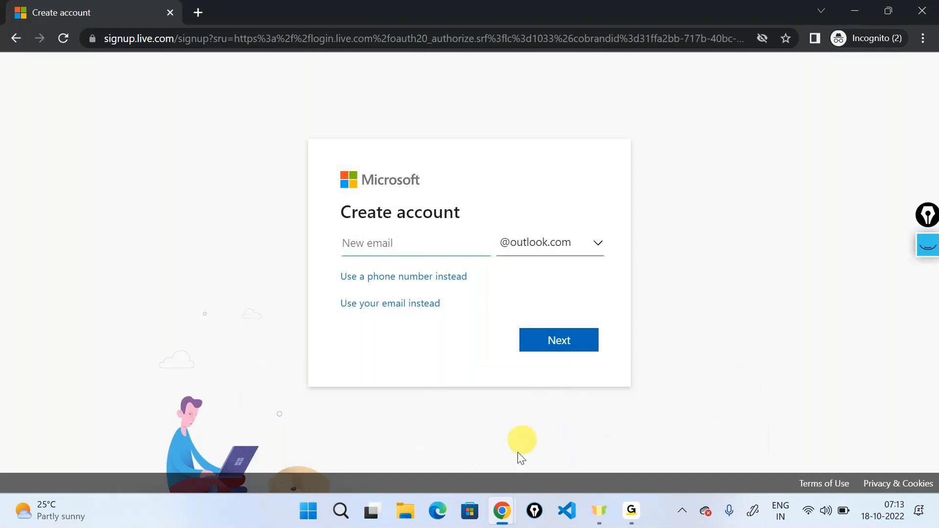
pyautogui.moveTo(502, 511)
pyautogui.click(680, 430)
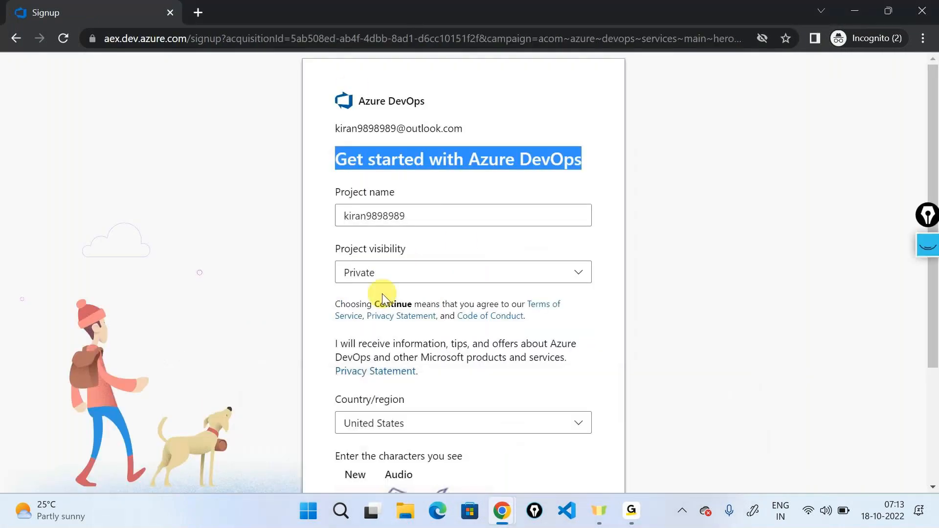
pyautogui.click(419, 217)
pyautogui.moveTo(419, 216); pyautogui.dragTo(310, 209)
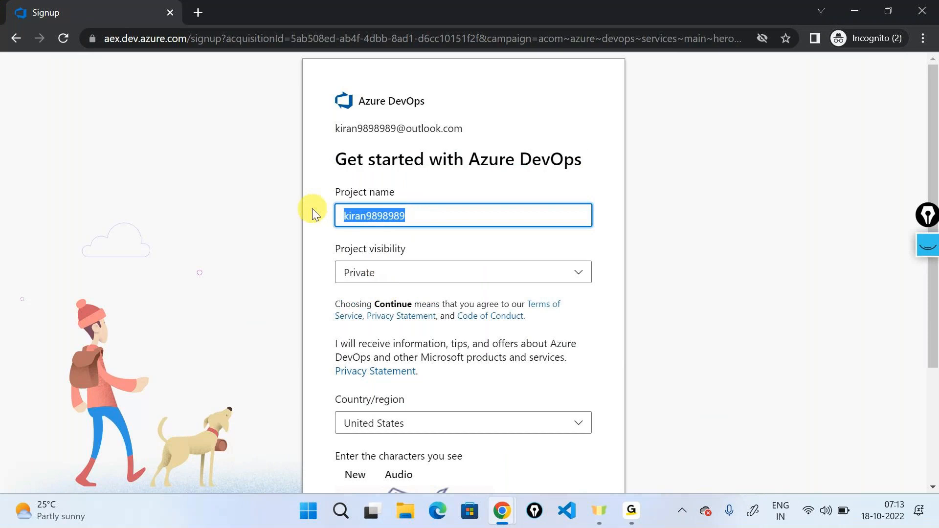
pyautogui.tripleClick(426, 161)
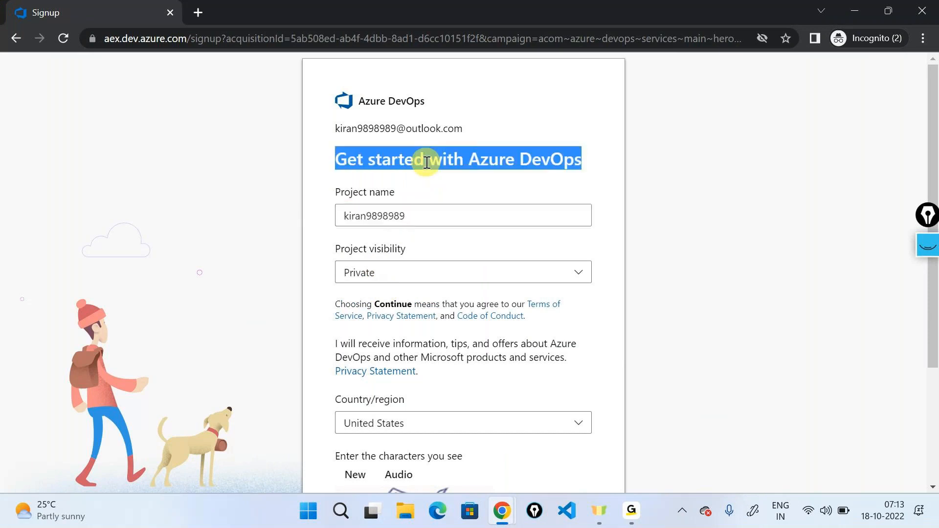
pyautogui.doubleClick(418, 219)
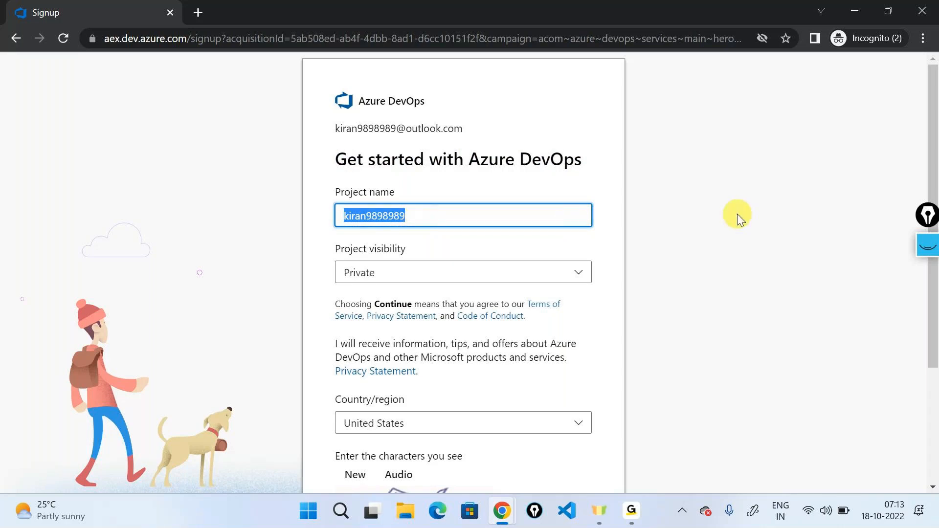
pyautogui.moveTo(333, 130); pyautogui.dragTo(467, 130)
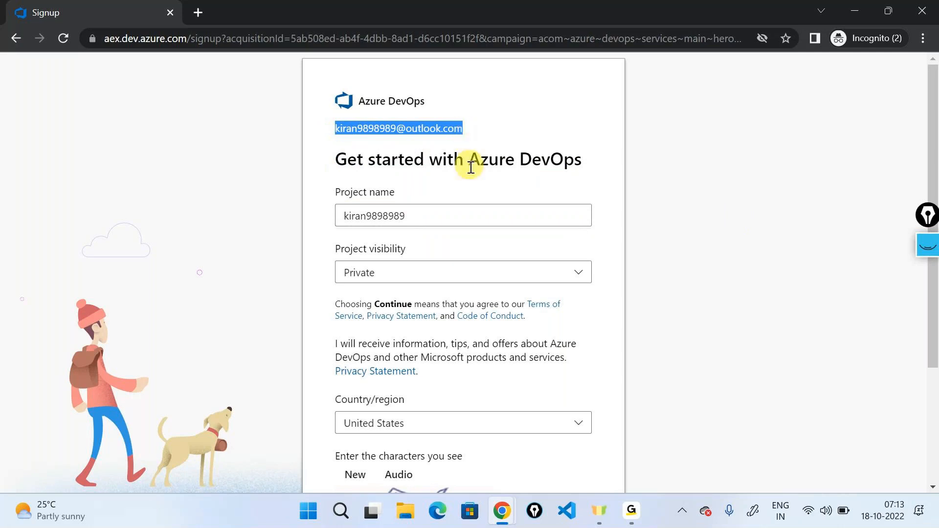
pyautogui.doubleClick(411, 217)
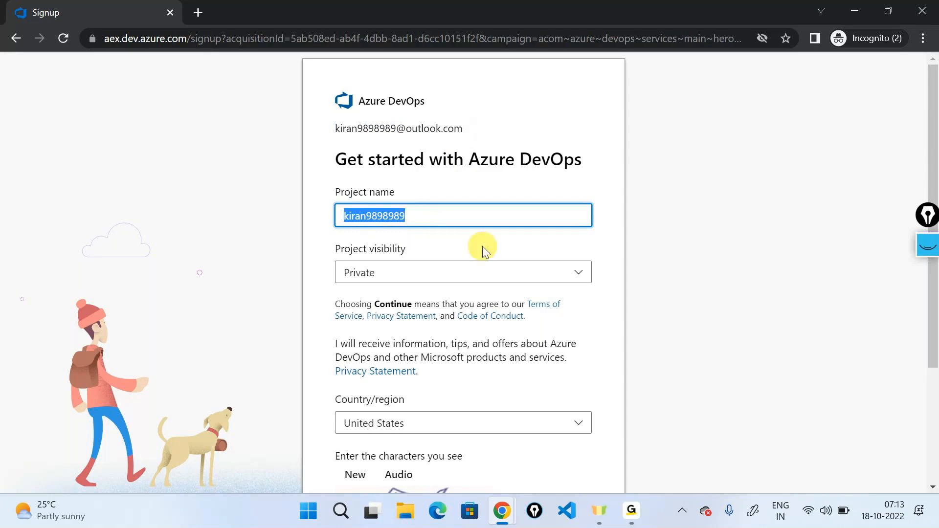
pyautogui.write('demoproject')
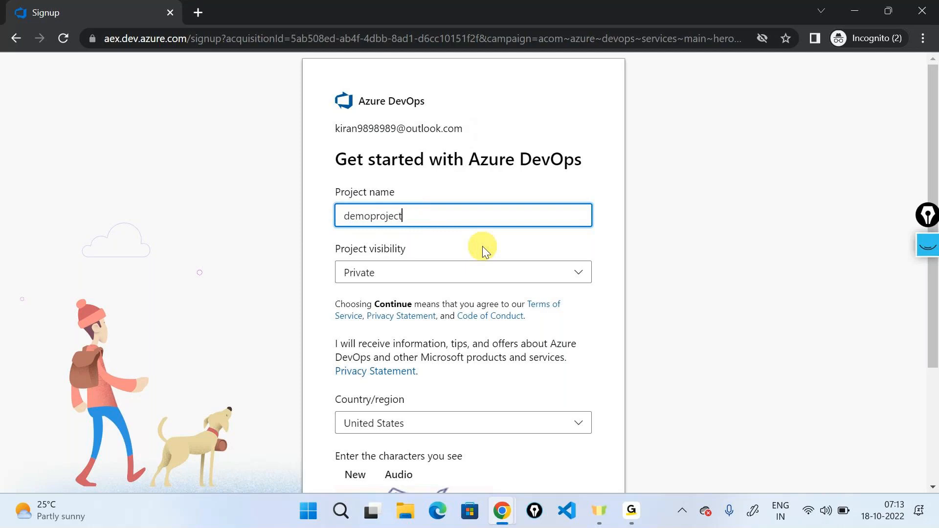
# - Choose Private as the project visibility in the signup form
pyautogui.click(364, 270)
pyautogui.click(365, 270)
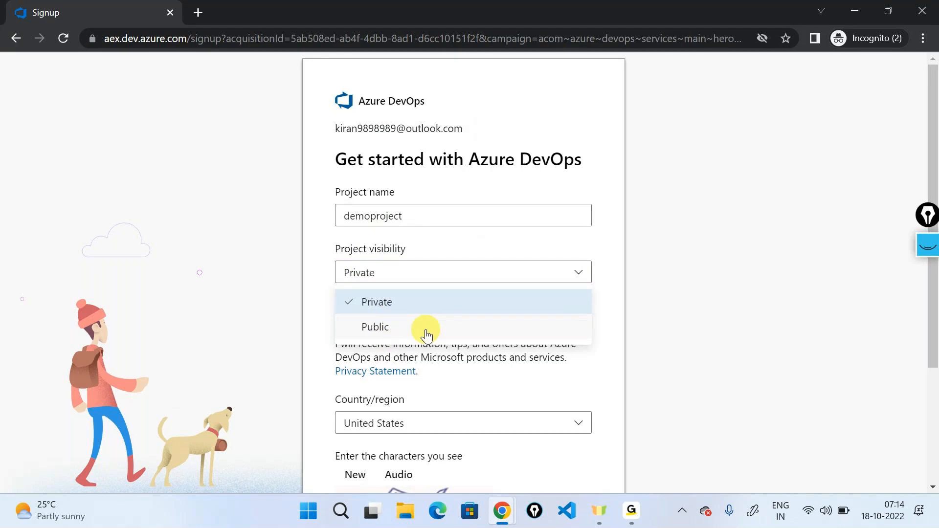
pyautogui.click(435, 308)
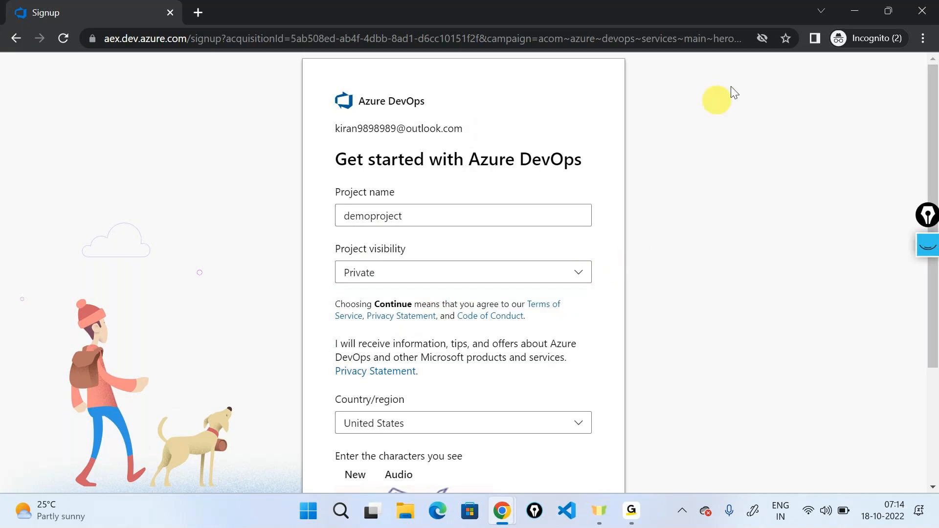
# - Close the leftover Microsoft Create account window and return to the Azure DevOps signup form
pyautogui.click(852, 11)
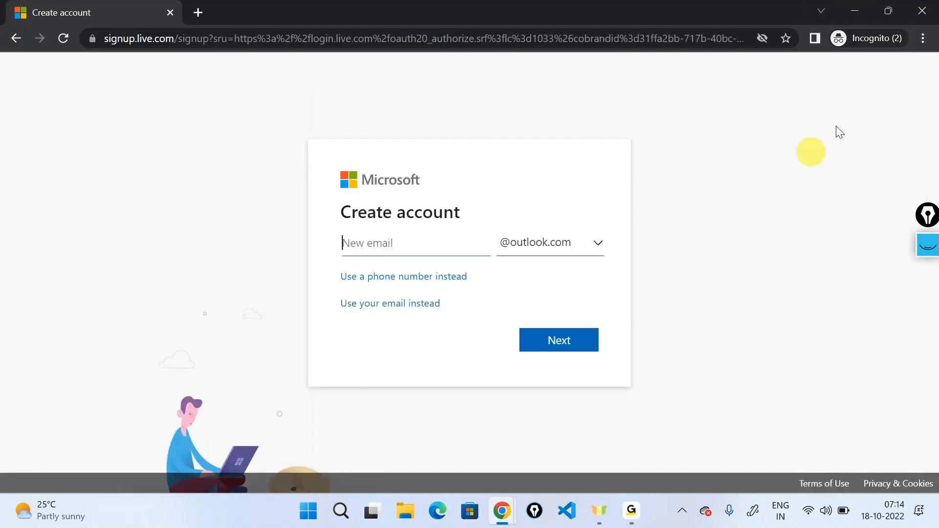
pyautogui.click(927, 6)
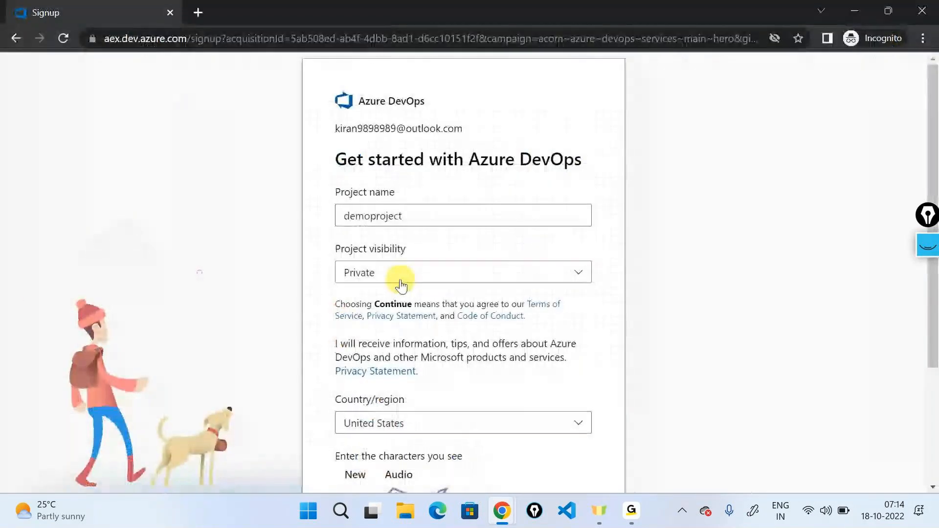
pyautogui.scroll(-2, 398, 274)
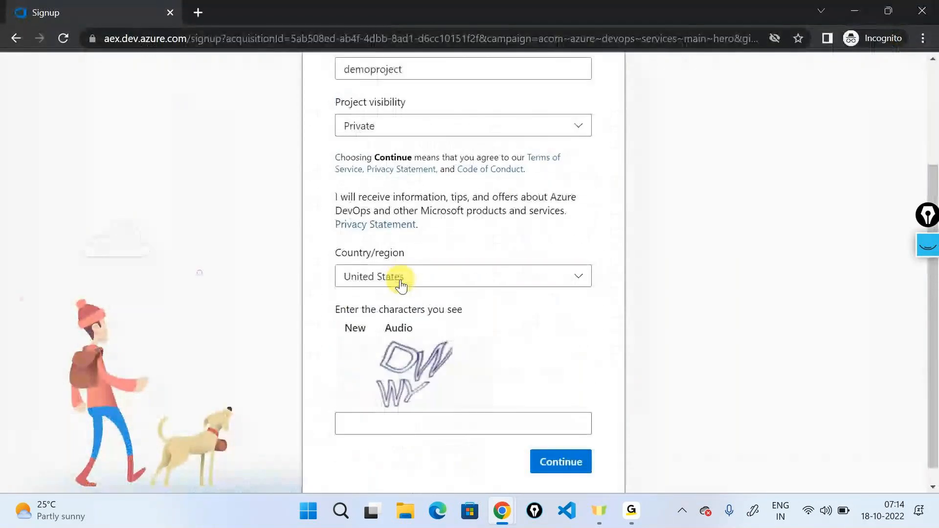
# - Enter the captcha characters shown in the signup form and submit it
pyautogui.scroll(-1, 452, 276)
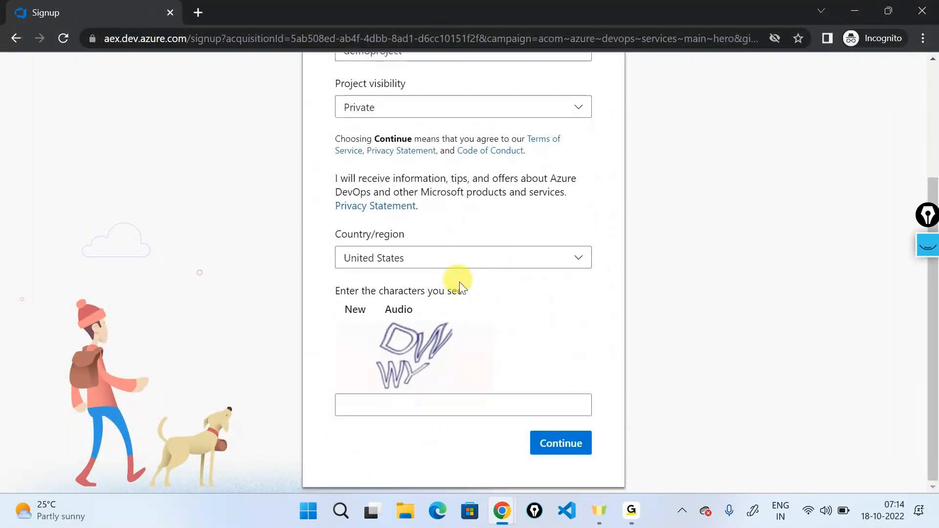
pyautogui.click(445, 412)
pyautogui.write('DWWY')
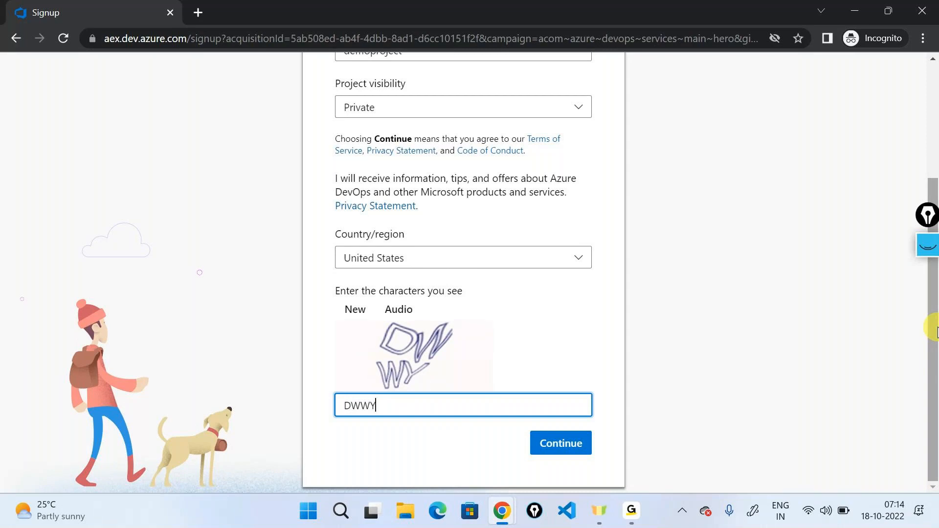
pyautogui.click(552, 444)
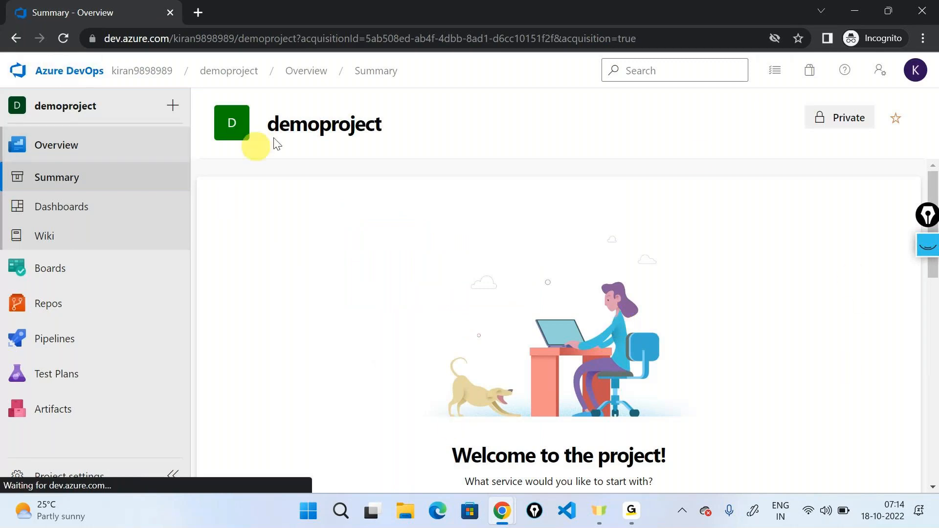
# - Review the demoproject summary page and go to the organisation's project list
pyautogui.scroll(-3, 738, 346)
pyautogui.moveTo(450, 309); pyautogui.dragTo(684, 318)
pyautogui.scroll(3, 635, 352)
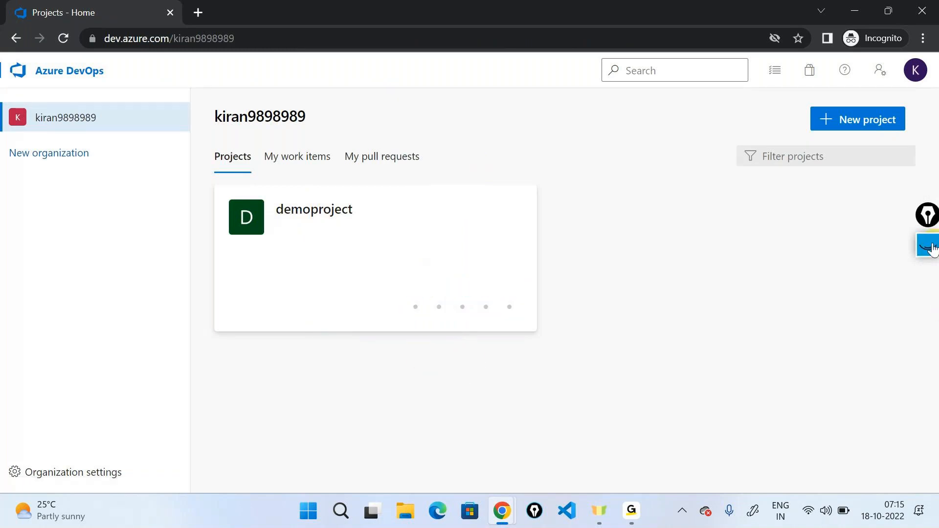
# - Circle the organisation name in the sidebar with the annotation pen, clear the markings and close the pen tools
pyautogui.click(929, 251)
pyautogui.click(927, 291)
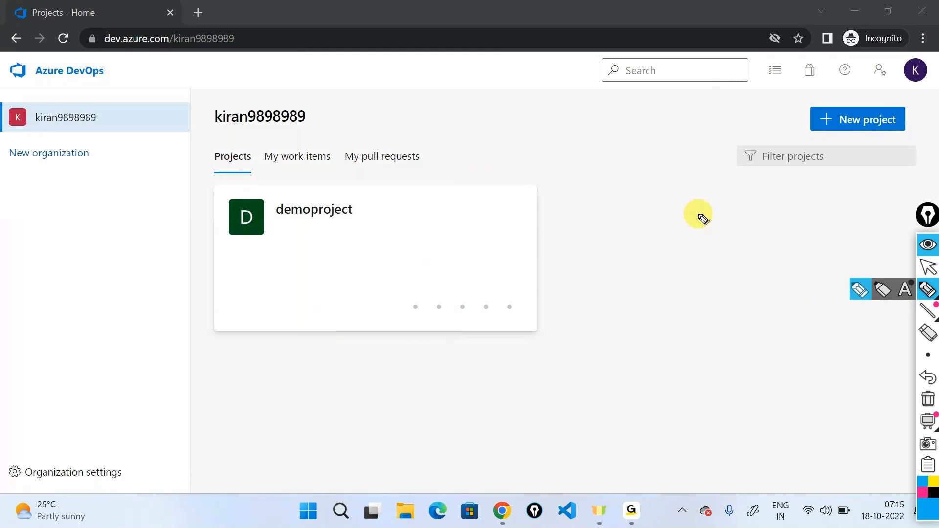
pyautogui.moveTo(179, 83)
pyautogui.mouseDown()
pyautogui.moveTo(107, 126)
pyautogui.moveTo(119, 128)
pyautogui.mouseUp()
pyautogui.moveTo(104, 93)
pyautogui.mouseDown()
pyautogui.moveTo(74, 94)
pyautogui.moveTo(68, 139)
pyautogui.moveTo(61, 92)
pyautogui.mouseUp()
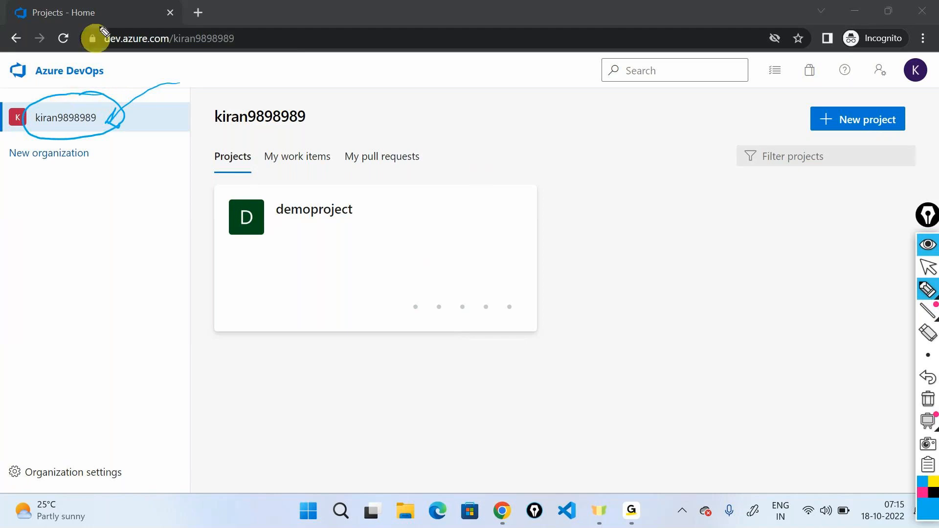
pyautogui.click(925, 398)
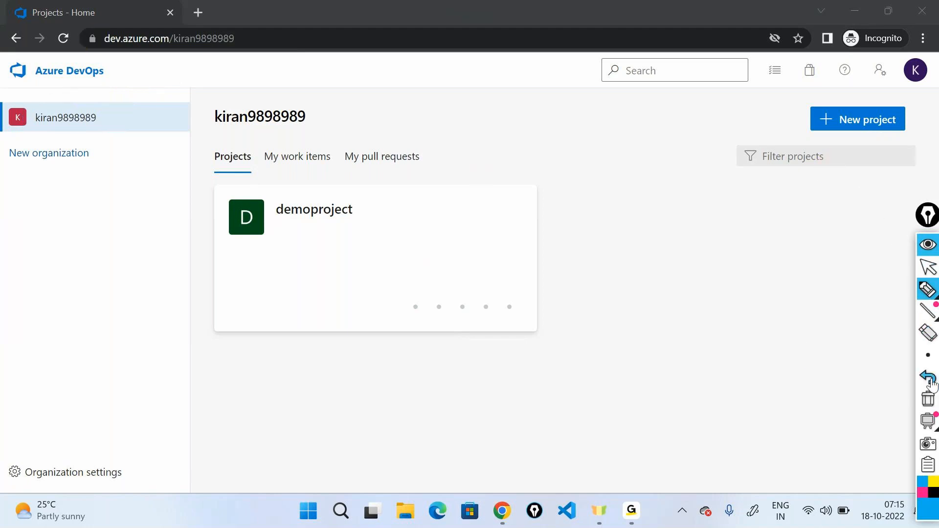
pyautogui.click(928, 245)
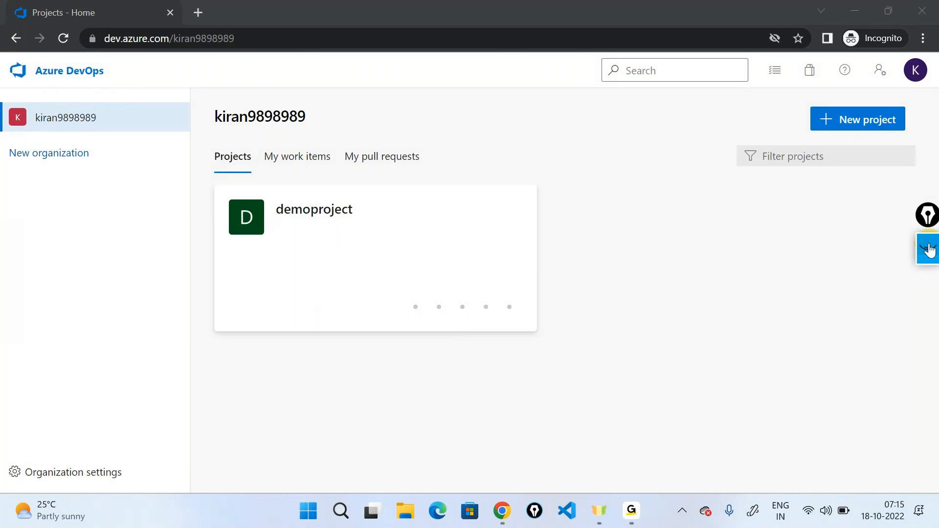
# - Create a second private project named demoprojecy8am and return to the organisation's project list
pyautogui.click(873, 129)
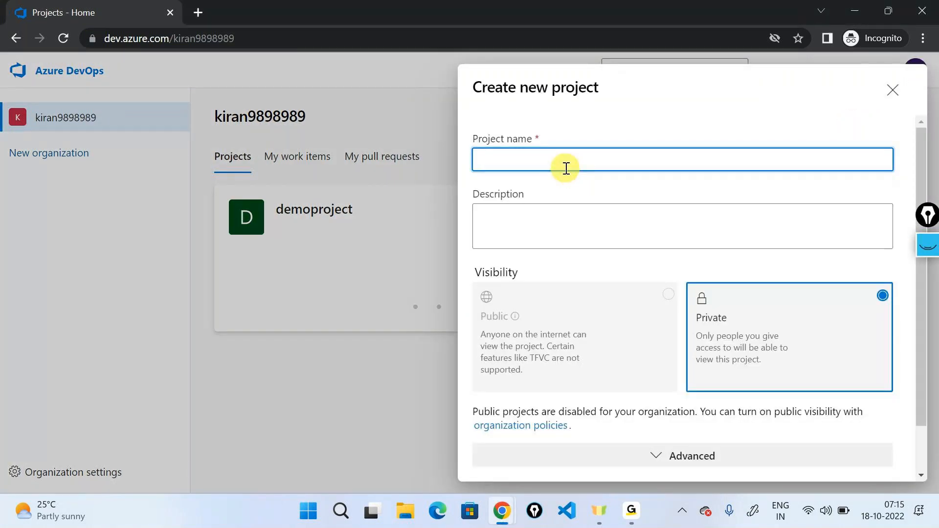
pyautogui.write('demoprojecy8am')
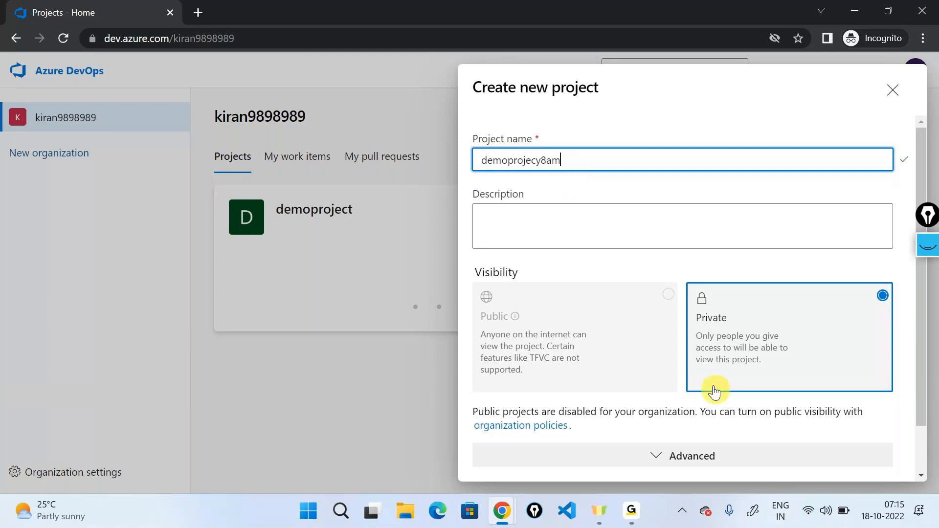
pyautogui.scroll(-2, 715, 389)
pyautogui.click(875, 456)
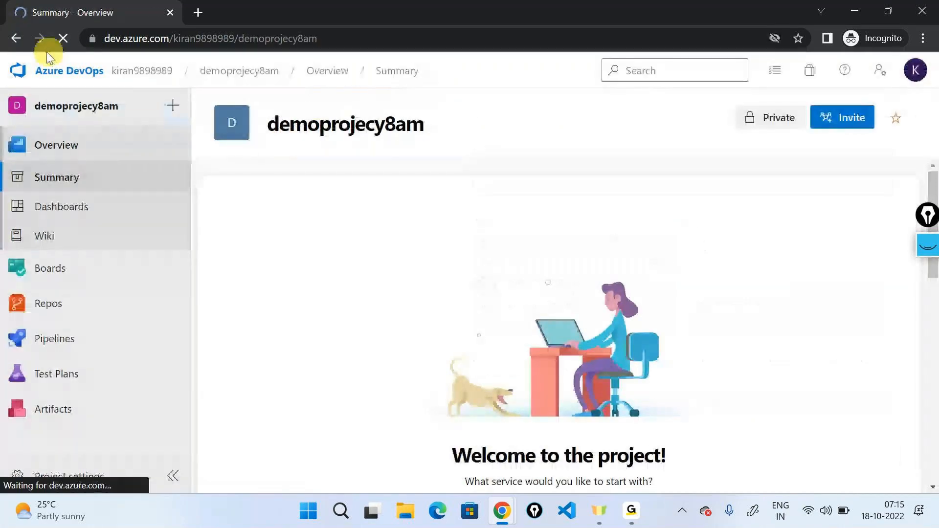
pyautogui.click(51, 71)
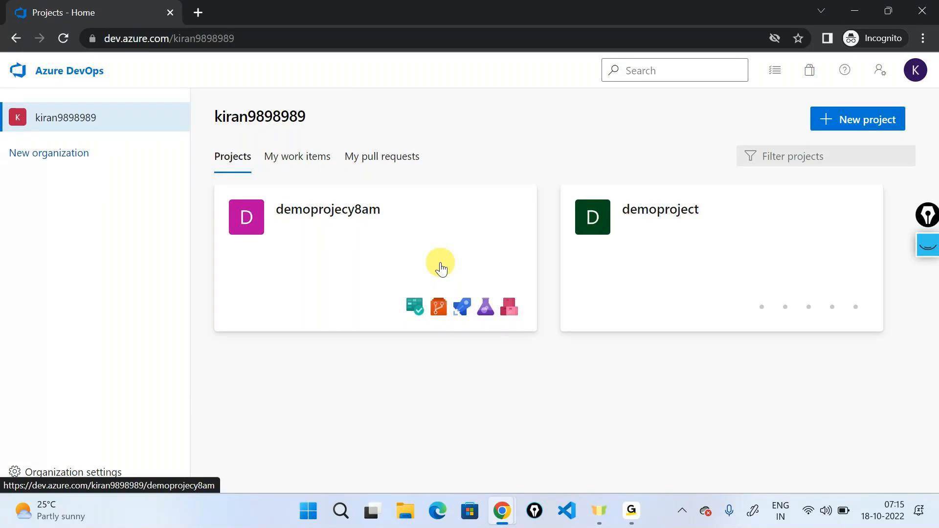
# - Switch to the GoTo meeting window
pyautogui.click(630, 510)
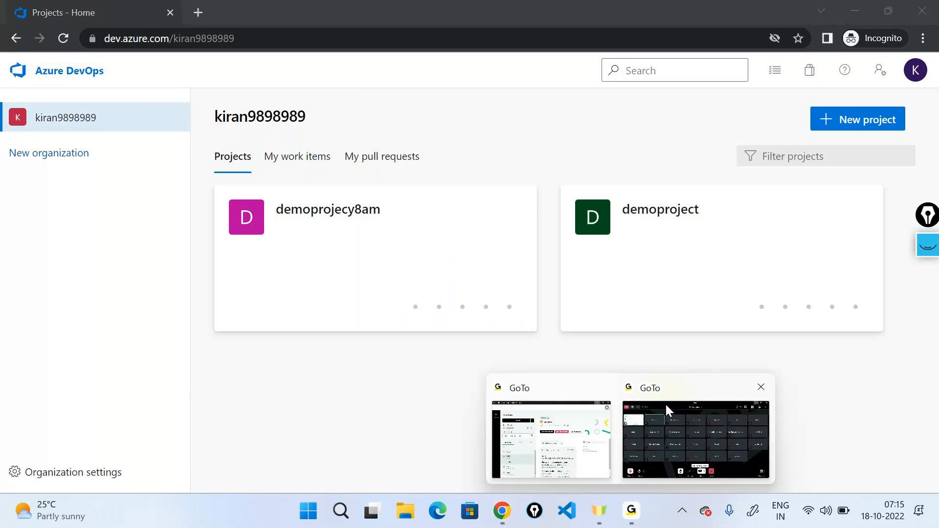
pyautogui.click(665, 403)
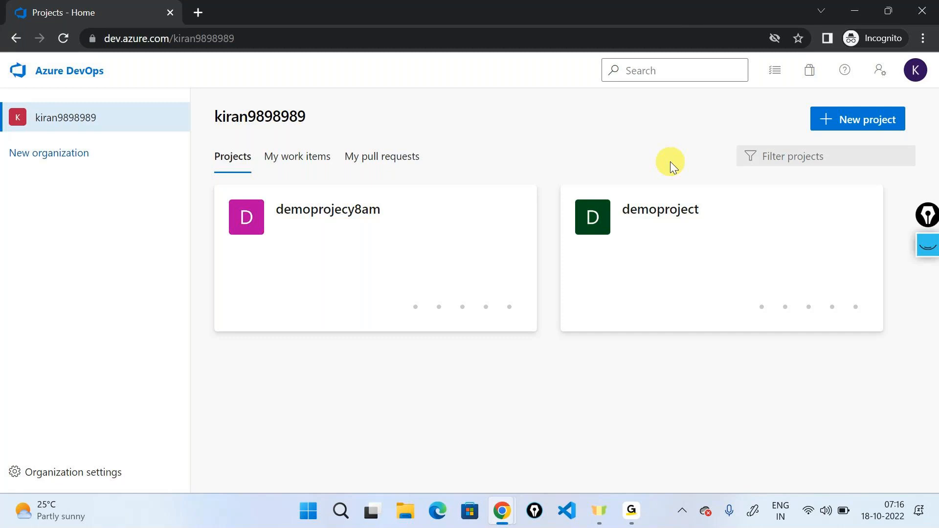
# - Search Google for "parallelism request azure devops" in a new tab of the browser window holding the diagram
pyautogui.moveTo(517, 491)
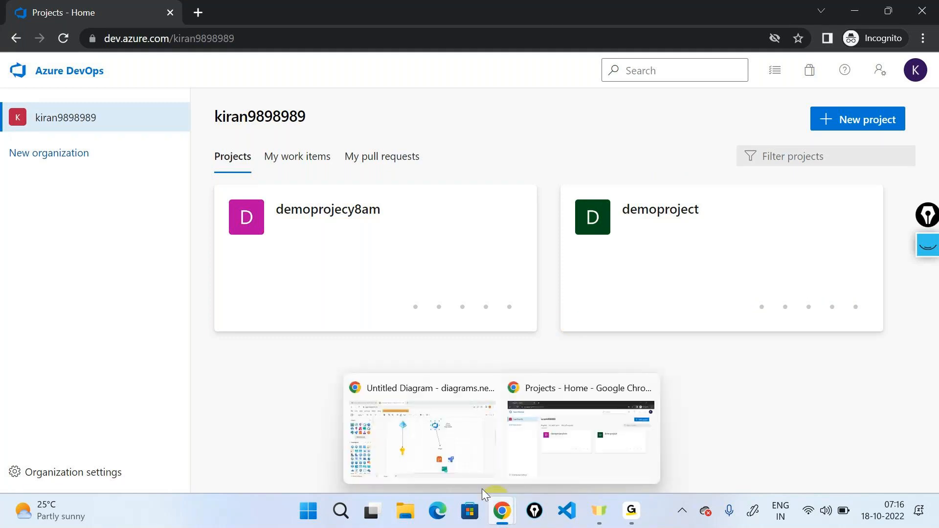
pyautogui.click(421, 427)
pyautogui.click(371, 14)
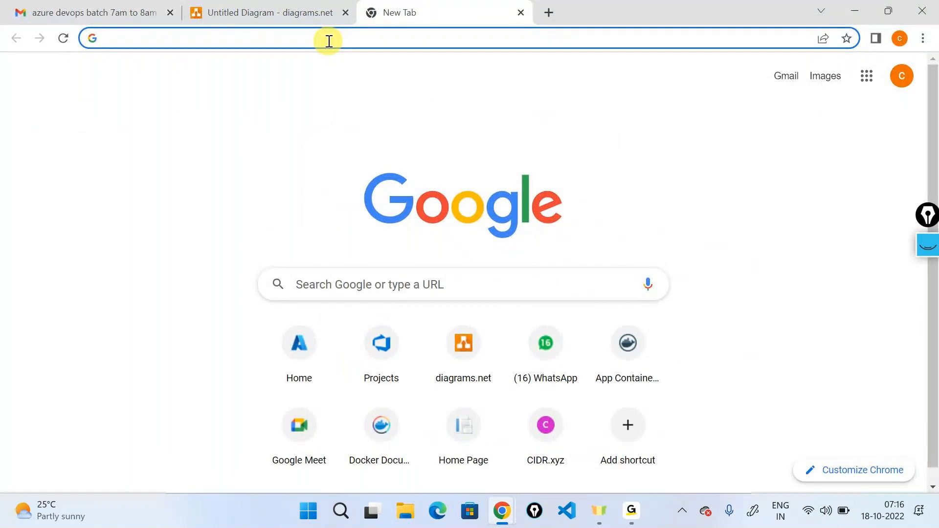
pyautogui.click(329, 41)
pyautogui.write('para')
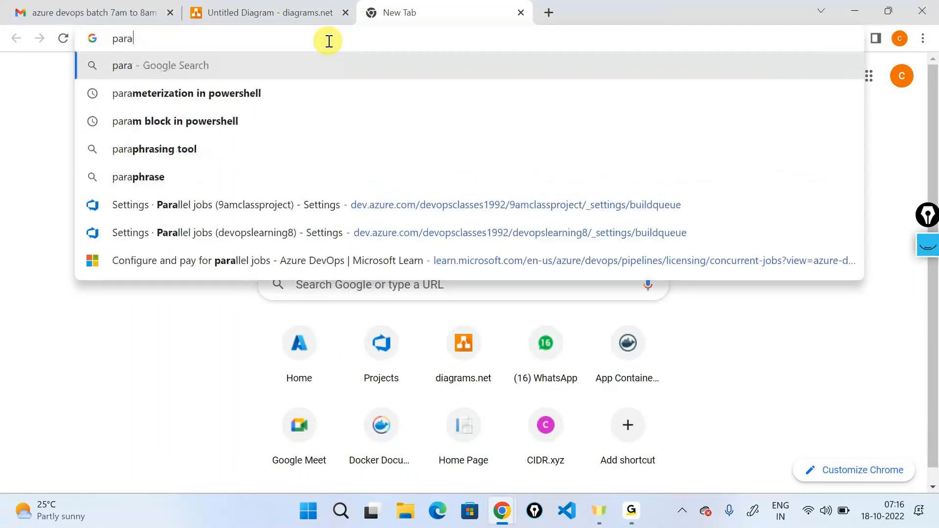
pyautogui.write('lleli')
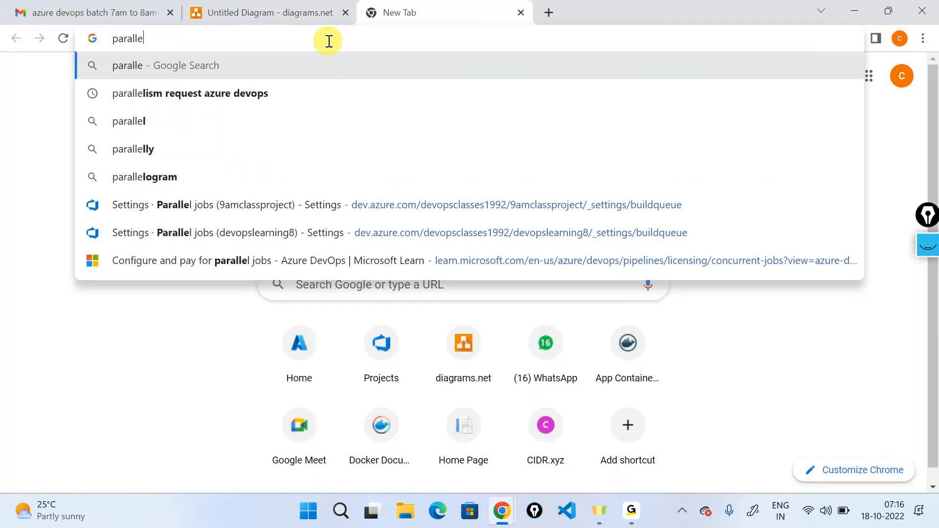
pyautogui.press('BackSpace')
pyautogui.press('BackSpace')
pyautogui.press('Down')
pyautogui.press('Return')
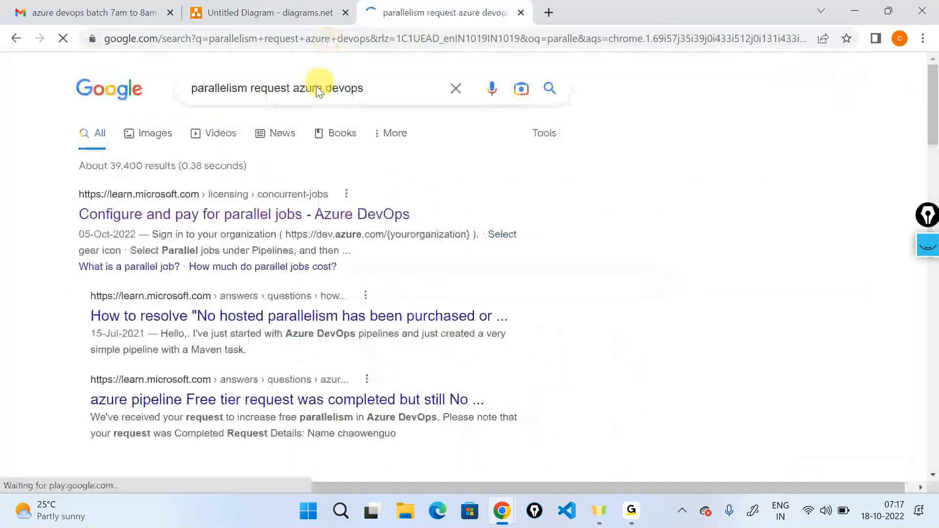
# - Open the Azure DevOps Parallelism Request form through the "Configure and pay for parallel jobs" article in the search results
pyautogui.click(311, 213)
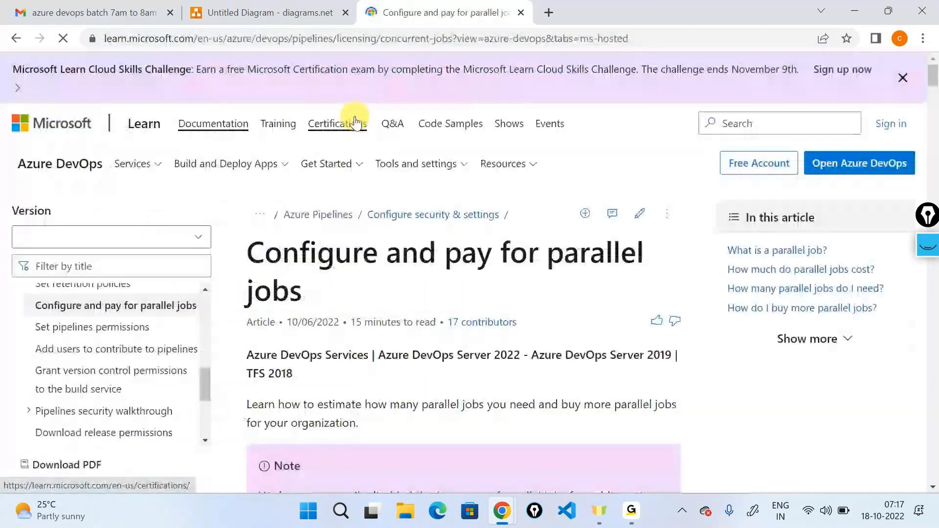
pyautogui.scroll(-5, 409, 220)
pyautogui.scroll(-5, 410, 219)
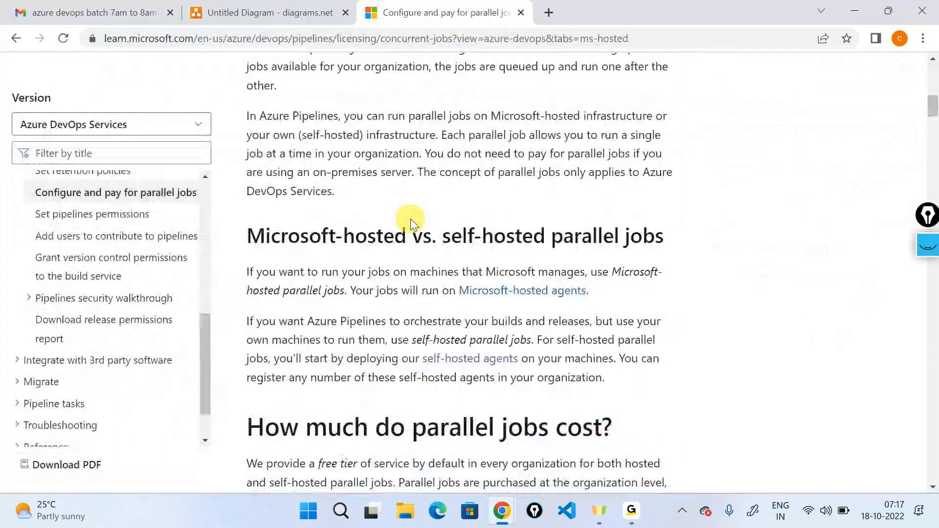
pyautogui.scroll(-10, 410, 219)
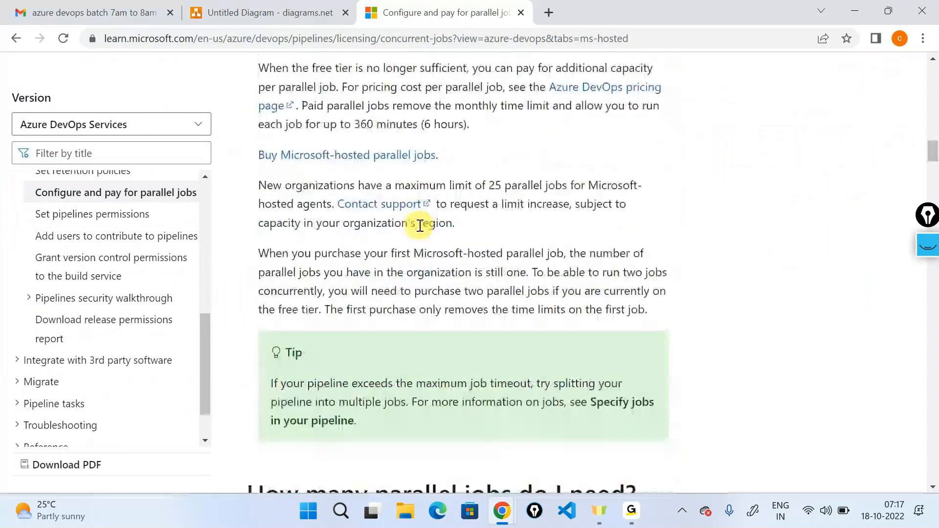
pyautogui.scroll(-3, 508, 209)
pyautogui.scroll(12, 509, 210)
pyautogui.click(606, 289)
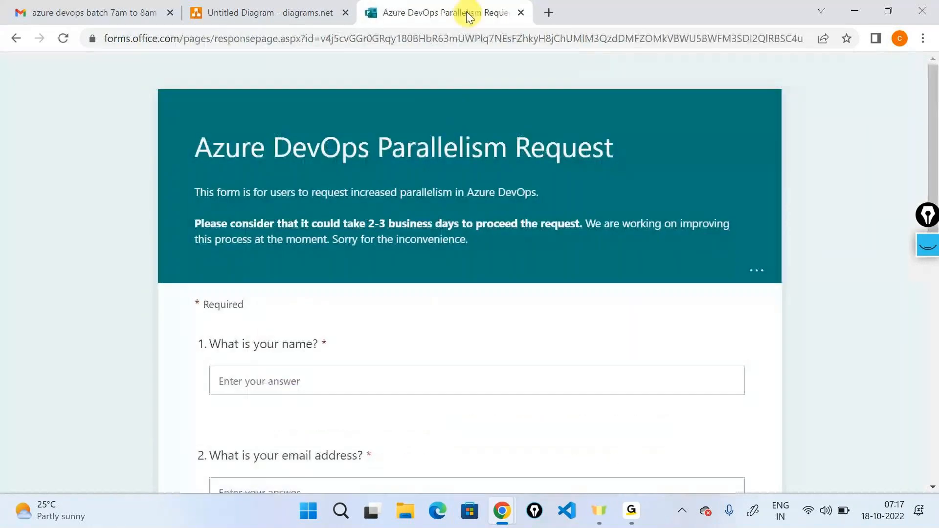
# - Select the request form's web address, switch to the GoTo meeting window and return to the form
pyautogui.click(462, 34)
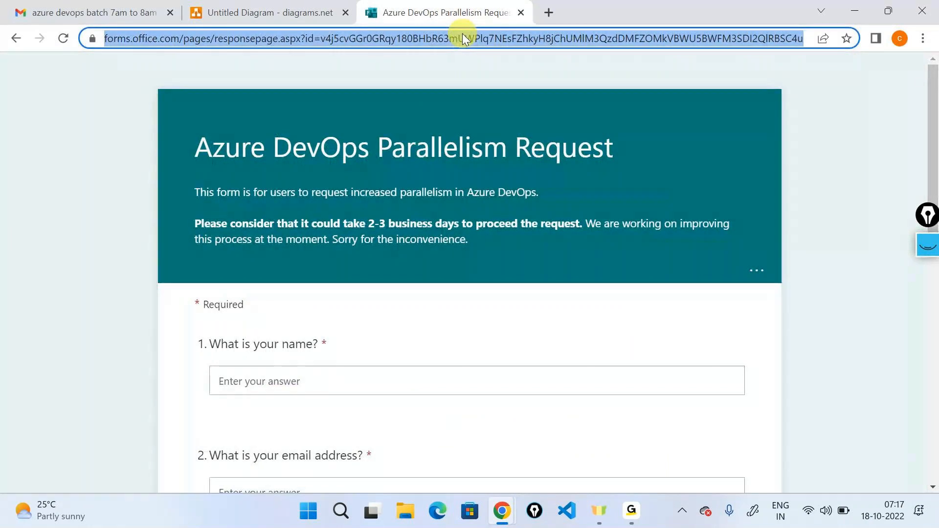
pyautogui.hotkey('alt', 'Tab')
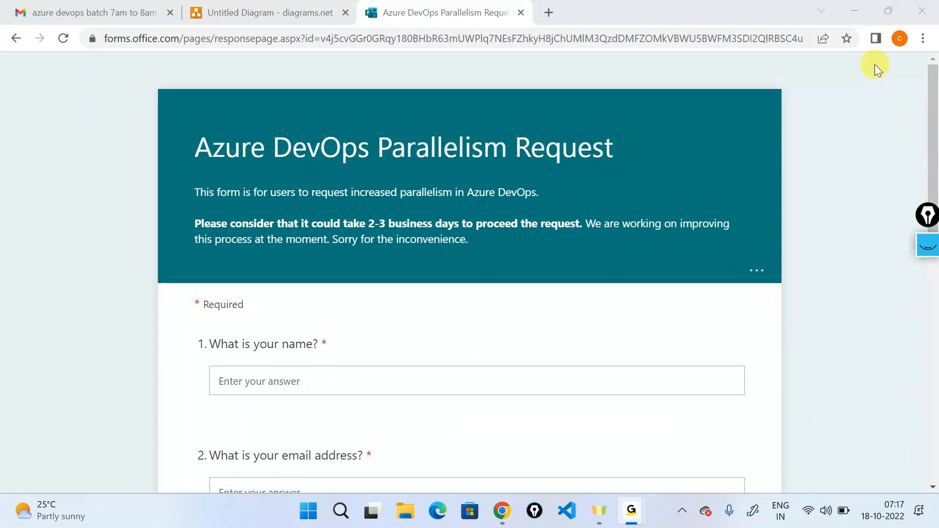
pyautogui.click(844, 6)
# - Highlight the request form's title and answer the name question with the requester's first name
pyautogui.click(202, 155)
pyautogui.moveTo(206, 157); pyautogui.dragTo(609, 144)
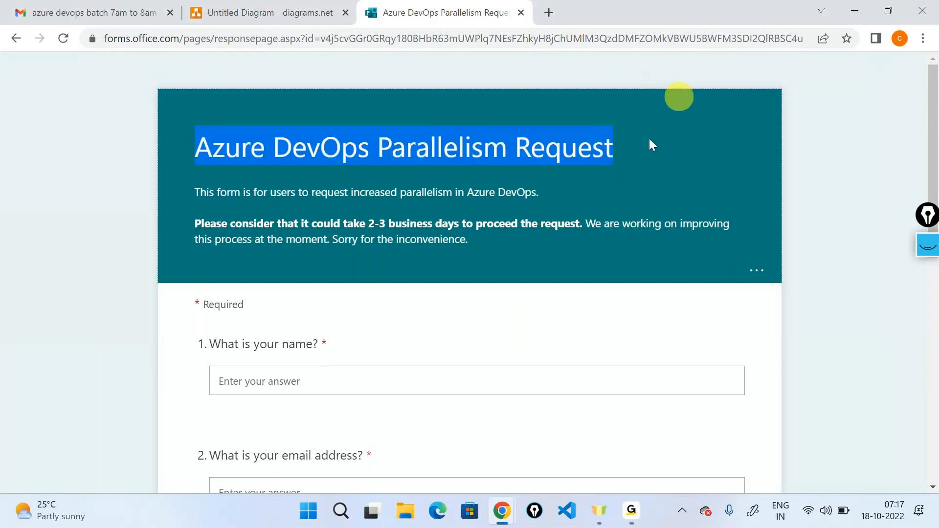
pyautogui.scroll(-3, 595, 214)
pyautogui.click(348, 242)
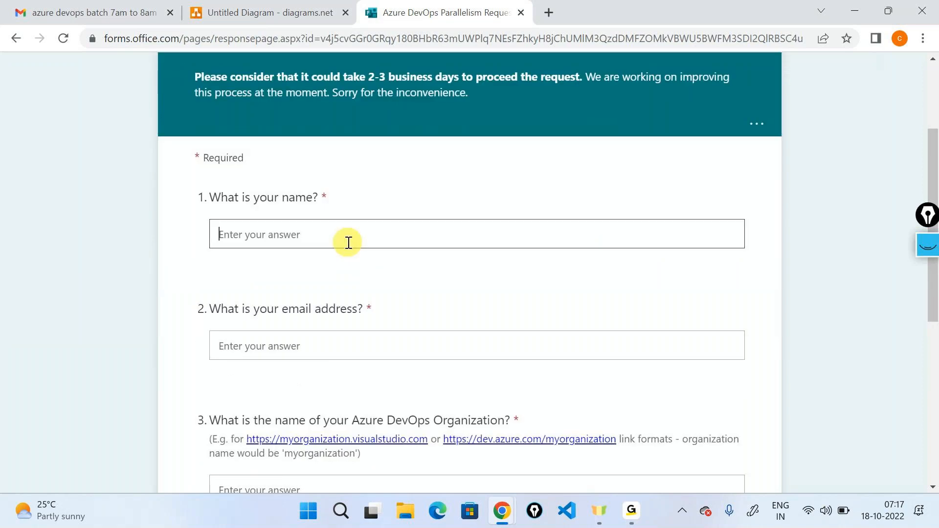
pyautogui.write('Kiran')
# - Answer the email question with the account's email address, taking its user part from the Azure DevOps account details
pyautogui.scroll(-1, 339, 270)
pyautogui.click(339, 271)
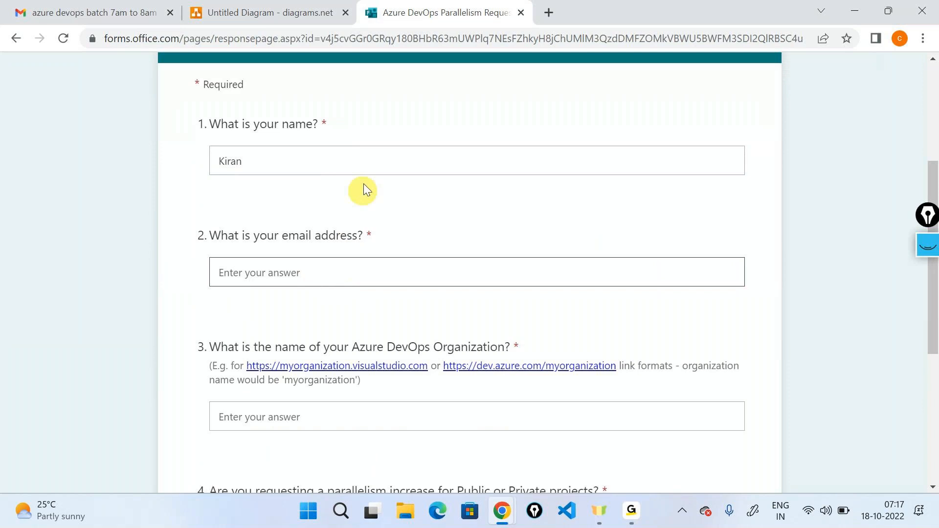
pyautogui.hotkey('alt', 'Tab')
pyautogui.hotkey('alt', 'Tab')
pyautogui.click(915, 70)
pyautogui.doubleClick(832, 166)
pyautogui.hotkey('ctrl', 'c')
pyautogui.hotkey('alt', 'Tab')
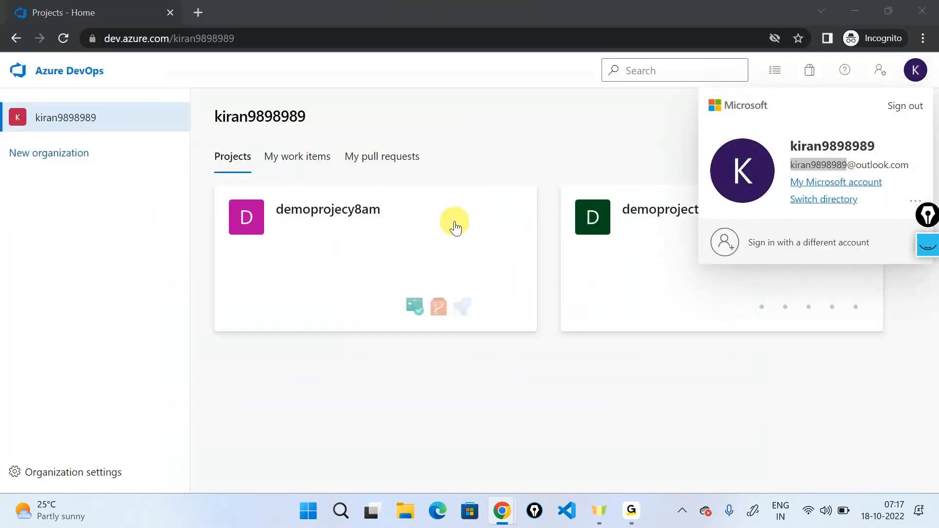
pyautogui.hotkey('ctrl', 'v')
pyautogui.write('@outlook.com')
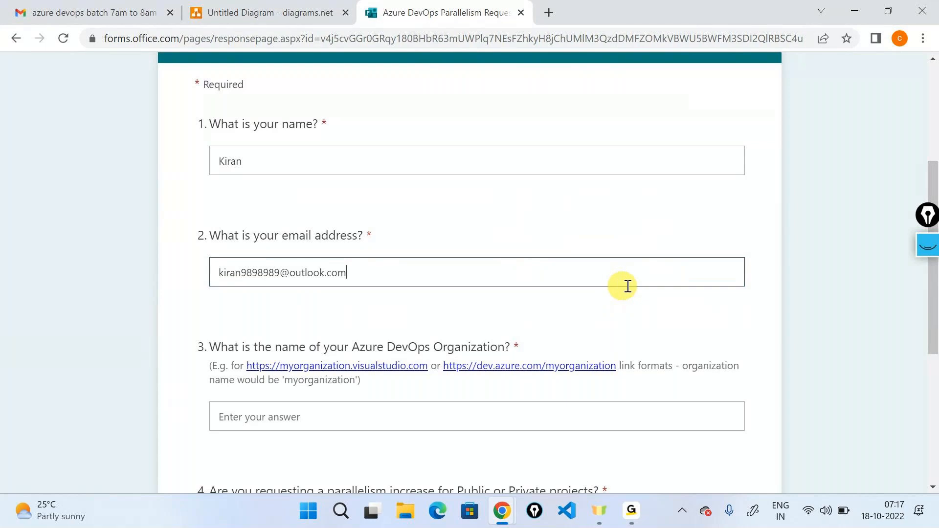
# - Answer the organisation name question with the organisation's URL from the Azure DevOps projects page
pyautogui.scroll(-3, 621, 288)
pyautogui.moveTo(221, 202); pyautogui.dragTo(524, 195)
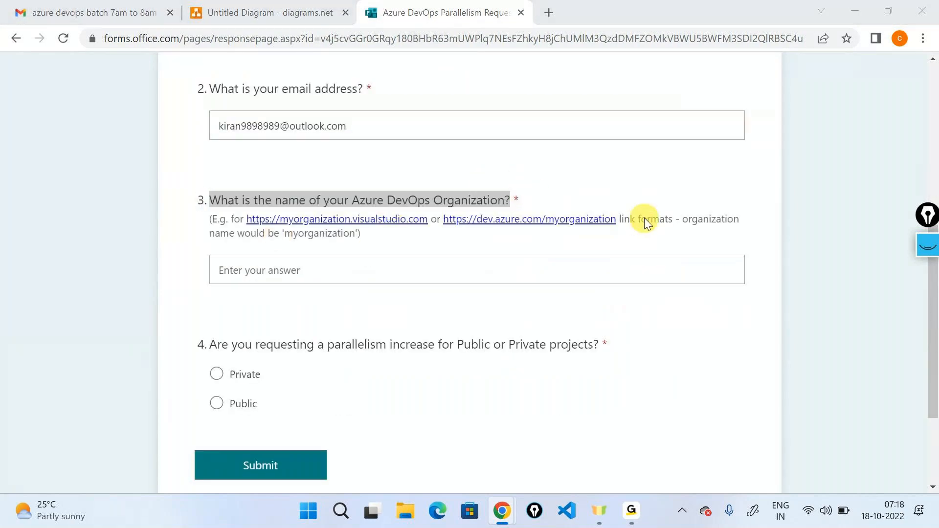
pyautogui.hotkey('alt', 'Tab')
pyautogui.click(133, 46)
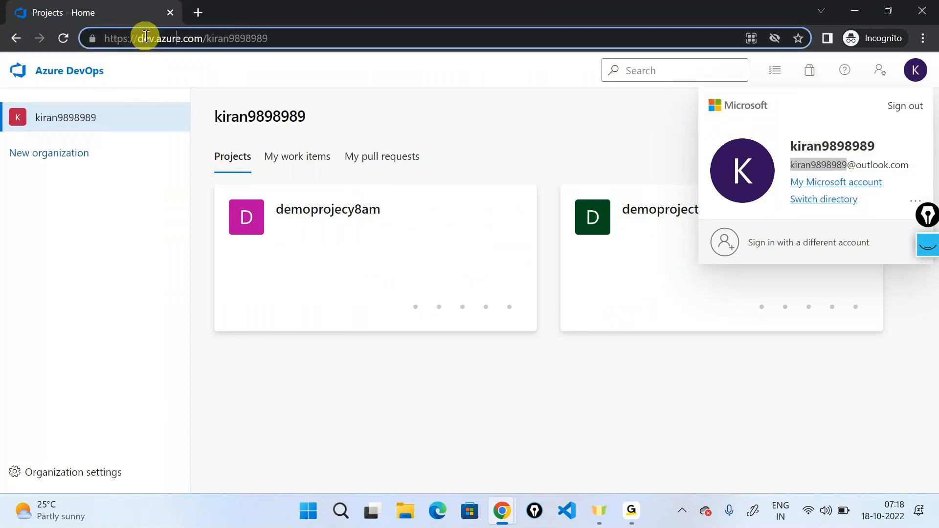
pyautogui.click(39, 70)
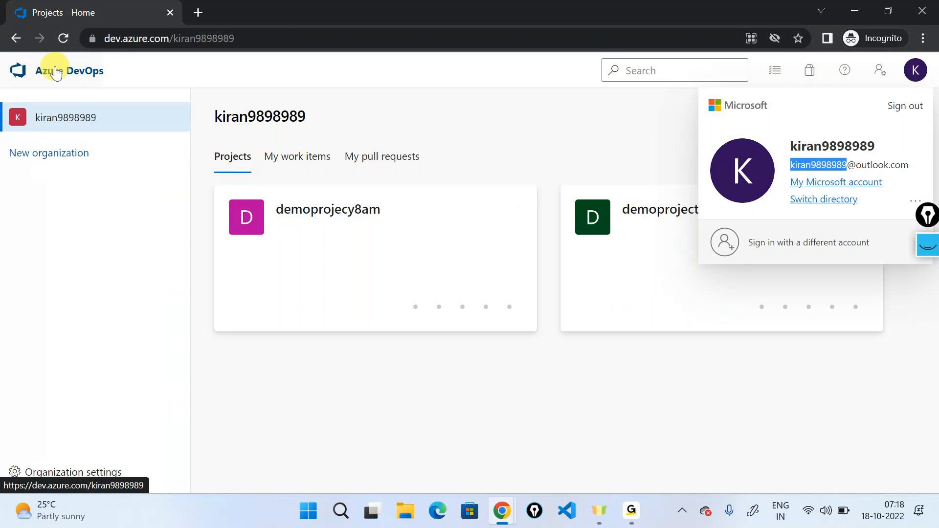
pyautogui.click(294, 34)
pyautogui.click(318, 35)
pyautogui.moveTo(363, 34); pyautogui.dragTo(105, 38)
pyautogui.hotkey('ctrl', 'c')
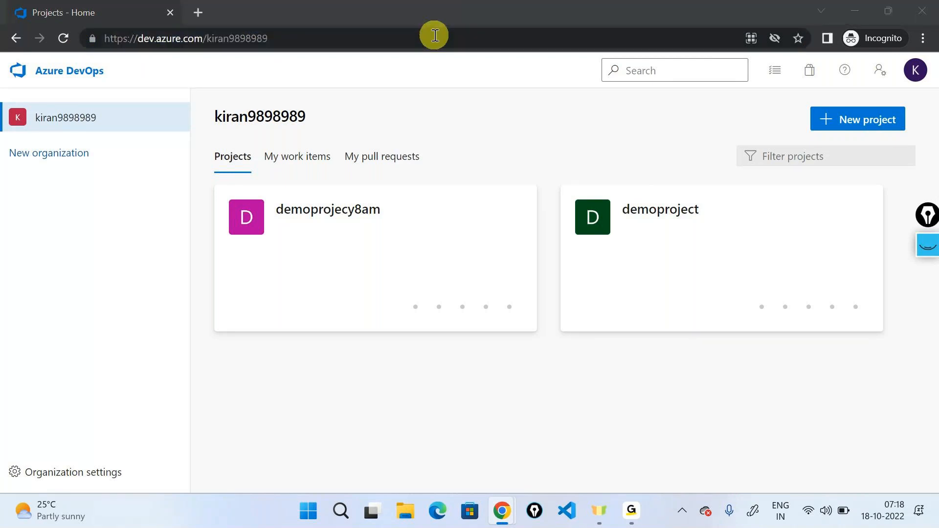
pyautogui.hotkey('alt', 'Tab')
pyautogui.click(367, 262)
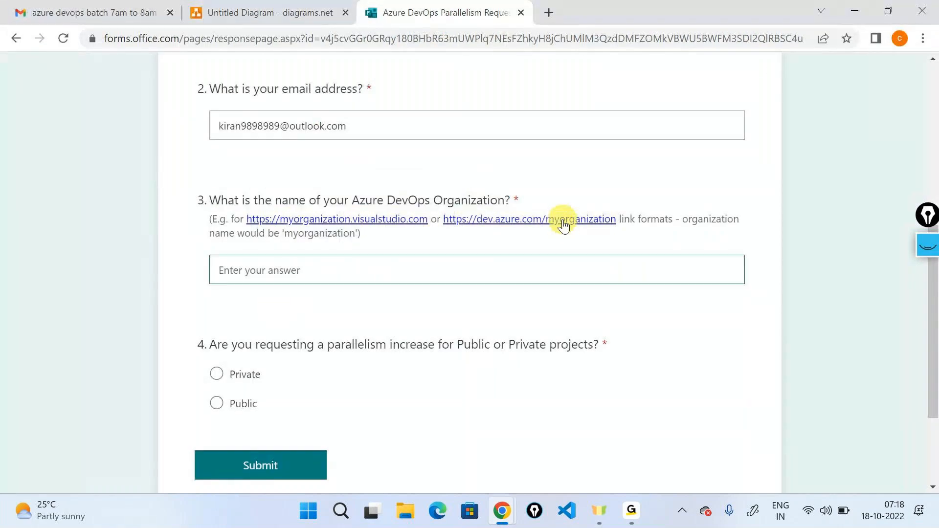
pyautogui.hotkey('ctrl', 'v')
# - Choose Private as the project type for the parallelism increase and submit the request form
pyautogui.scroll(-1, 466, 176)
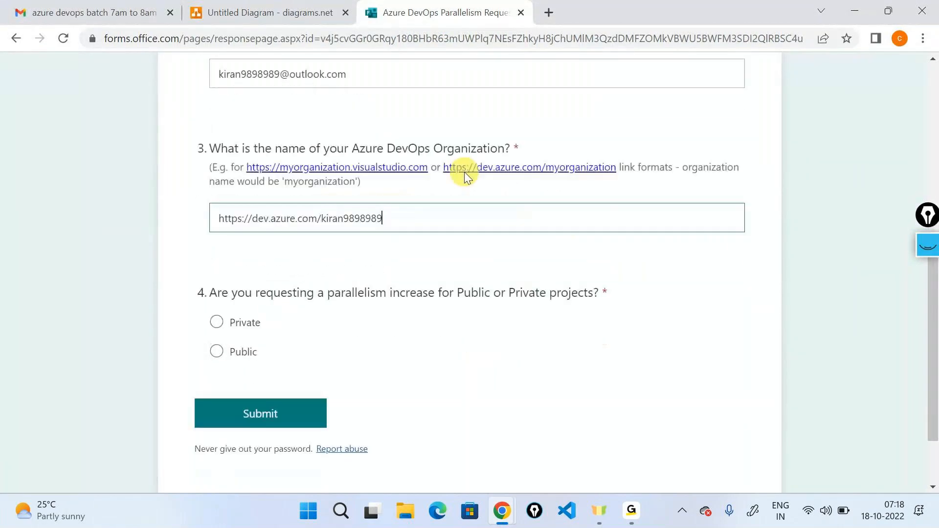
pyautogui.scroll(-2, 465, 172)
pyautogui.click(218, 230)
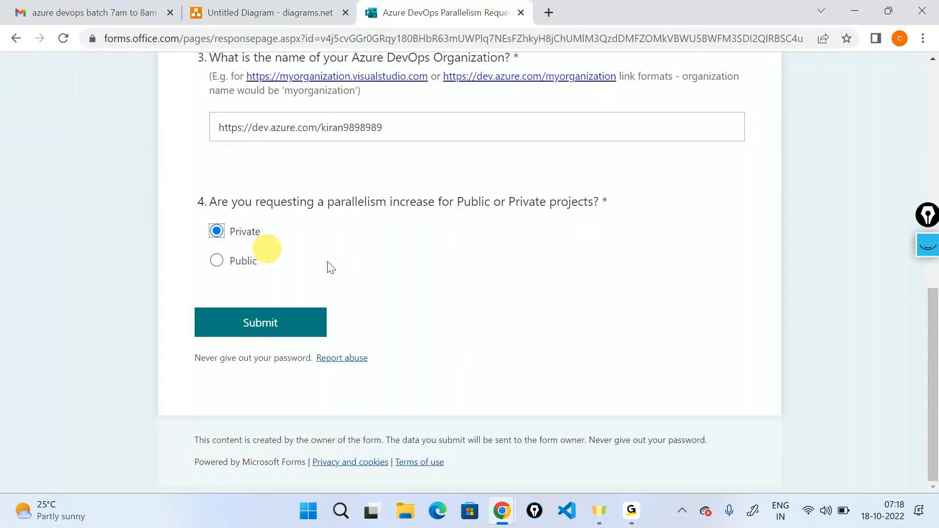
pyautogui.click(273, 320)
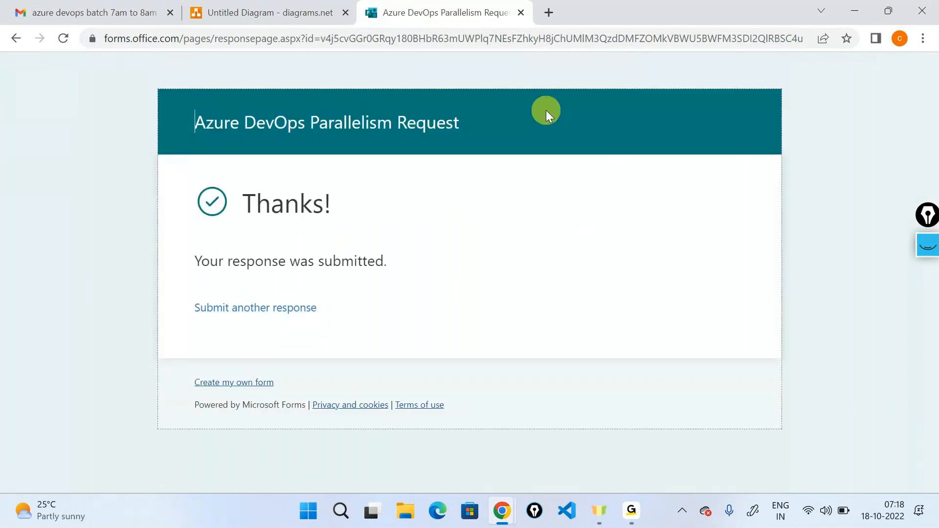
# - Start another response and fill its organisation name question with the organisation's URL copied from Azure DevOps
pyautogui.click(266, 313)
pyautogui.click(289, 303)
pyautogui.click(289, 235)
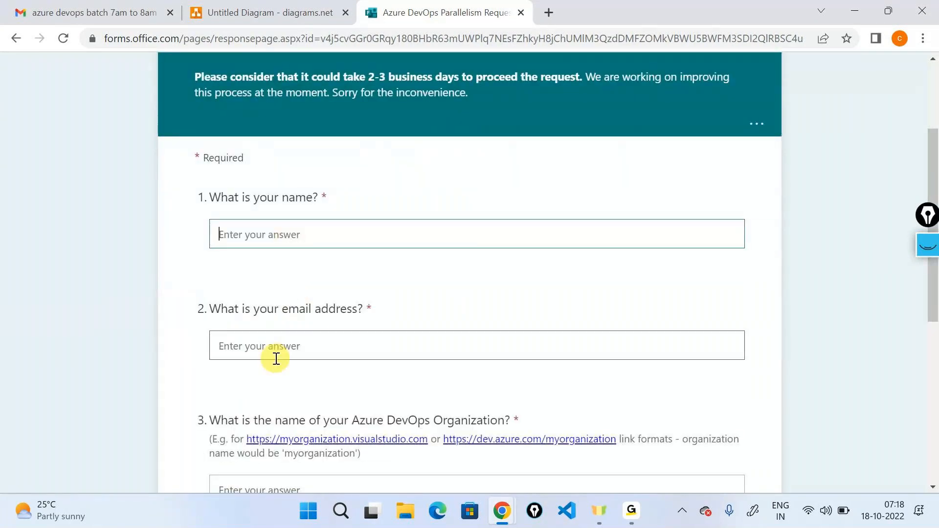
pyautogui.press('Tab')
pyautogui.scroll(-5, 439, 149)
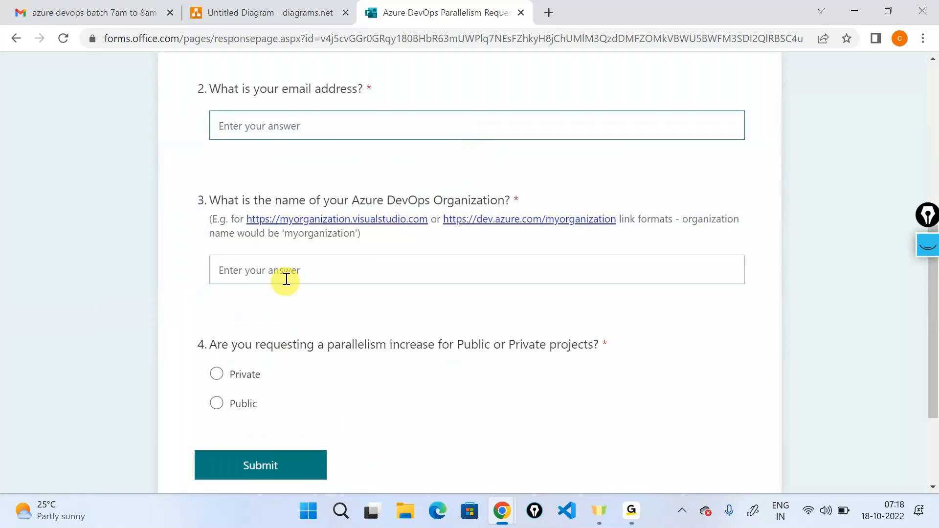
pyautogui.click(541, 268)
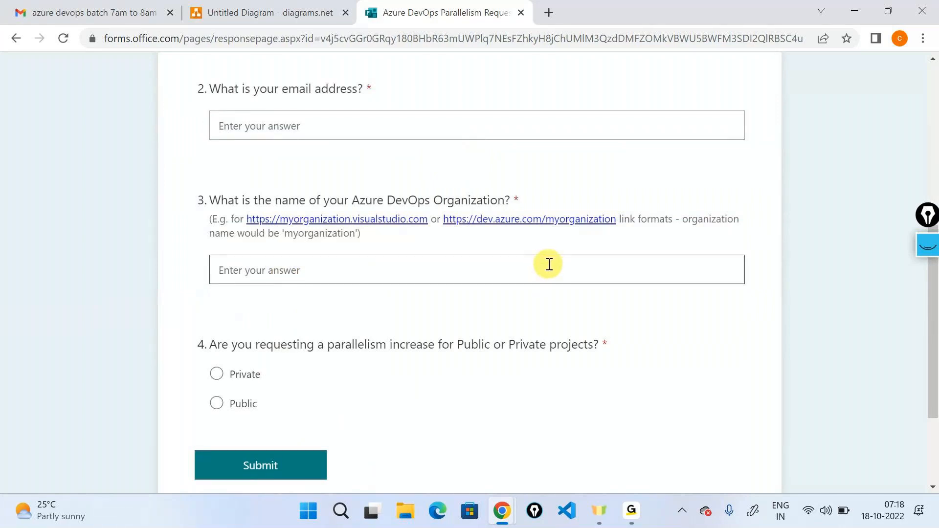
pyautogui.hotkey('alt', 'Tab')
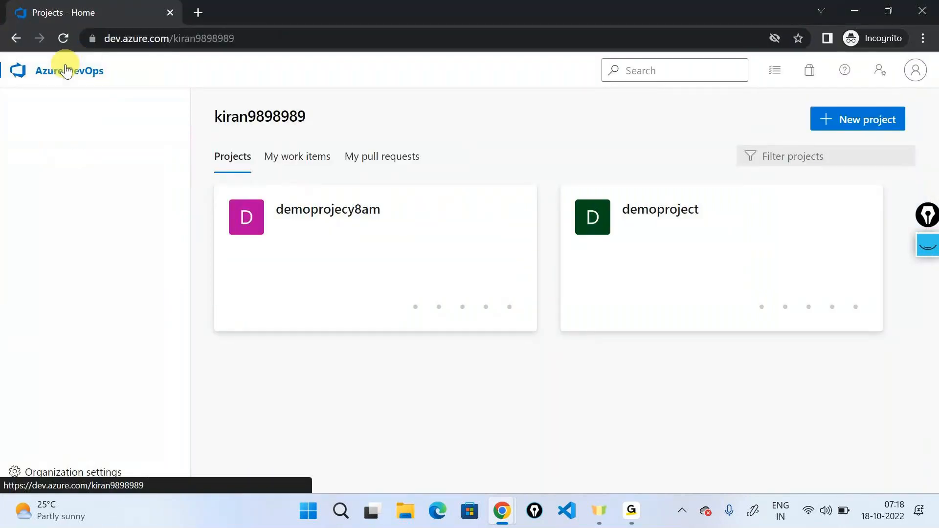
pyautogui.click(283, 34)
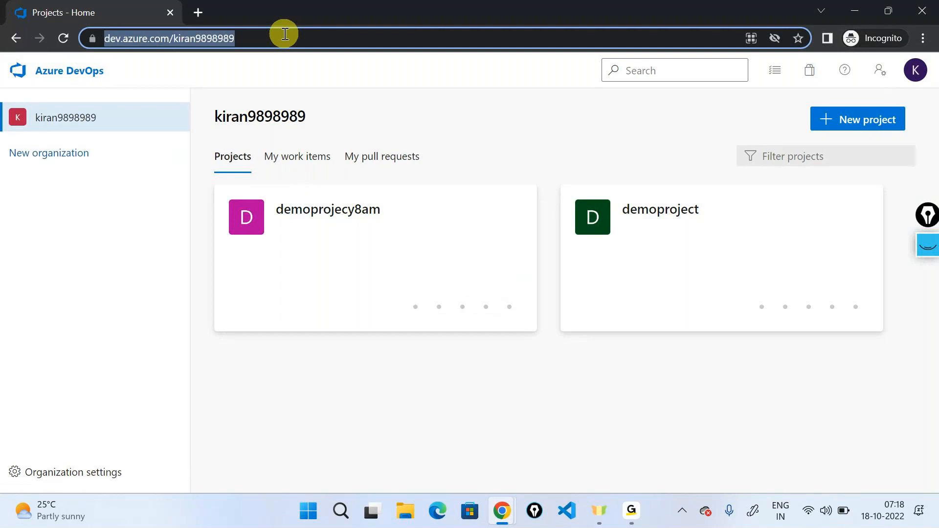
pyautogui.hotkey('ctrl', 'c')
pyautogui.hotkey('alt', 'Tab')
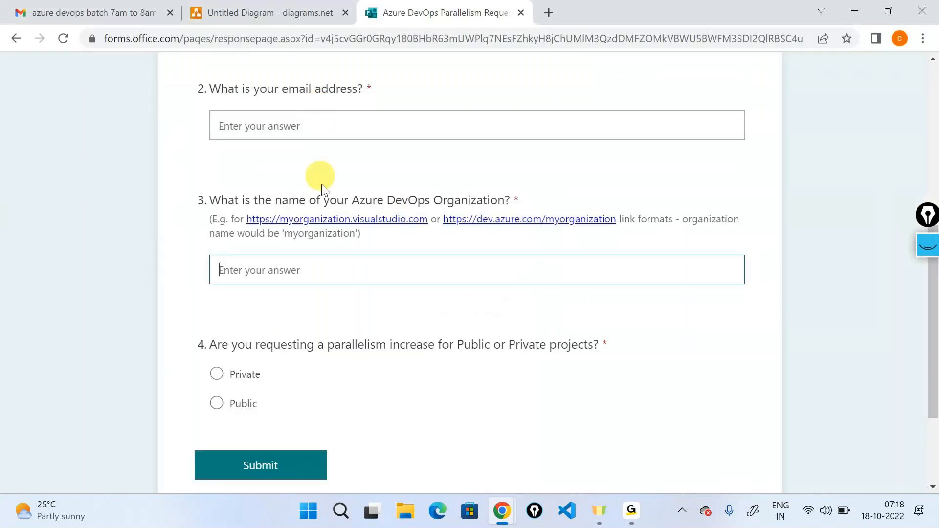
pyautogui.hotkey('ctrl', 'v')
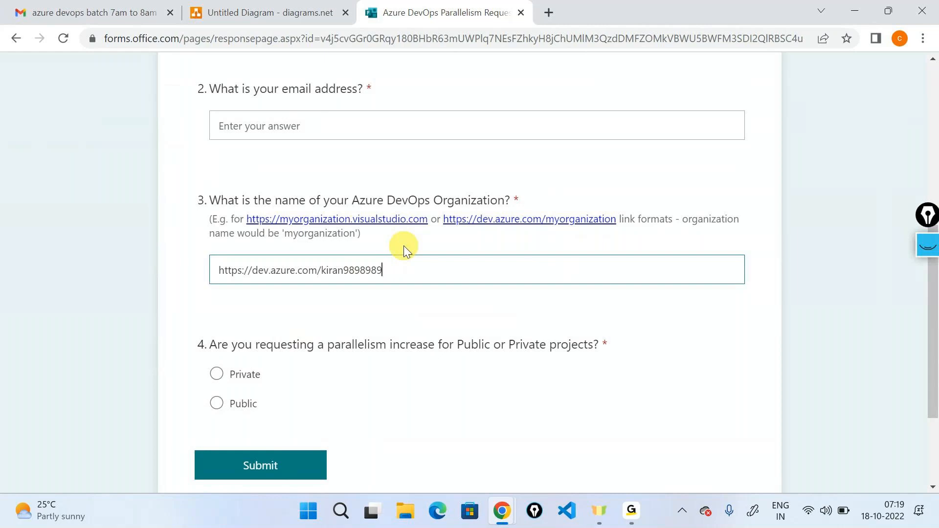
# - Highlight the "2-3 business days" processing note in the form's introduction and close the form
pyautogui.scroll(1, 405, 250)
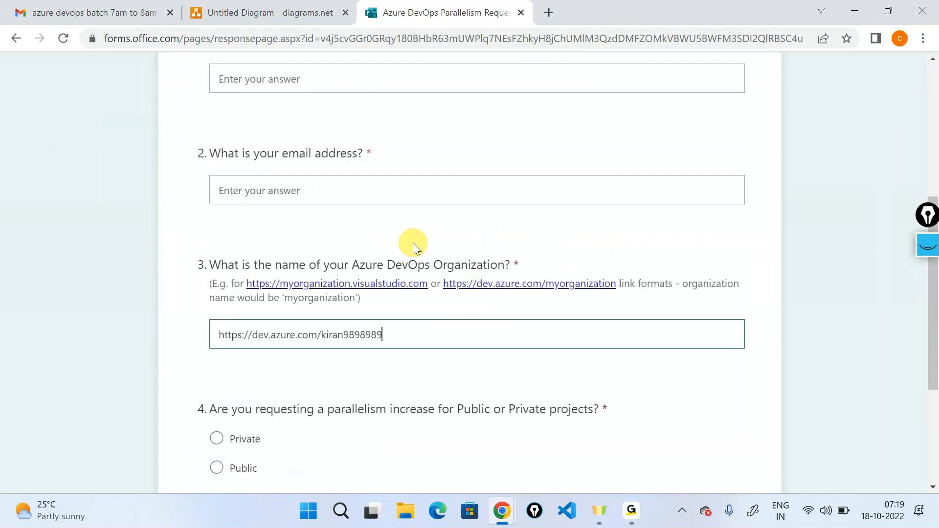
pyautogui.scroll(5, 413, 242)
pyautogui.moveTo(375, 224); pyautogui.dragTo(447, 226)
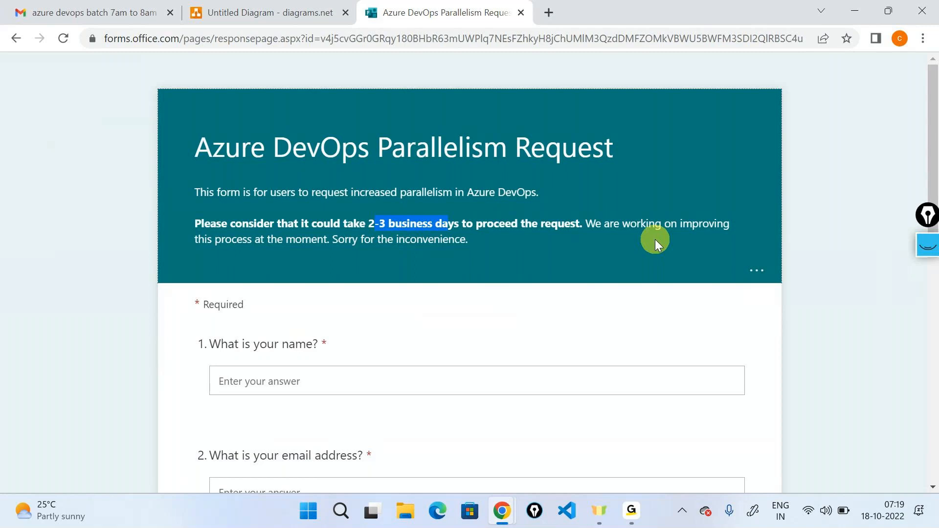
pyautogui.click(522, 14)
# - Return to the Azure DevOps window by way of the diagram and reload the organisation's project list
pyautogui.click(147, 10)
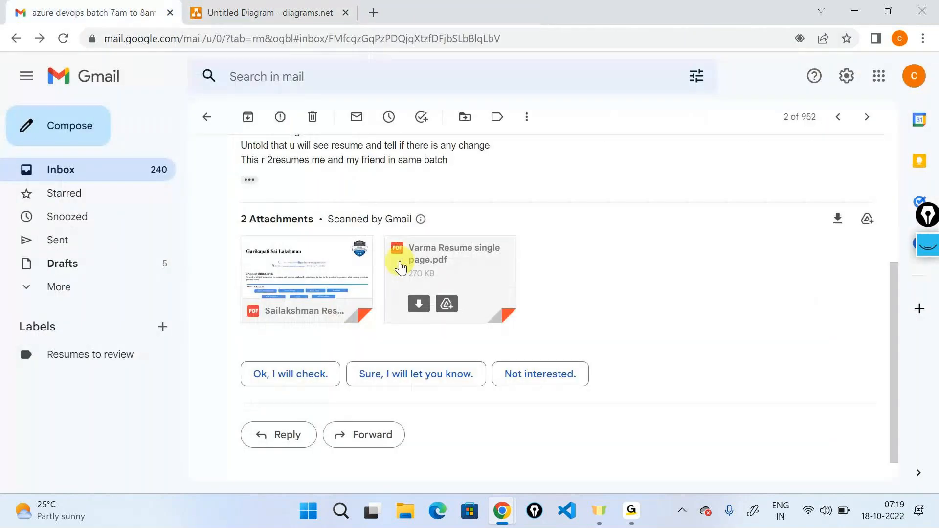
pyautogui.click(274, 13)
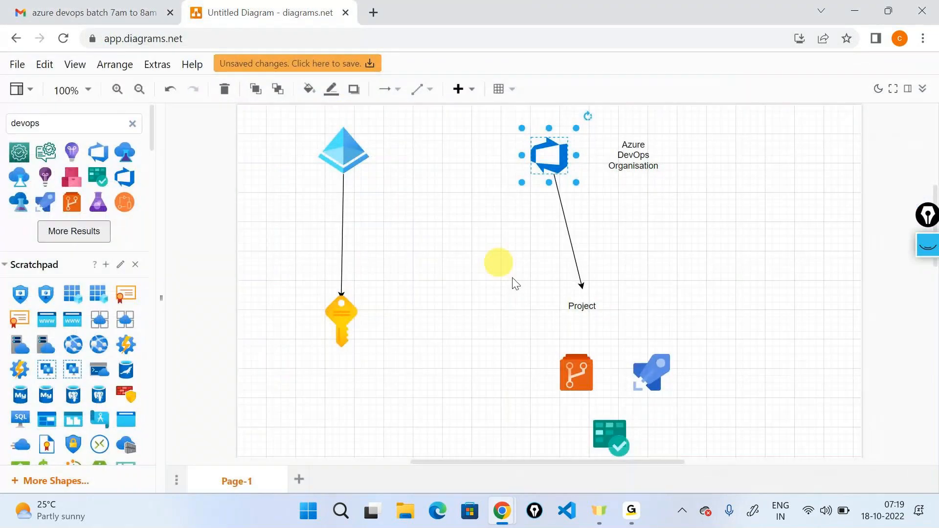
pyautogui.hotkey('alt', 'Tab')
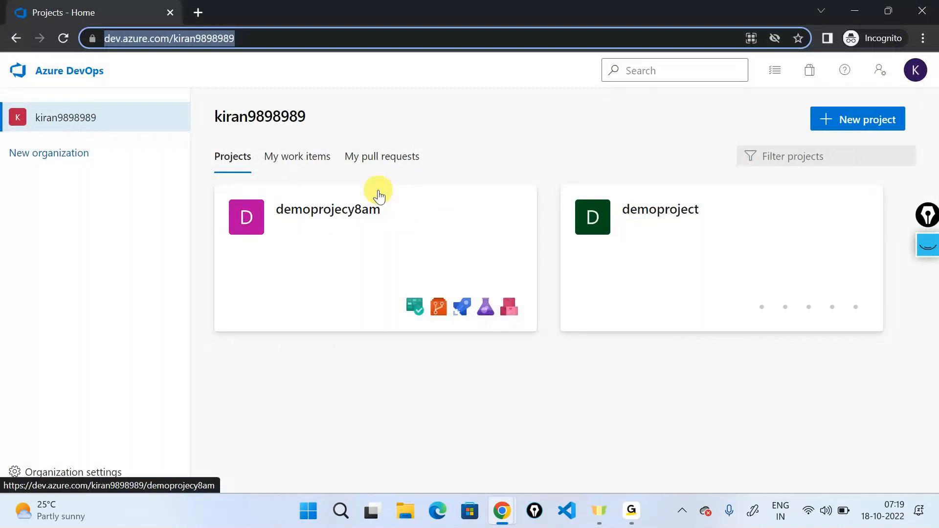
pyautogui.click(24, 68)
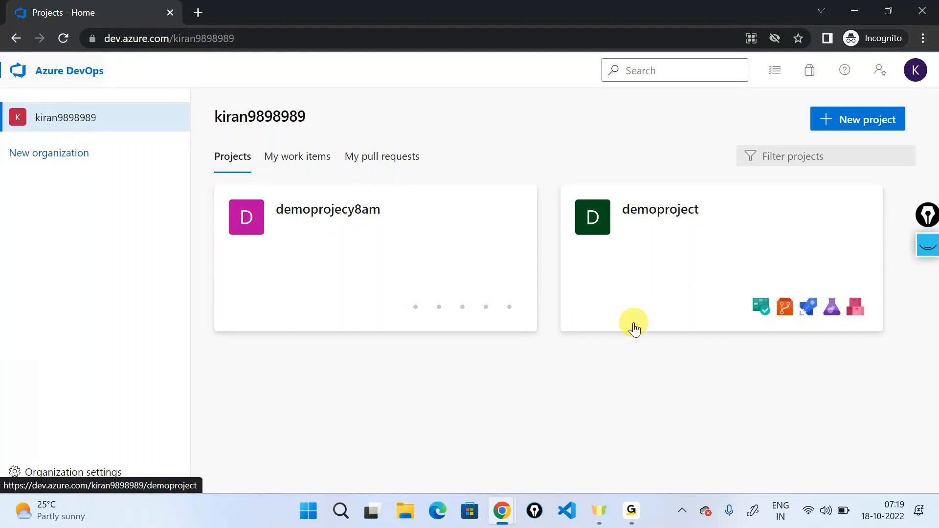
# - Open the Azure Active Directory page of the organisation's settings and highlight its membership notice
pyautogui.click(630, 511)
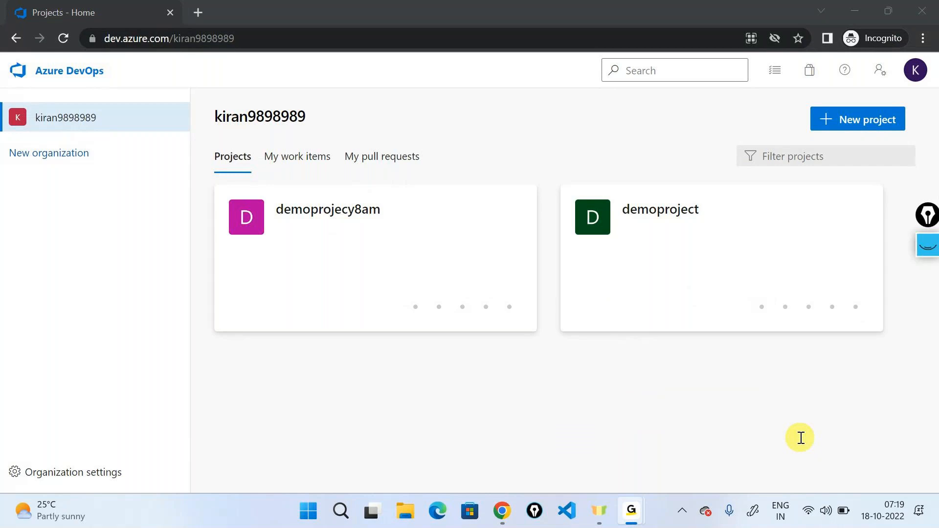
pyautogui.click(850, 16)
pyautogui.click(87, 475)
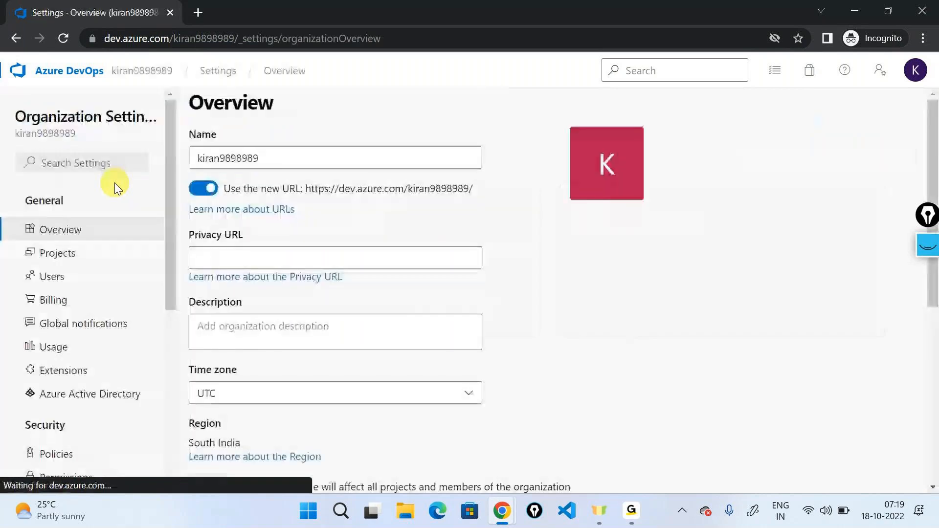
pyautogui.scroll(-3, 113, 276)
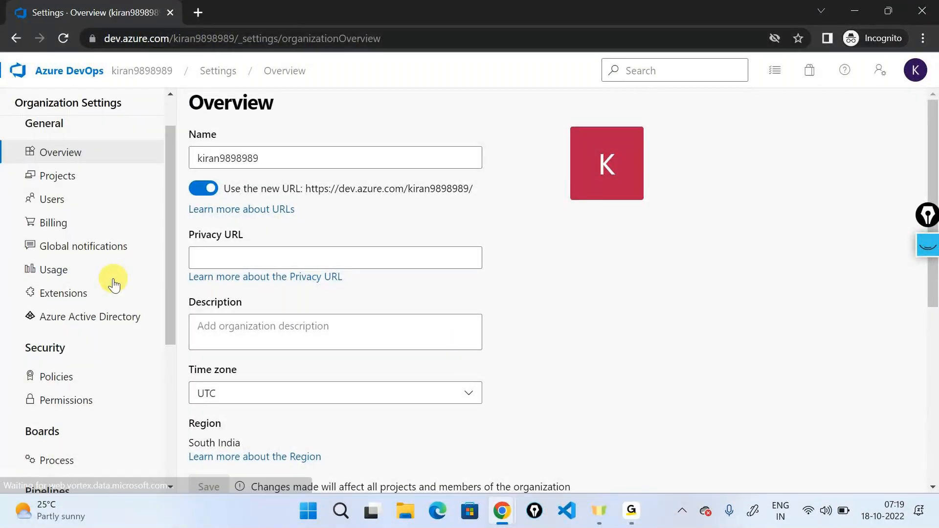
pyautogui.click(80, 310)
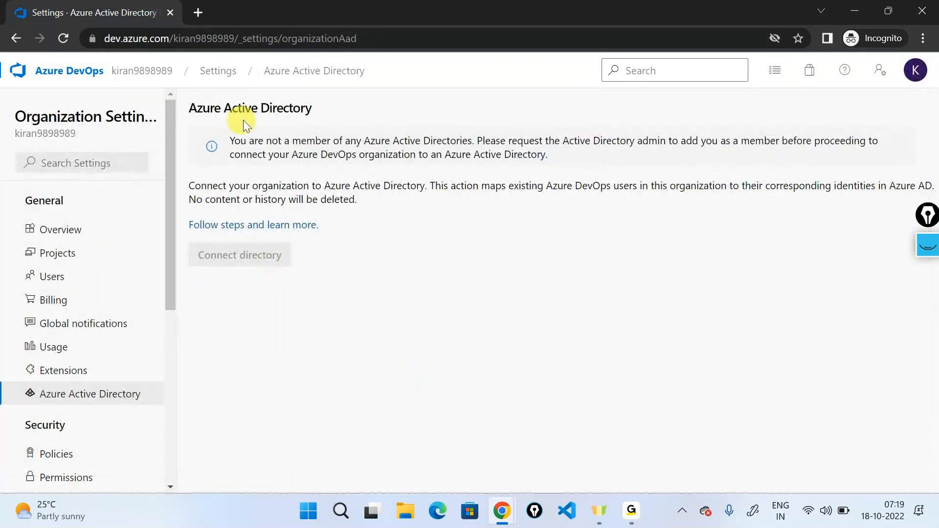
pyautogui.moveTo(227, 139); pyautogui.dragTo(563, 143)
pyautogui.click(582, 145)
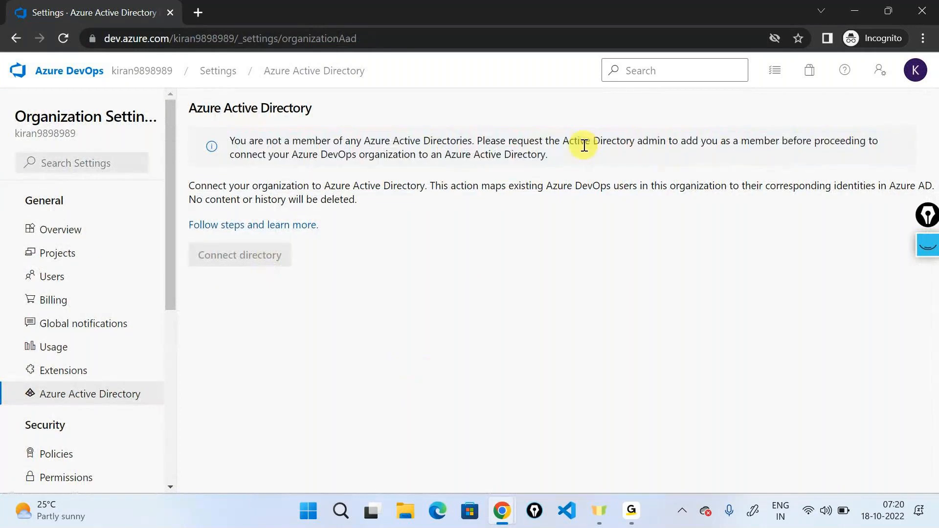
# - Check which account is signed in and return to the organisation's project list
pyautogui.click(915, 69)
pyautogui.doubleClick(834, 146)
pyautogui.click(589, 268)
pyautogui.click(67, 71)
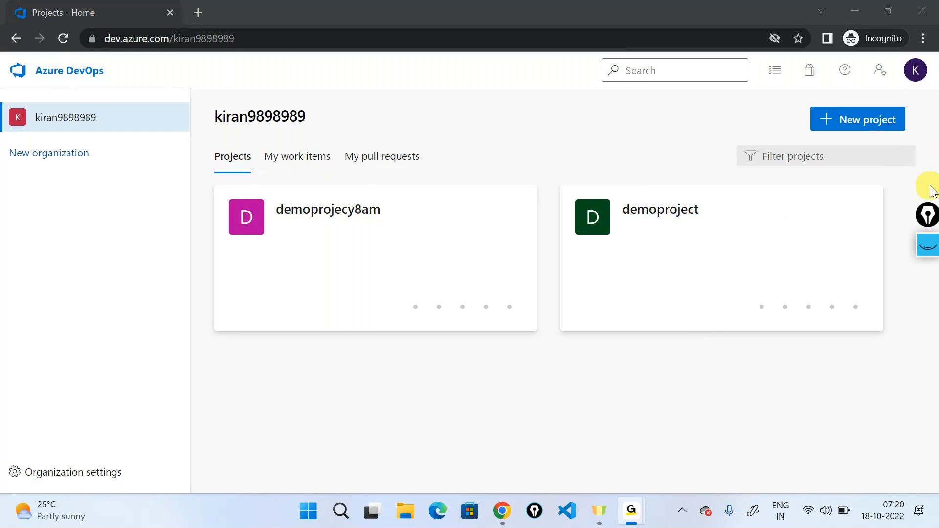
pyautogui.click(850, 12)
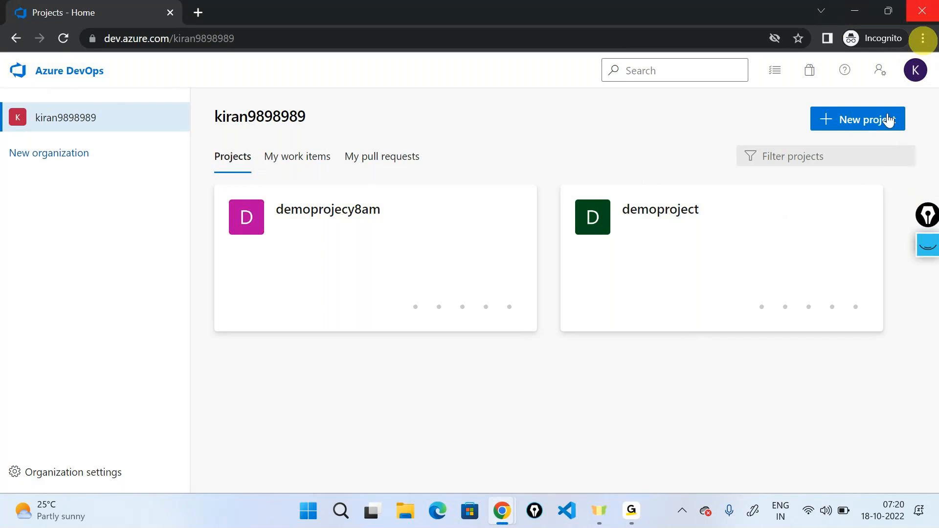
# - Highlight the organisation's name, close the incognito window and open dev.azure.com in the regular browser window
pyautogui.doubleClick(249, 103)
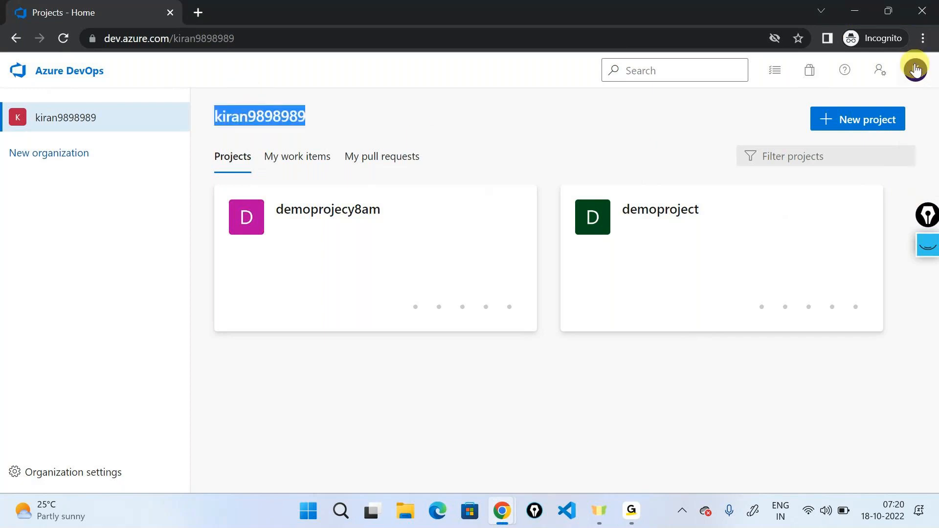
pyautogui.click(918, 19)
pyautogui.click(373, 10)
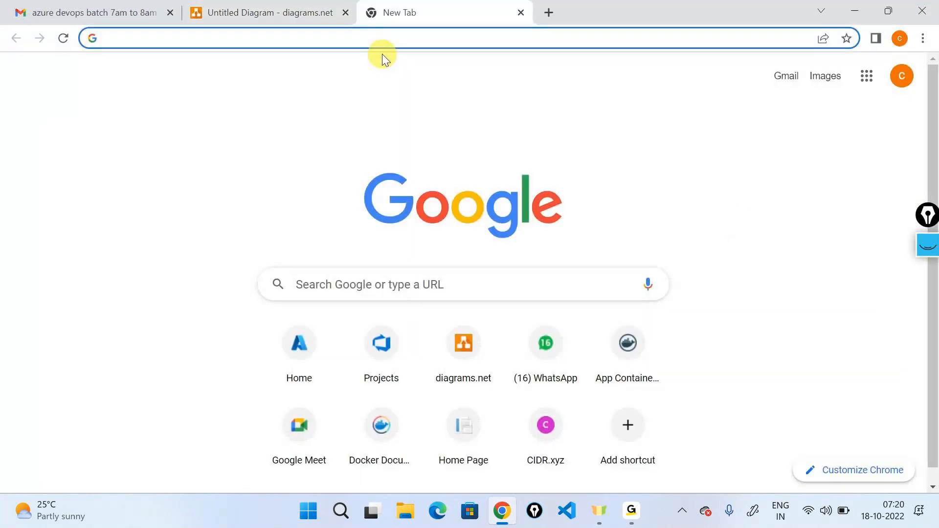
pyautogui.write('dev')
pyautogui.press('Right')
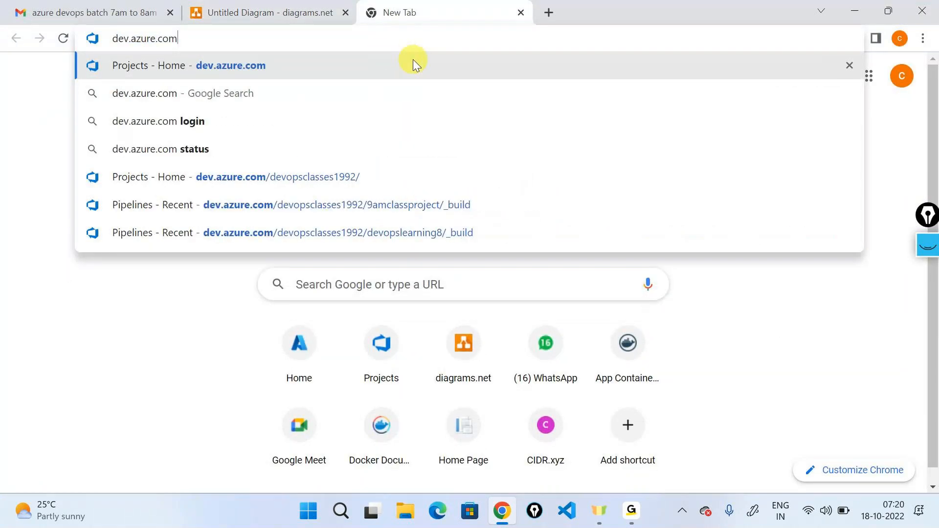
pyautogui.press('Return')
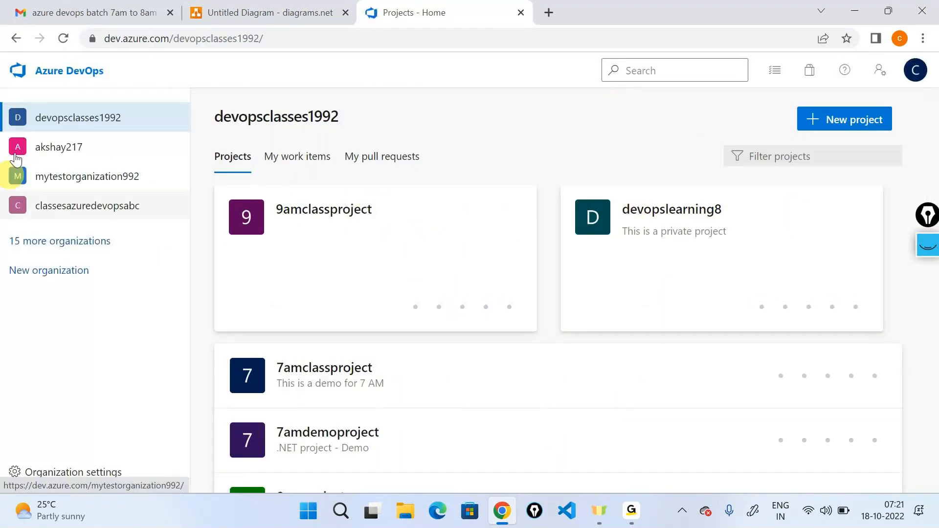
# - Examine the list of projects in the devopsclasses1992 organisation
pyautogui.scroll(-1, 489, 301)
pyautogui.scroll(-2, 490, 313)
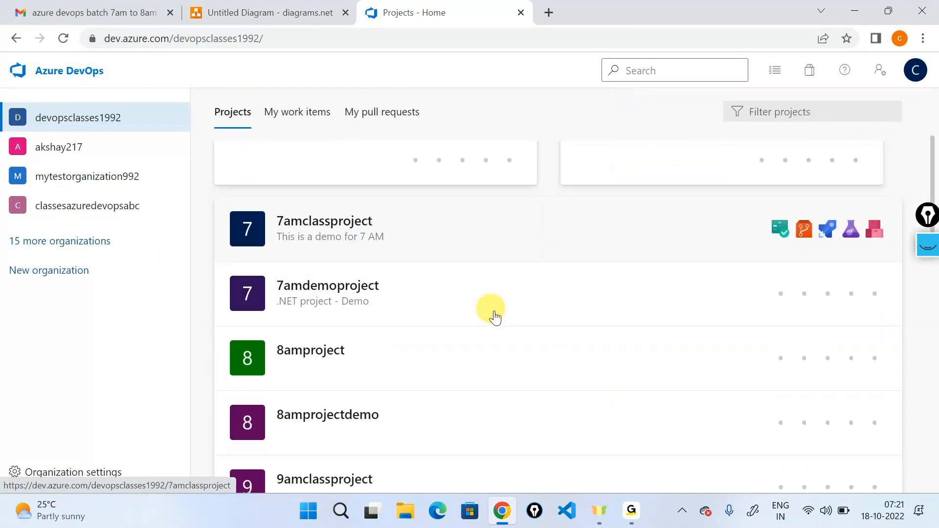
pyautogui.scroll(3, 391, 255)
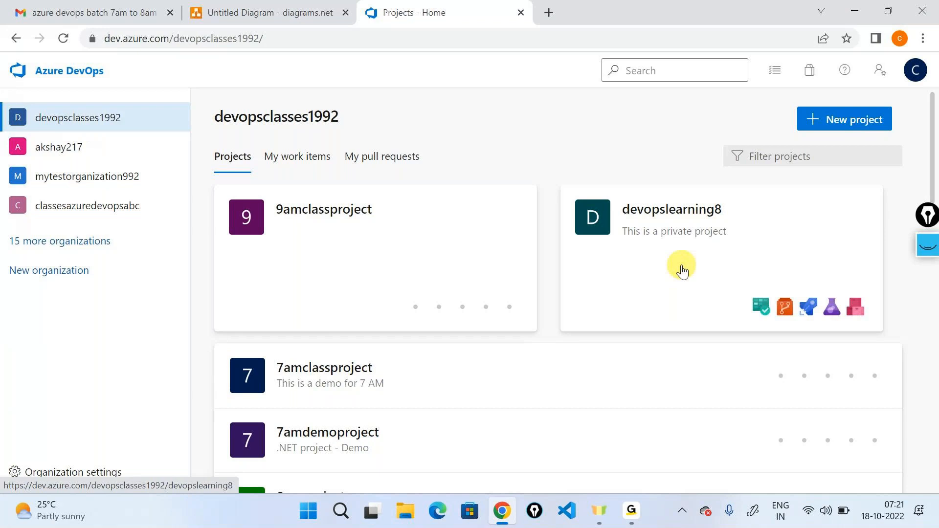
pyautogui.scroll(-10, 675, 269)
pyautogui.scroll(-8, 678, 279)
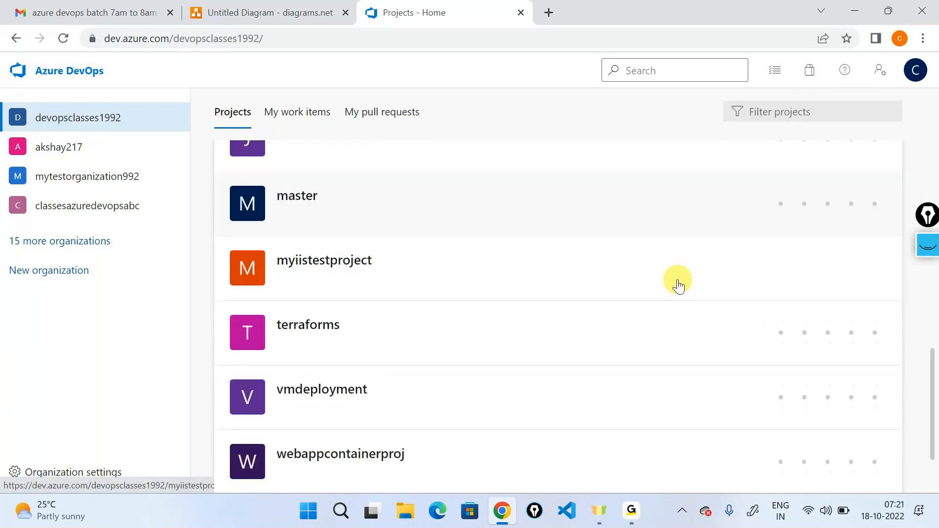
pyautogui.scroll(20, 675, 281)
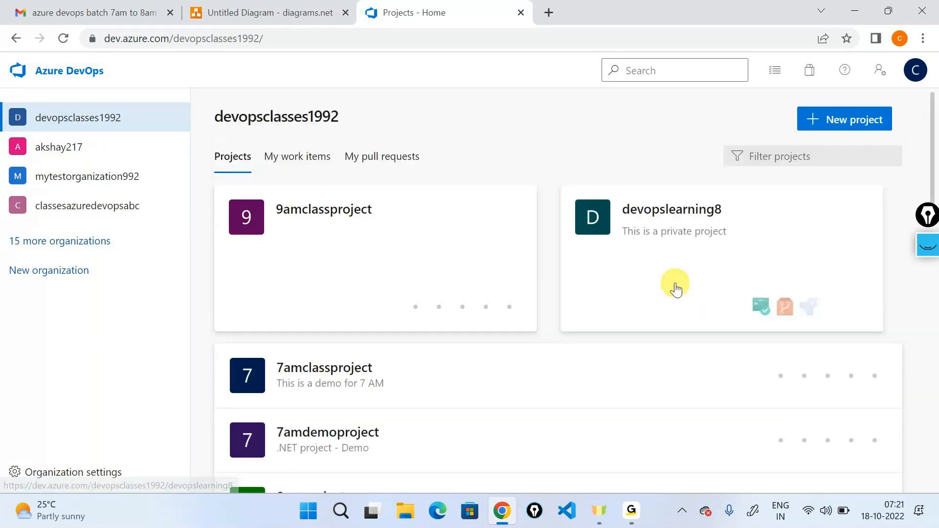
pyautogui.scroll(-3, 719, 264)
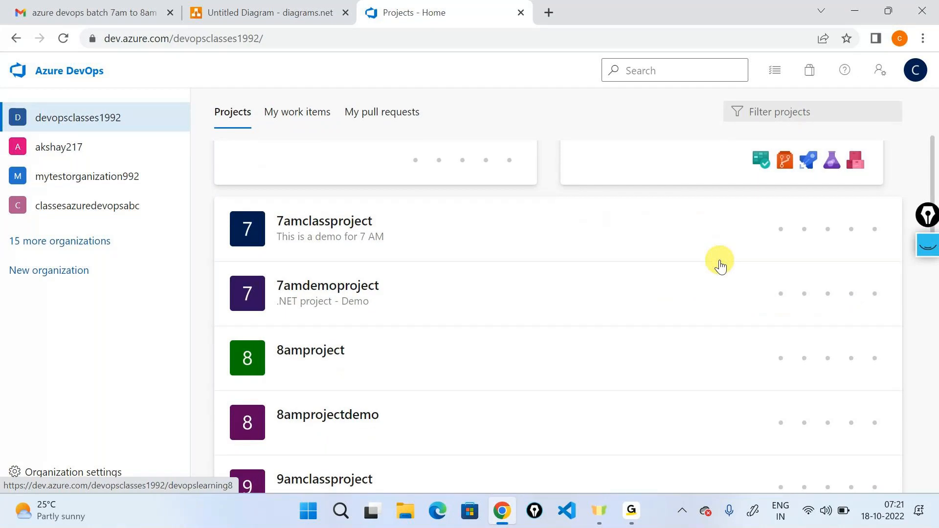
pyautogui.scroll(3, 720, 264)
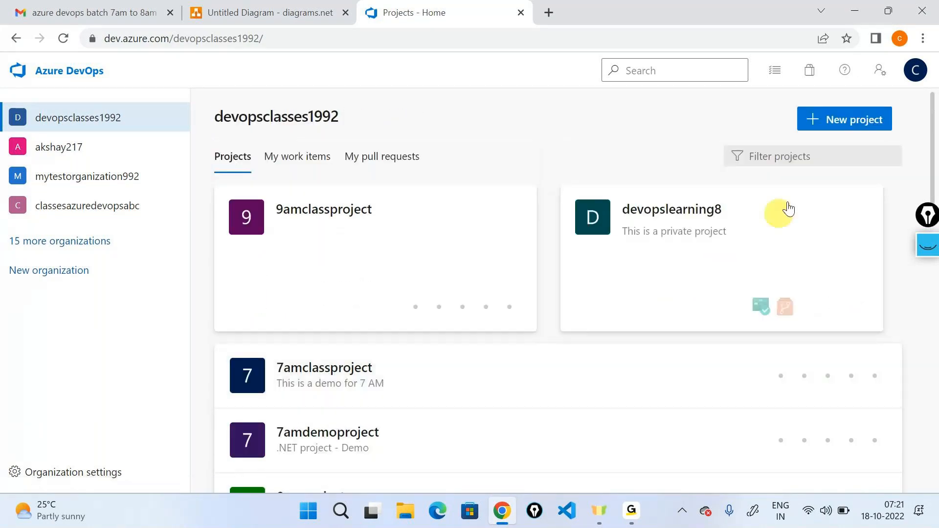
# - Create a private project named samplelearning in the devopsclasses1992 organisation
pyautogui.click(827, 128)
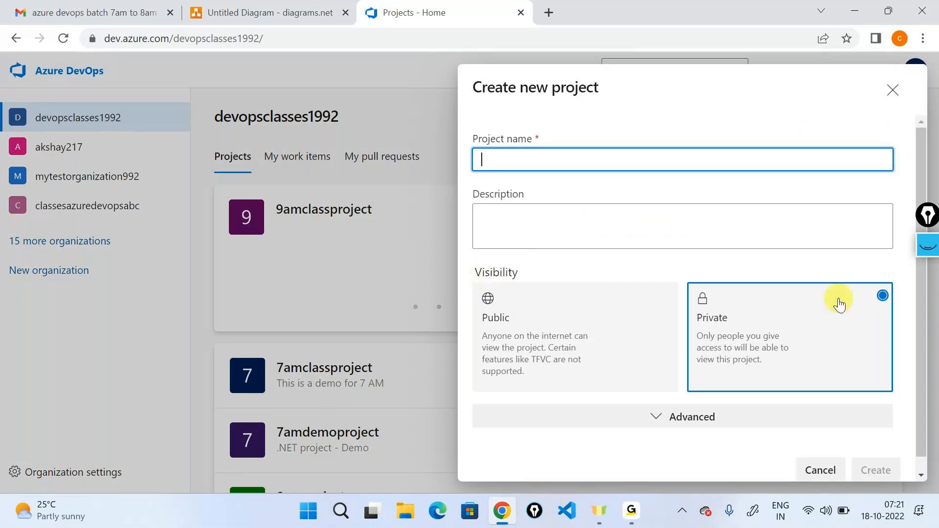
pyautogui.write('samplelearning')
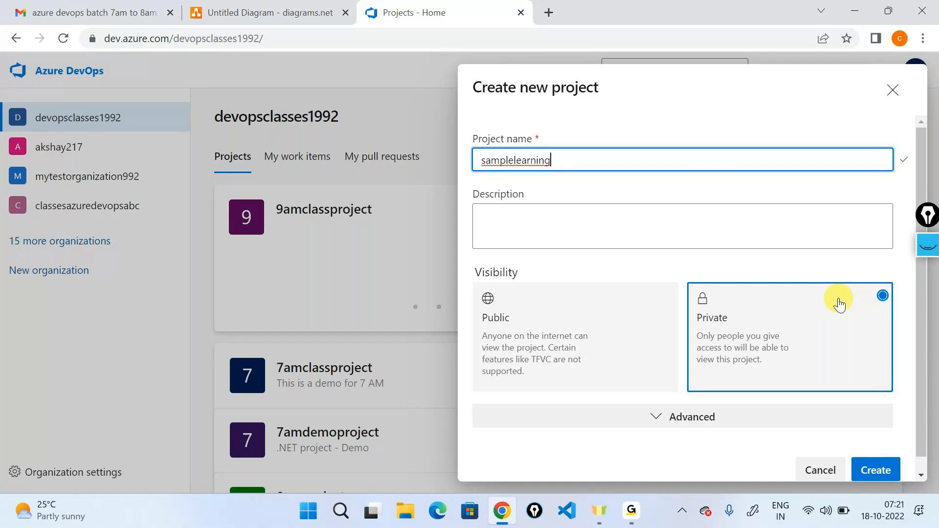
pyautogui.click(865, 467)
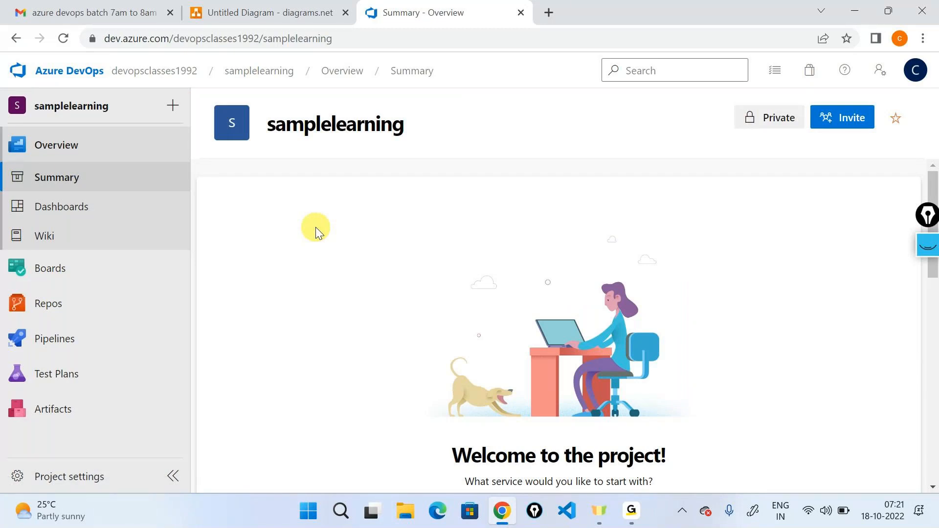
# - Highlight the project's name and bracket the entries from Overview to Artifacts with the annotation pen
pyautogui.doubleClick(311, 118)
pyautogui.moveTo(107, 301)
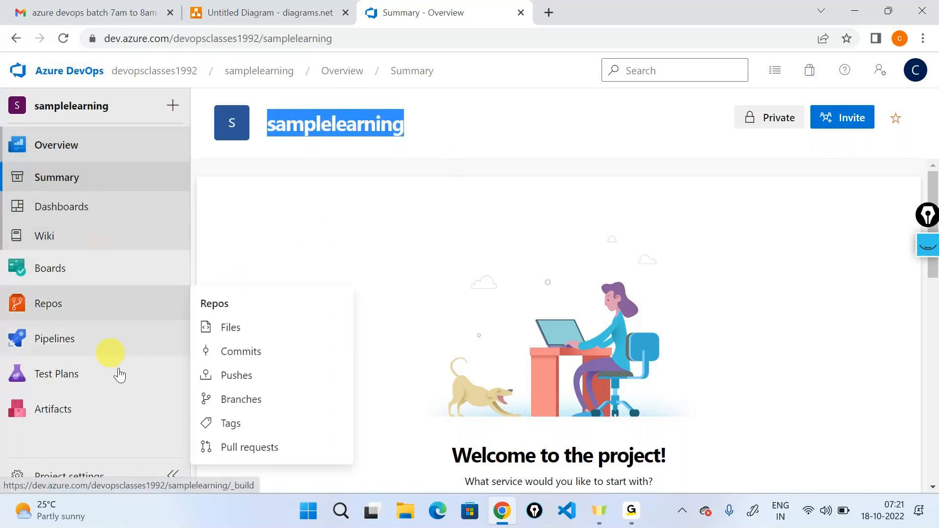
pyautogui.click(927, 245)
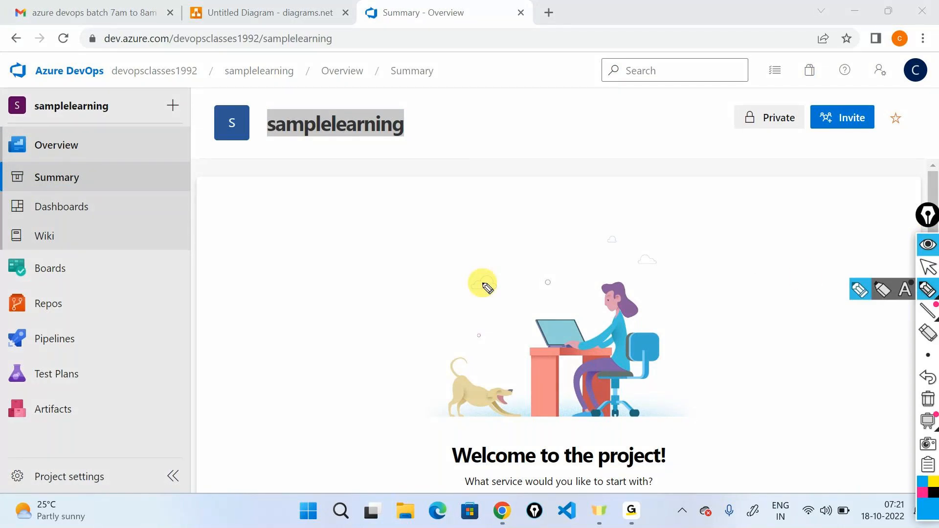
pyautogui.moveTo(117, 135); pyautogui.dragTo(159, 425)
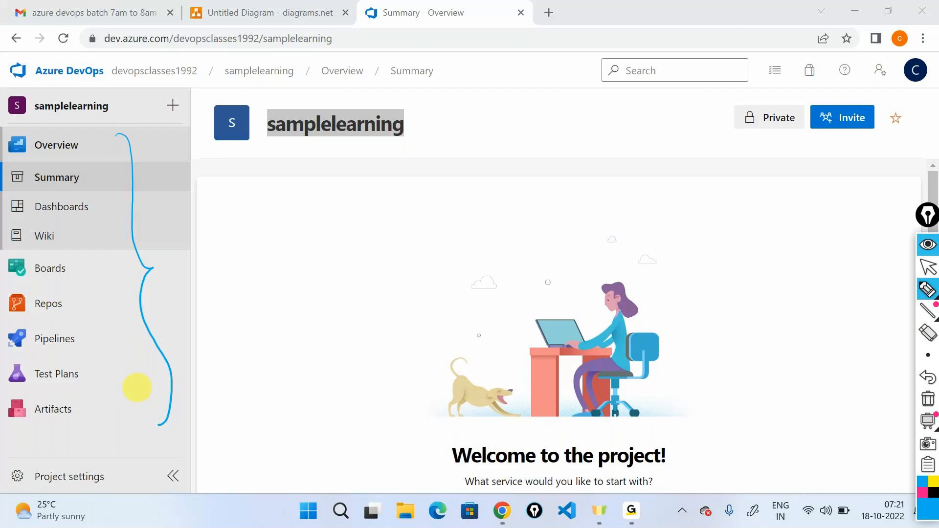
# - Draw ticks beside Boards, Repos, Pipelines, Test Plans and Artifacts, and circle Repos
pyautogui.moveTo(85, 269)
pyautogui.mouseDown()
pyautogui.moveTo(92, 279)
pyautogui.moveTo(113, 253)
pyautogui.mouseUp()
pyautogui.moveTo(92, 299); pyautogui.dragTo(115, 288)
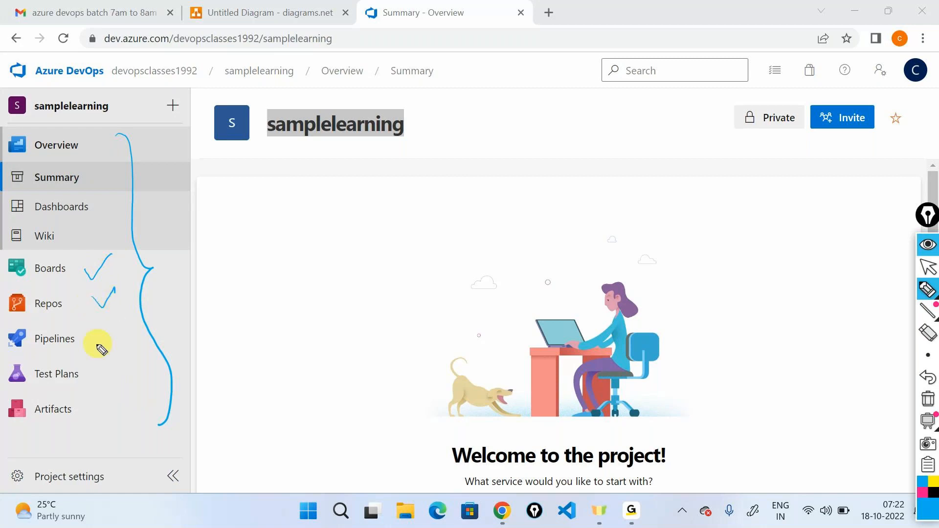
pyautogui.moveTo(95, 342); pyautogui.dragTo(116, 325)
pyautogui.moveTo(96, 365); pyautogui.dragTo(114, 364)
pyautogui.moveTo(92, 415); pyautogui.dragTo(106, 401)
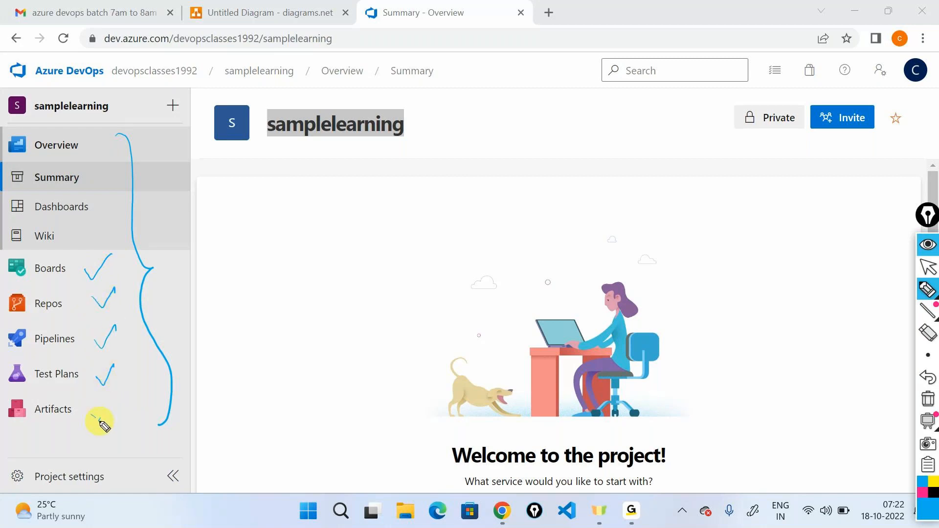
pyautogui.moveTo(47, 286)
pyautogui.mouseDown()
pyautogui.moveTo(4, 285)
pyautogui.moveTo(52, 335)
pyautogui.moveTo(45, 294)
pyautogui.mouseUp()
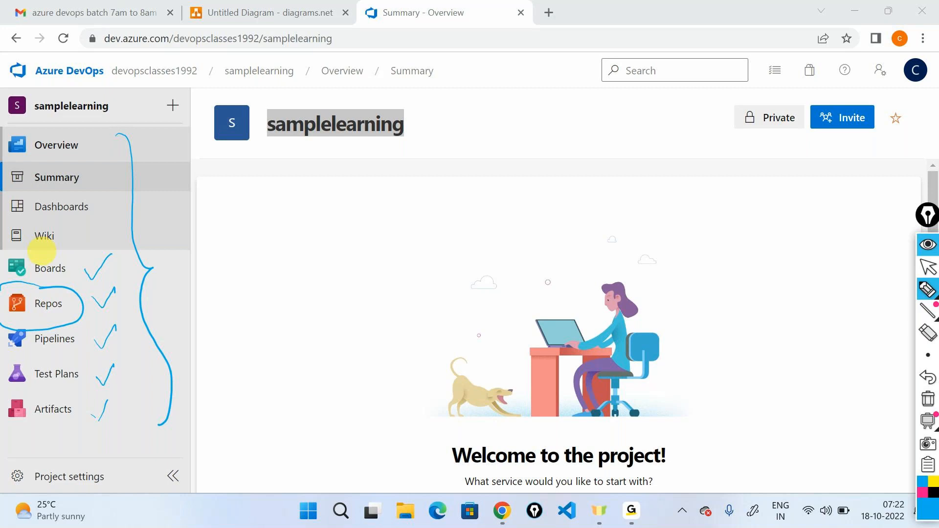
# - Clear all pen annotations from the screen and leave drawing mode
pyautogui.click(927, 399)
pyautogui.moveTo(934, 306)
pyautogui.click(927, 267)
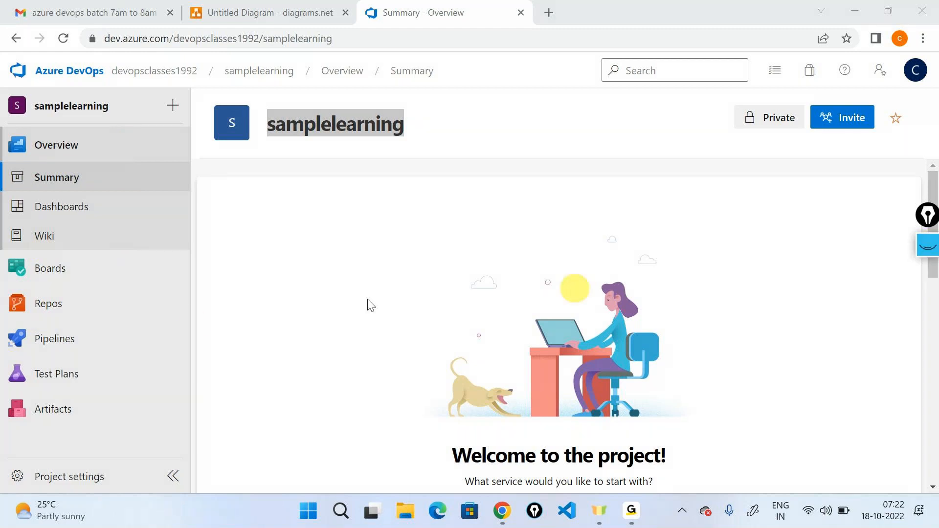
pyautogui.moveTo(100, 301)
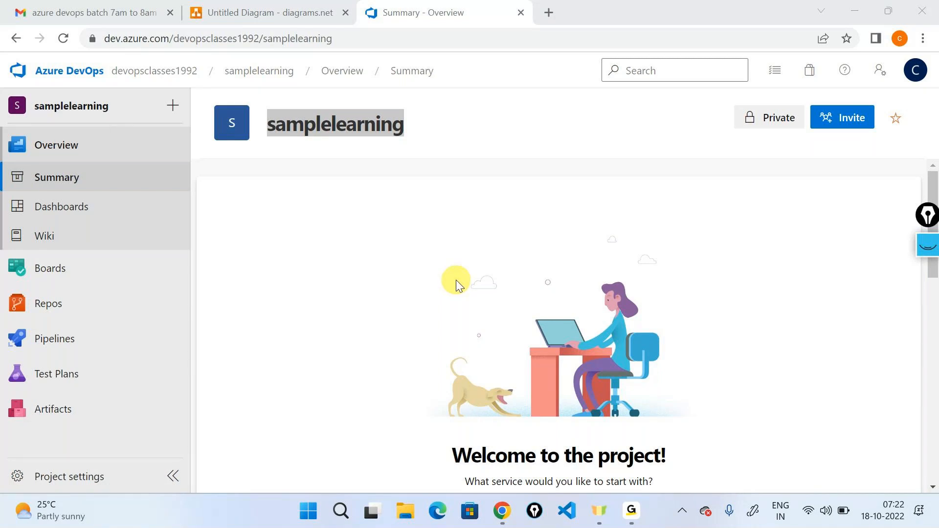
# - Switch to the diagrams.net diagram and add a blank second page
pyautogui.moveTo(625, 506)
pyautogui.click(650, 426)
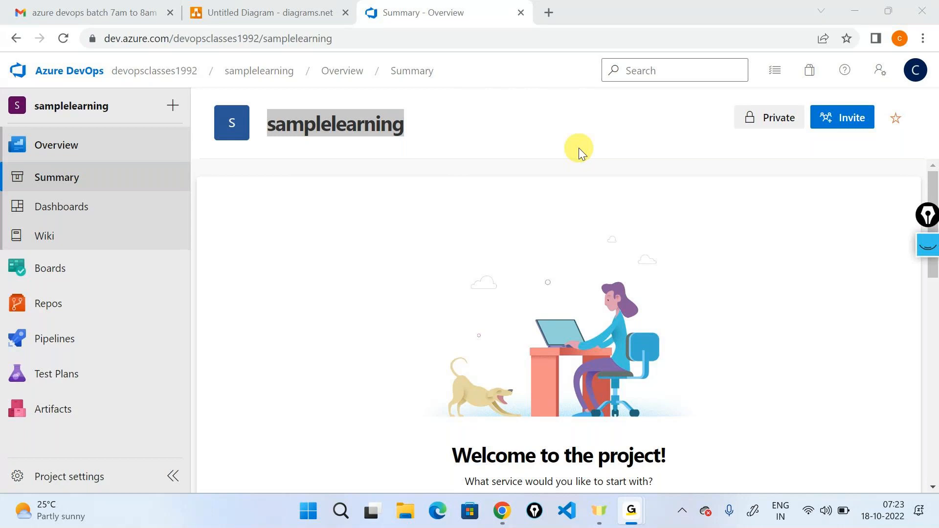
pyautogui.click(851, 10)
pyautogui.click(295, 9)
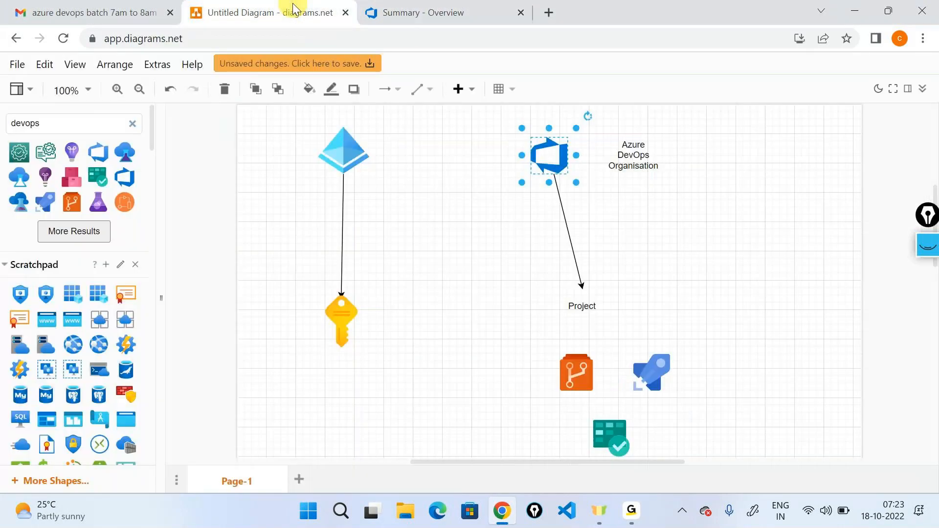
pyautogui.click(298, 479)
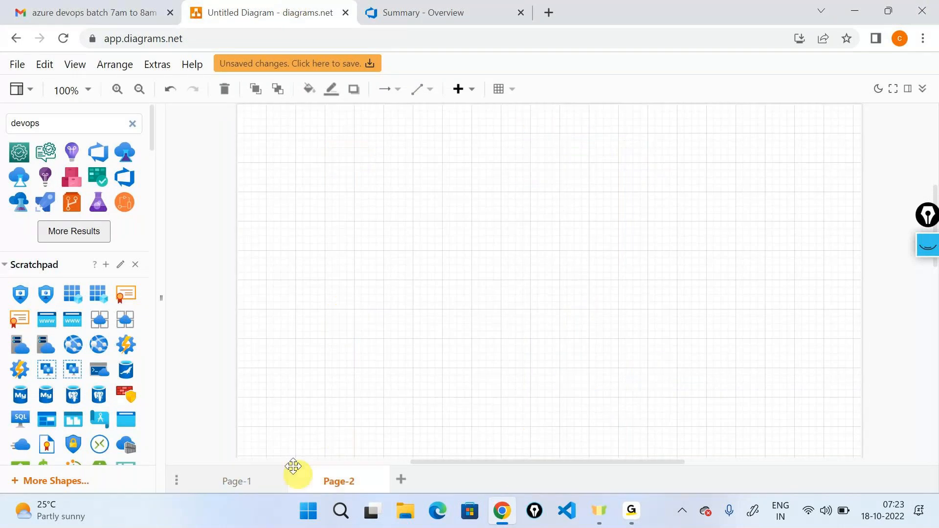
# - Replace the shape search with "laptop" and place the dark-blue laptop shape near the middle of the new page
pyautogui.doubleClick(51, 125)
pyautogui.press('BackSpace')
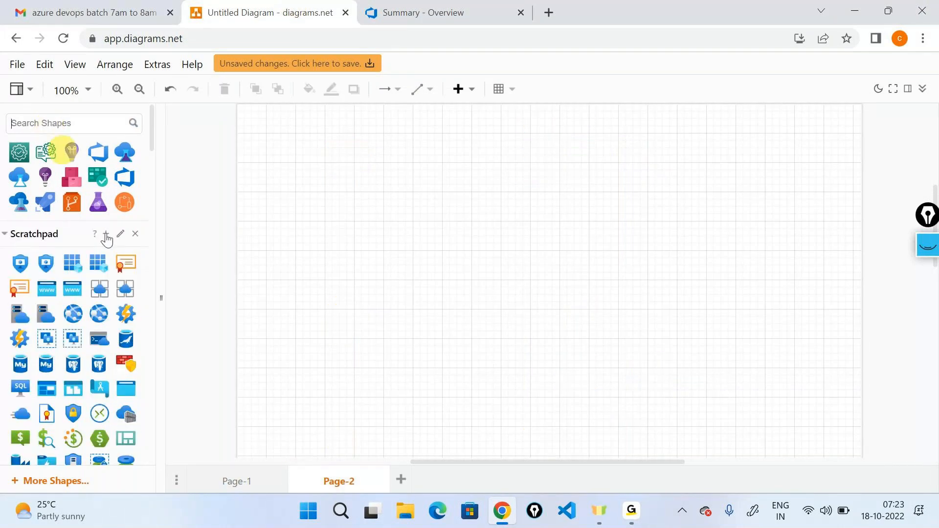
pyautogui.scroll(-2, 77, 347)
pyautogui.scroll(2, 77, 348)
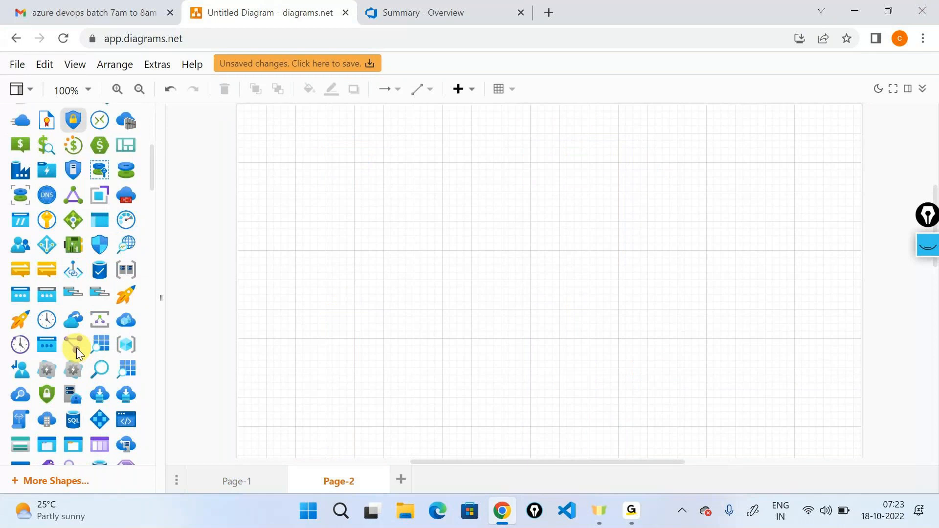
pyautogui.write('lapto')
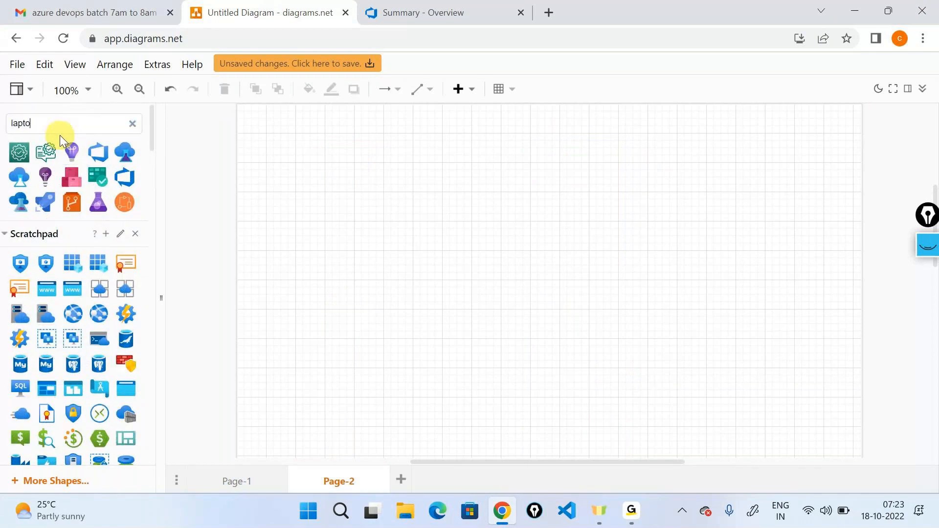
pyautogui.write('p')
pyautogui.press('Return')
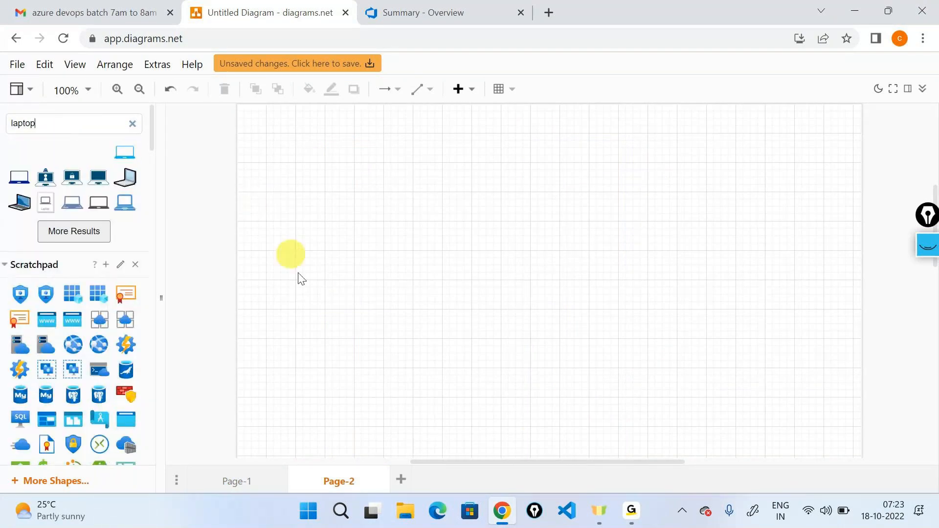
pyautogui.moveTo(8, 176); pyautogui.dragTo(415, 319)
pyautogui.click(753, 349)
pyautogui.scroll(-12, 63, 343)
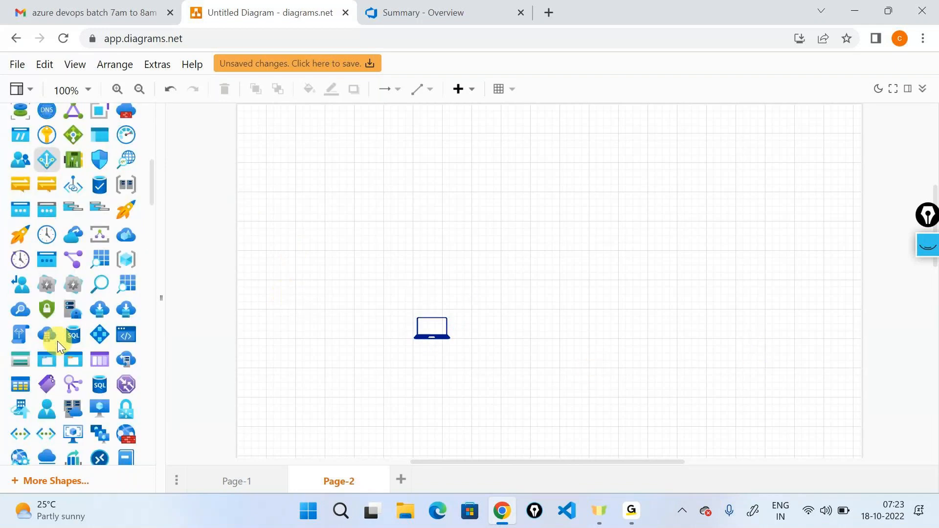
# - Place an Actor shape beside the laptop and duplicate both the laptop and the actor as a second pair directly below
pyautogui.scroll(-2, 107, 420)
pyautogui.moveTo(99, 370); pyautogui.dragTo(351, 327)
pyautogui.moveTo(428, 334); pyautogui.dragTo(457, 407)
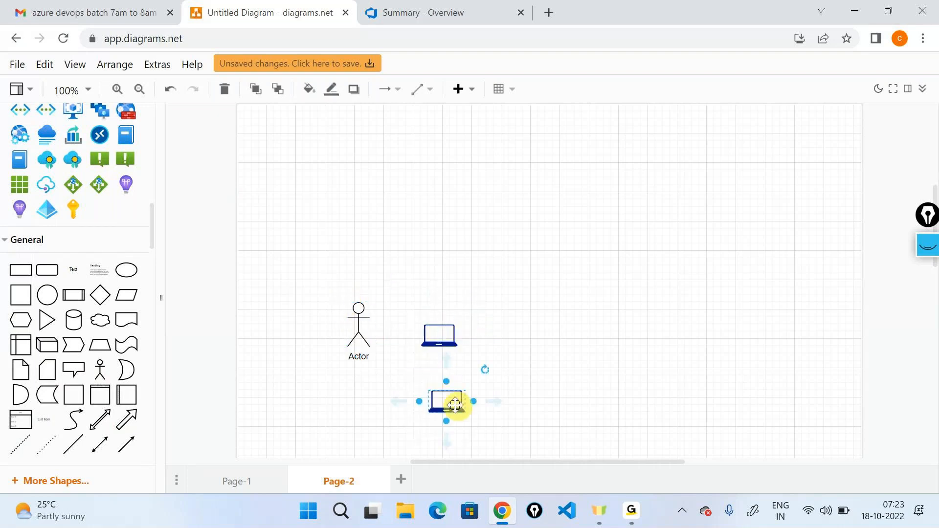
pyautogui.click(357, 325)
pyautogui.moveTo(357, 325); pyautogui.dragTo(360, 411)
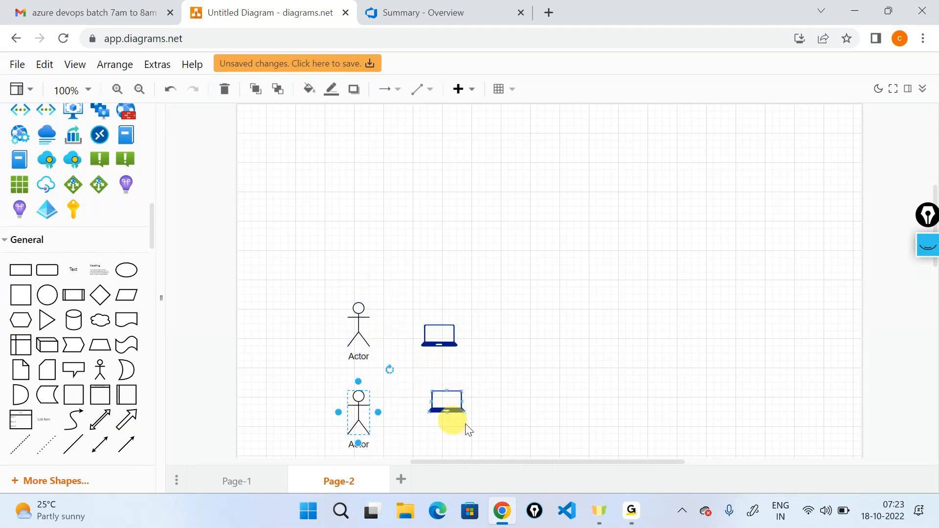
pyautogui.click(533, 402)
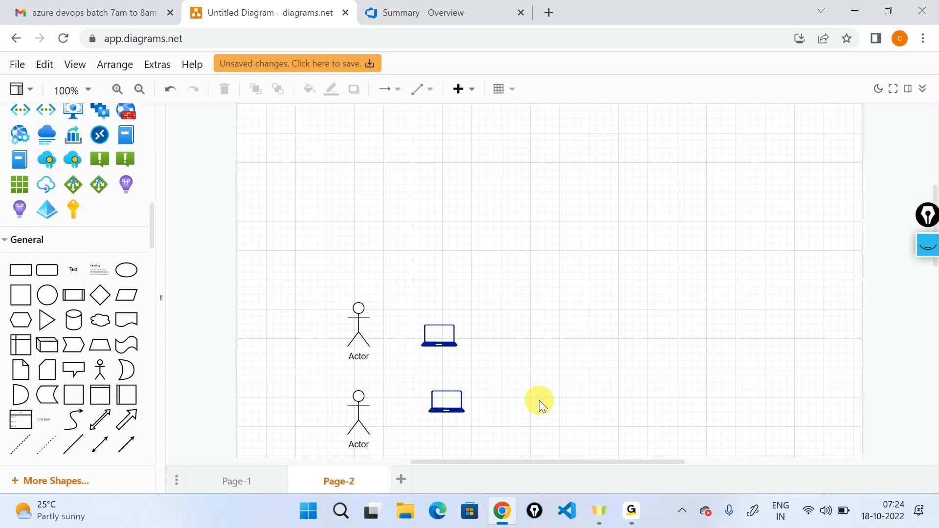
pyautogui.click(425, 327)
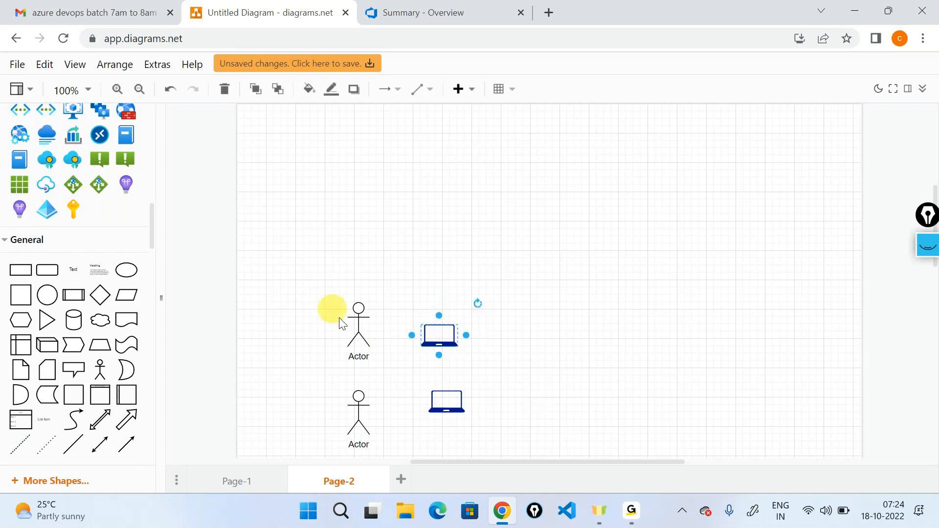
# - Turn on the screen pen, circle both actors and draw a curved arrow from the upper actor to the lower one
pyautogui.click(933, 243)
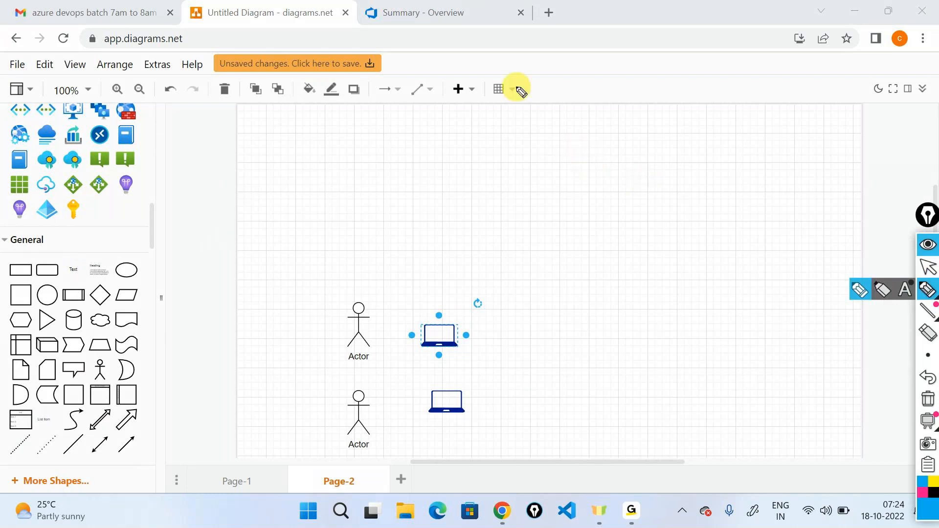
pyautogui.moveTo(353, 299)
pyautogui.mouseDown()
pyautogui.moveTo(342, 321)
pyautogui.moveTo(377, 351)
pyautogui.moveTo(354, 300)
pyautogui.mouseUp()
pyautogui.moveTo(355, 382)
pyautogui.mouseDown()
pyautogui.moveTo(376, 446)
pyautogui.moveTo(363, 400)
pyautogui.mouseUp()
pyautogui.moveTo(382, 341)
pyautogui.mouseDown()
pyautogui.moveTo(373, 414)
pyautogui.moveTo(385, 400)
pyautogui.mouseUp()
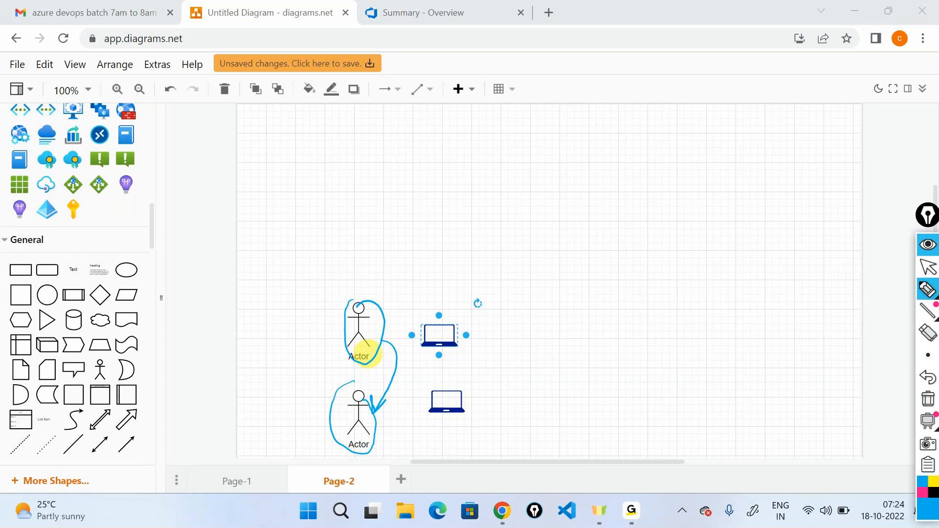
# - Handwrite "tracking work ; conflicts" above the actors with arrows between them in both directions, underline "conflicts" and clear all pen marks
pyautogui.moveTo(331, 175)
pyautogui.mouseDown()
pyautogui.moveTo(344, 204)
pyautogui.moveTo(384, 157)
pyautogui.moveTo(423, 151)
pyautogui.moveTo(429, 168)
pyautogui.mouseUp()
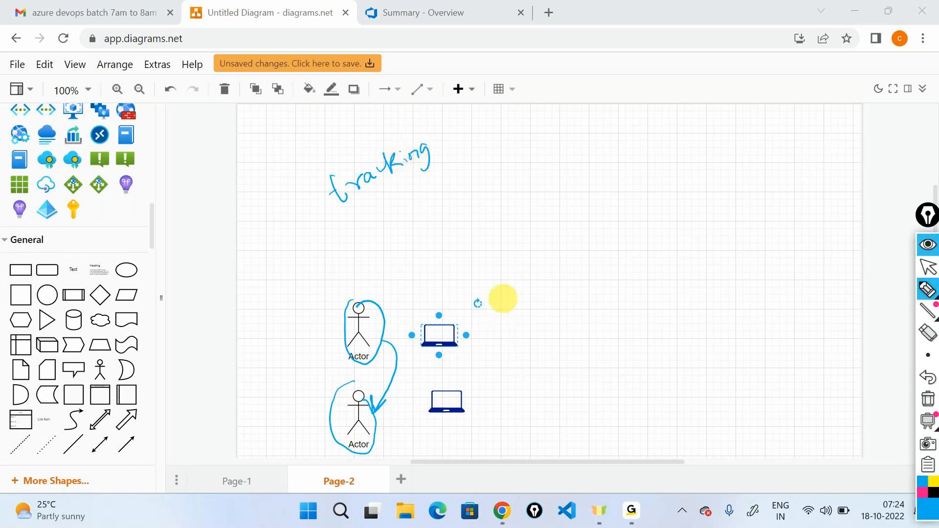
pyautogui.moveTo(457, 134)
pyautogui.mouseDown()
pyautogui.moveTo(463, 140)
pyautogui.moveTo(486, 124)
pyautogui.moveTo(524, 128)
pyautogui.mouseUp()
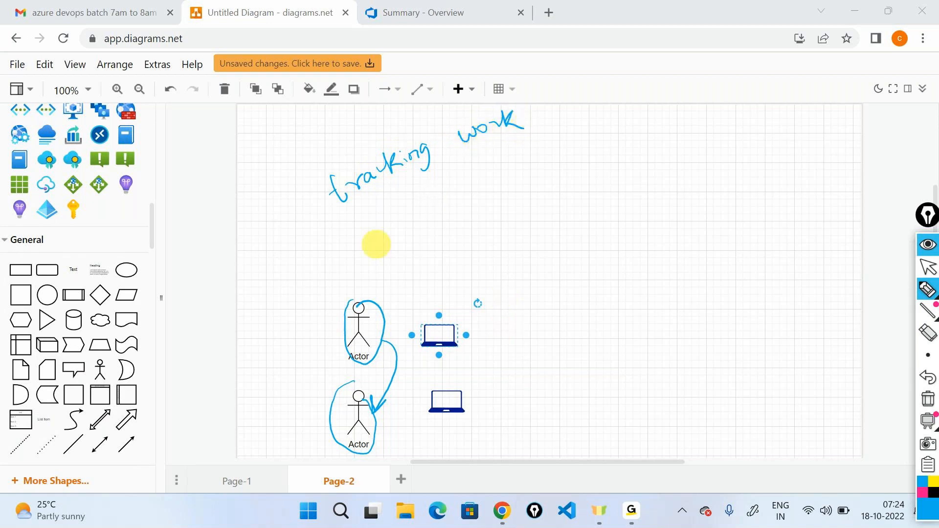
pyautogui.moveTo(369, 303)
pyautogui.mouseDown()
pyautogui.moveTo(405, 394)
pyautogui.moveTo(395, 431)
pyautogui.moveTo(390, 425)
pyautogui.mouseUp()
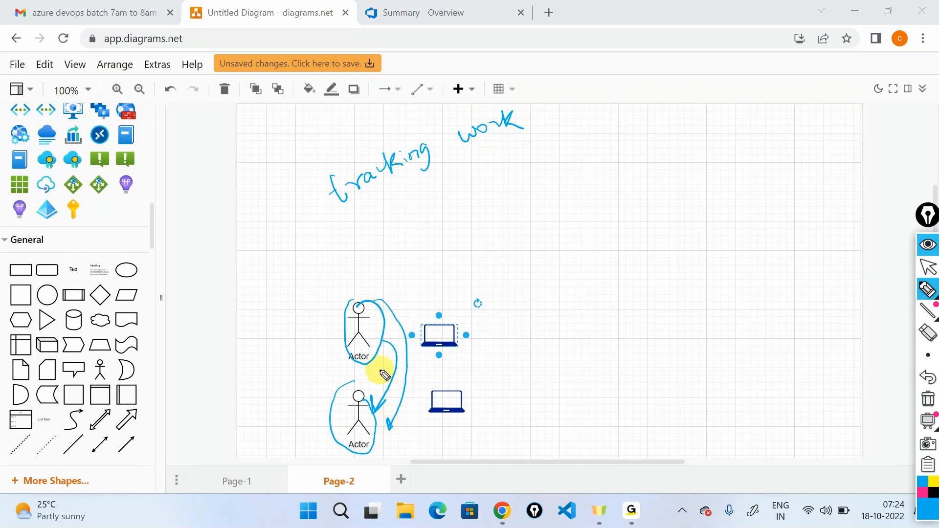
pyautogui.moveTo(318, 427)
pyautogui.mouseDown()
pyautogui.moveTo(339, 337)
pyautogui.moveTo(338, 345)
pyautogui.mouseUp()
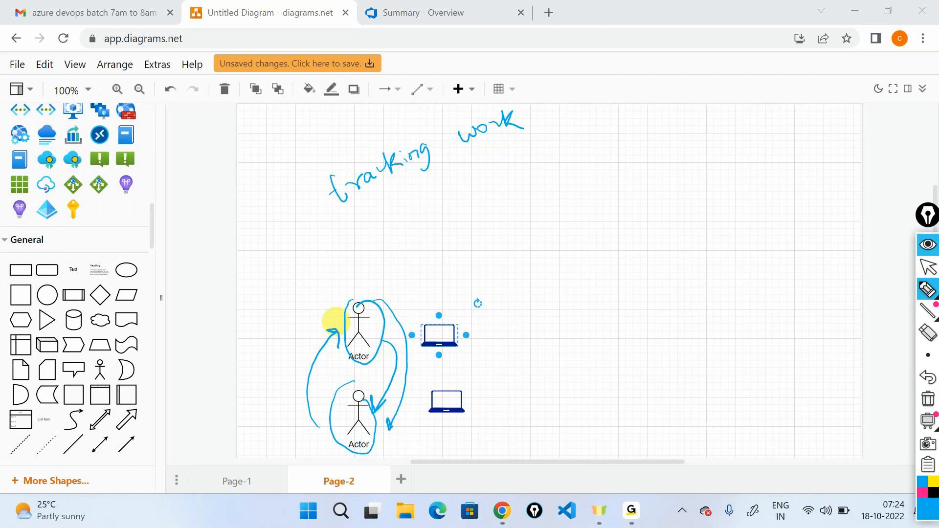
pyautogui.moveTo(541, 123)
pyautogui.mouseDown()
pyautogui.moveTo(540, 138)
pyautogui.moveTo(587, 120)
pyautogui.moveTo(608, 140)
pyautogui.moveTo(624, 99)
pyautogui.moveTo(660, 88)
pyautogui.moveTo(654, 111)
pyautogui.mouseUp()
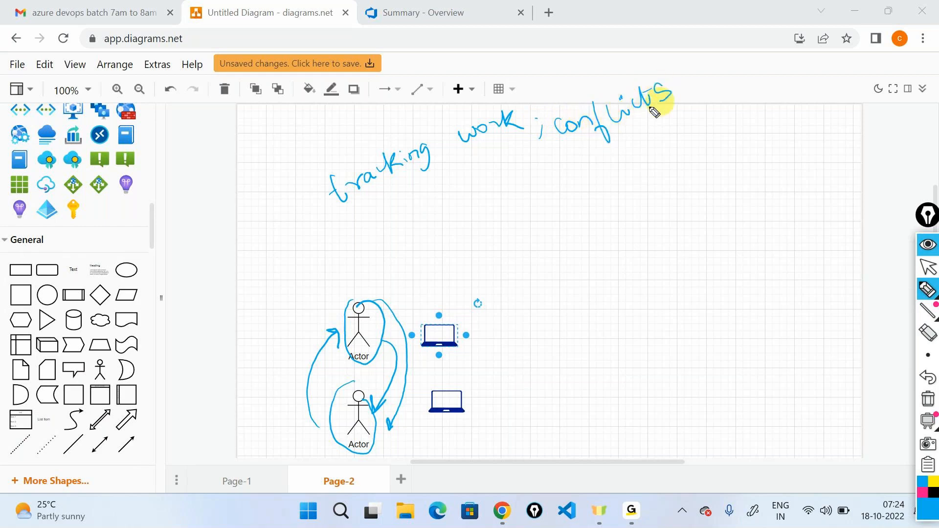
pyautogui.moveTo(560, 153); pyautogui.dragTo(697, 105)
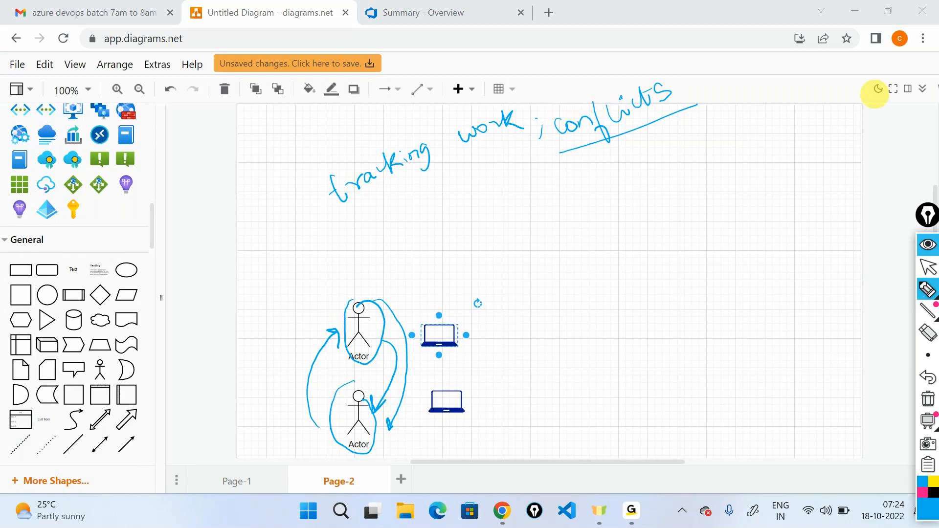
pyautogui.click(927, 401)
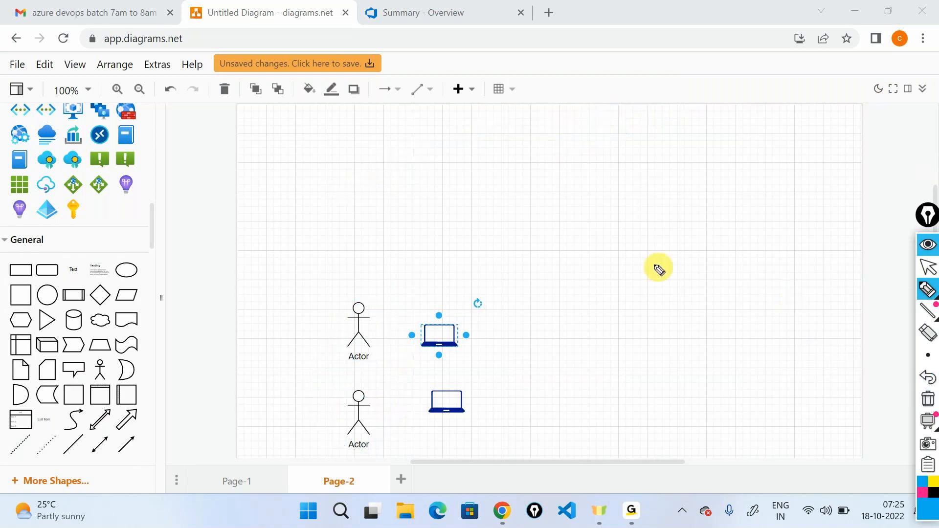
# - Handwrite an underlined "Security" above the actors, and link the circled upper actor by arrow to its crossed-out laptop
pyautogui.moveTo(331, 176)
pyautogui.mouseDown()
pyautogui.moveTo(346, 182)
pyautogui.moveTo(331, 192)
pyautogui.moveTo(402, 182)
pyautogui.moveTo(430, 153)
pyautogui.moveTo(439, 175)
pyautogui.mouseUp()
pyautogui.moveTo(306, 236)
pyautogui.mouseDown()
pyautogui.moveTo(320, 240)
pyautogui.moveTo(463, 179)
pyautogui.mouseUp()
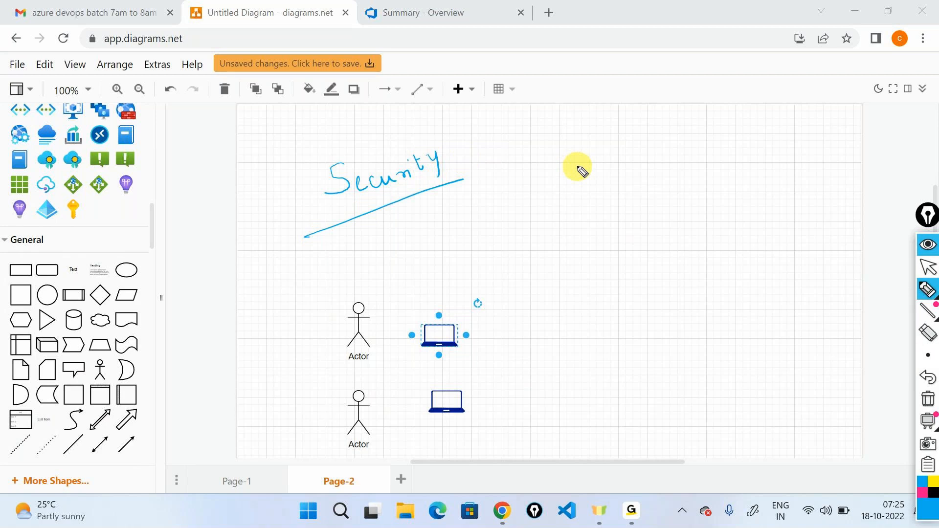
pyautogui.moveTo(361, 292)
pyautogui.mouseDown()
pyautogui.moveTo(342, 318)
pyautogui.moveTo(390, 315)
pyautogui.moveTo(364, 287)
pyautogui.moveTo(440, 308)
pyautogui.mouseUp()
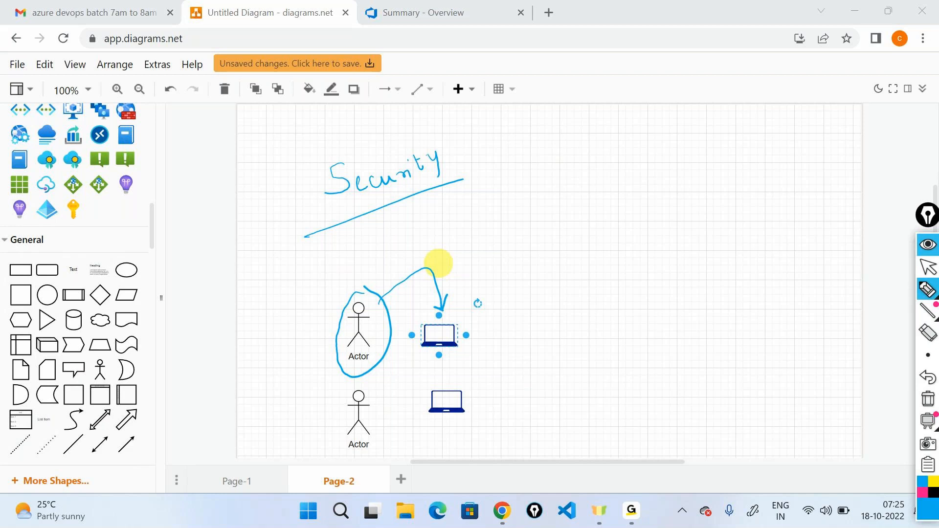
pyautogui.moveTo(477, 304); pyautogui.dragTo(419, 359)
pyautogui.moveTo(405, 318); pyautogui.dragTo(473, 366)
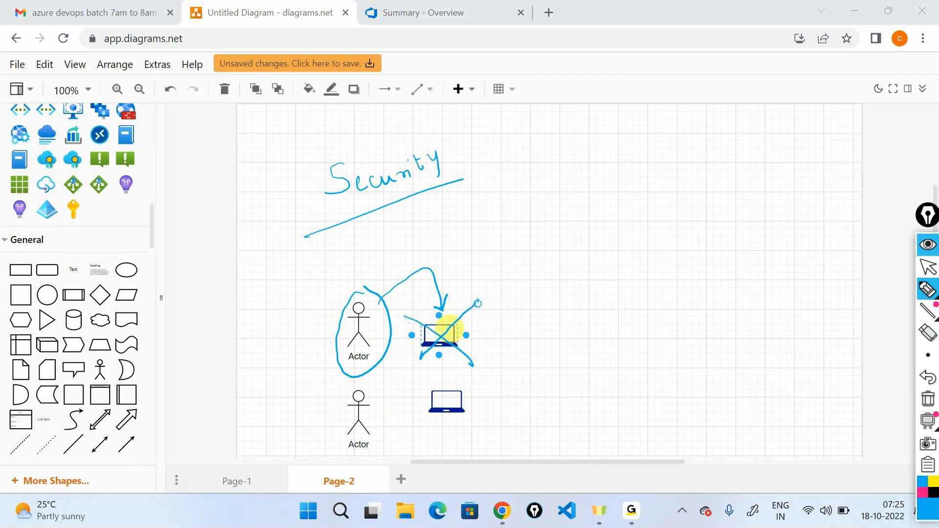
# - Draw an arrow labelled "leaves" away from the upper actor, and link the circled lower actor by arrow to the crossed-out laptop
pyautogui.moveTo(335, 339)
pyautogui.mouseDown()
pyautogui.moveTo(296, 344)
pyautogui.moveTo(305, 311)
pyautogui.mouseUp()
pyautogui.moveTo(283, 275); pyautogui.dragTo(304, 293)
pyautogui.moveTo(308, 279); pyautogui.dragTo(315, 284)
pyautogui.moveTo(322, 269); pyautogui.dragTo(367, 245)
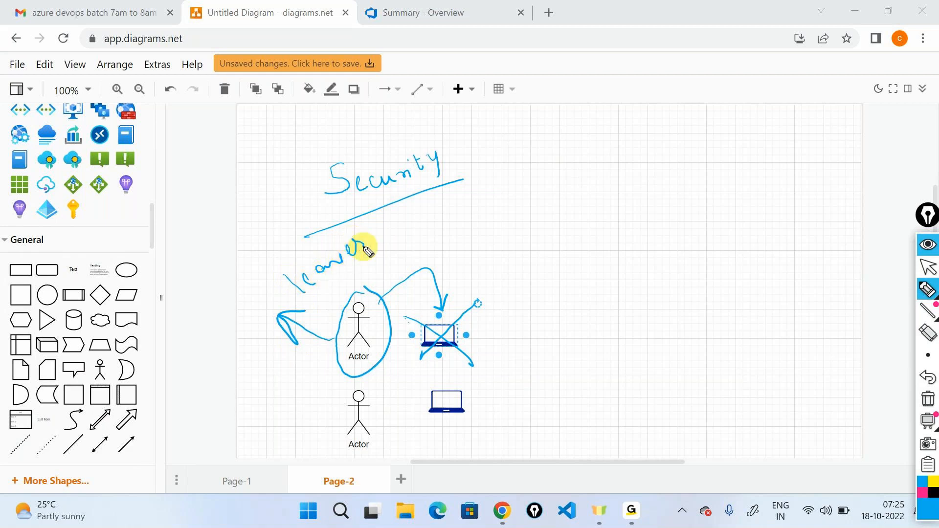
pyautogui.moveTo(351, 390)
pyautogui.mouseDown()
pyautogui.moveTo(348, 398)
pyautogui.moveTo(404, 398)
pyautogui.moveTo(423, 348)
pyautogui.mouseUp()
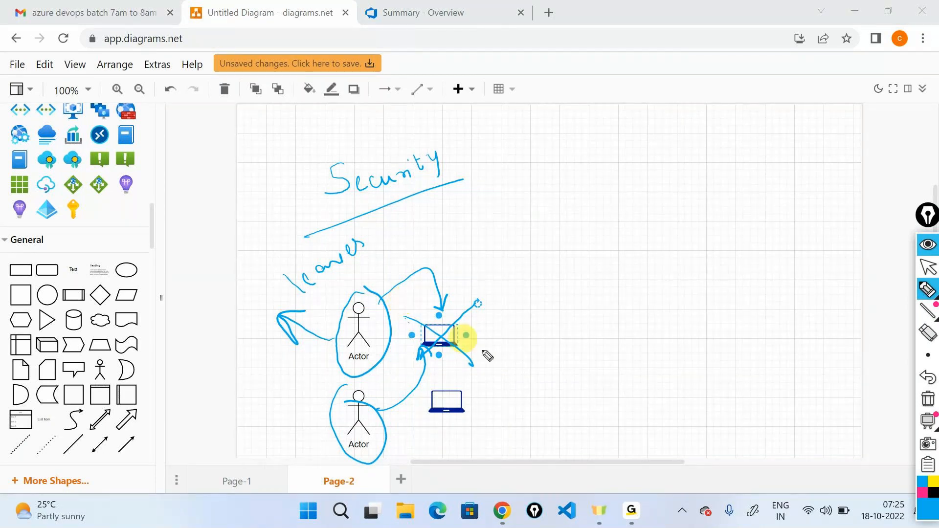
# - Clear the security annotations from the screen and return to the normal pointer
pyautogui.click(928, 399)
pyautogui.click(927, 267)
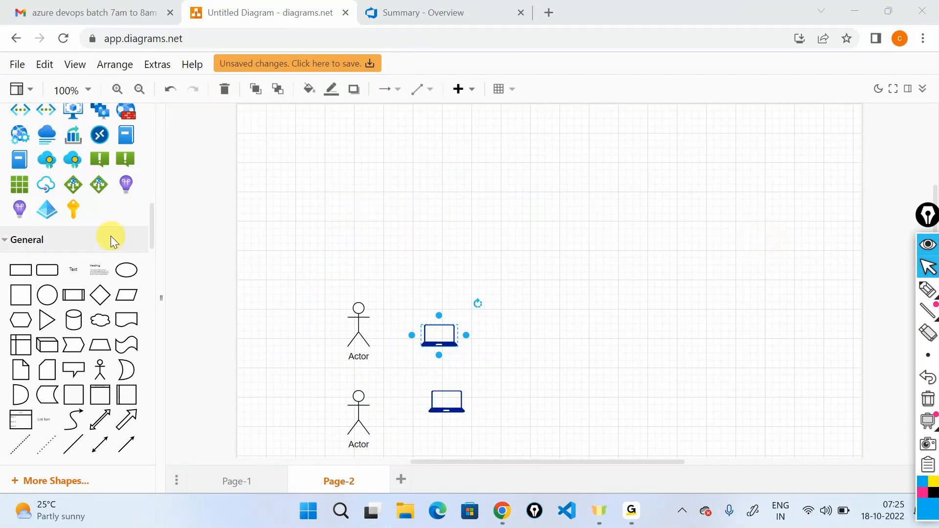
# - Replace the shape search with "devops" and line up the upper laptop vertically with the lower one
pyautogui.scroll(1, 111, 238)
pyautogui.scroll(10, 110, 236)
pyautogui.doubleClick(73, 123)
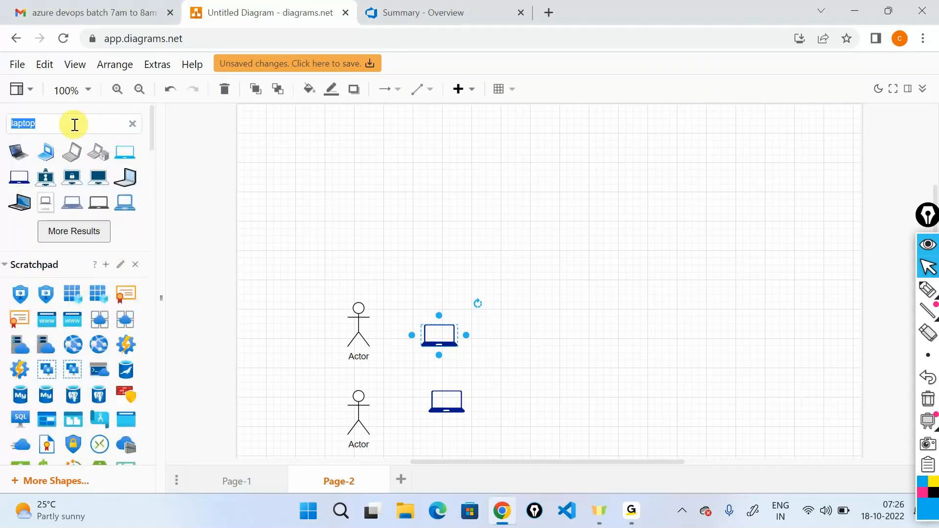
pyautogui.write('deb')
pyautogui.press('BackSpace')
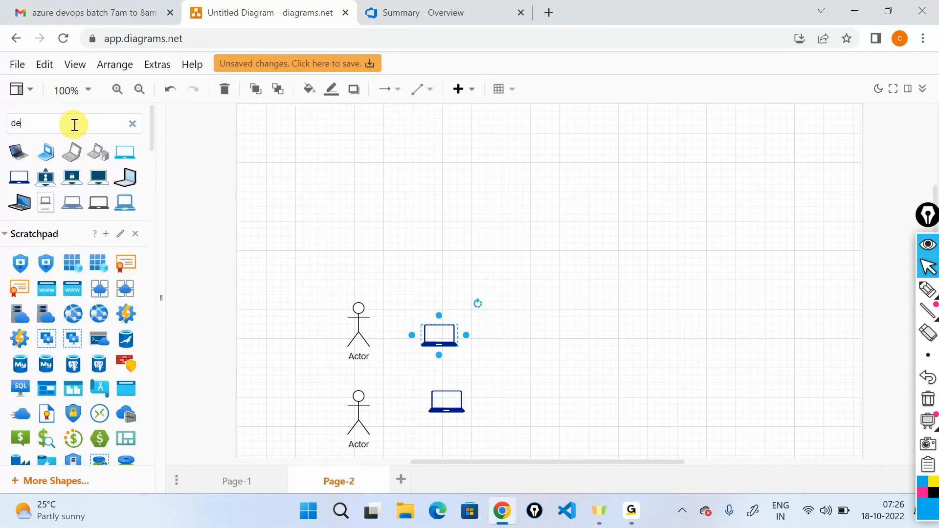
pyautogui.write('vops')
pyautogui.press('Return')
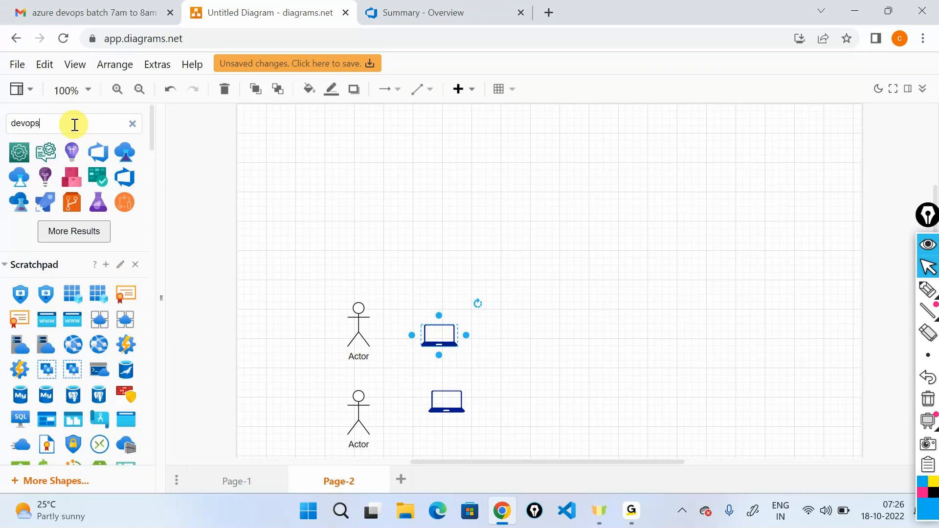
pyautogui.moveTo(444, 342); pyautogui.dragTo(457, 334)
# - Add a text label reading "GIT" in the upper-right area of the diagram page
pyautogui.scroll(-3, 78, 306)
pyautogui.scroll(-10, 88, 302)
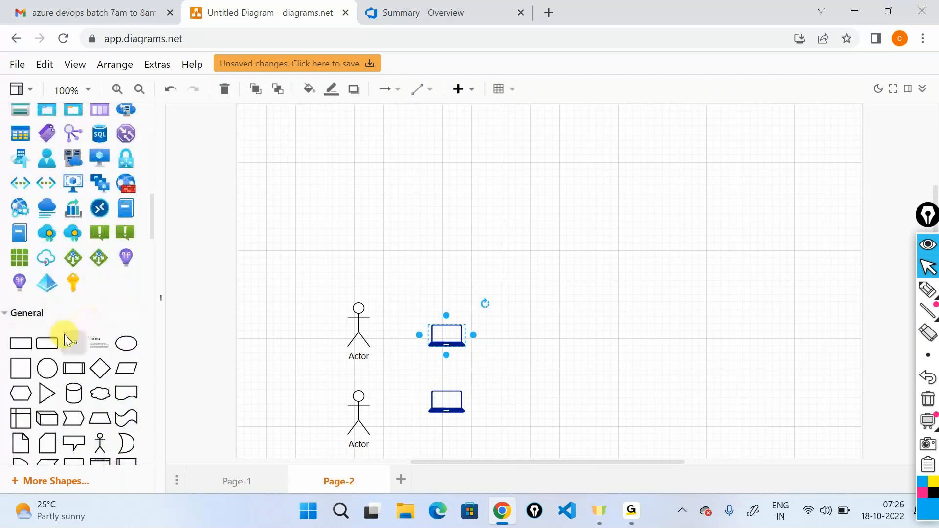
pyautogui.moveTo(417, 384); pyautogui.dragTo(627, 162)
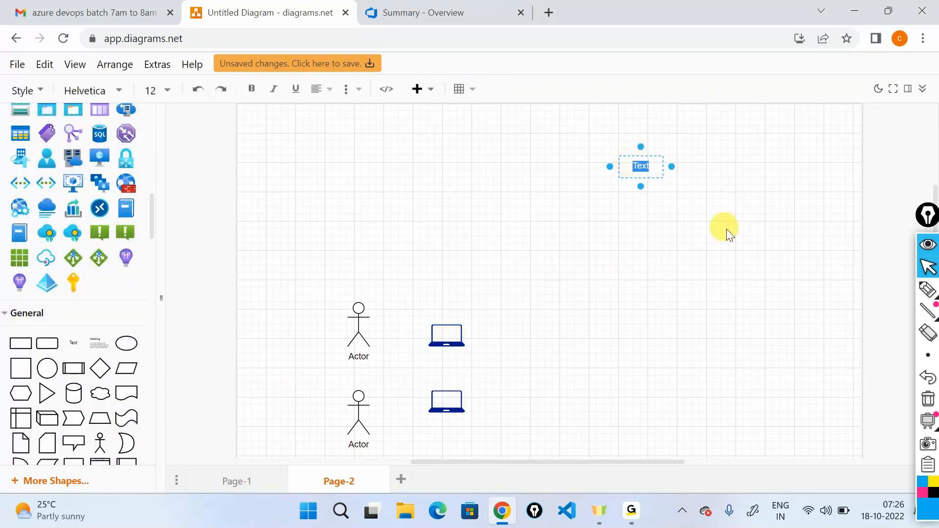
pyautogui.write('GIT')
pyautogui.click(698, 218)
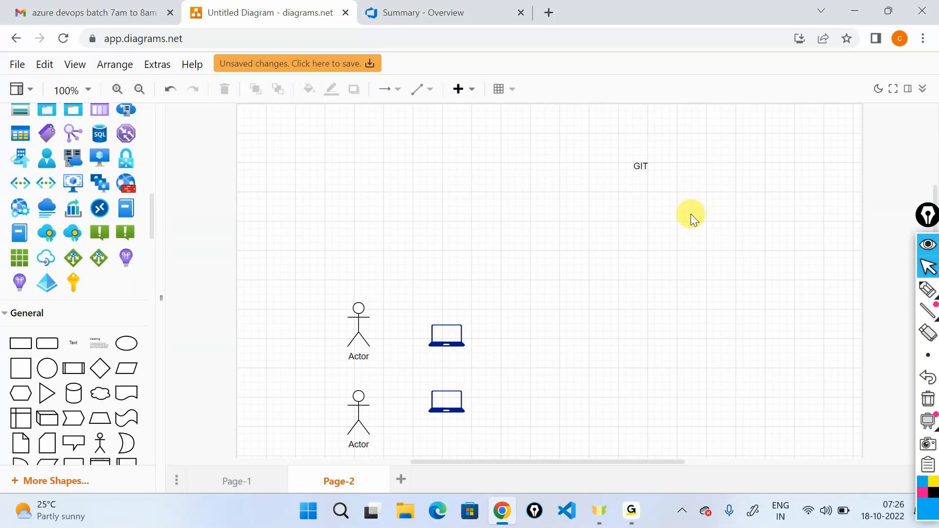
pyautogui.click(654, 174)
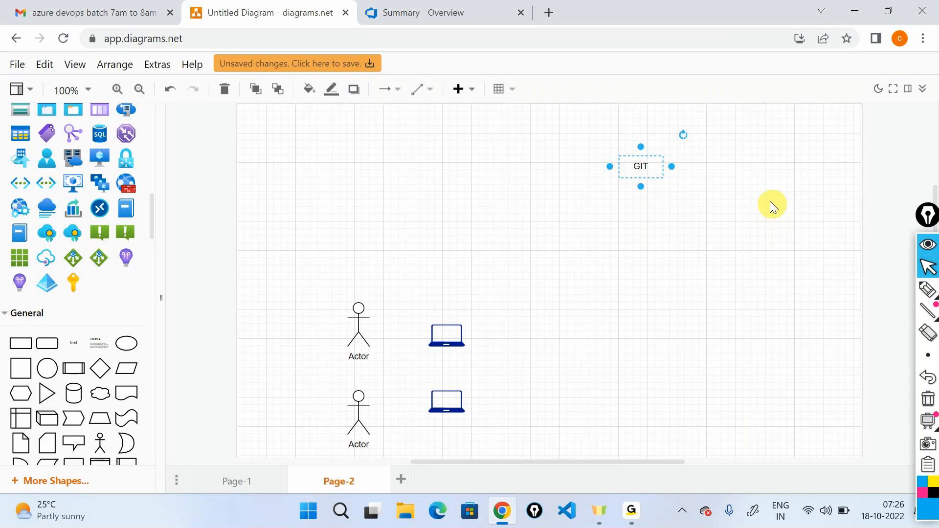
# - Search the web for "git" in a new browser tab, open git-scm.com and highlight the first paragraph describing Git
pyautogui.click(549, 12)
pyautogui.write('g')
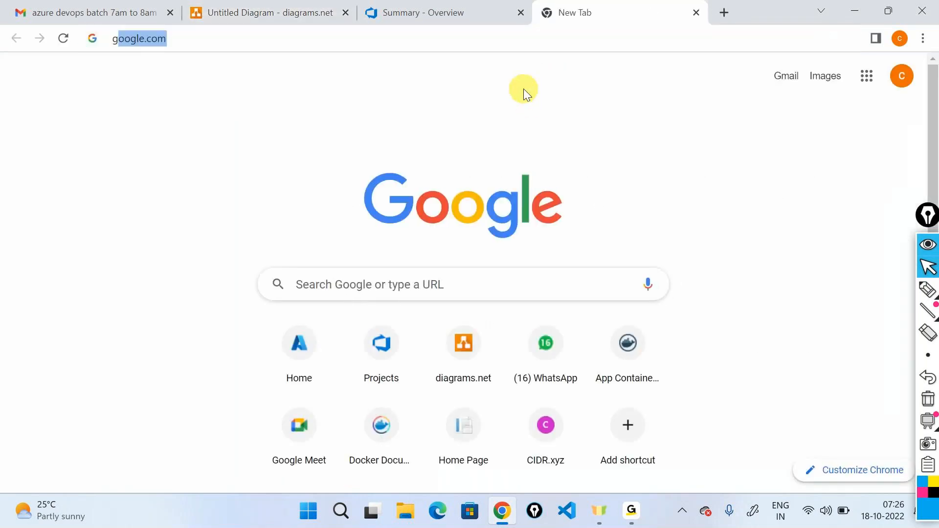
pyautogui.write('it')
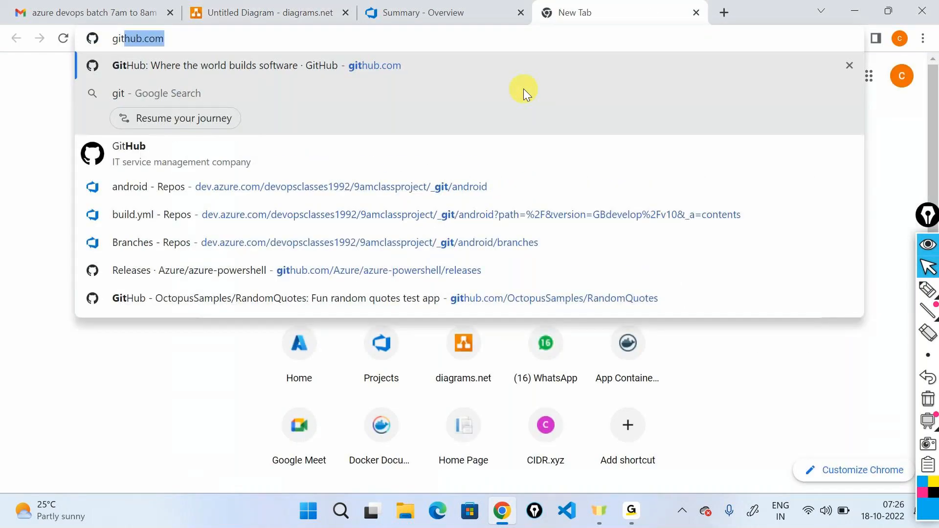
pyautogui.click(523, 90)
pyautogui.click(89, 266)
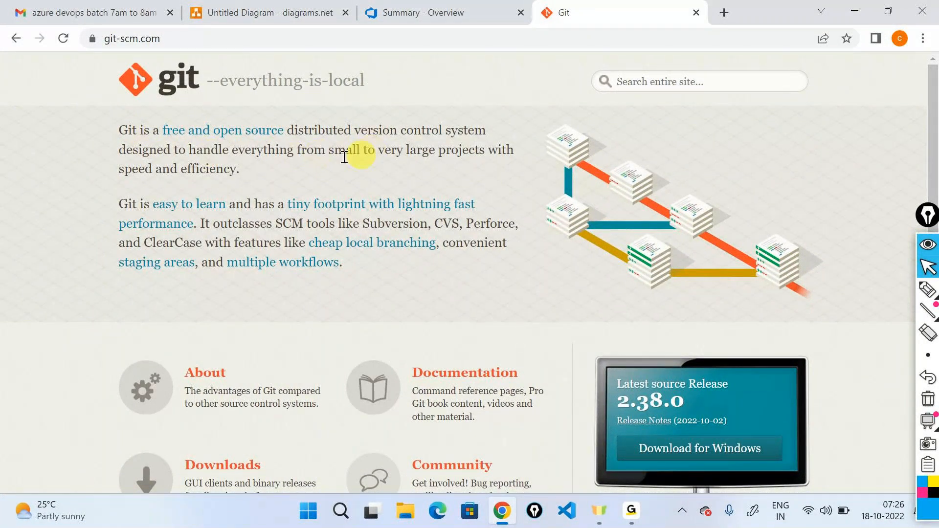
pyautogui.moveTo(237, 172); pyautogui.dragTo(119, 129)
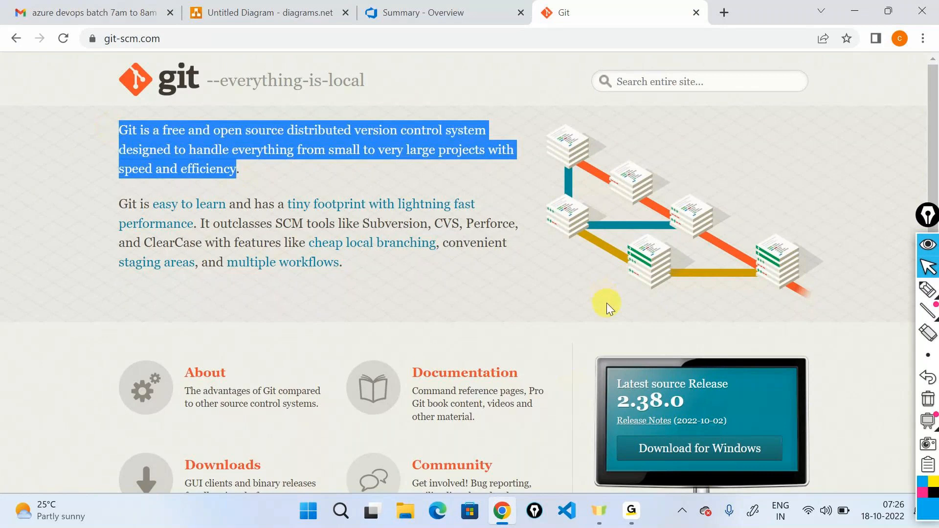
# - Return to the diagram, place the orange repository shape below the GIT label and connect it to the label with an arrow
pyautogui.click(299, 11)
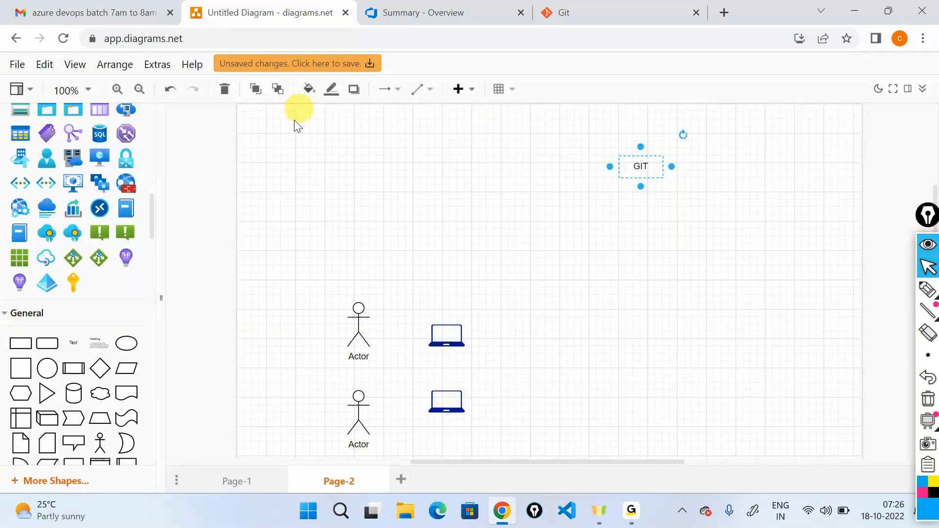
pyautogui.scroll(5, 45, 236)
pyautogui.scroll(3, 43, 237)
pyautogui.moveTo(72, 202); pyautogui.dragTo(630, 277)
pyautogui.moveTo(643, 245); pyautogui.dragTo(640, 186)
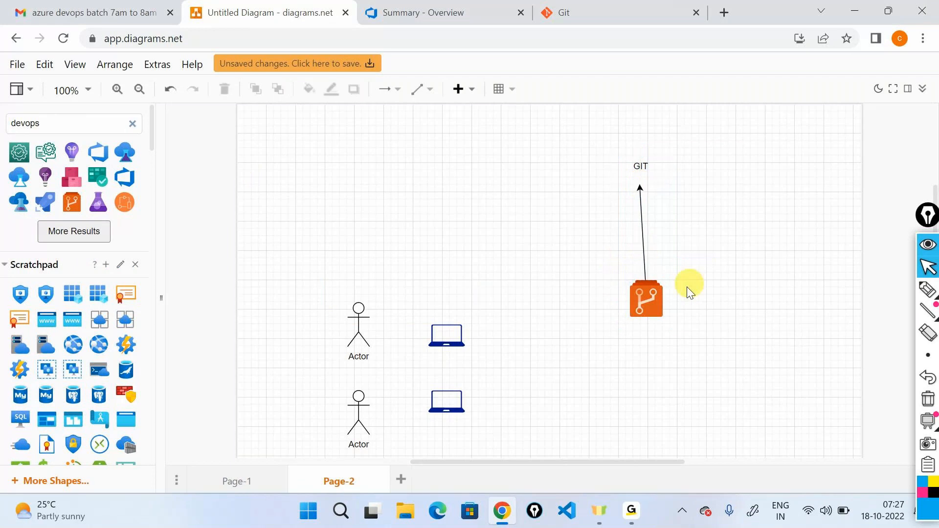
pyautogui.click(655, 306)
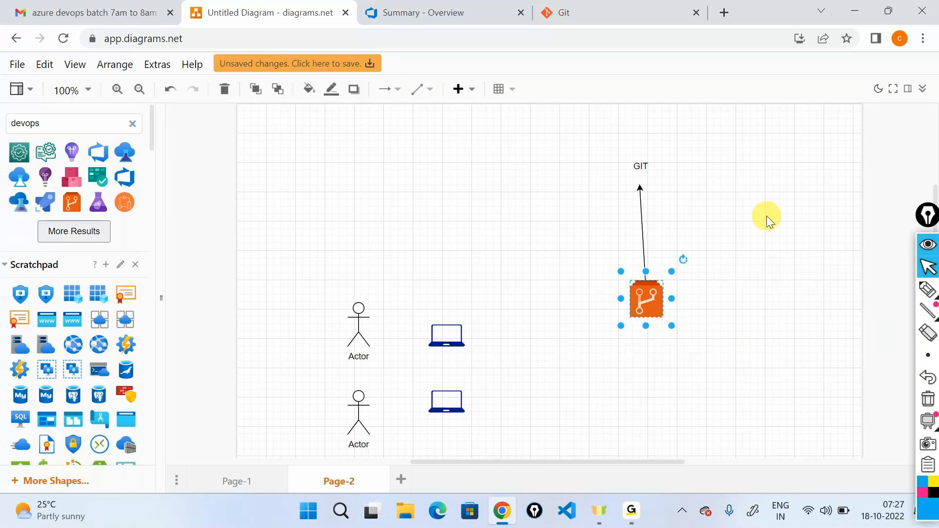
# - Switch to the samplelearning project in Azure DevOps and bring up its Repos options
pyautogui.scroll(-3, 123, 274)
pyautogui.scroll(-10, 126, 284)
pyautogui.click(416, 12)
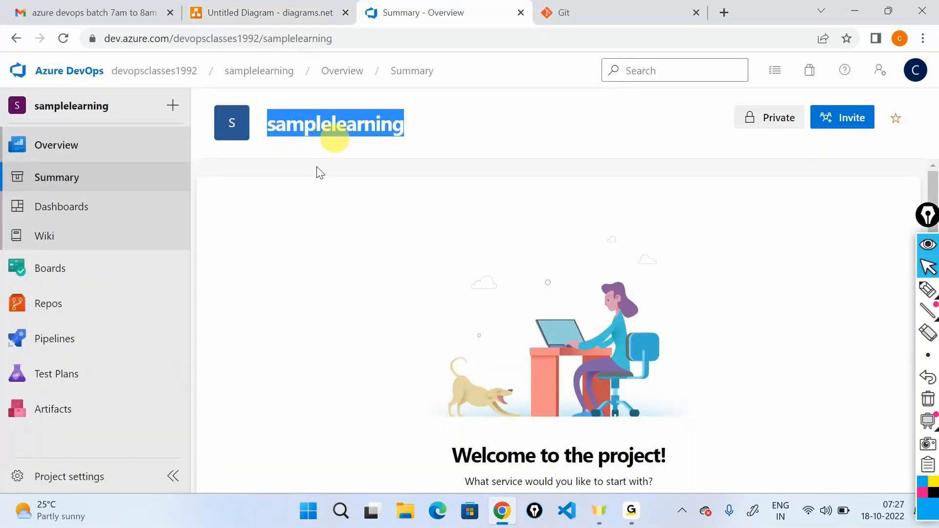
pyautogui.moveTo(57, 304)
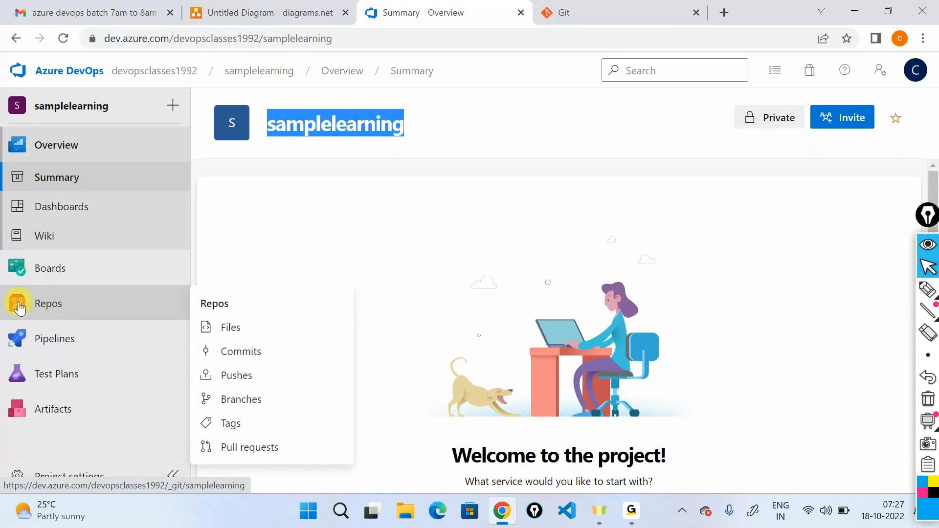
# - Glance at the Git website, return to the diagram and add a text label reading "AZURE REPOS" above the laptops
pyautogui.click(621, 11)
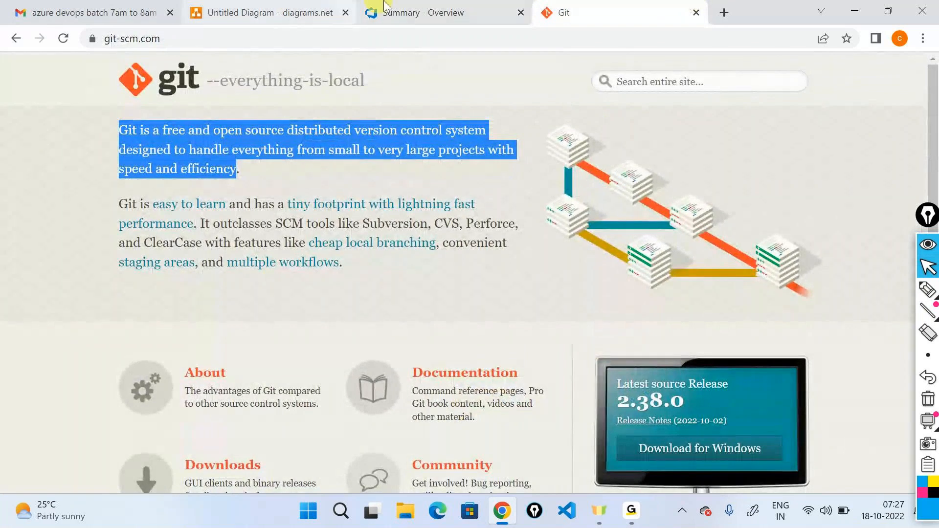
pyautogui.click(269, 12)
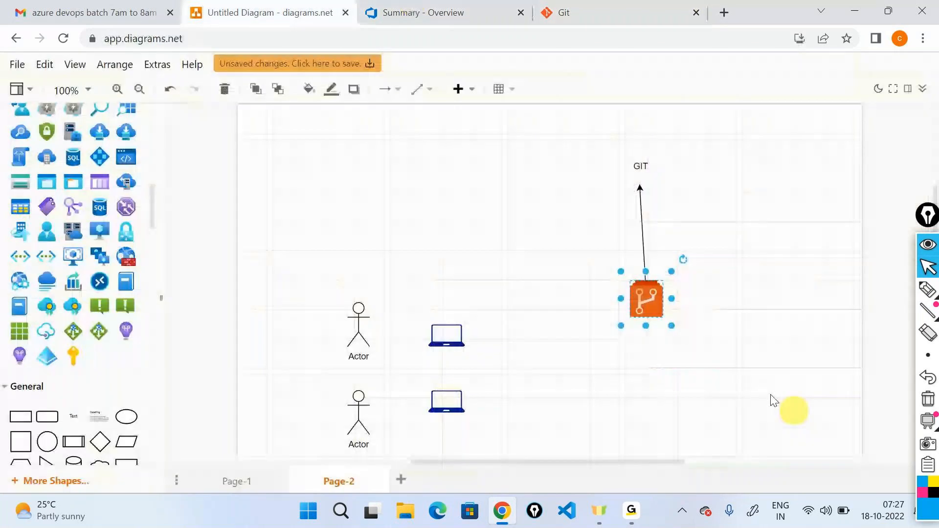
pyautogui.moveTo(71, 427); pyautogui.dragTo(507, 254)
pyautogui.write('AZURE')
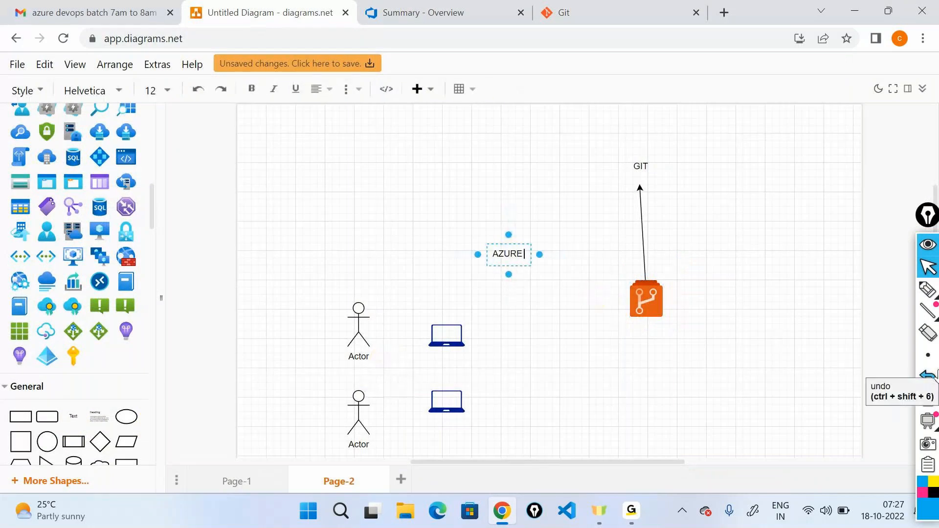
pyautogui.write(' REPOS')
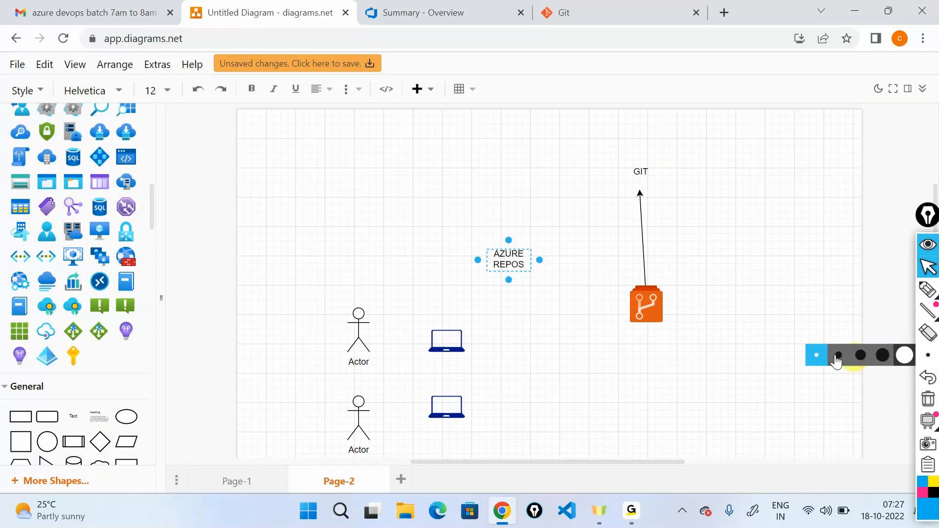
pyautogui.click(615, 394)
pyautogui.click(927, 245)
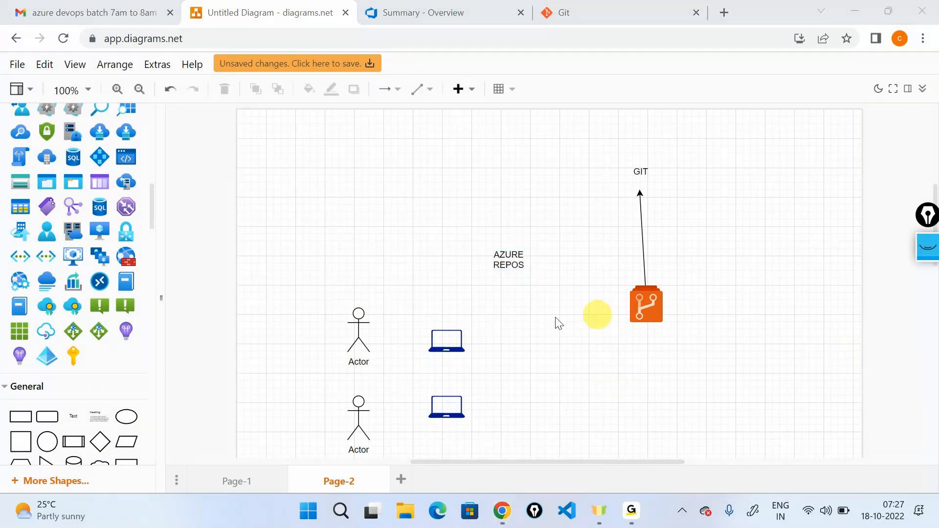
# - Draw an arrow from each of the two laptop shapes to the orange repository shape
pyautogui.click(459, 339)
pyautogui.moveTo(492, 342); pyautogui.dragTo(632, 316)
pyautogui.click(450, 396)
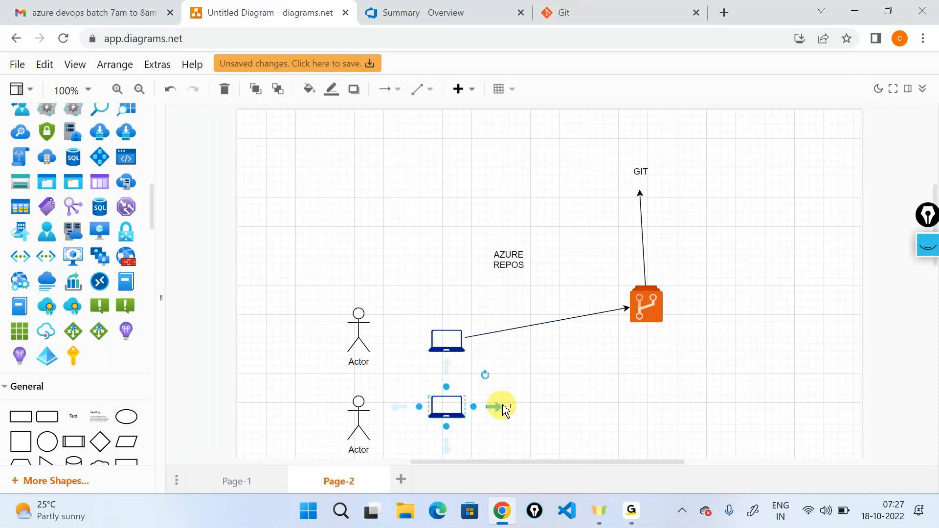
pyautogui.moveTo(503, 408); pyautogui.dragTo(635, 315)
pyautogui.click(717, 352)
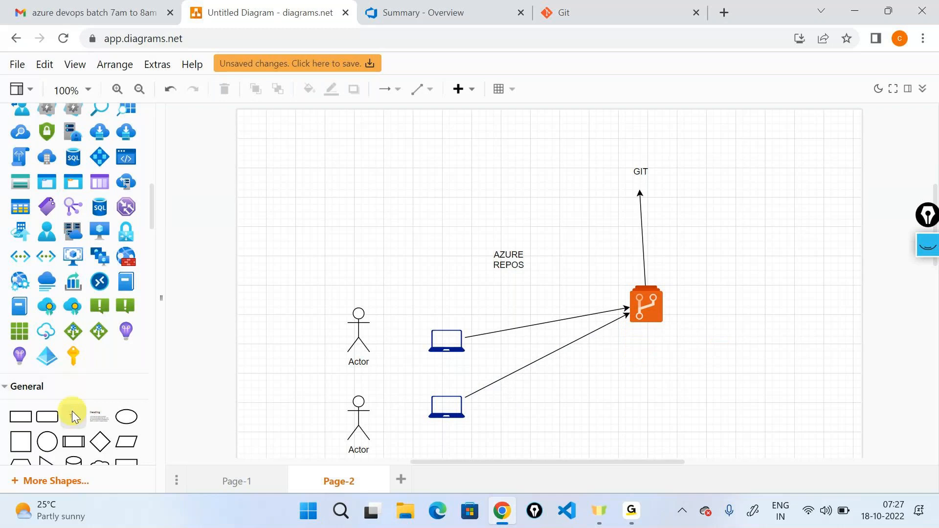
# - Add a text label reading "Storage" to the right of the repository shape
pyautogui.moveTo(74, 416); pyautogui.dragTo(746, 225)
pyautogui.doubleClick(762, 235)
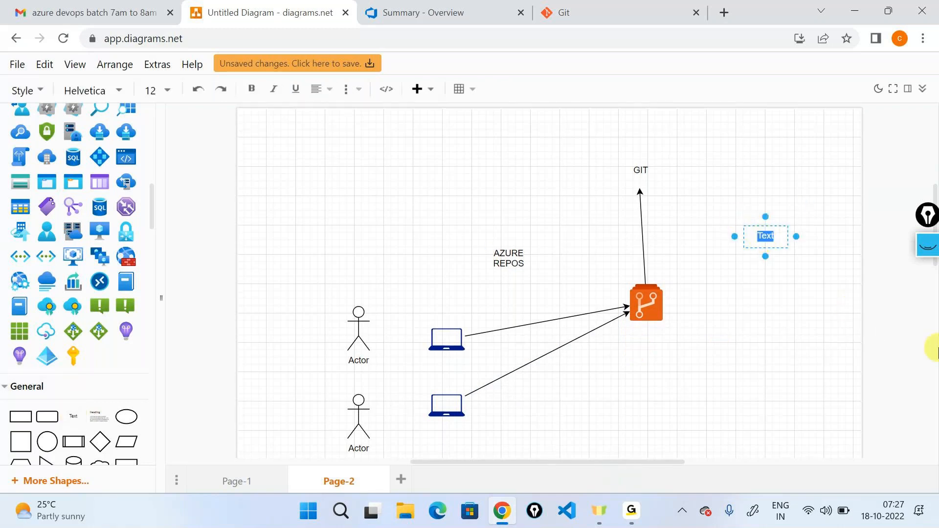
pyautogui.write('Str')
pyautogui.press('BackSpace')
pyautogui.write('orage')
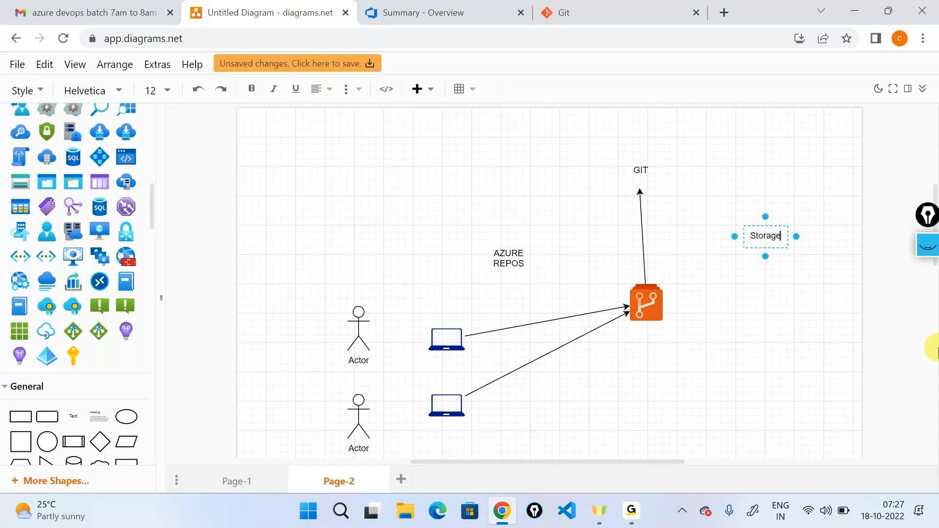
pyautogui.click(777, 357)
# - Add a text label reading "Version Control" directly below the Storage label
pyautogui.moveTo(282, 431); pyautogui.dragTo(767, 270)
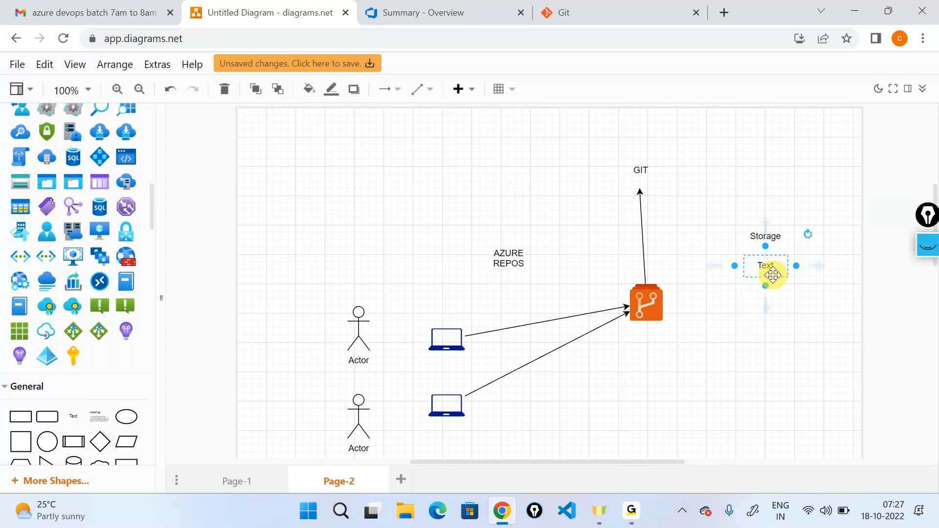
pyautogui.press('F2')
pyautogui.write('Version')
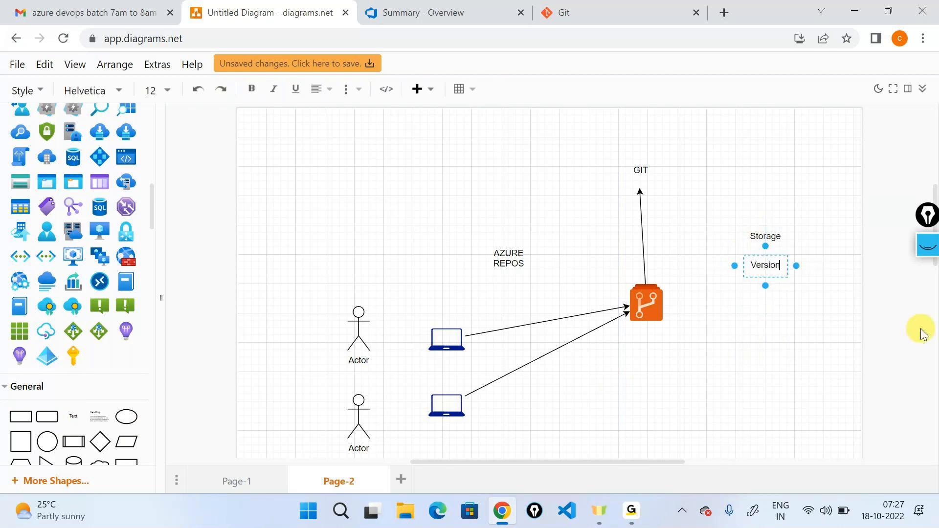
pyautogui.write(' Co')
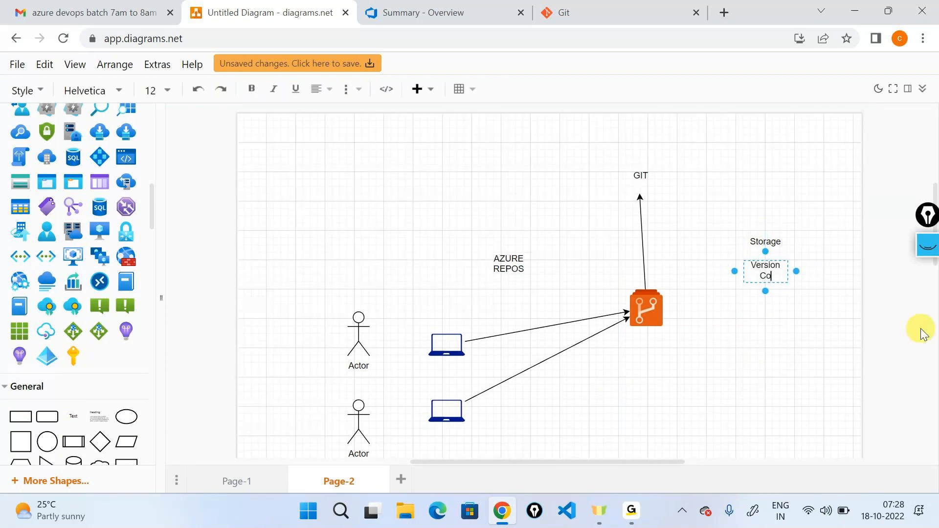
pyautogui.write('ntrik')
pyautogui.press('BackSpace')
pyautogui.press('BackSpace')
pyautogui.write('ol')
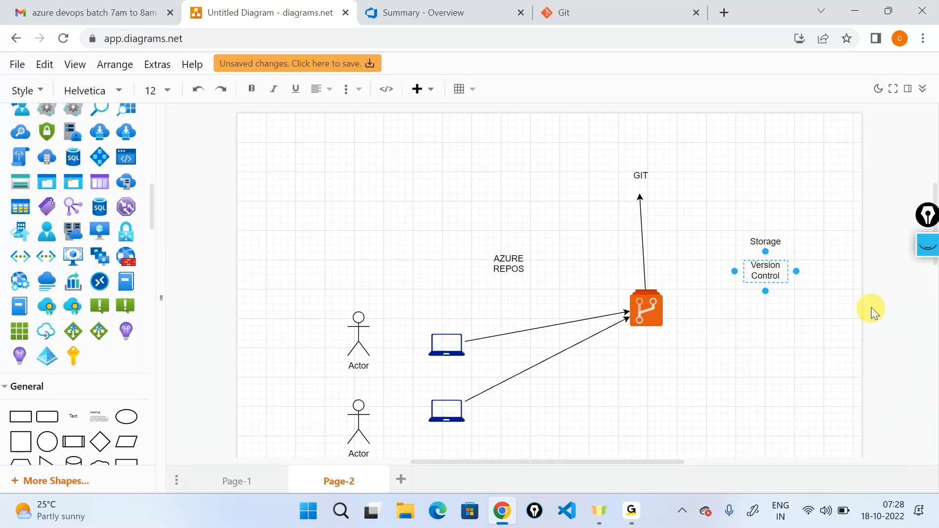
pyautogui.click(799, 222)
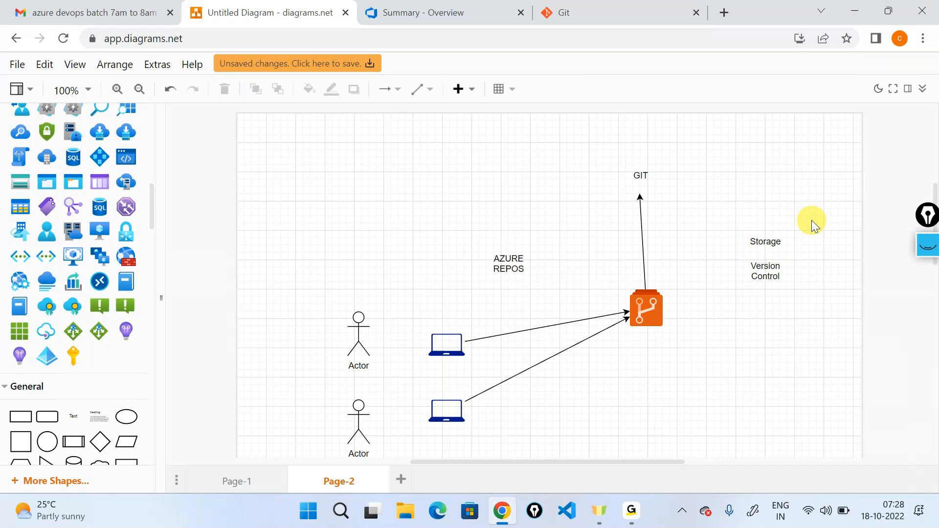
pyautogui.click(778, 273)
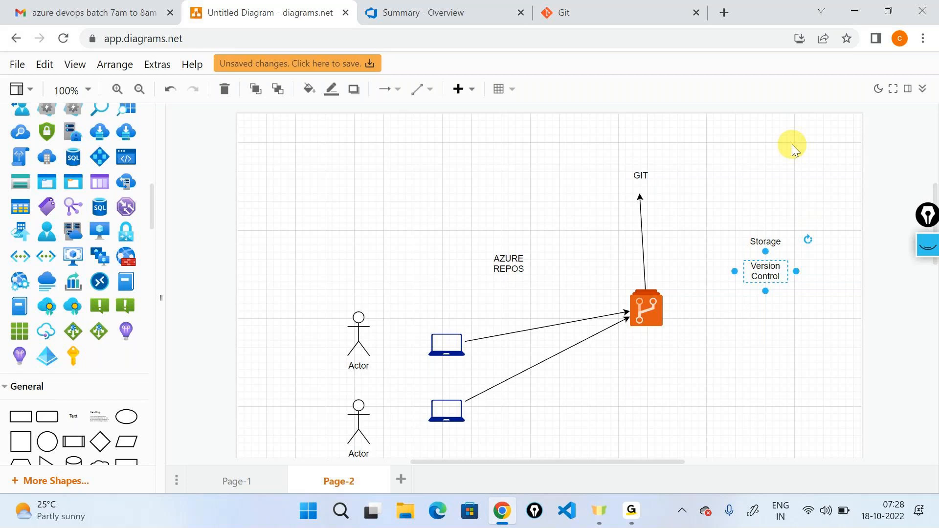
# - Switch to Azure DevOps, open the samplelearning repository's files and initialize its main branch with a README
pyautogui.click(430, 13)
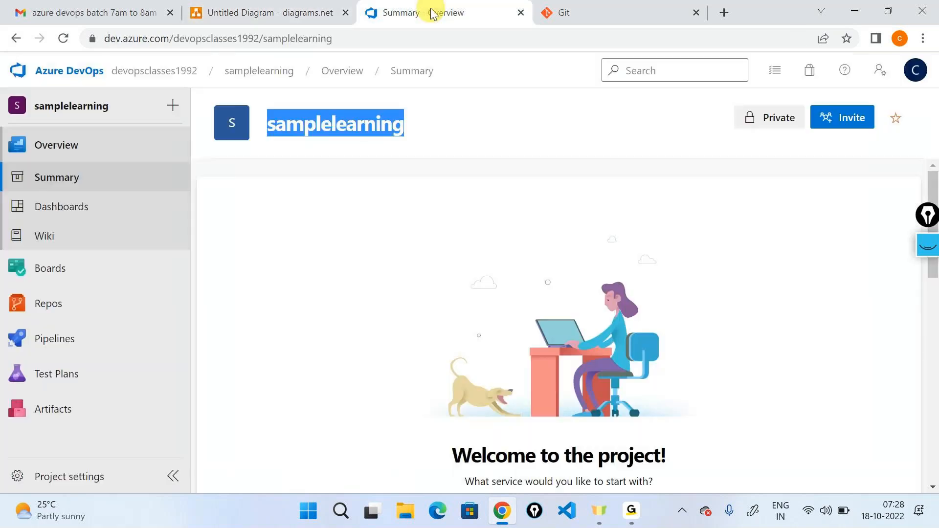
pyautogui.click(418, 227)
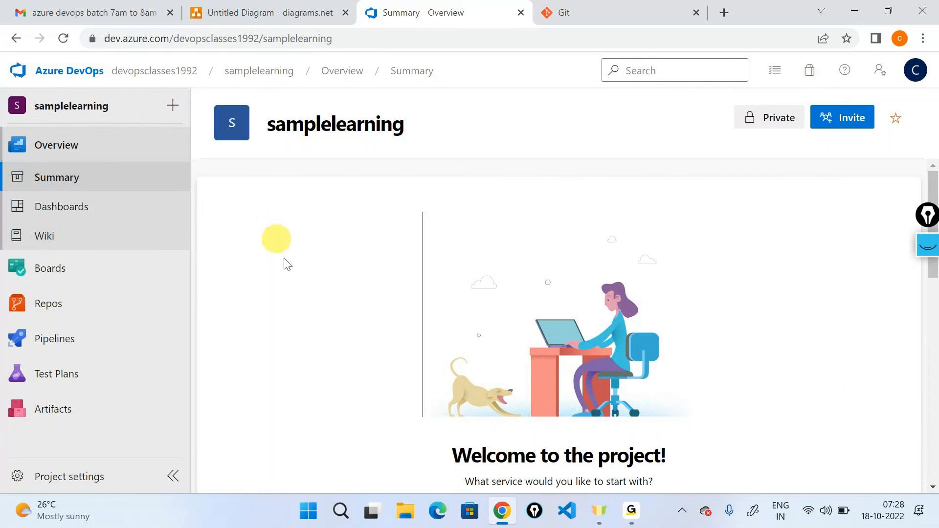
pyautogui.moveTo(58, 304)
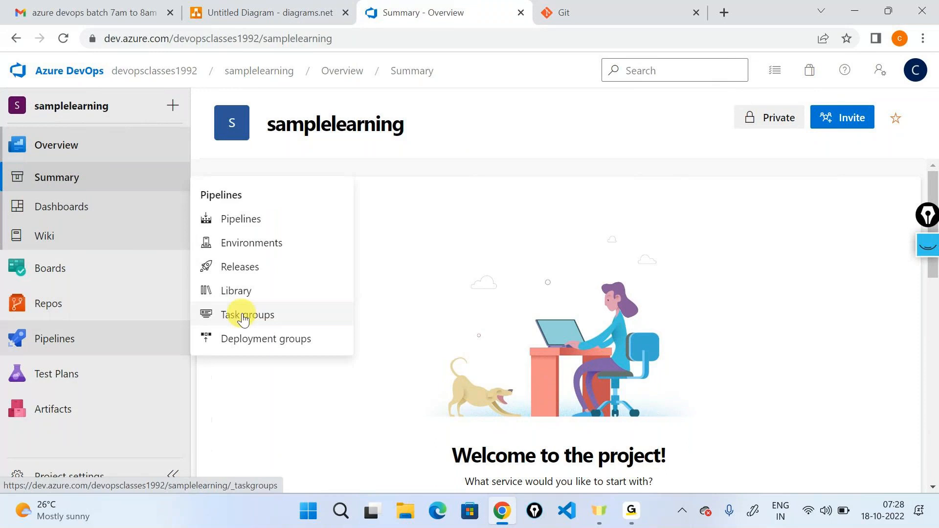
pyautogui.click(219, 329)
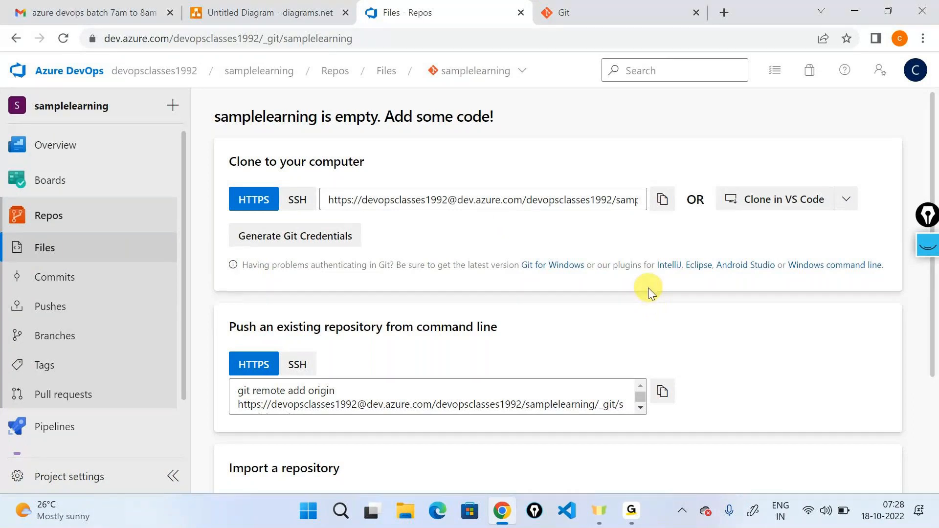
pyautogui.scroll(-3, 648, 288)
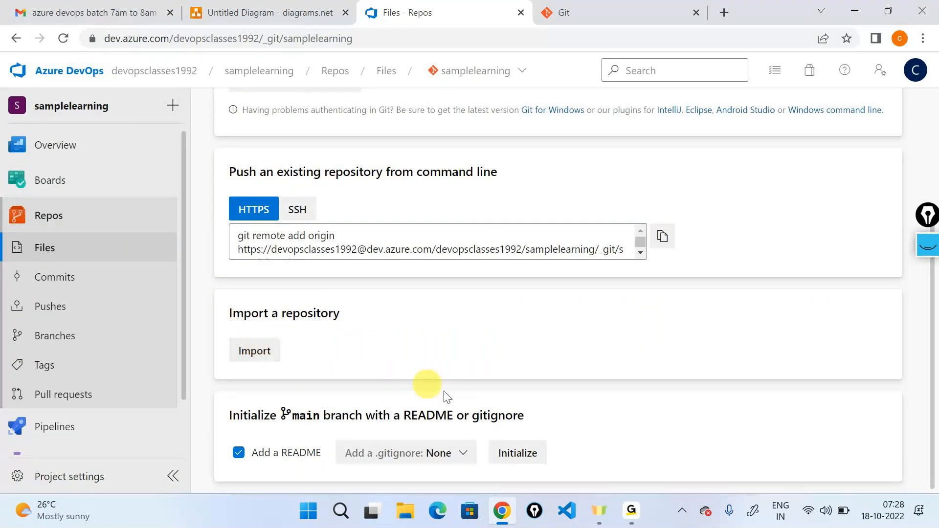
pyautogui.click(512, 458)
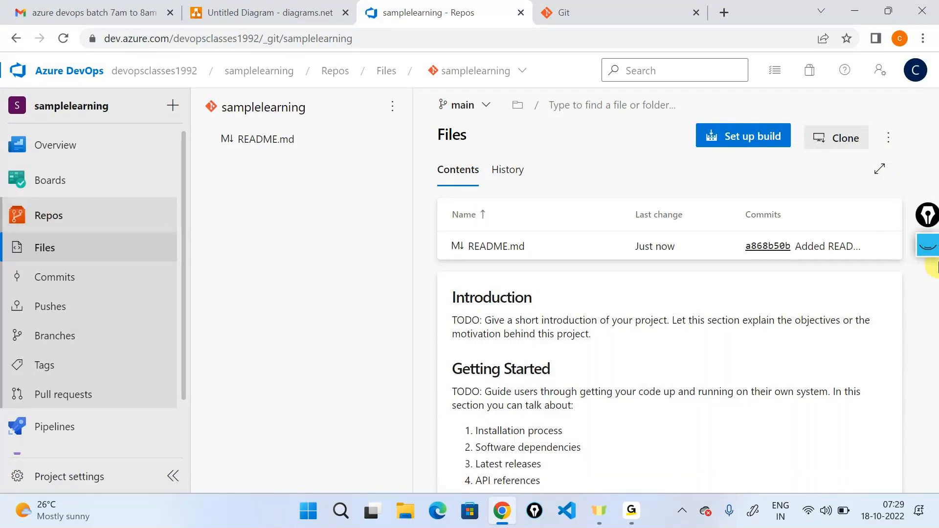
# - Circle the repository, project and organisation names with the screen pen and clear the markings
pyautogui.click(928, 244)
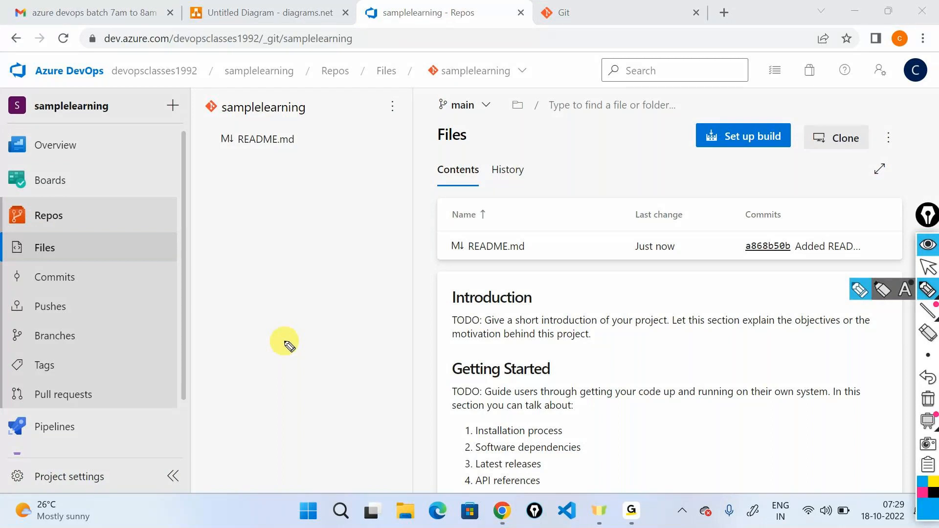
pyautogui.moveTo(443, 55)
pyautogui.mouseDown()
pyautogui.moveTo(528, 78)
pyautogui.moveTo(455, 84)
pyautogui.moveTo(430, 58)
pyautogui.mouseUp()
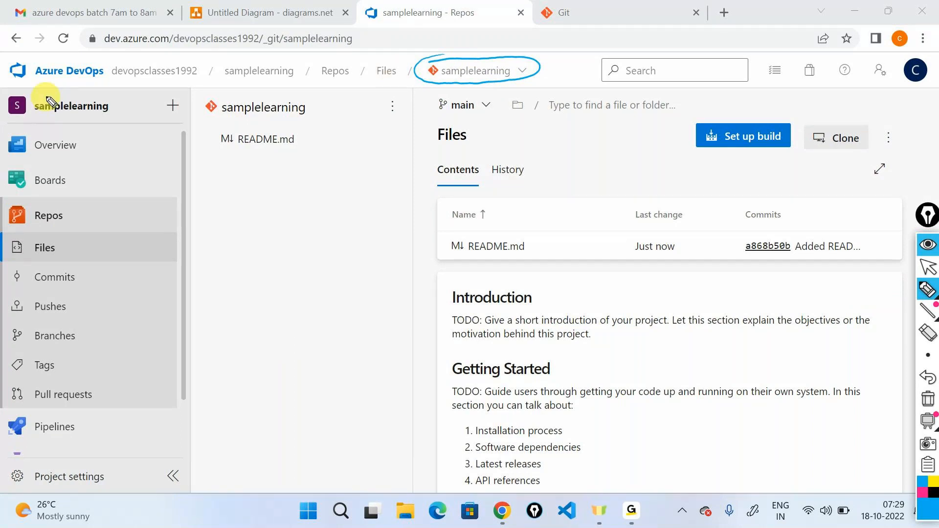
pyautogui.moveTo(46, 86); pyautogui.dragTo(34, 87)
pyautogui.moveTo(147, 51)
pyautogui.mouseDown()
pyautogui.moveTo(125, 49)
pyautogui.moveTo(146, 91)
pyautogui.moveTo(201, 78)
pyautogui.moveTo(205, 64)
pyautogui.moveTo(131, 55)
pyautogui.mouseUp()
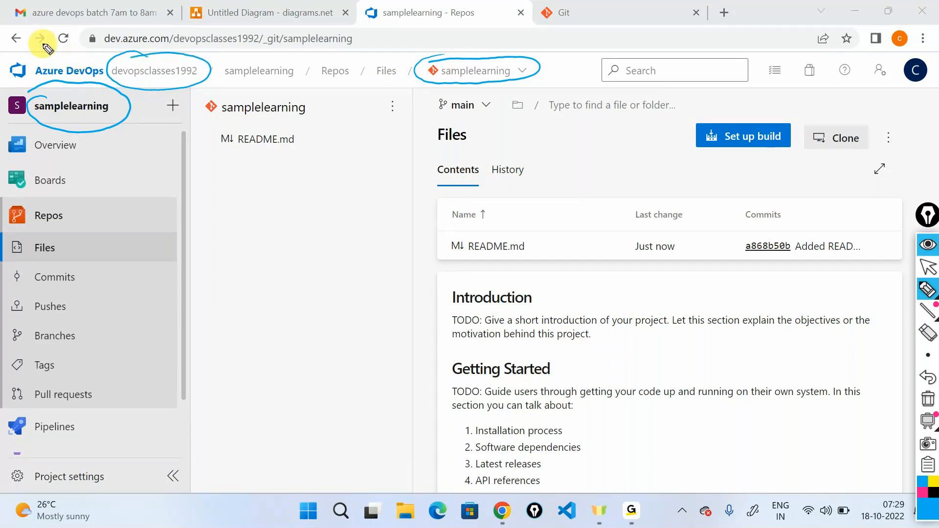
pyautogui.click(927, 399)
# - Return to Page-1 of the diagram and change the Azure DevOps Organisation label to "devopsclasses1992"
pyautogui.click(236, 7)
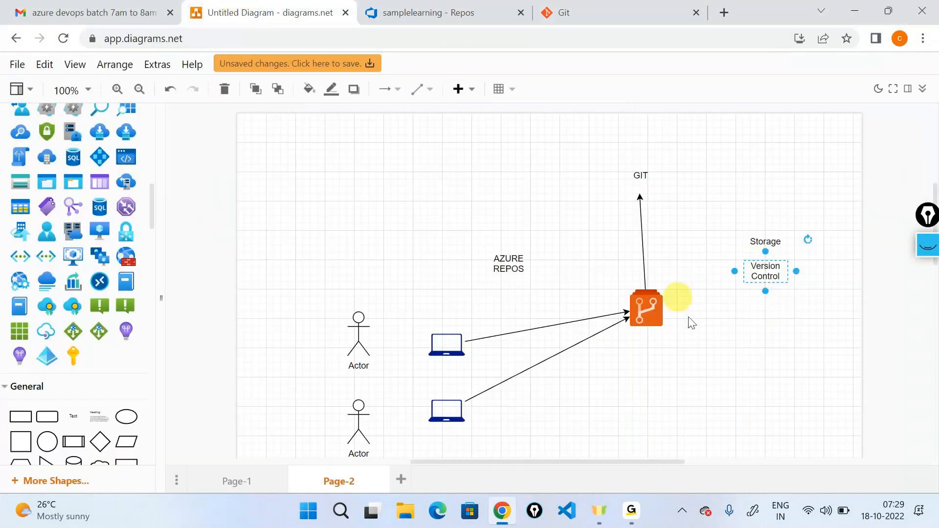
pyautogui.click(244, 482)
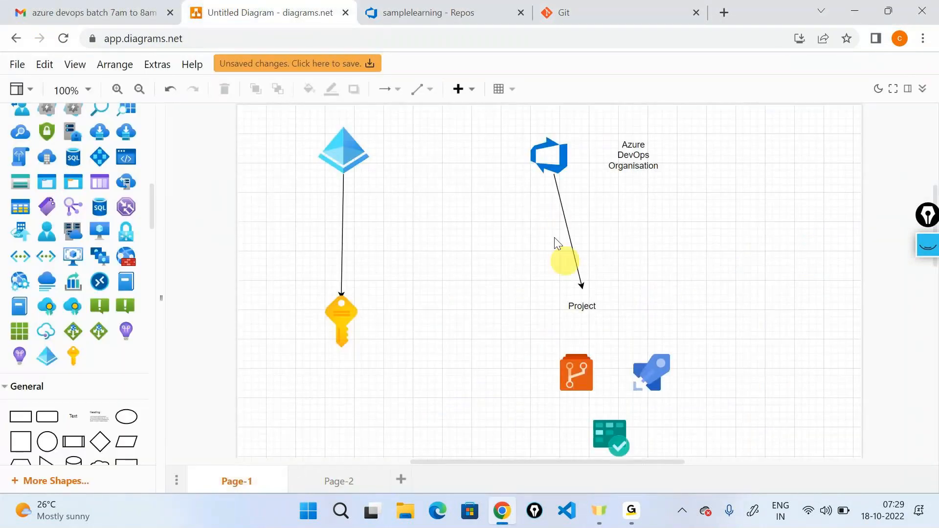
pyautogui.click(549, 151)
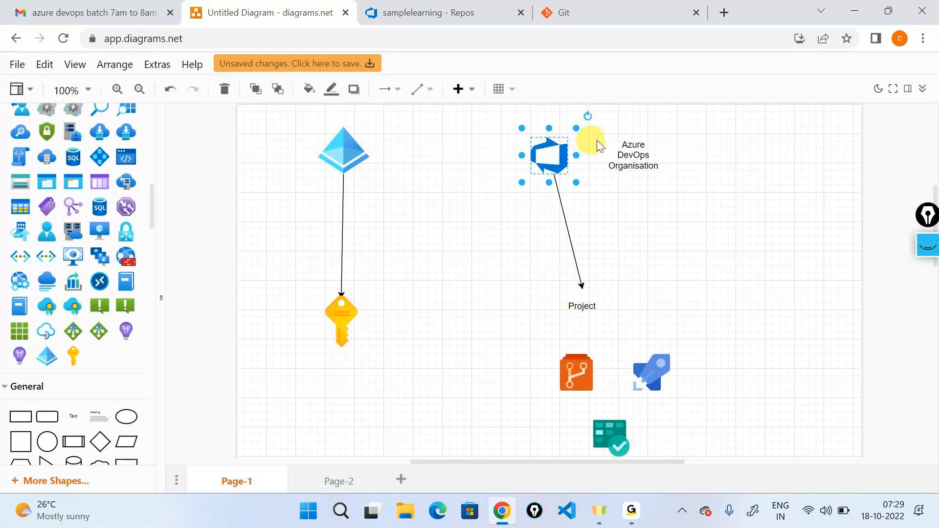
pyautogui.doubleClick(631, 155)
pyautogui.write('dve')
pyautogui.press('BackSpace')
pyautogui.press('BackSpace')
pyautogui.write('e')
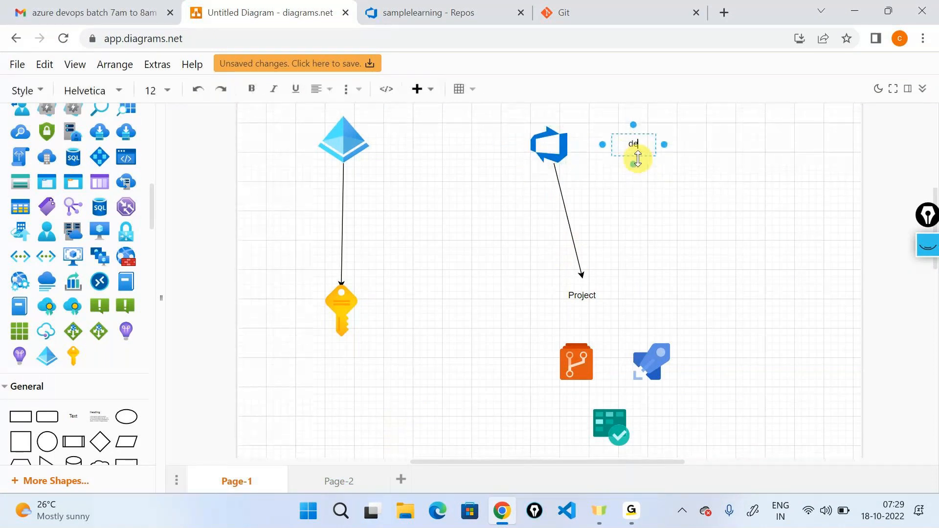
pyautogui.write('vopsclasses1992')
pyautogui.click(630, 243)
# - Change the Project label to "samplelearning"
pyautogui.click(587, 288)
pyautogui.doubleClick(586, 288)
pyautogui.write('samp')
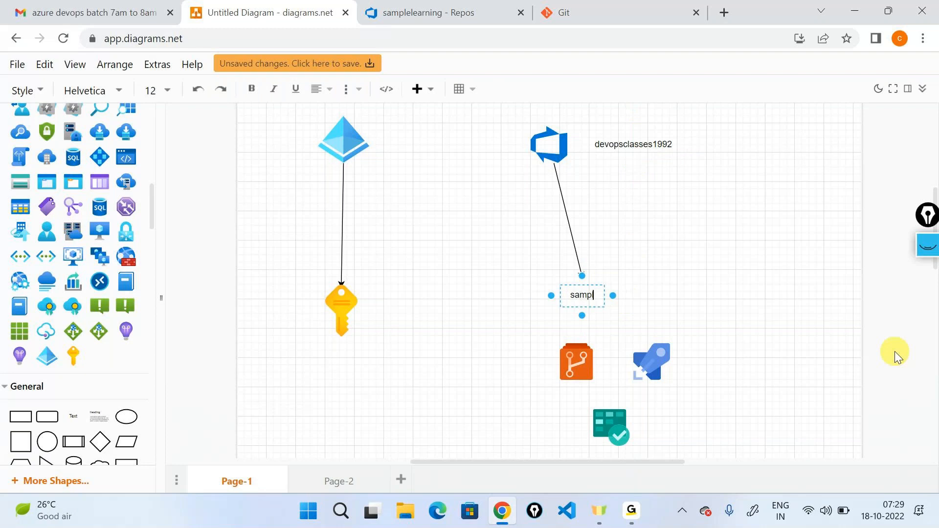
pyautogui.write('lelearning')
pyautogui.press('Escape')
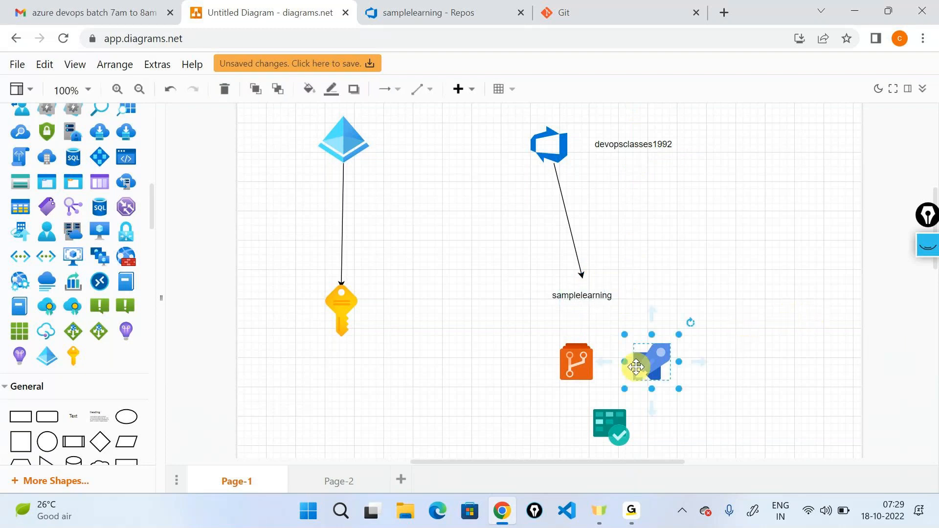
# - Delete the blue pipelines shape and the green boards shape below the project label
pyautogui.press('Delete')
pyautogui.click(611, 424)
pyautogui.press('Delete')
# - Move the orange repository shape lower and connect the samplelearning label to it with an arrow
pyautogui.click(576, 362)
pyautogui.moveTo(576, 362); pyautogui.dragTo(569, 398)
pyautogui.click(579, 296)
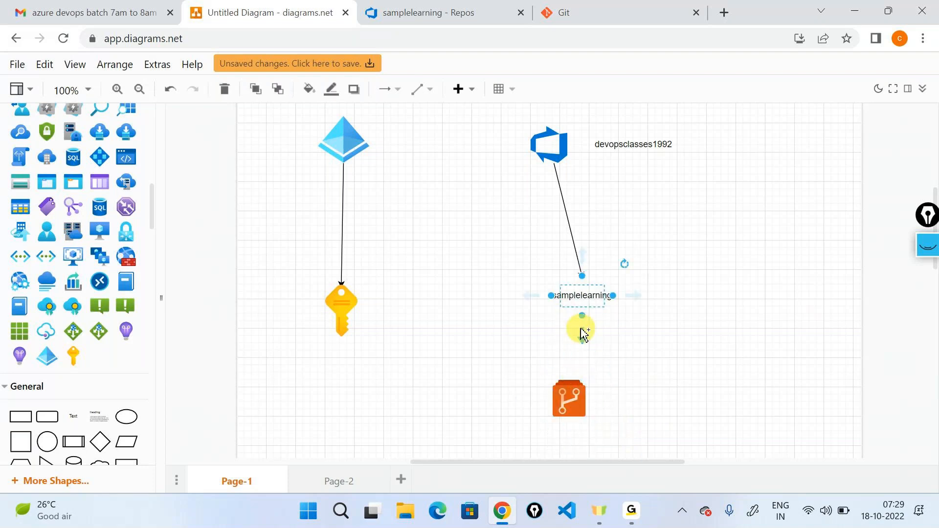
pyautogui.moveTo(580, 326); pyautogui.dragTo(562, 383)
pyautogui.click(546, 147)
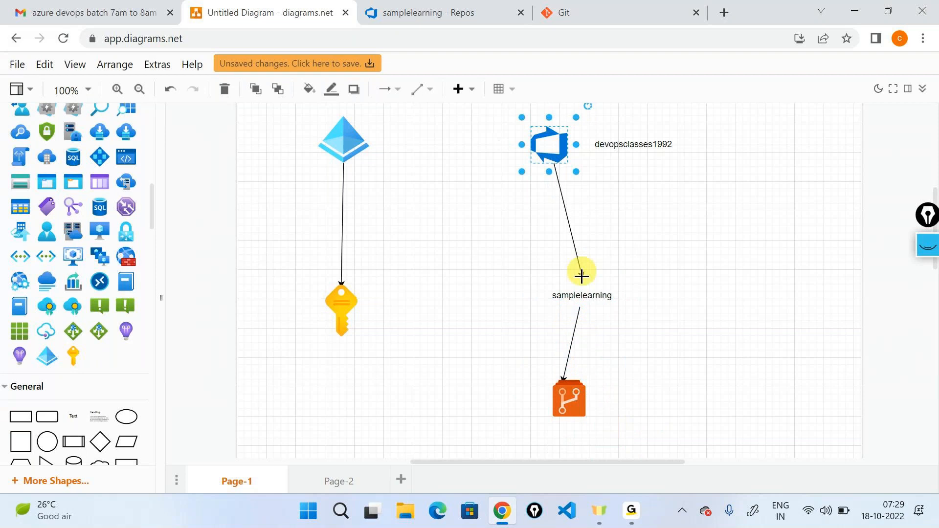
pyautogui.click(568, 305)
pyautogui.click(569, 393)
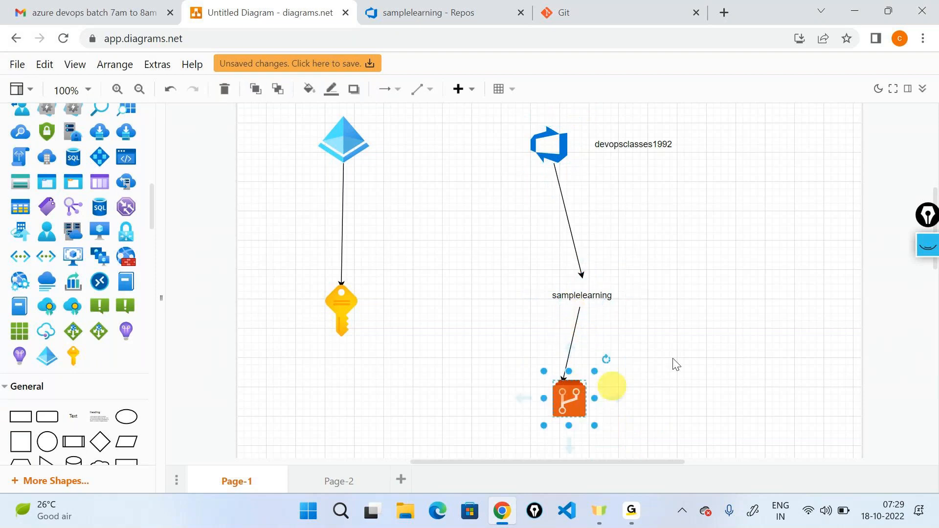
# - Switch to Azure DevOps and create a Git repository named "samplerepo" with a README in the samplelearning project
pyautogui.click(473, 7)
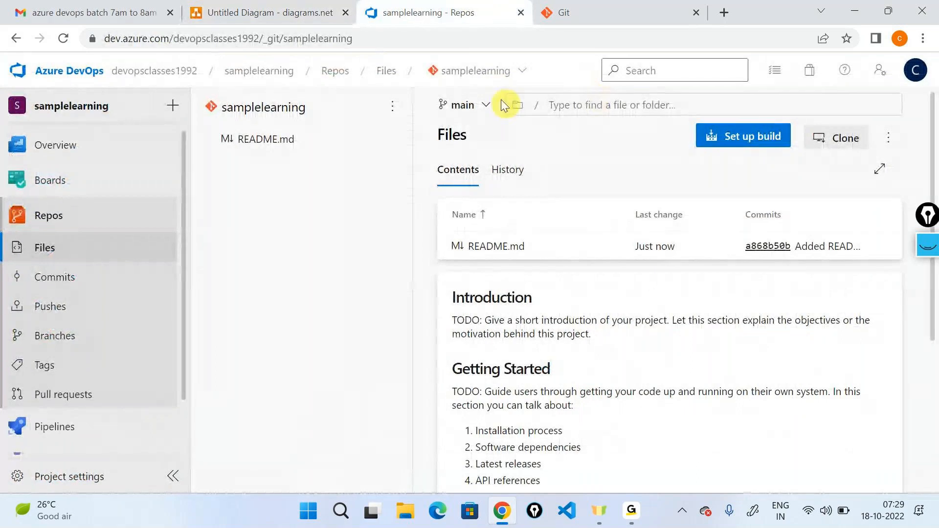
pyautogui.click(481, 74)
pyautogui.click(460, 169)
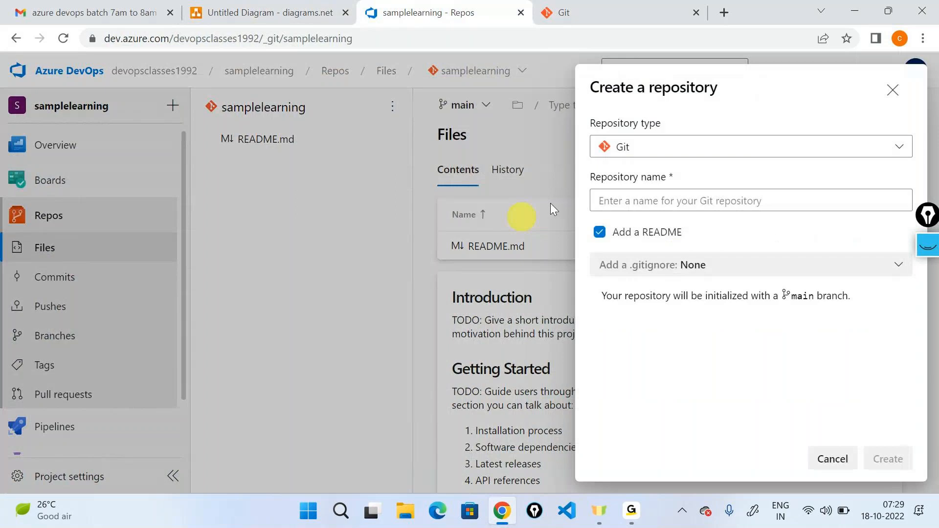
pyautogui.click(667, 203)
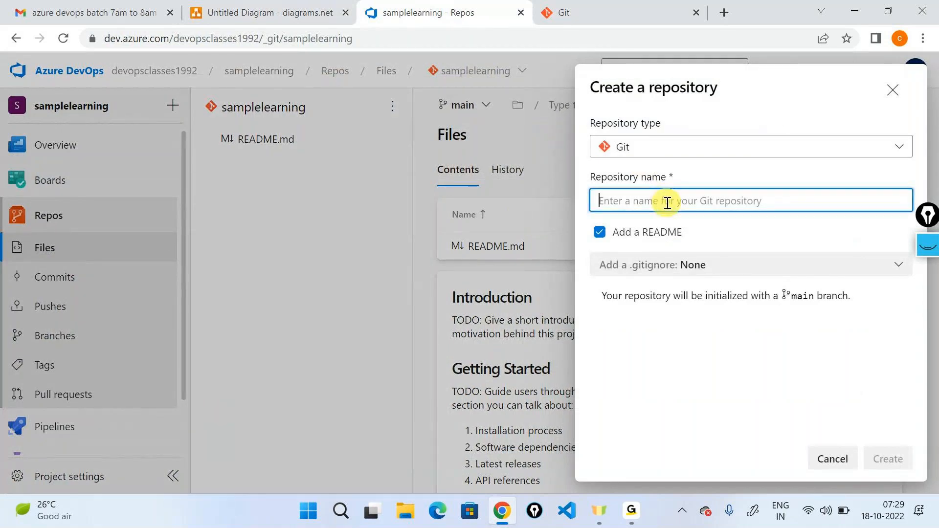
pyautogui.write('samplerep')
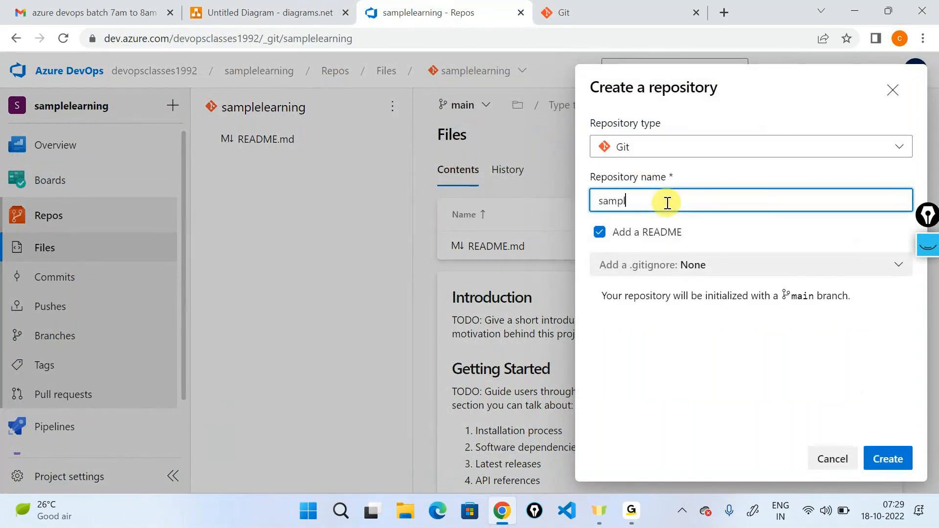
pyautogui.write('o')
pyautogui.click(888, 459)
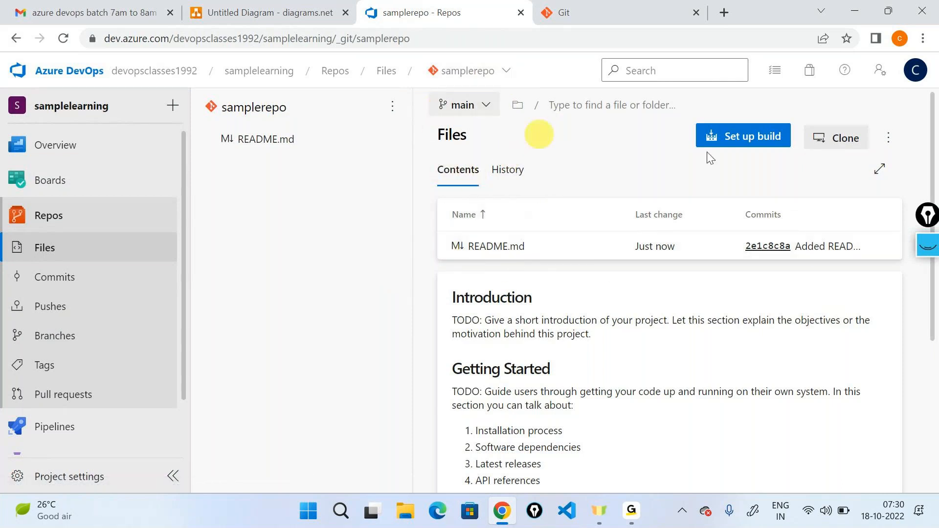
# - Circle the samplerepo name and README.md with the annotation pen, link them with an arrow, and clear the drawing
pyautogui.click(928, 246)
pyautogui.click(931, 291)
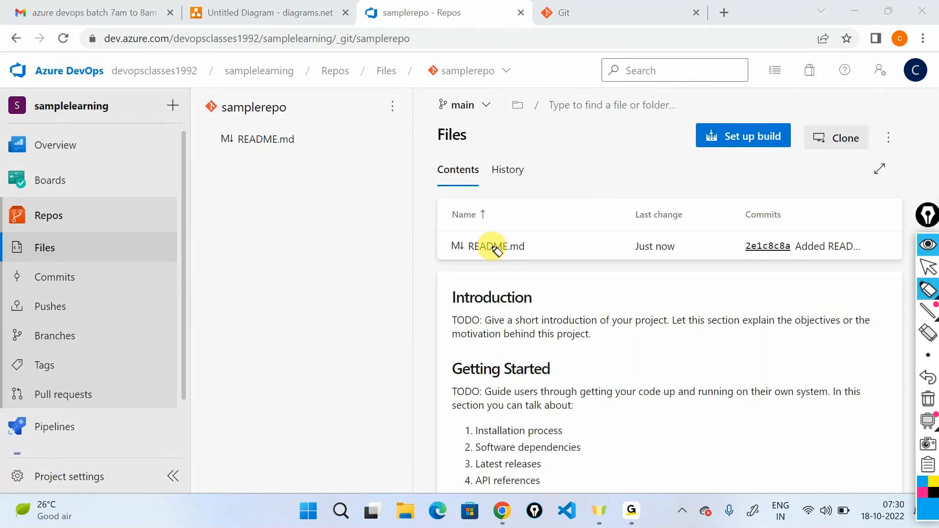
pyautogui.moveTo(467, 61)
pyautogui.mouseDown()
pyautogui.moveTo(430, 70)
pyautogui.moveTo(496, 53)
pyautogui.moveTo(430, 84)
pyautogui.moveTo(390, 157)
pyautogui.moveTo(426, 247)
pyautogui.moveTo(450, 238)
pyautogui.moveTo(446, 266)
pyautogui.moveTo(512, 226)
pyautogui.moveTo(442, 231)
pyautogui.mouseUp()
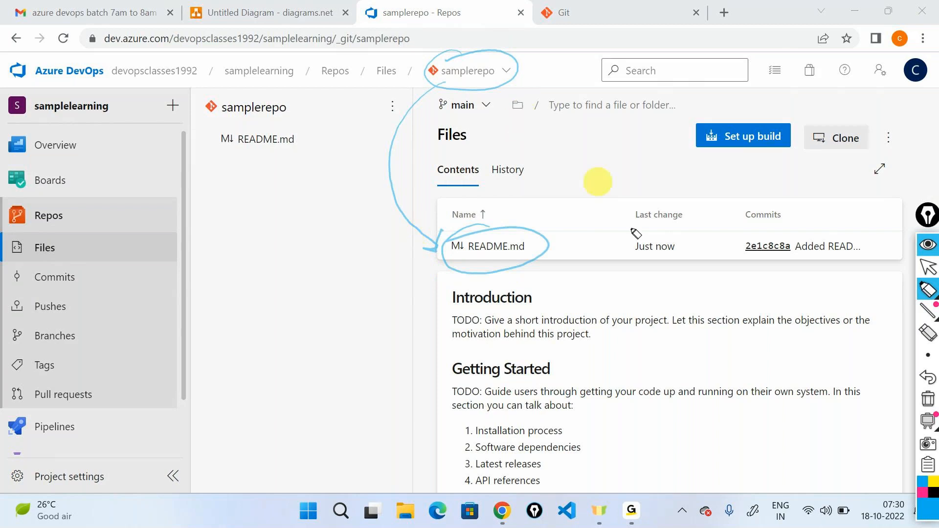
pyautogui.click(934, 405)
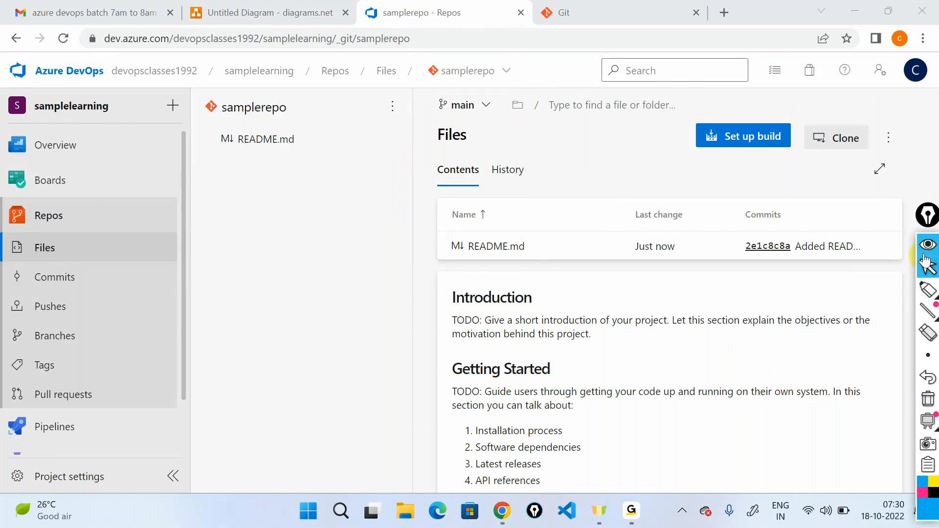
pyautogui.click(928, 268)
# - Expand the repository's file view to full screen and examine the default README sections
pyautogui.click(880, 168)
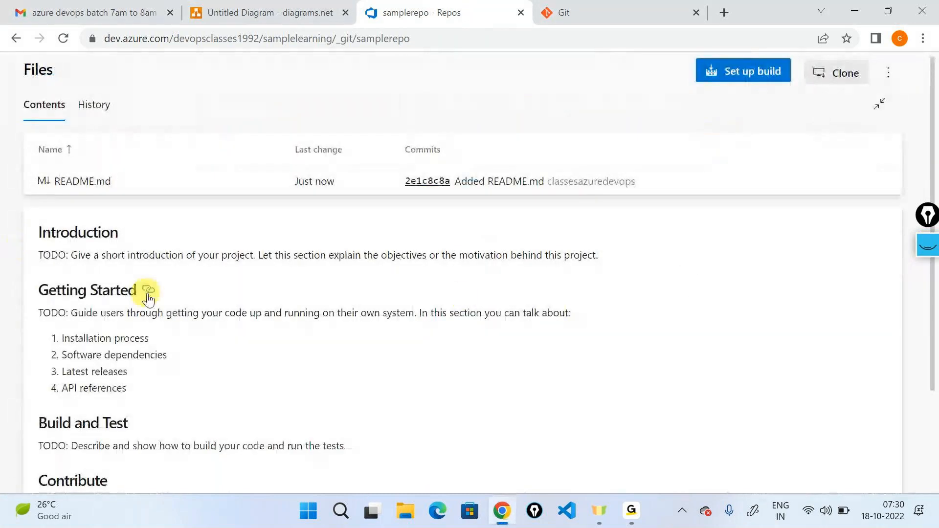
pyautogui.scroll(-3, 152, 293)
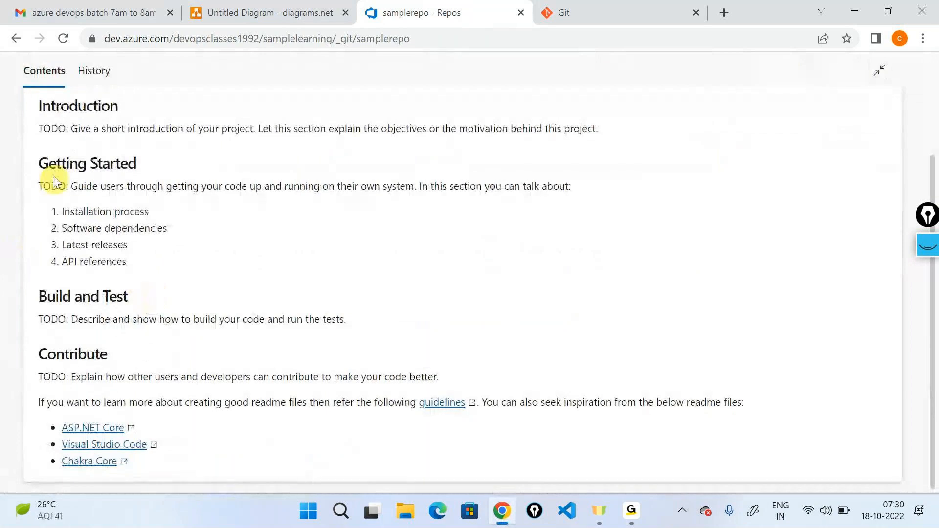
pyautogui.moveTo(40, 110); pyautogui.dragTo(146, 446)
pyautogui.click(189, 386)
pyautogui.scroll(3, 188, 385)
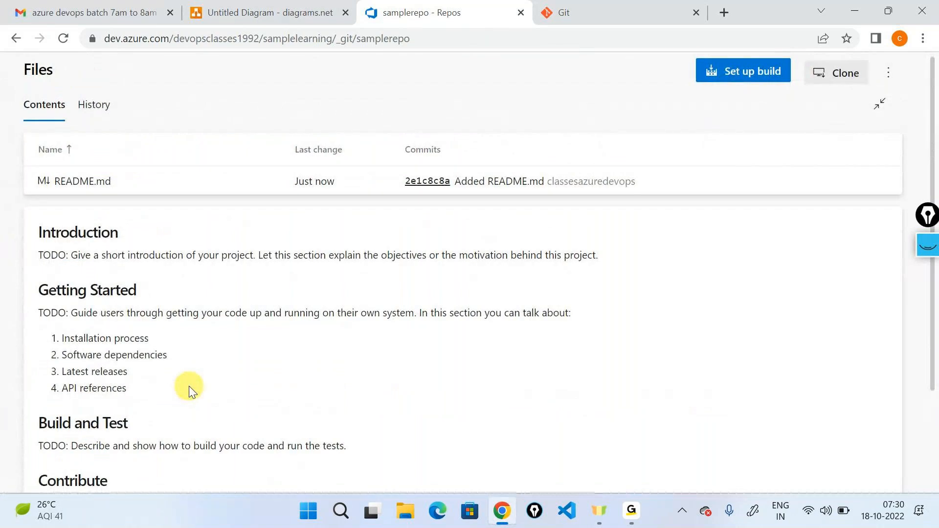
# - Open README.md for editing and add the bullet line "- This is my first line" at the end, after a blank line
pyautogui.click(86, 182)
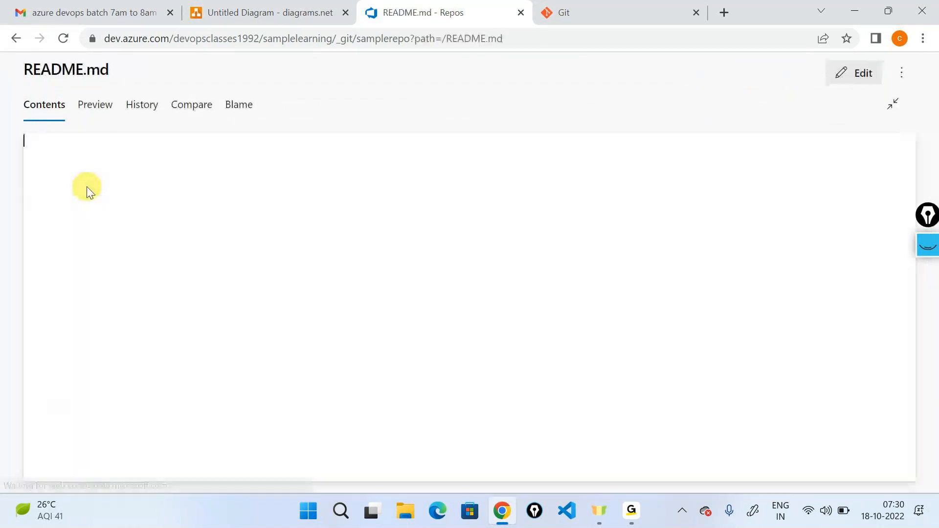
pyautogui.click(850, 76)
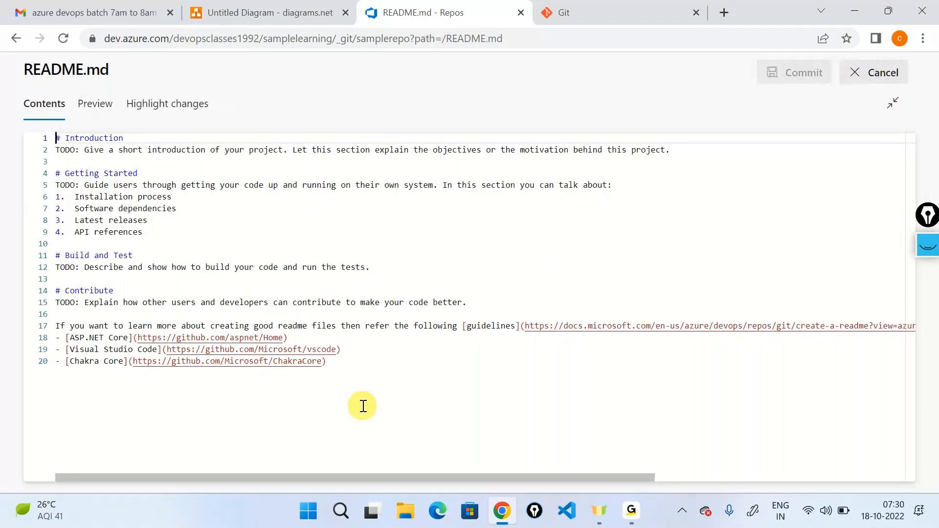
pyautogui.click(363, 406)
pyautogui.press('Return')
pyautogui.press('Return')
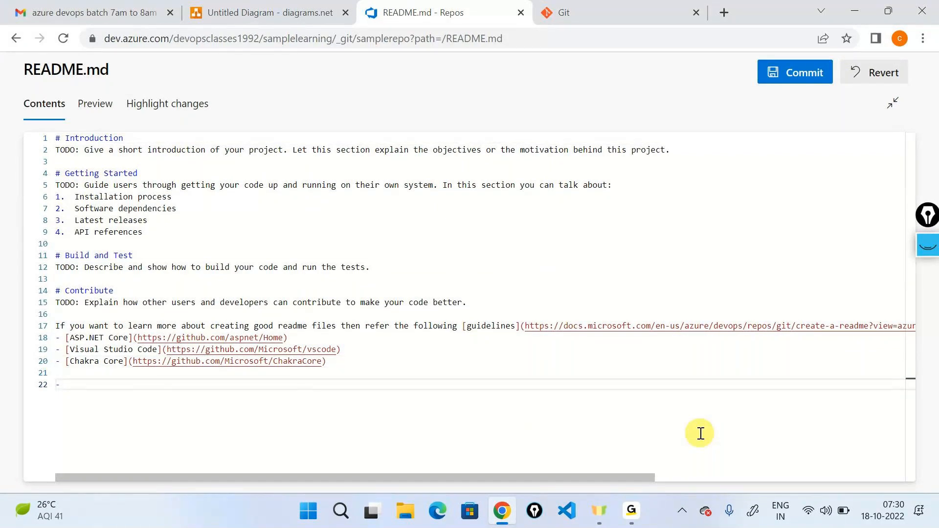
pyautogui.write('- This is my firdt')
pyautogui.press('BackSpace')
pyautogui.write('t line')
# - Annotate the Commit button with a box, an arrow and the handwritten notes "Save | commit" and "Git commit", and clear the drawing
pyautogui.click(926, 251)
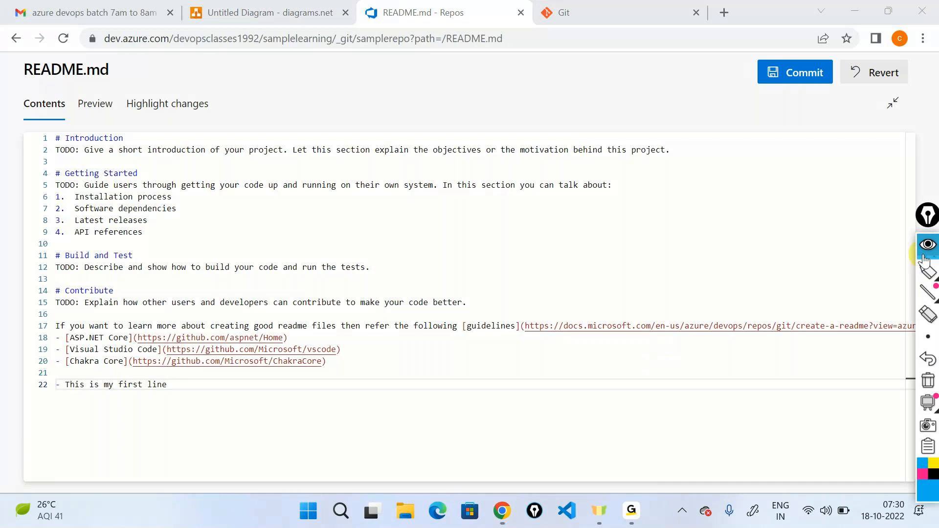
pyautogui.click(926, 272)
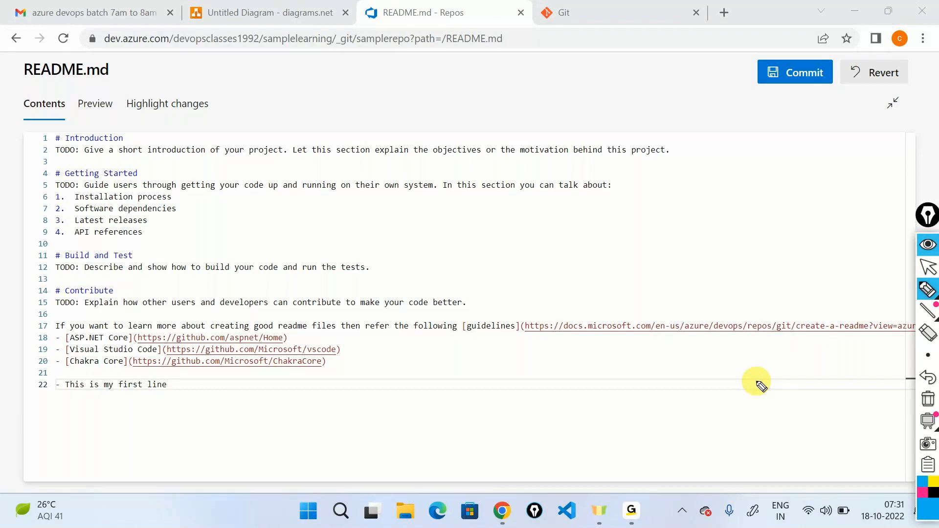
pyautogui.moveTo(693, 73)
pyautogui.mouseDown()
pyautogui.moveTo(755, 74)
pyautogui.moveTo(749, 78)
pyautogui.moveTo(729, 42)
pyautogui.mouseUp()
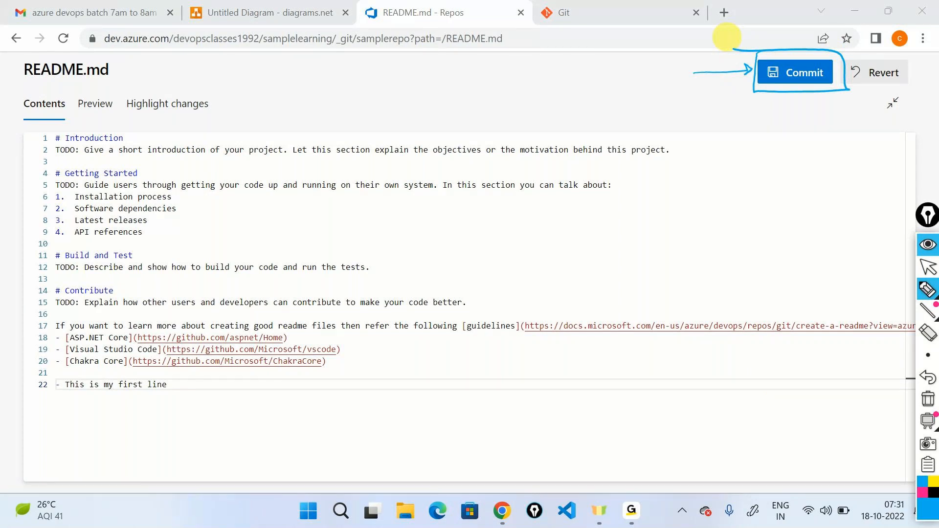
pyautogui.moveTo(587, 74)
pyautogui.mouseDown()
pyautogui.moveTo(582, 86)
pyautogui.moveTo(608, 79)
pyautogui.moveTo(662, 95)
pyautogui.moveTo(695, 86)
pyautogui.moveTo(699, 71)
pyautogui.moveTo(710, 78)
pyautogui.mouseUp()
pyautogui.moveTo(651, 108); pyautogui.dragTo(714, 86)
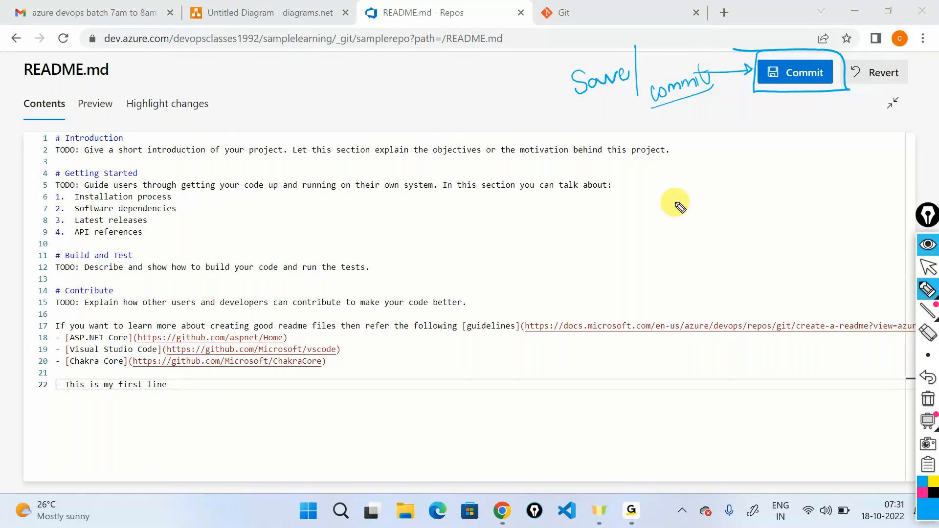
pyautogui.moveTo(676, 200)
pyautogui.mouseDown()
pyautogui.moveTo(670, 222)
pyautogui.moveTo(682, 224)
pyautogui.moveTo(678, 207)
pyautogui.moveTo(686, 229)
pyautogui.mouseUp()
pyautogui.moveTo(678, 211)
pyautogui.mouseDown()
pyautogui.moveTo(745, 214)
pyautogui.moveTo(792, 191)
pyautogui.moveTo(810, 220)
pyautogui.moveTo(818, 188)
pyautogui.mouseUp()
pyautogui.moveTo(658, 250)
pyautogui.mouseDown()
pyautogui.moveTo(826, 176)
pyautogui.moveTo(680, 183)
pyautogui.moveTo(628, 251)
pyautogui.mouseUp()
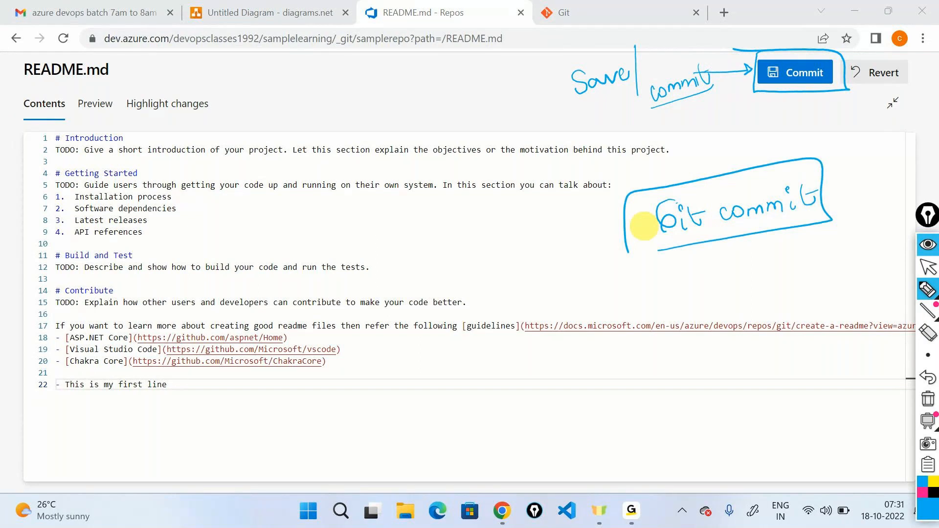
pyautogui.click(927, 399)
pyautogui.click(920, 264)
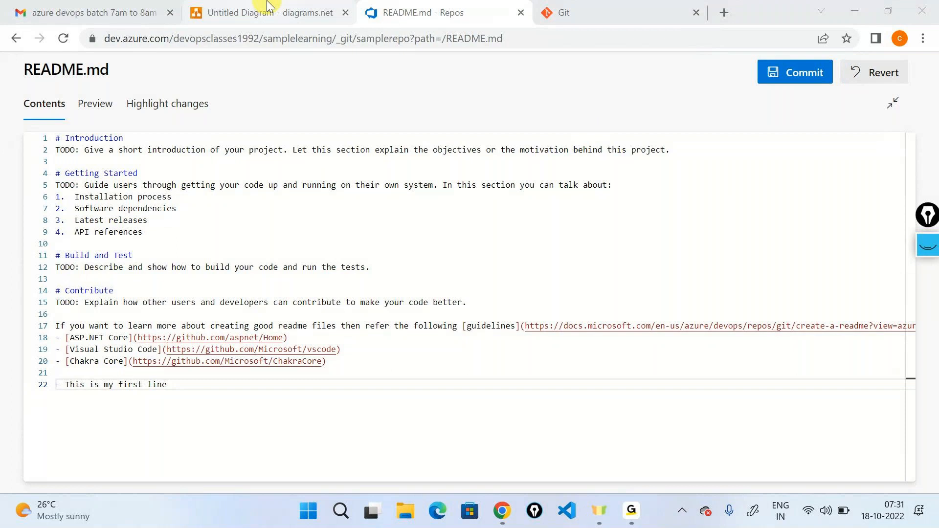
# - Switch to diagrams.net, add a third page to the diagram and place a text label "Git Commit" on it
pyautogui.click(268, 6)
pyautogui.click(404, 478)
pyautogui.moveTo(80, 419); pyautogui.dragTo(315, 206)
pyautogui.write('Git Commit')
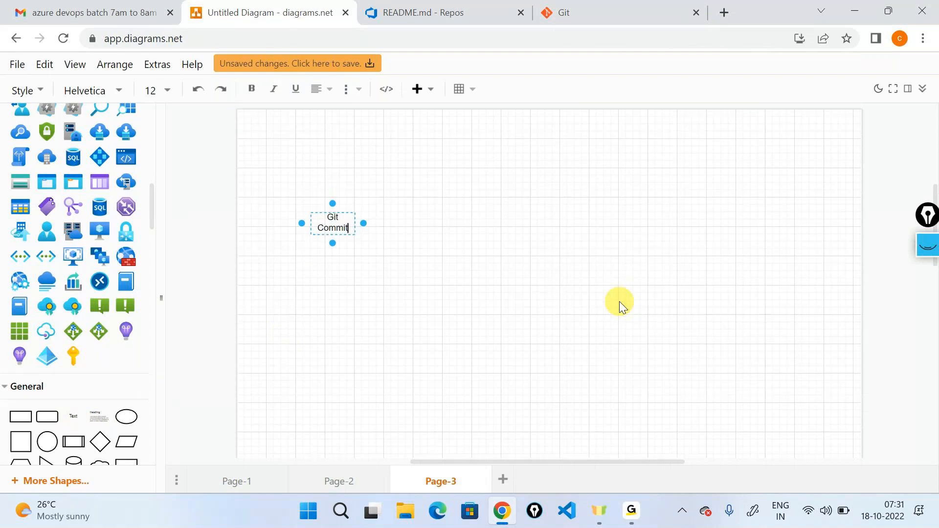
pyautogui.click(620, 302)
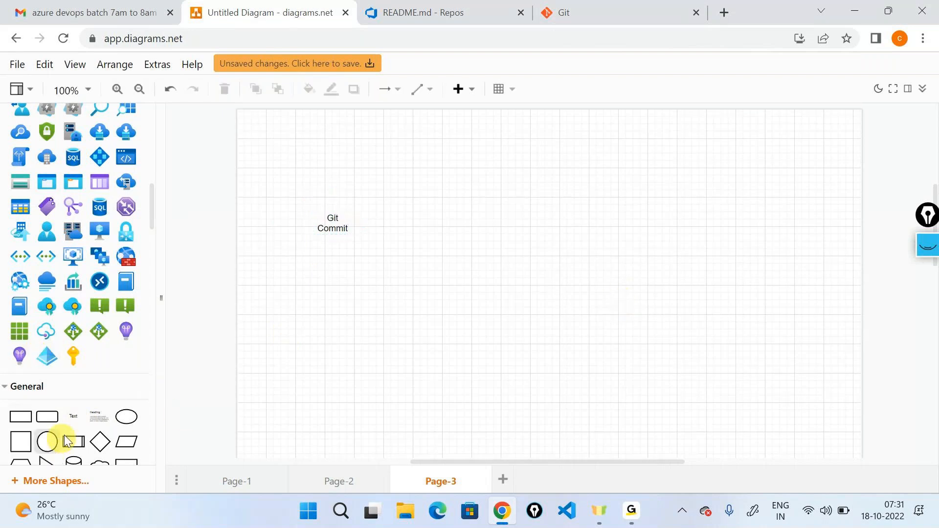
# - Back in Azure DevOps, commit the README.md change to main with the comment "Added a first line" and check the new line in the preview
pyautogui.click(442, 13)
pyautogui.click(772, 72)
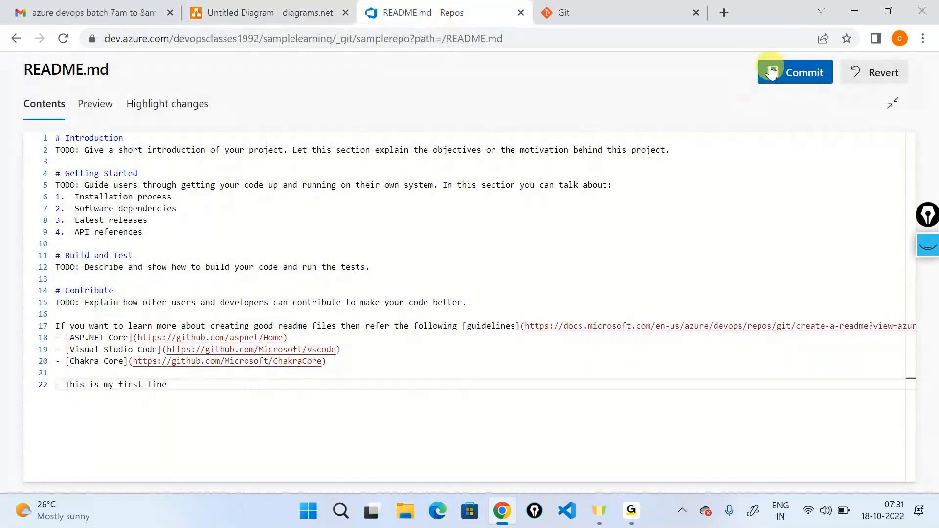
pyautogui.click(772, 72)
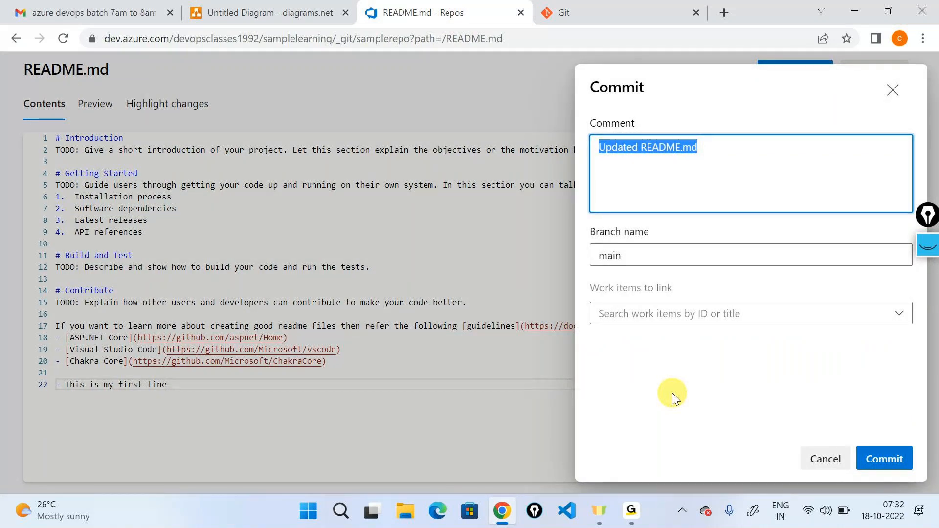
pyautogui.write('A')
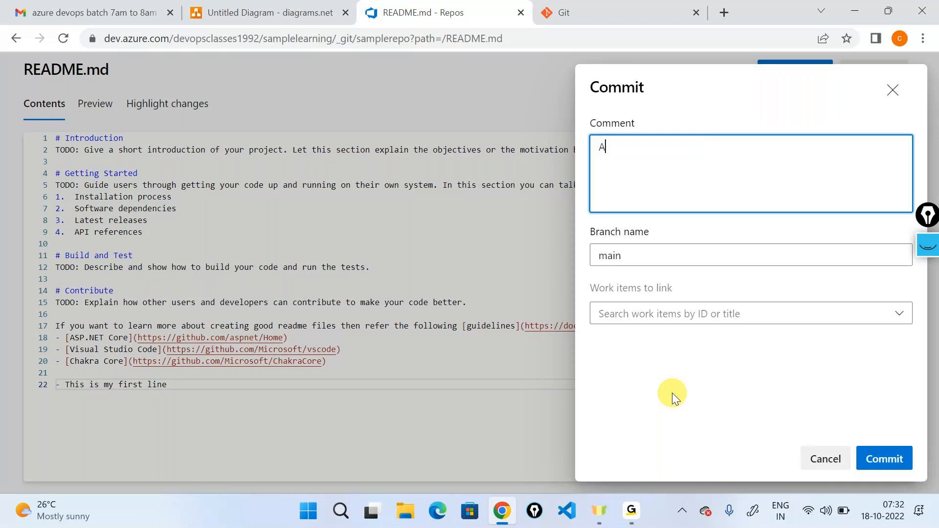
pyautogui.write('dded a first line')
pyautogui.click(902, 459)
pyautogui.scroll(-5, 580, 440)
pyautogui.moveTo(578, 461); pyautogui.dragTo(470, 448)
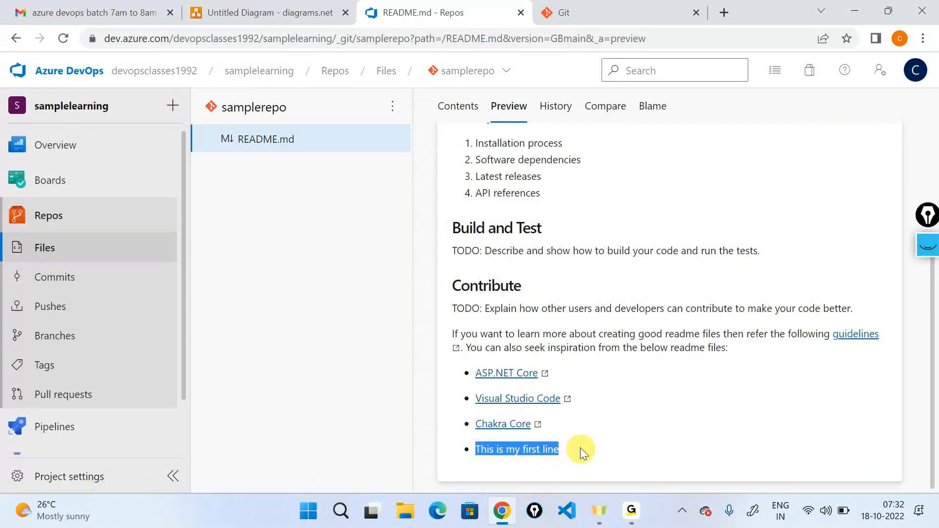
pyautogui.scroll(5, 580, 447)
# - Edit README.md full screen and add the bullet line "This is my second line" below the first line, after a blank line
pyautogui.click(848, 134)
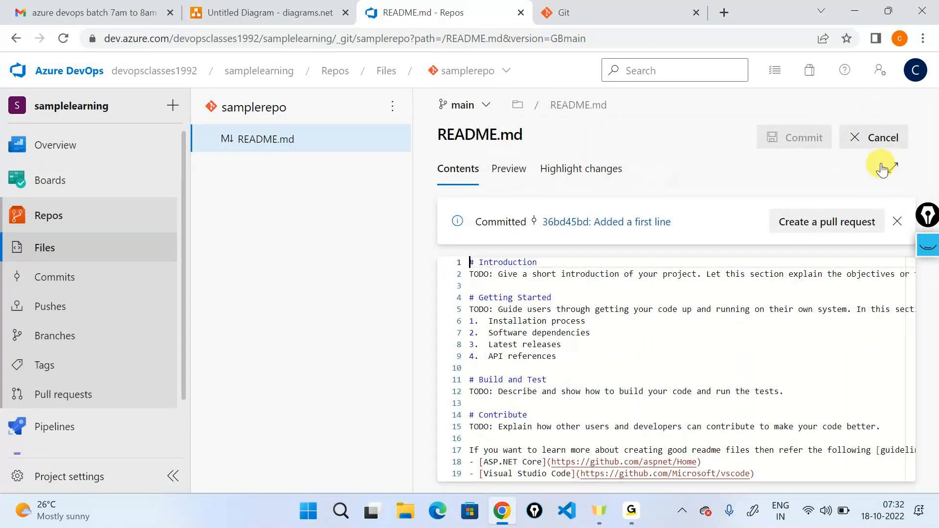
pyautogui.click(888, 167)
pyautogui.scroll(-3, 208, 280)
pyautogui.click(208, 280)
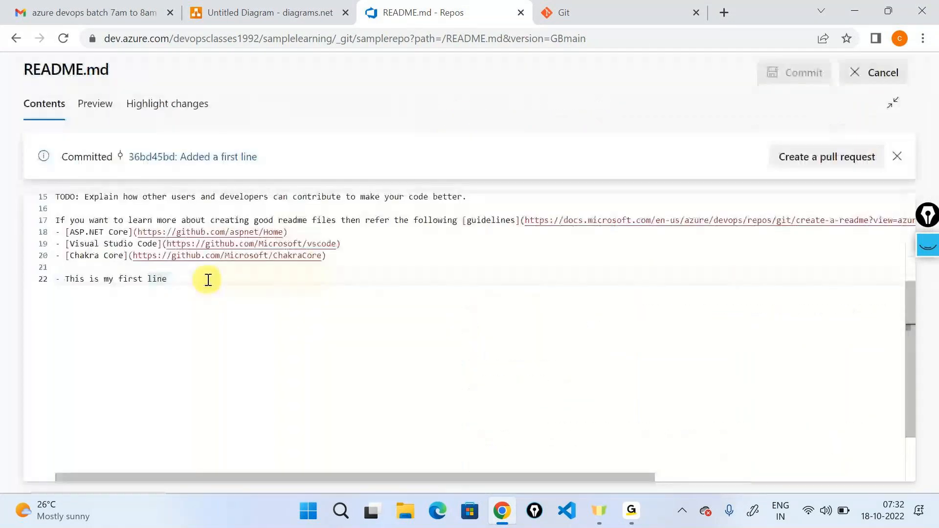
pyautogui.press('Return')
pyautogui.press('Return')
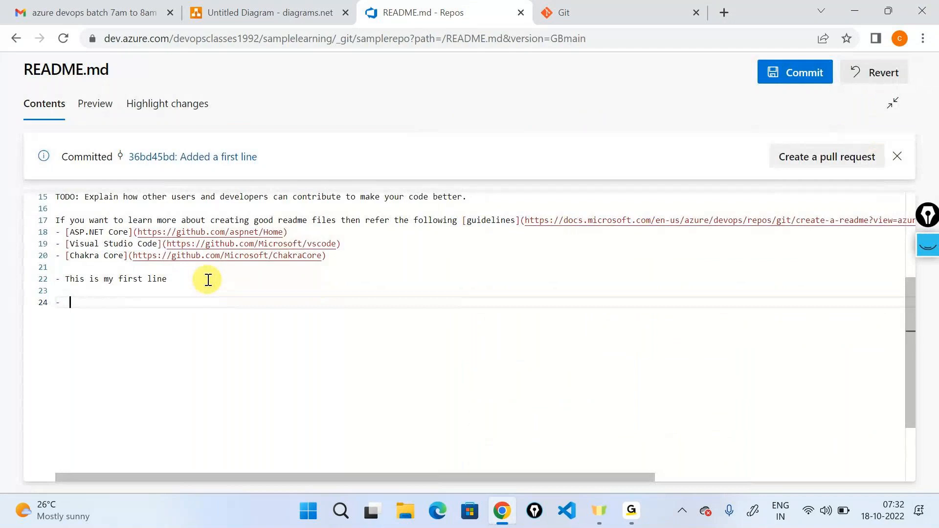
pyautogui.write('-  This is my seco')
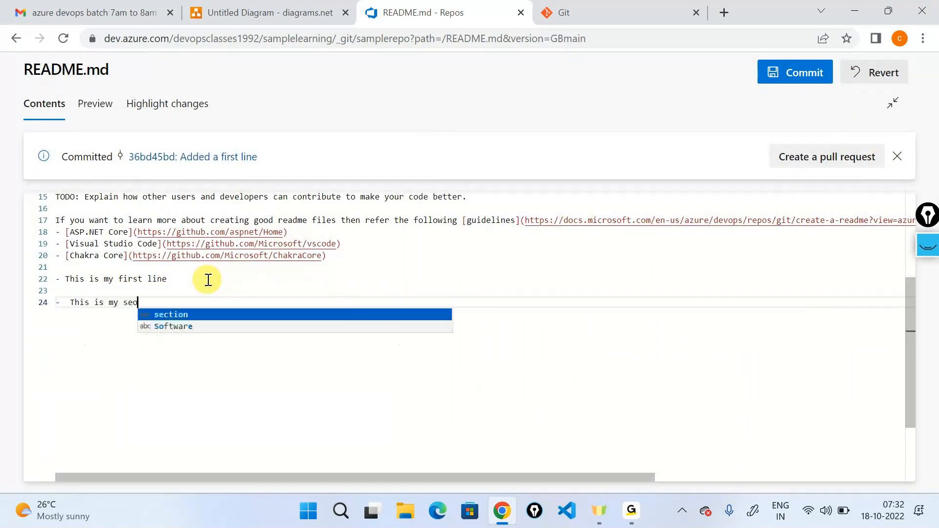
pyautogui.write('n')
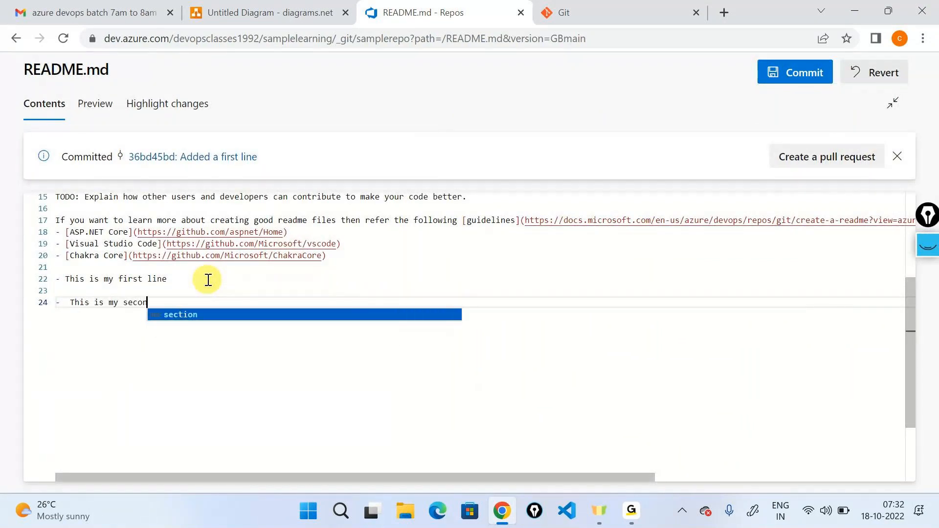
pyautogui.write('d l')
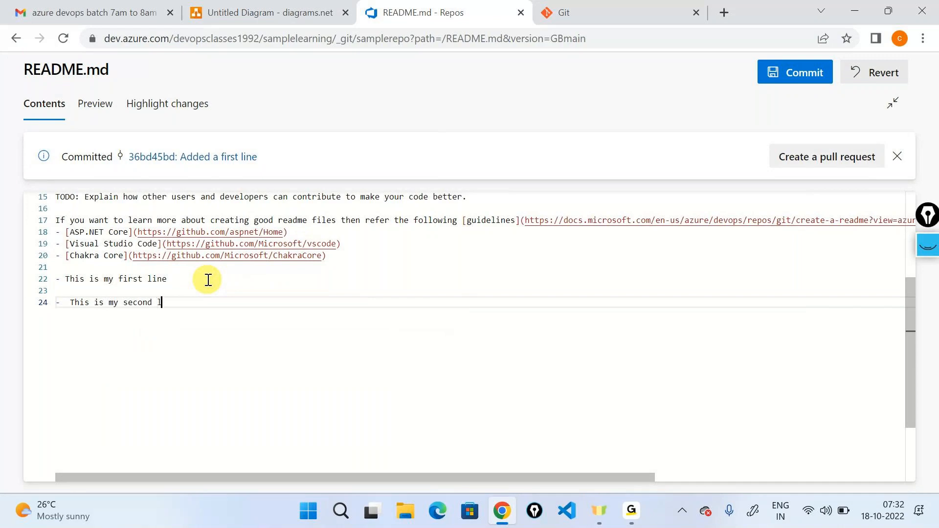
pyautogui.write('ine')
# - Commit the README.md change to main with the comment "Second line"
pyautogui.click(819, 68)
pyautogui.moveTo(710, 174); pyautogui.dragTo(531, 143)
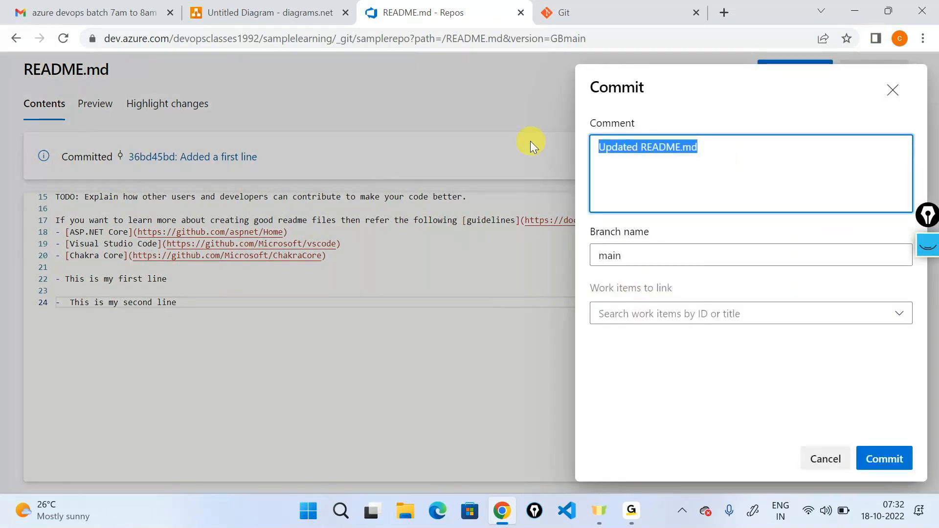
pyautogui.write('Second line')
pyautogui.click(876, 449)
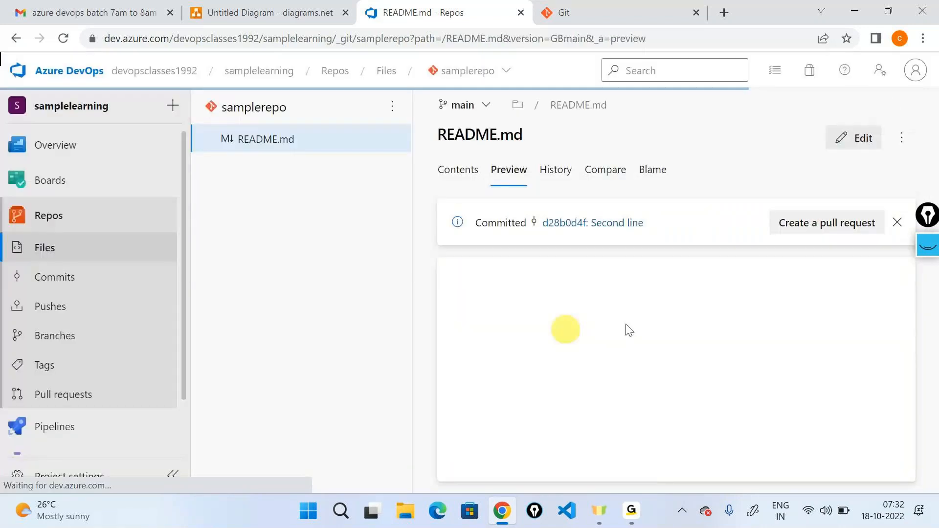
# - Edit README.md full screen again and add the bullet line "- Third line" below the second line, after a blank line
pyautogui.click(853, 138)
pyautogui.click(884, 171)
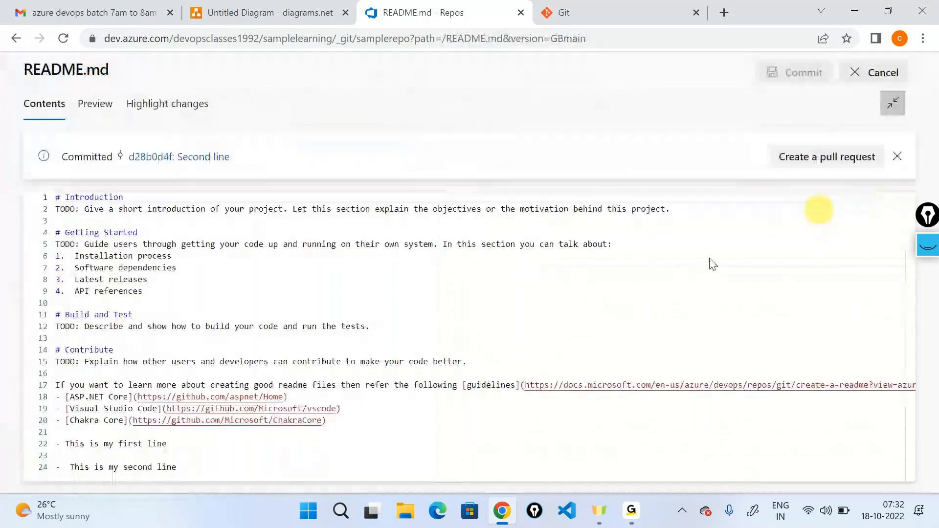
pyautogui.scroll(-3, 210, 453)
pyautogui.click(220, 290)
pyautogui.click(228, 299)
pyautogui.press('Return')
pyautogui.press('Return')
pyautogui.write('- Thirs')
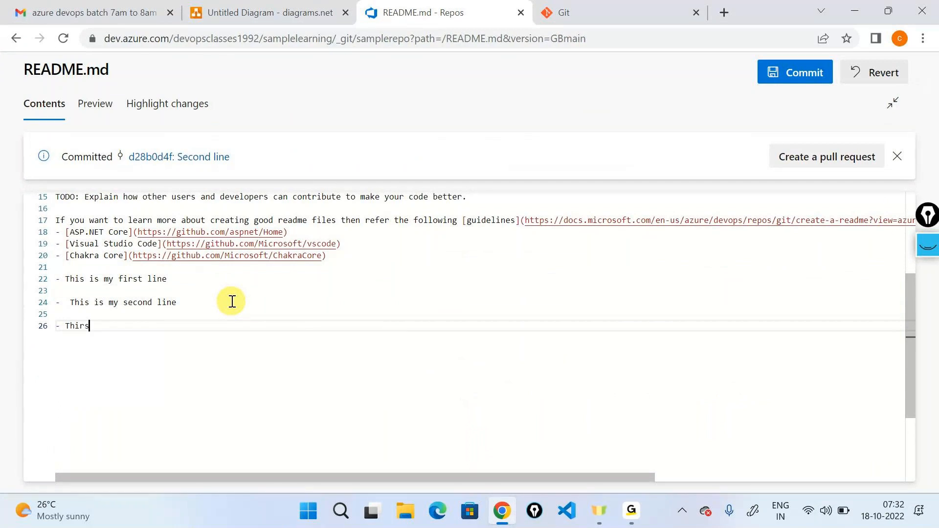
pyautogui.press('BackSpace')
pyautogui.write('d line')
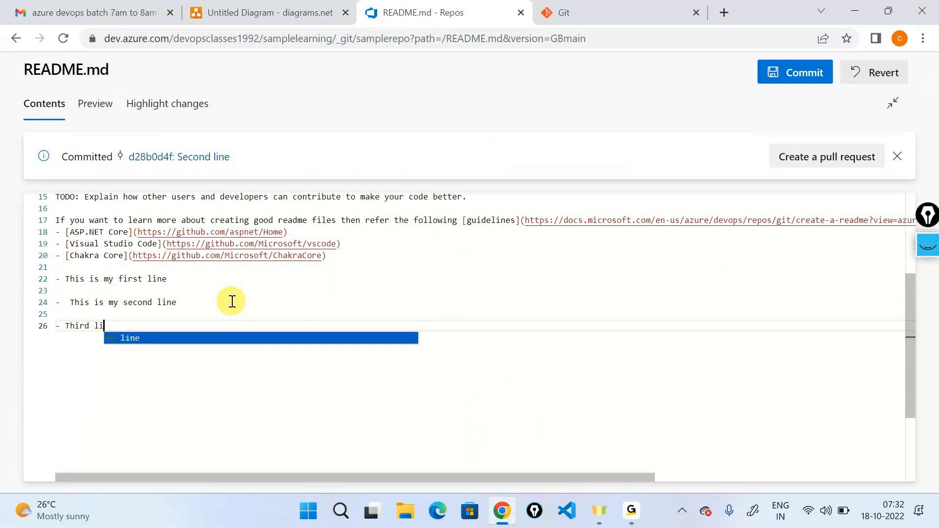
# - Commit the README.md change to main with the comment "Third line commit"
pyautogui.click(796, 74)
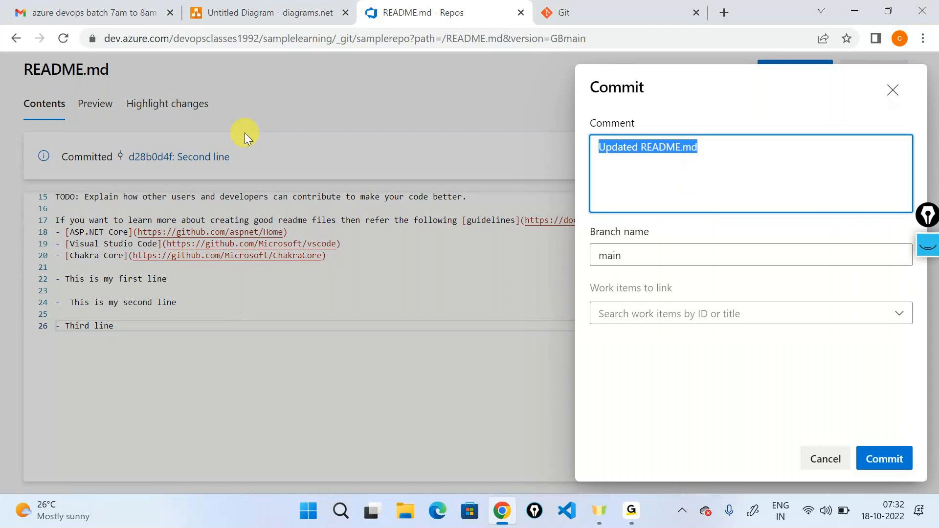
pyautogui.write('Third line commit')
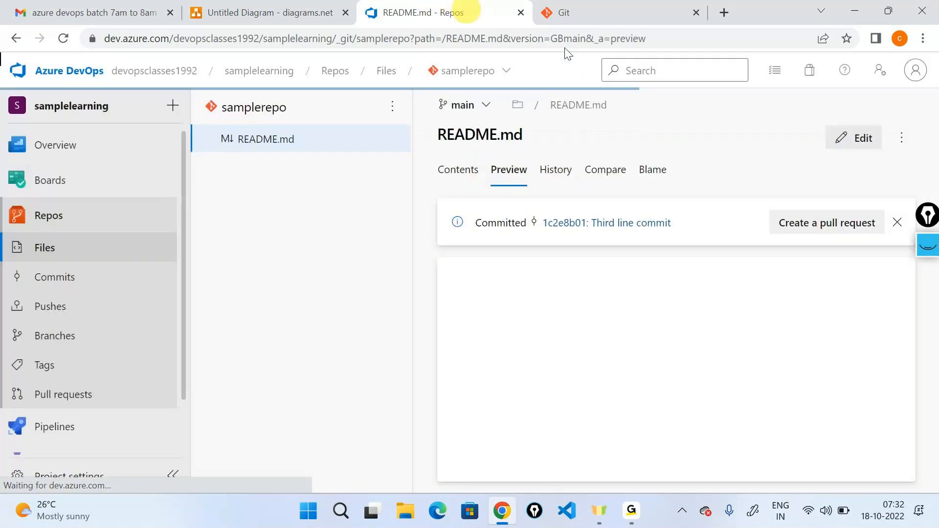
# - Dismiss the commit notice and review the added lines at the end of the README preview
pyautogui.click(896, 224)
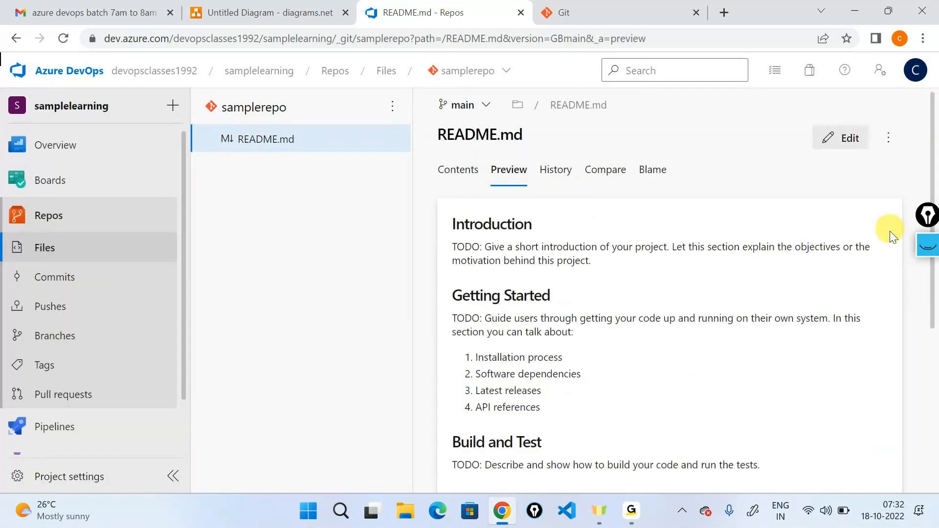
pyautogui.scroll(-5, 562, 442)
pyautogui.moveTo(553, 451); pyautogui.dragTo(469, 378)
pyautogui.scroll(6, 733, 375)
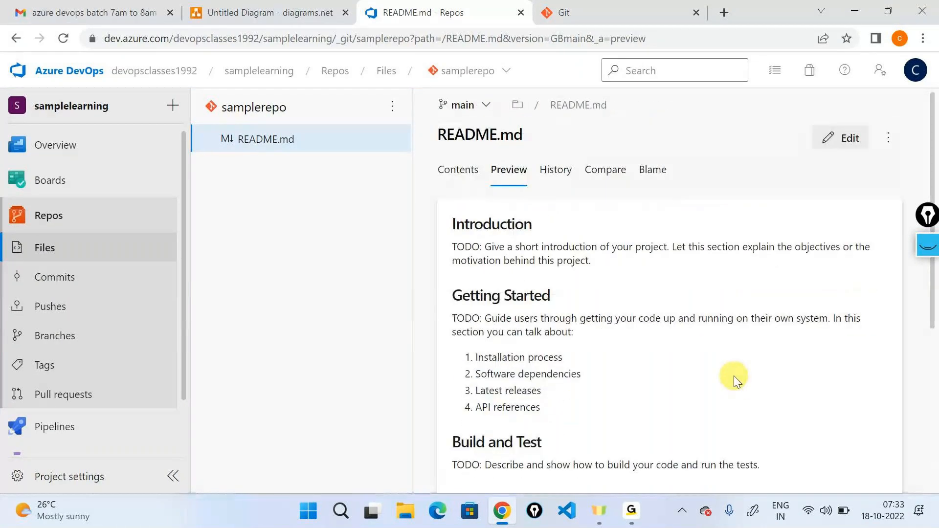
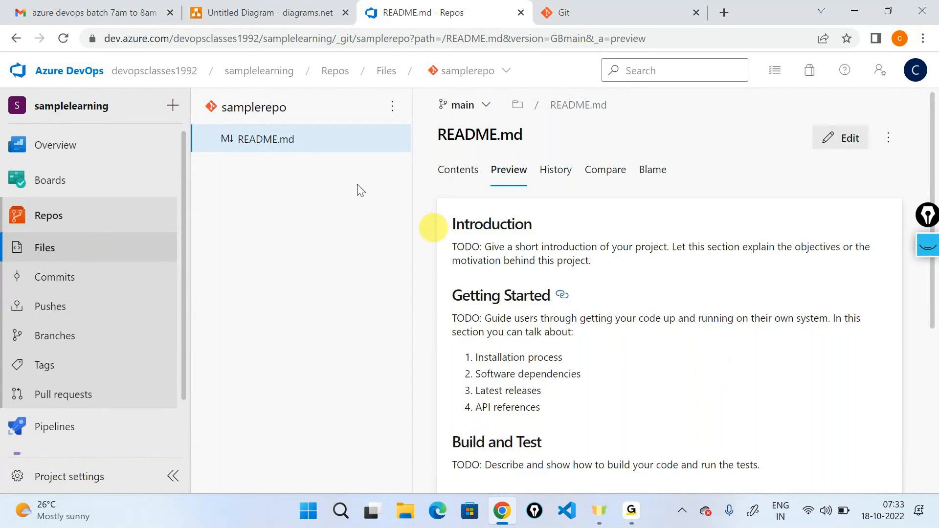
# - Switch to the diagrams.net drawing, show Page-2 and highlight the "Version Control" label
pyautogui.click(266, 13)
pyautogui.click(385, 484)
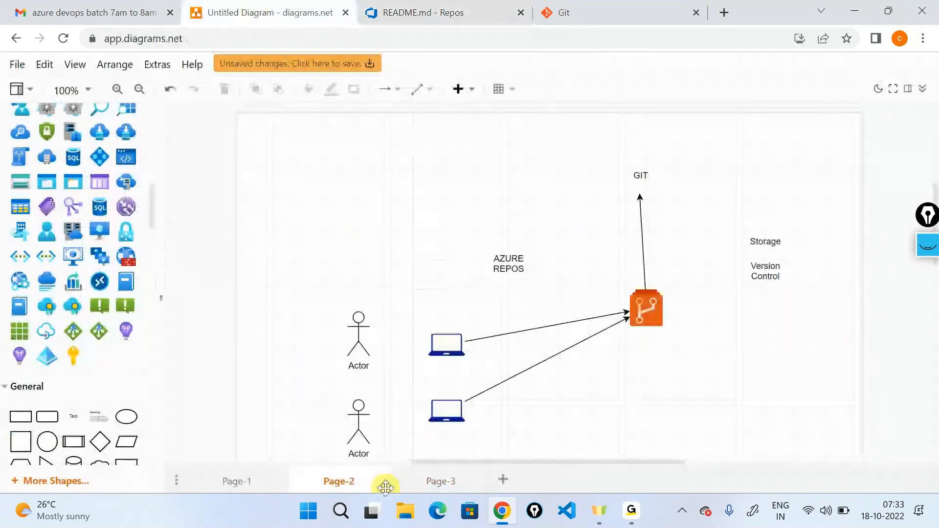
pyautogui.doubleClick(763, 271)
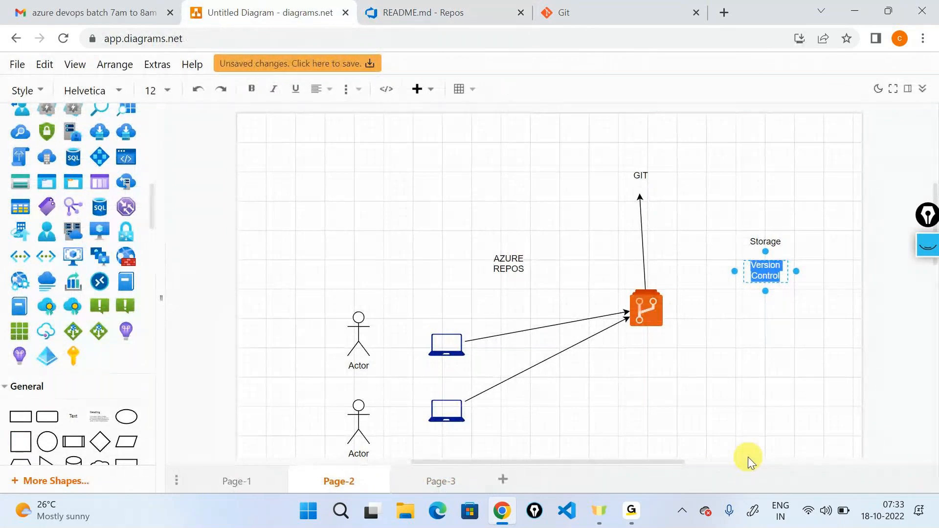
# - Return to Azure Repos, open README.md's commit history and handwrite "Git" beside the file title with the screen pen
pyautogui.click(472, 7)
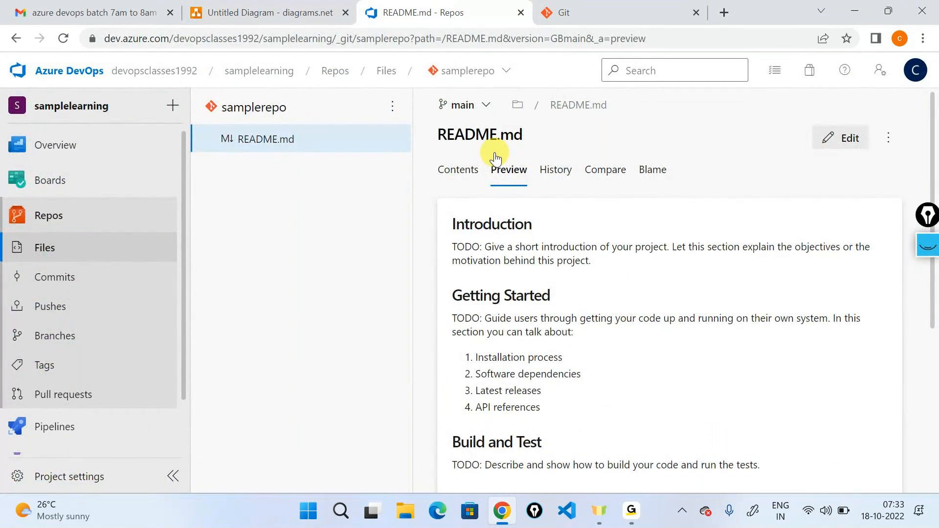
pyautogui.click(543, 179)
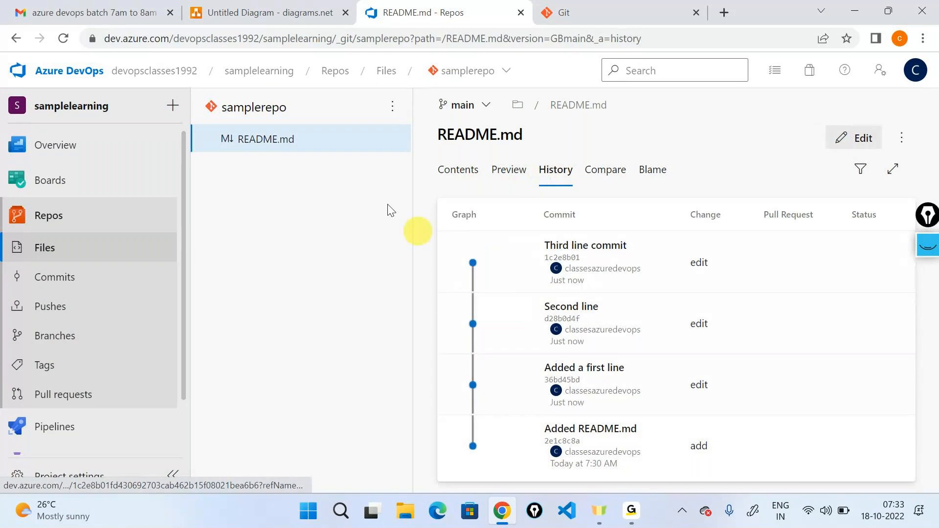
pyautogui.moveTo(928, 223); pyautogui.dragTo(259, 227)
pyautogui.click(260, 220)
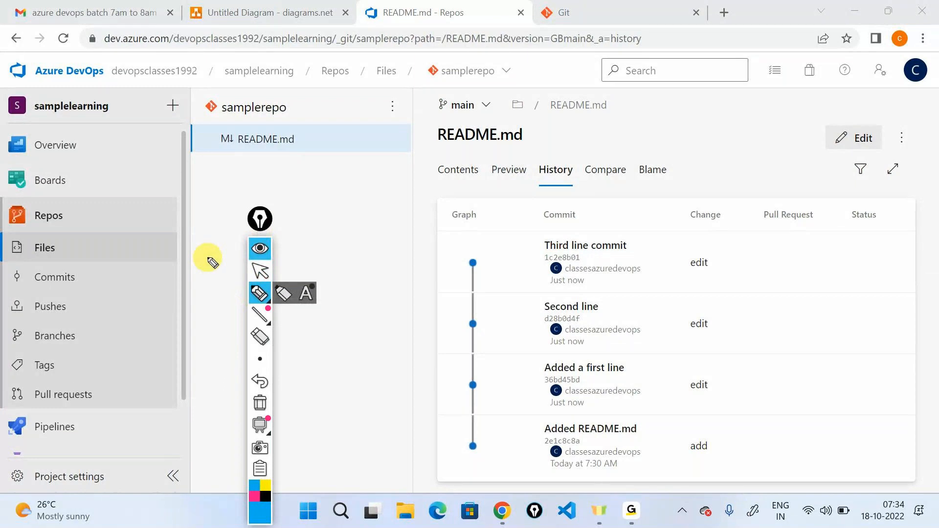
pyautogui.moveTo(556, 126)
pyautogui.mouseDown()
pyautogui.moveTo(541, 138)
pyautogui.moveTo(562, 136)
pyautogui.moveTo(567, 145)
pyautogui.mouseUp()
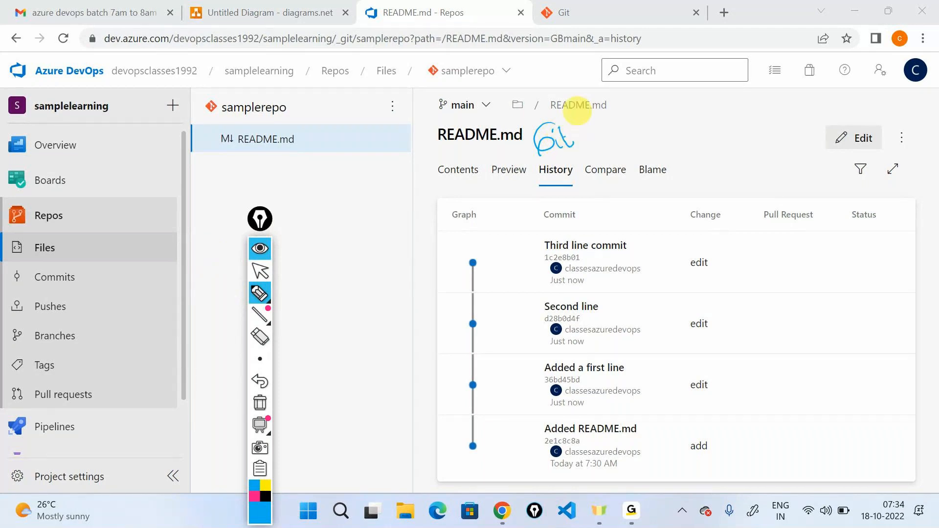
# - Draw a pen box around each entry in the README.md history, from "Added README.md" up to "Third line commit"
pyautogui.moveTo(540, 482)
pyautogui.mouseDown()
pyautogui.moveTo(608, 478)
pyautogui.moveTo(541, 432)
pyautogui.moveTo(544, 486)
pyautogui.mouseUp()
pyautogui.moveTo(601, 351)
pyautogui.mouseDown()
pyautogui.moveTo(577, 351)
pyautogui.moveTo(522, 377)
pyautogui.moveTo(542, 412)
pyautogui.moveTo(642, 406)
pyautogui.moveTo(628, 353)
pyautogui.moveTo(601, 351)
pyautogui.mouseUp()
pyautogui.moveTo(569, 289)
pyautogui.mouseDown()
pyautogui.moveTo(524, 358)
pyautogui.moveTo(621, 360)
pyautogui.moveTo(607, 294)
pyautogui.mouseUp()
pyautogui.moveTo(589, 230)
pyautogui.mouseDown()
pyautogui.moveTo(532, 242)
pyautogui.moveTo(529, 288)
pyautogui.moveTo(587, 229)
pyautogui.mouseUp()
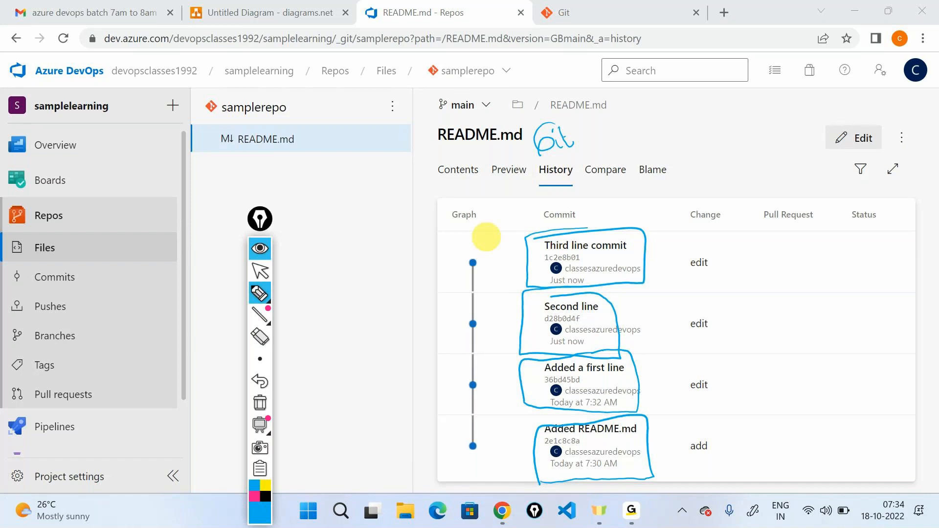
# - Handwrite a circled "commit" above the history list, and bracket all entries with the label "commit history"
pyautogui.moveTo(682, 134)
pyautogui.mouseDown()
pyautogui.moveTo(719, 139)
pyautogui.moveTo(733, 109)
pyautogui.moveTo(702, 112)
pyautogui.moveTo(670, 147)
pyautogui.moveTo(679, 95)
pyautogui.mouseUp()
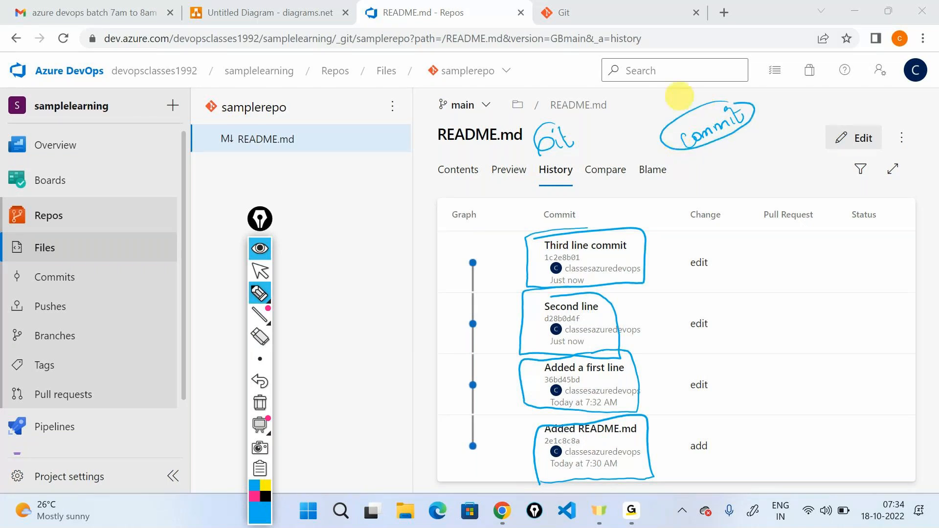
pyautogui.moveTo(732, 227)
pyautogui.mouseDown()
pyautogui.moveTo(757, 398)
pyautogui.moveTo(723, 479)
pyautogui.mouseUp()
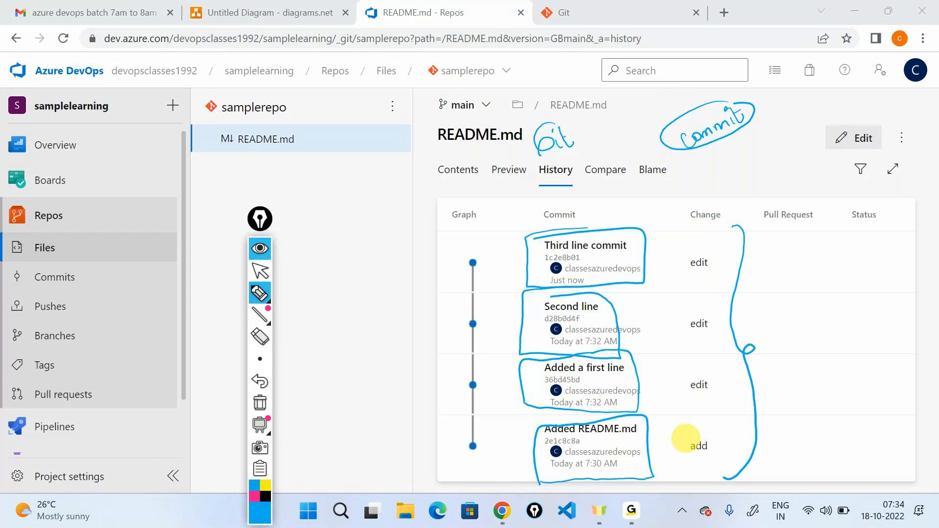
pyautogui.moveTo(776, 316)
pyautogui.mouseDown()
pyautogui.moveTo(771, 327)
pyautogui.moveTo(829, 303)
pyautogui.moveTo(833, 316)
pyautogui.moveTo(840, 300)
pyautogui.mouseUp()
pyautogui.moveTo(803, 356)
pyautogui.mouseDown()
pyautogui.moveTo(864, 328)
pyautogui.moveTo(860, 343)
pyautogui.mouseUp()
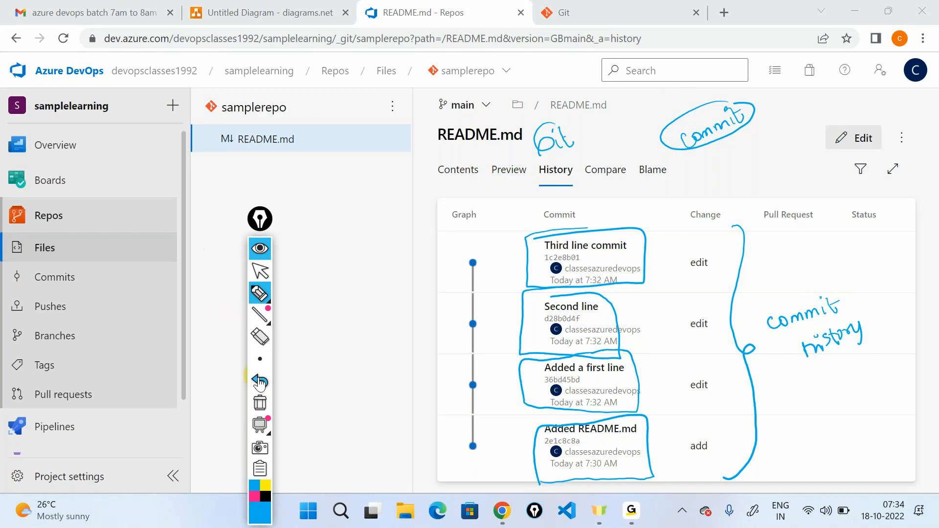
# - Clear the pen annotations and open the "Second line" commit to examine its side-by-side README.md changes
pyautogui.click(259, 402)
pyautogui.click(264, 249)
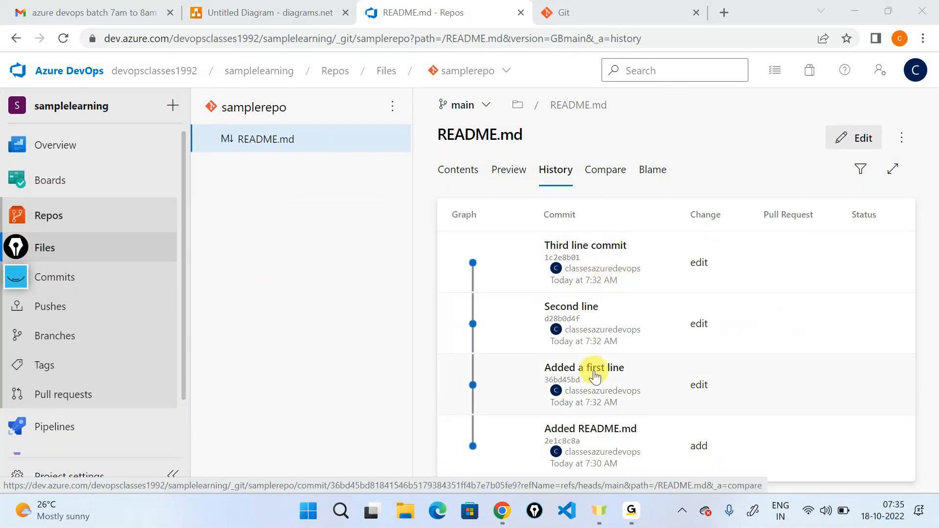
pyautogui.click(585, 308)
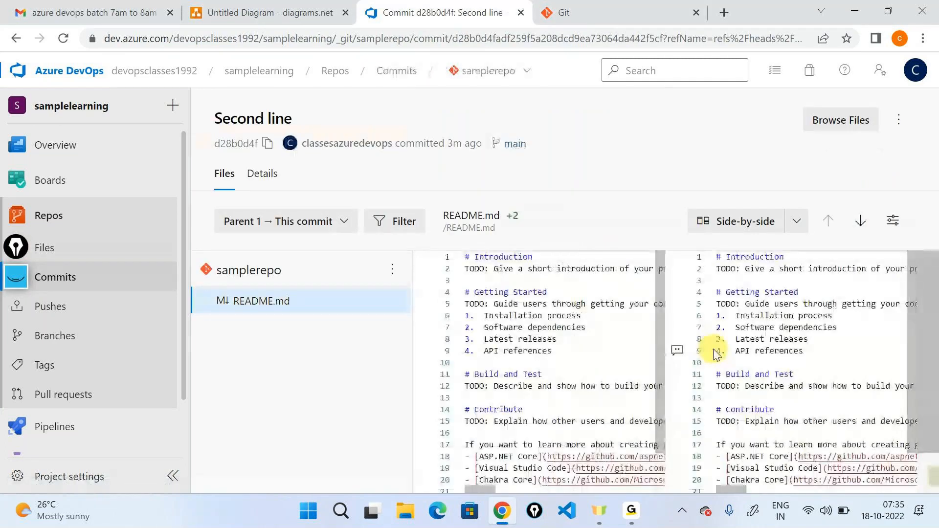
pyautogui.scroll(-1, 713, 348)
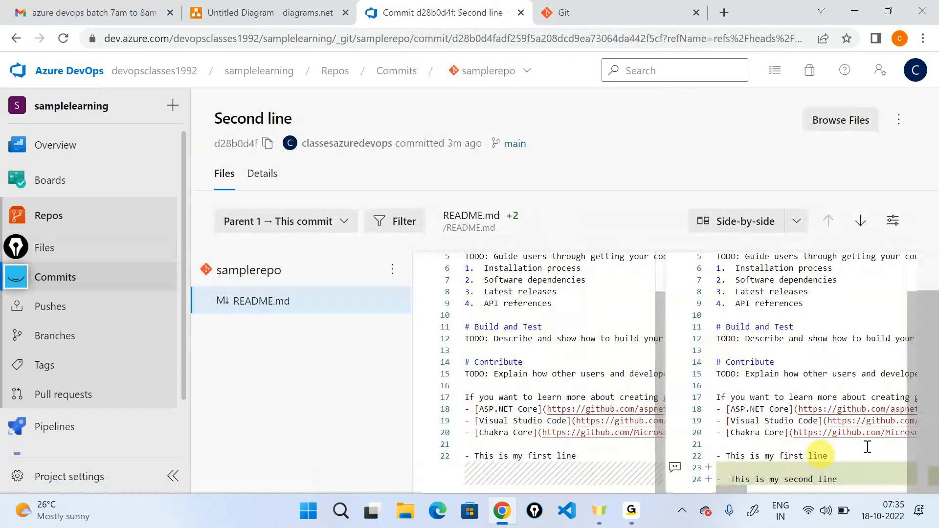
# - Draw a double-headed highlighter arrow above the comparison, linking the earlier and the changed version of README.md
pyautogui.click(17, 279)
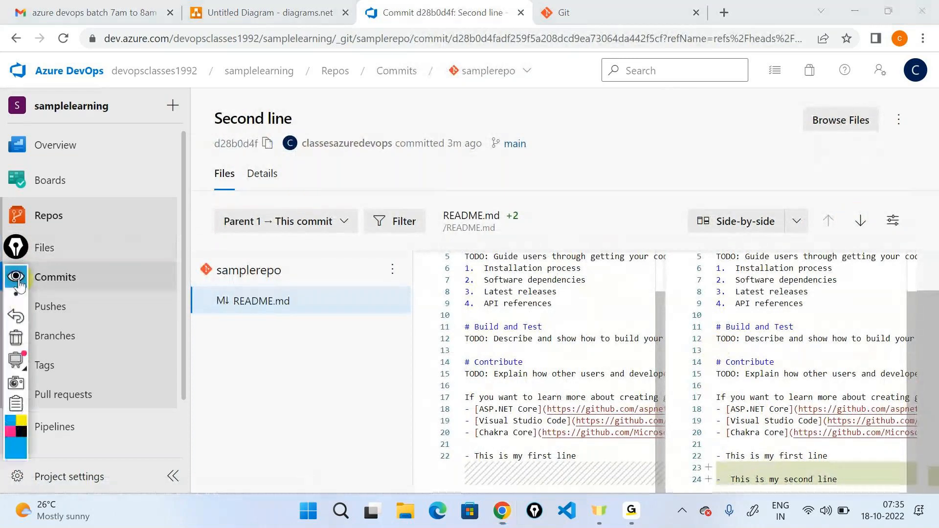
pyautogui.click(15, 321)
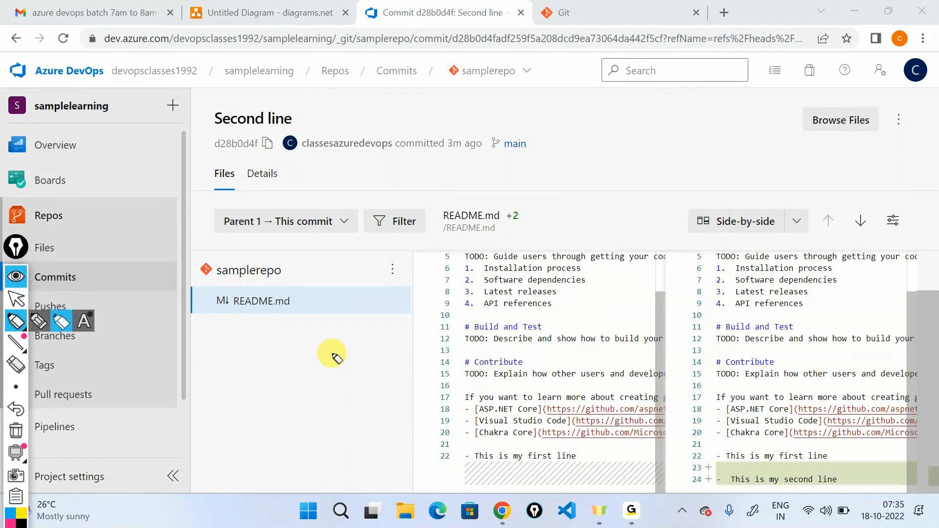
pyautogui.moveTo(483, 216)
pyautogui.mouseDown()
pyautogui.moveTo(518, 179)
pyautogui.moveTo(781, 191)
pyautogui.moveTo(771, 216)
pyautogui.mouseUp()
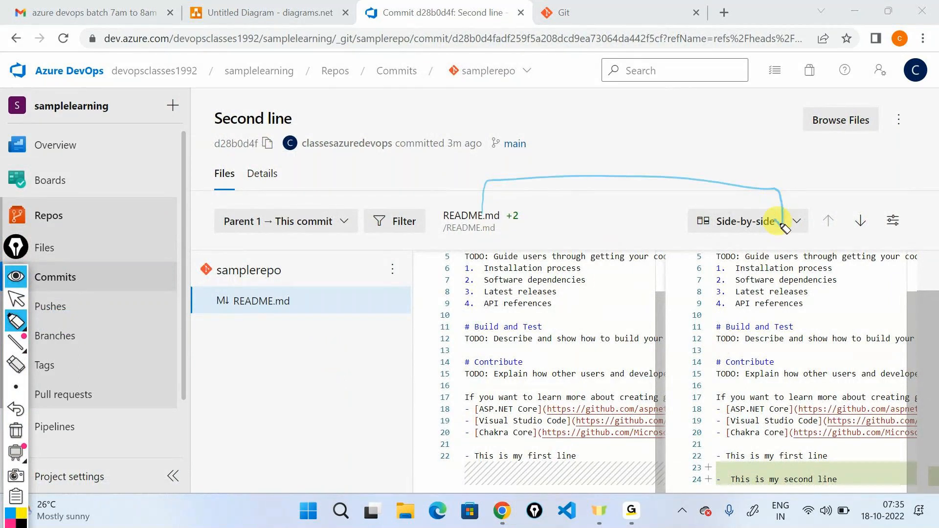
pyautogui.moveTo(468, 205)
pyautogui.mouseDown()
pyautogui.moveTo(481, 217)
pyautogui.moveTo(491, 207)
pyautogui.mouseUp()
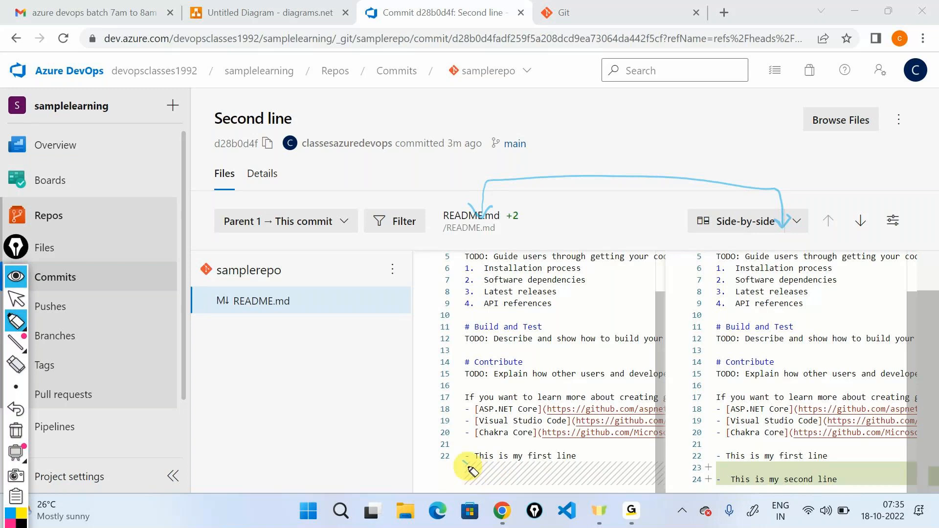
# - Bracket the differing lines at the end of both README.md versions and connect them with a double-headed arrow
pyautogui.moveTo(467, 469); pyautogui.dragTo(459, 489)
pyautogui.moveTo(597, 456)
pyautogui.mouseDown()
pyautogui.moveTo(684, 461)
pyautogui.moveTo(715, 493)
pyautogui.mouseUp()
pyautogui.moveTo(853, 445); pyautogui.dragTo(863, 487)
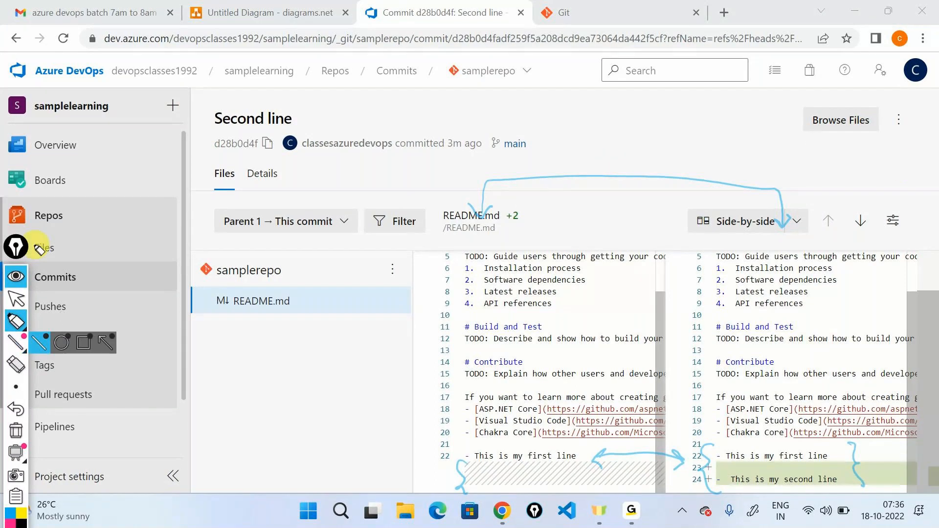
# - Move the annotation tools to the opposite side of the screen and circle the Commits entry in the project navigation
pyautogui.moveTo(17, 247); pyautogui.dragTo(901, 243)
pyautogui.moveTo(901, 319)
pyautogui.click(831, 315)
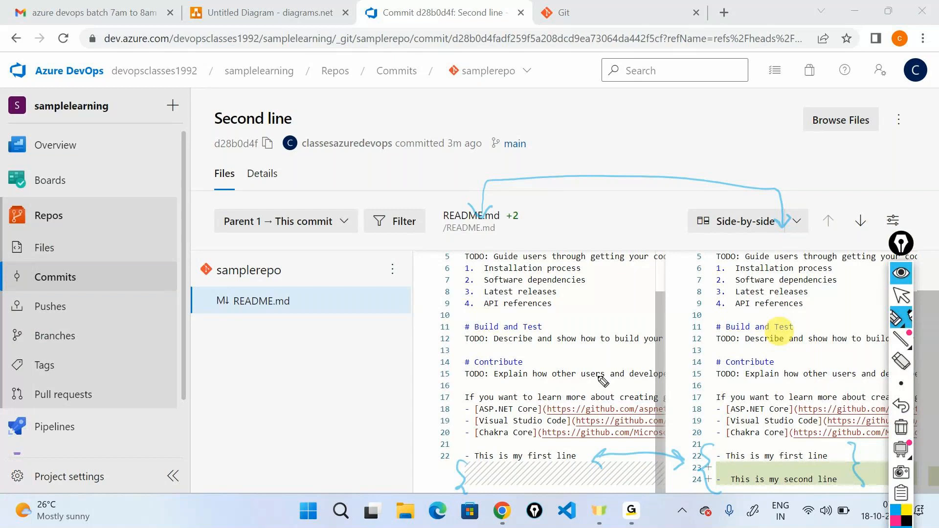
pyautogui.moveTo(87, 267)
pyautogui.mouseDown()
pyautogui.moveTo(20, 269)
pyautogui.moveTo(49, 298)
pyautogui.moveTo(103, 277)
pyautogui.mouseUp()
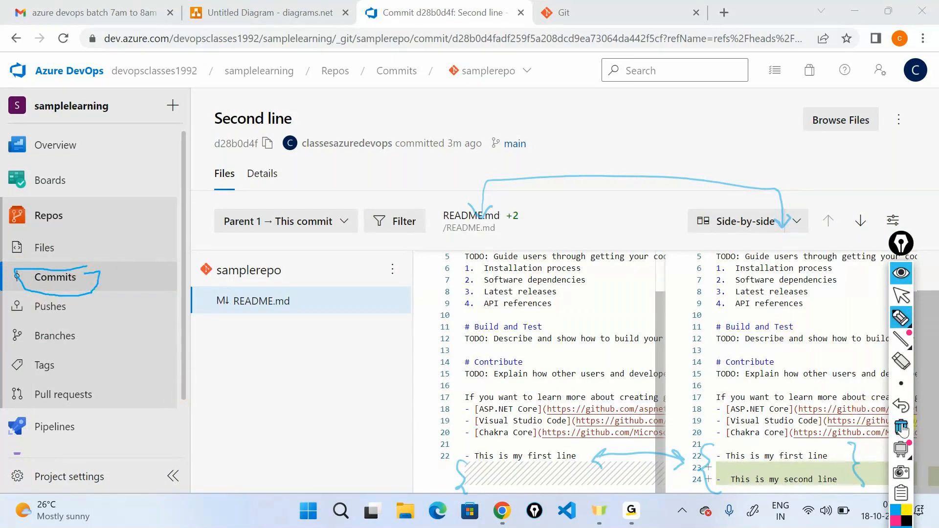
# - Clear the annotations, show samplerepo's commit list on the main branch and collapse the annotation tools
pyautogui.click(901, 426)
pyautogui.click(901, 295)
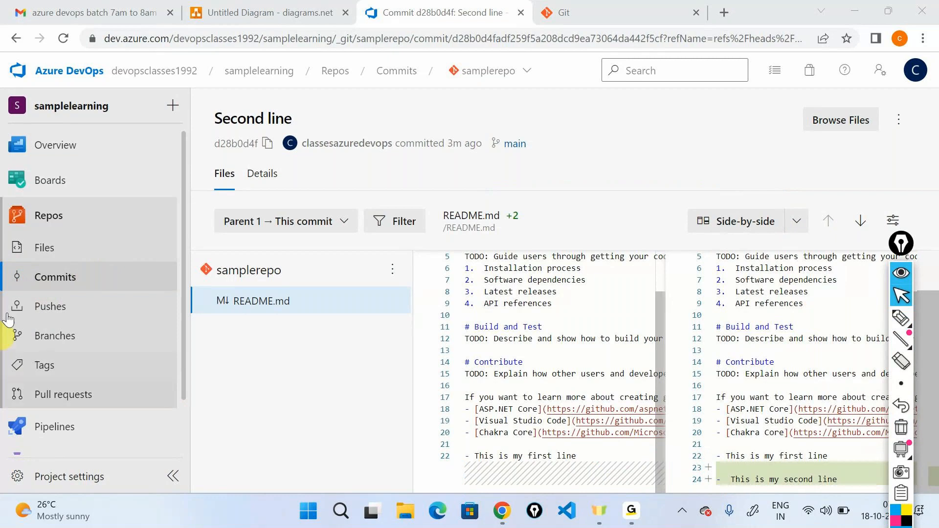
pyautogui.click(62, 249)
pyautogui.click(58, 275)
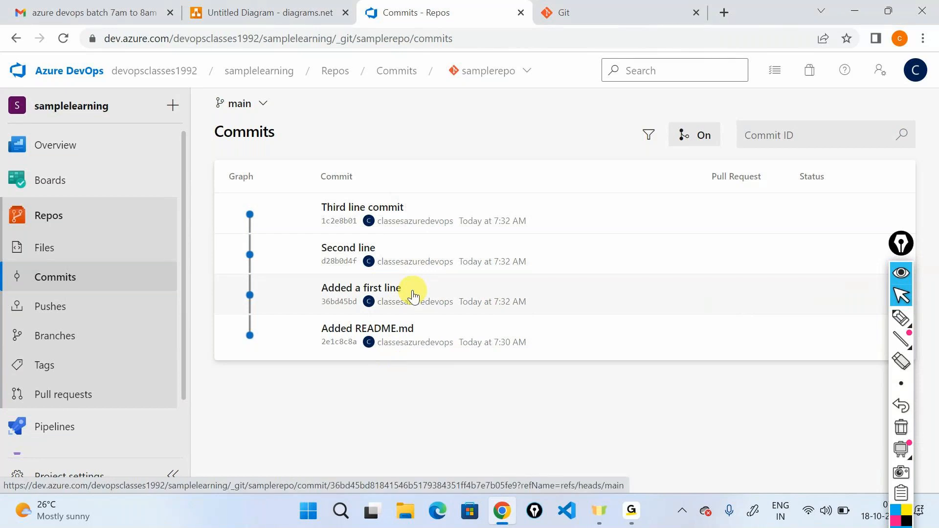
pyautogui.click(905, 249)
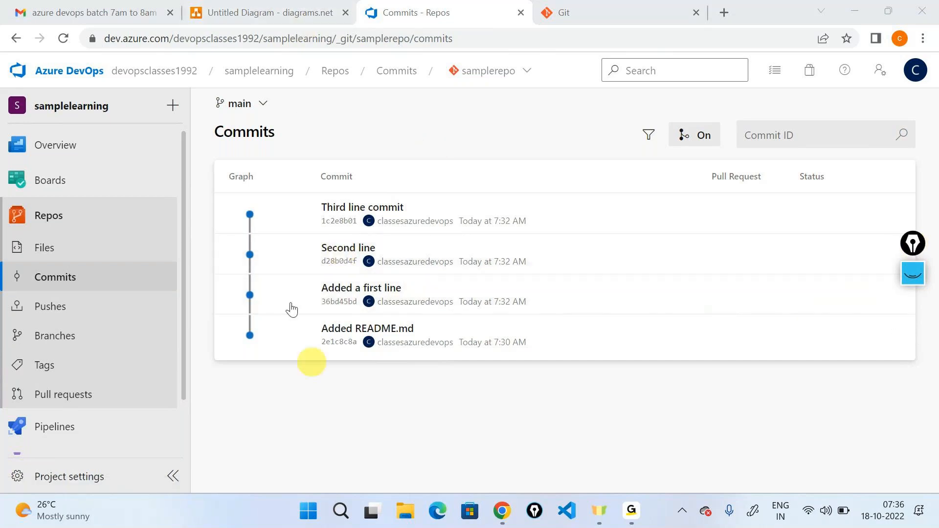
pyautogui.click(224, 6)
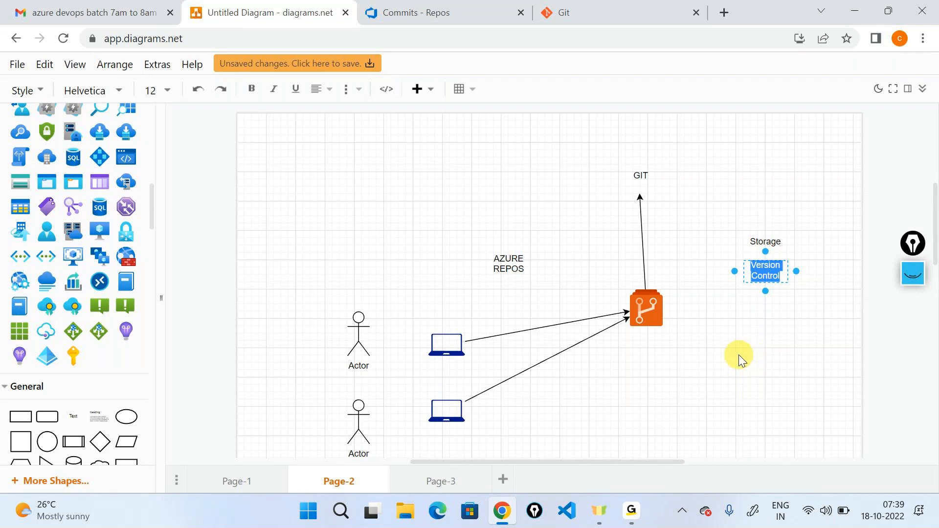
pyautogui.click(631, 510)
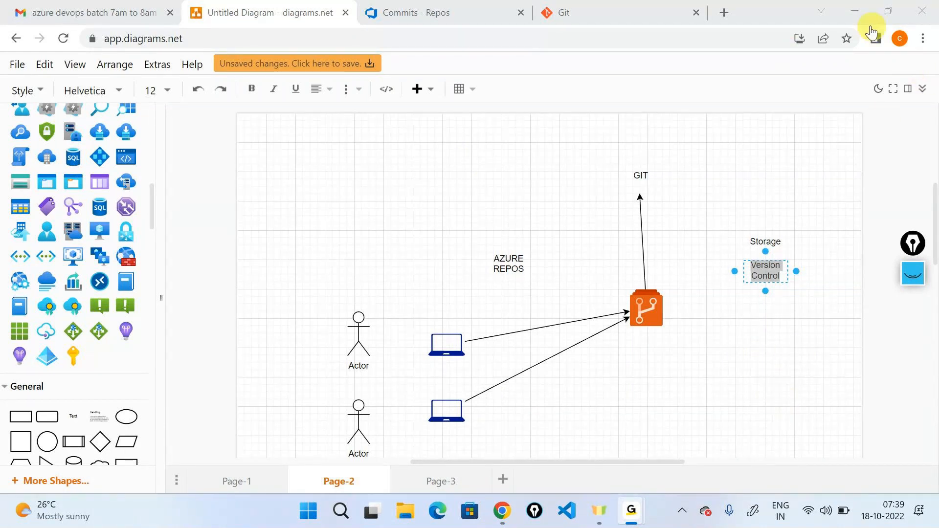
pyautogui.click(785, 14)
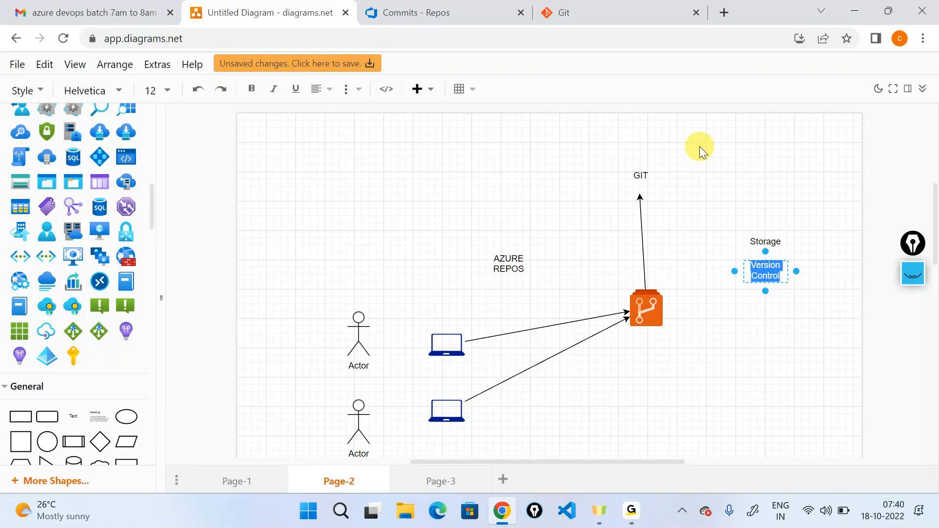
# - Return to Azure Repos and show the commits of the samplelearning repository
pyautogui.click(419, 11)
pyautogui.click(489, 73)
pyautogui.click(533, 130)
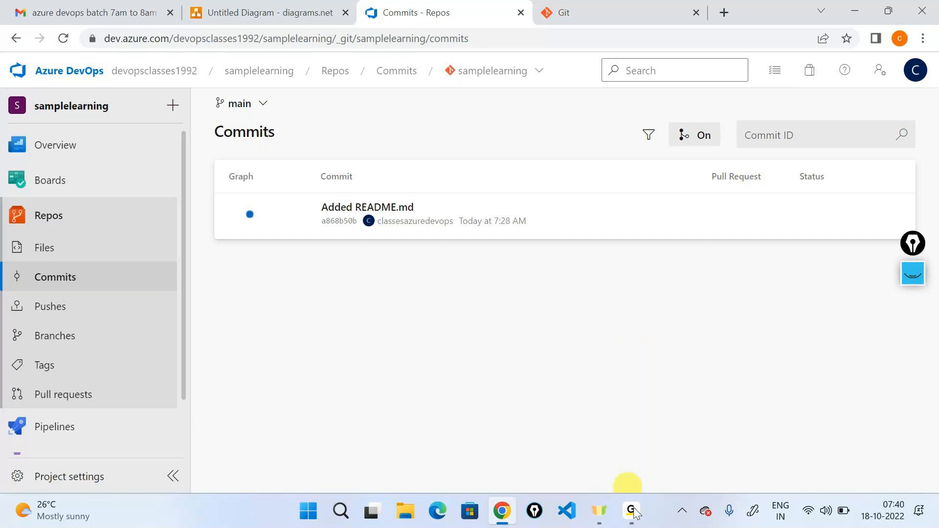
pyautogui.moveTo(631, 509)
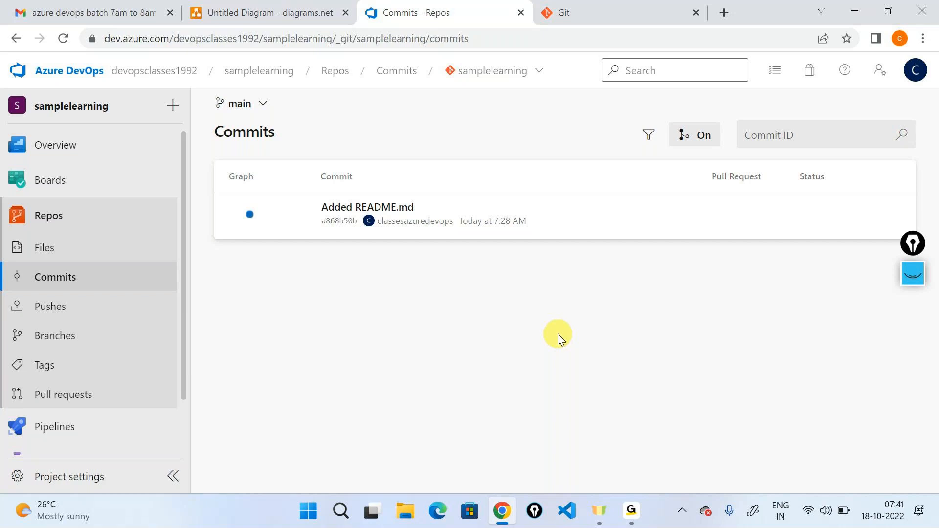
# - View the files of the samplelearning repository and switch to the files of samplerepo
pyautogui.click(42, 239)
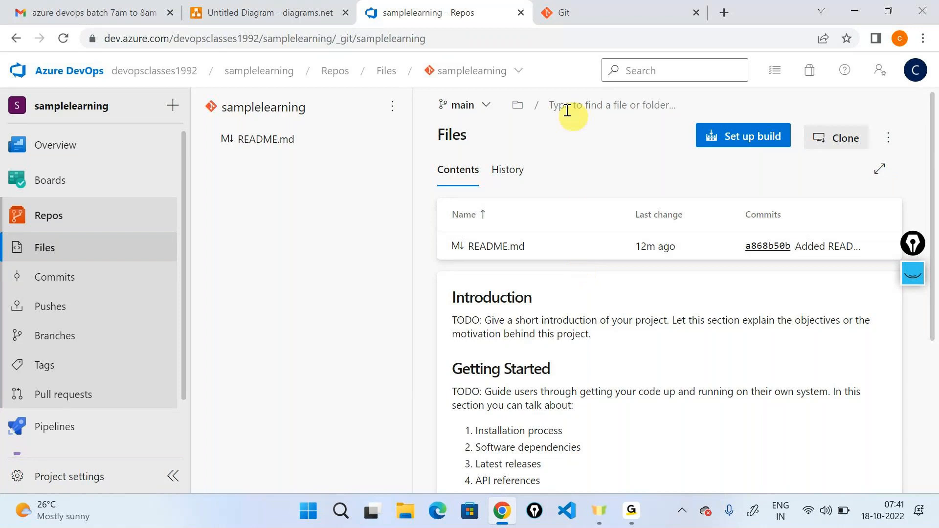
pyautogui.click(478, 72)
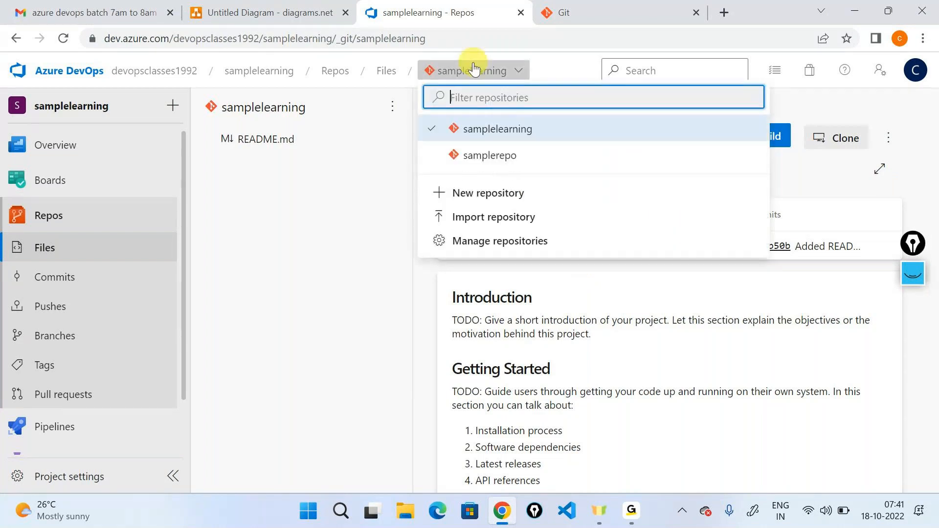
pyautogui.click(479, 155)
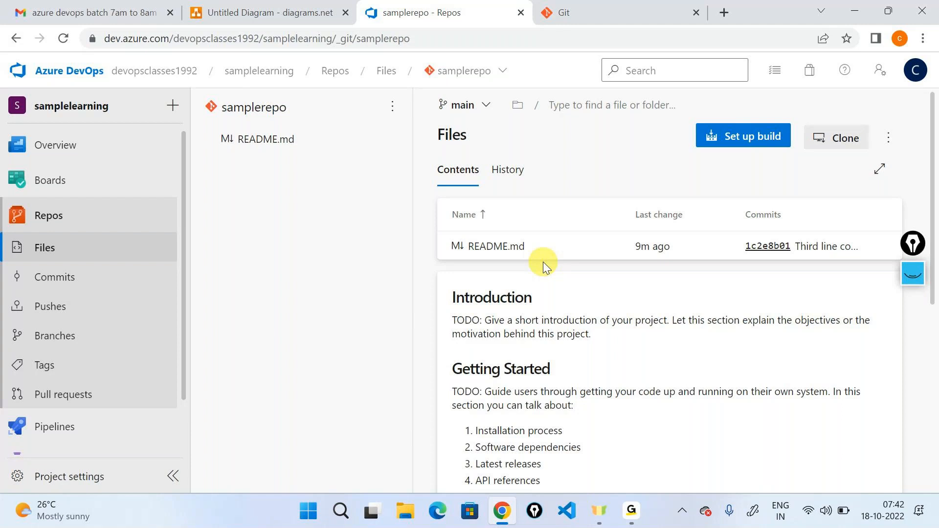
# - Open the organization's projects overview and handwrite a short pen label with an arrow pointing down to the samplelearning project
pyautogui.click(59, 82)
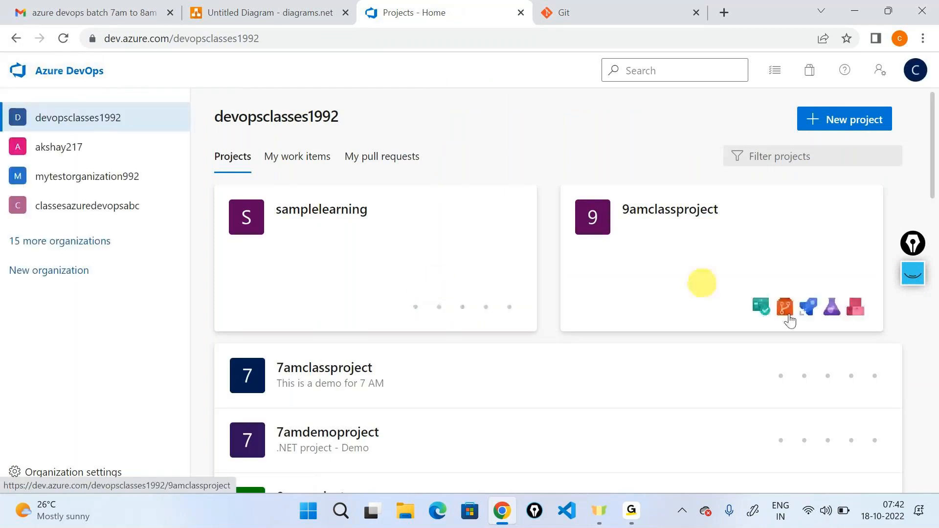
pyautogui.click(917, 283)
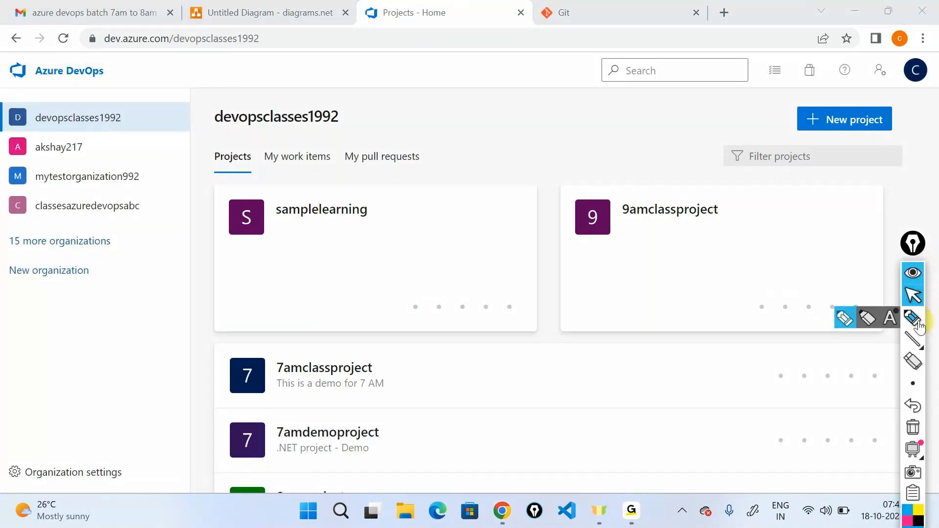
pyautogui.click(922, 324)
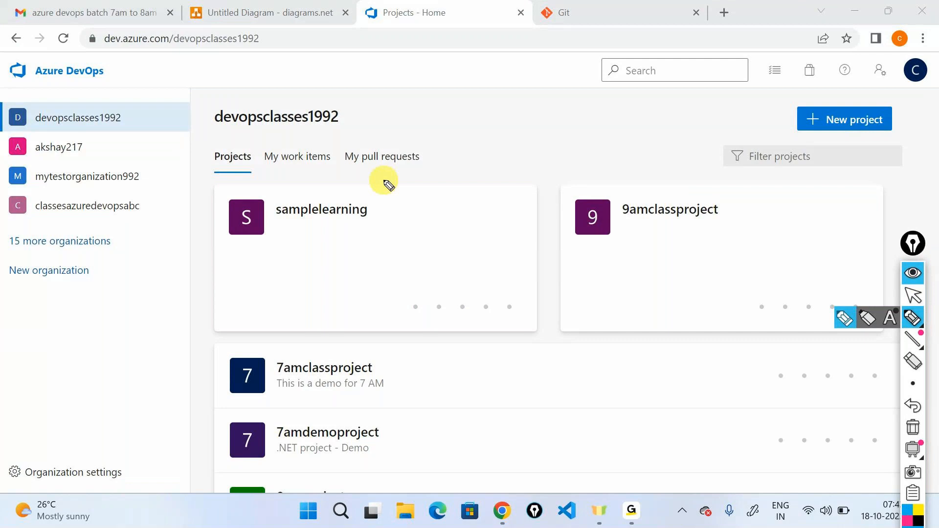
pyautogui.moveTo(456, 128)
pyautogui.mouseDown()
pyautogui.moveTo(445, 156)
pyautogui.moveTo(458, 155)
pyautogui.mouseUp()
pyautogui.moveTo(461, 146)
pyautogui.mouseDown()
pyautogui.moveTo(495, 146)
pyautogui.moveTo(483, 221)
pyautogui.moveTo(491, 211)
pyautogui.mouseUp()
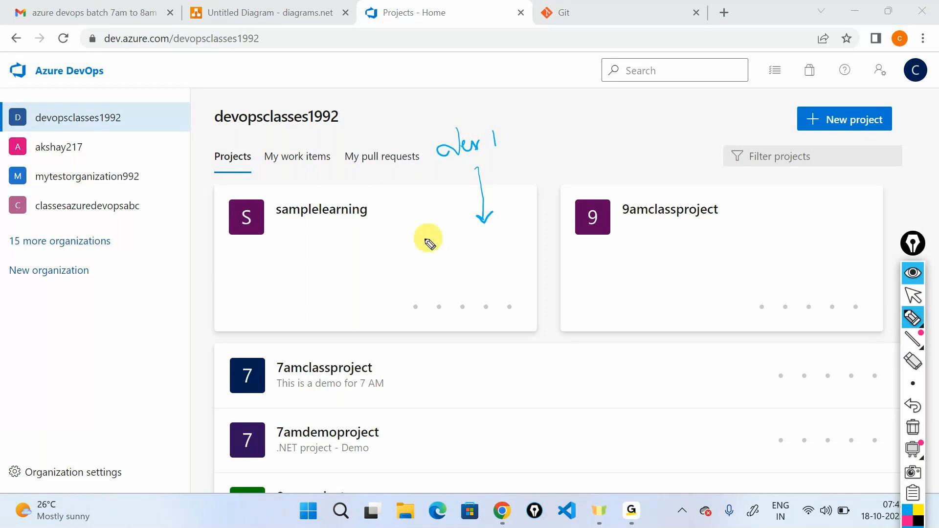
# - Handwrite boxed labels "repos 1" on samplelearning and "repos 2" on 9amclassproject, plus "dev 2" with arrows pointing to both projects
pyautogui.moveTo(321, 272)
pyautogui.mouseDown()
pyautogui.moveTo(327, 285)
pyautogui.moveTo(386, 263)
pyautogui.mouseUp()
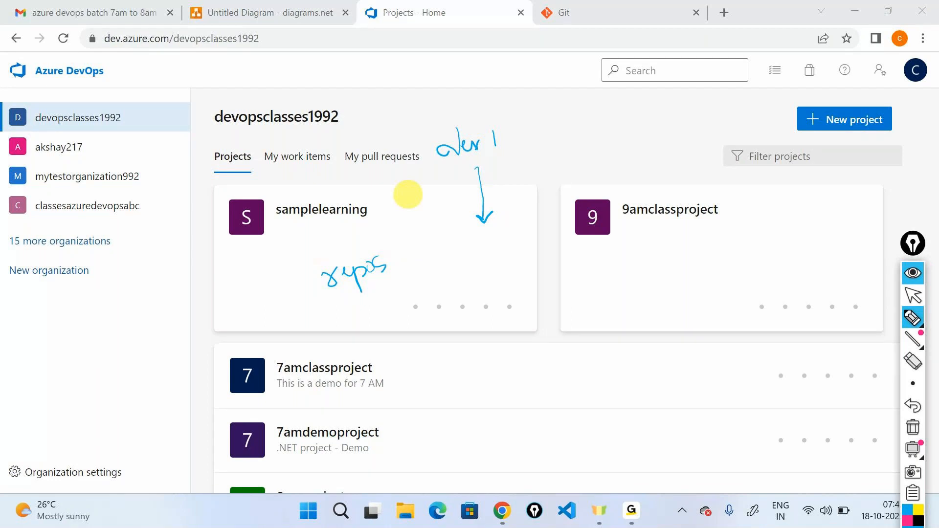
pyautogui.moveTo(617, 128)
pyautogui.mouseDown()
pyautogui.moveTo(620, 146)
pyautogui.moveTo(673, 138)
pyautogui.mouseUp()
pyautogui.moveTo(600, 164)
pyautogui.mouseDown()
pyautogui.moveTo(514, 195)
pyautogui.moveTo(661, 187)
pyautogui.moveTo(664, 174)
pyautogui.mouseUp()
pyautogui.moveTo(398, 256); pyautogui.dragTo(403, 270)
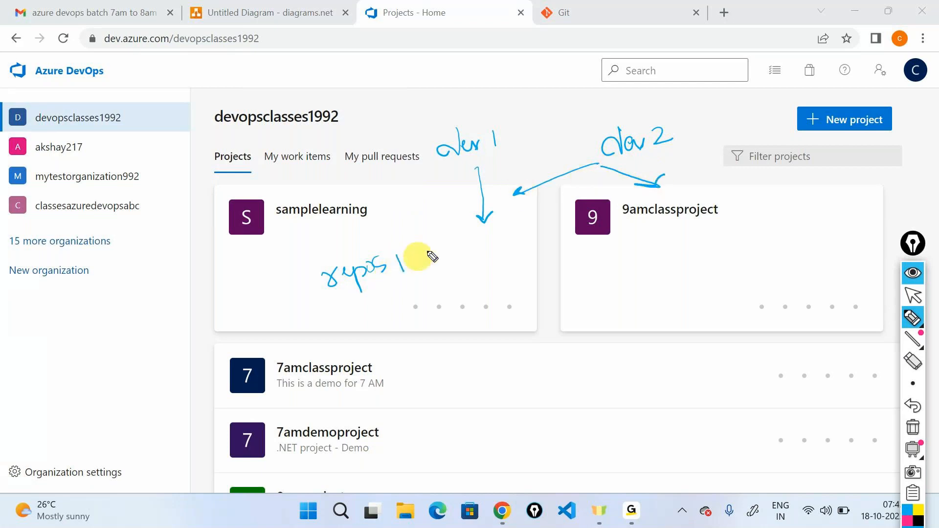
pyautogui.moveTo(608, 267)
pyautogui.mouseDown()
pyautogui.moveTo(625, 264)
pyautogui.moveTo(644, 281)
pyautogui.moveTo(660, 274)
pyautogui.moveTo(671, 251)
pyautogui.mouseUp()
pyautogui.moveTo(598, 296)
pyautogui.mouseDown()
pyautogui.moveTo(608, 298)
pyautogui.moveTo(598, 259)
pyautogui.moveTo(599, 286)
pyautogui.mouseUp()
pyautogui.moveTo(288, 264)
pyautogui.mouseDown()
pyautogui.moveTo(336, 303)
pyautogui.moveTo(286, 264)
pyautogui.mouseUp()
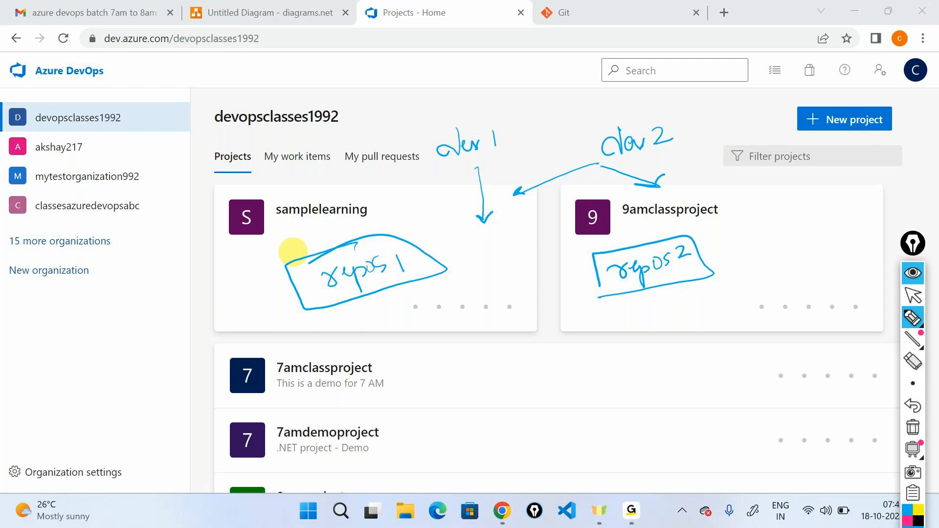
# - Clear the annotations, collapse the annotation tools and open the repository files of the samplelearning project
pyautogui.click(913, 427)
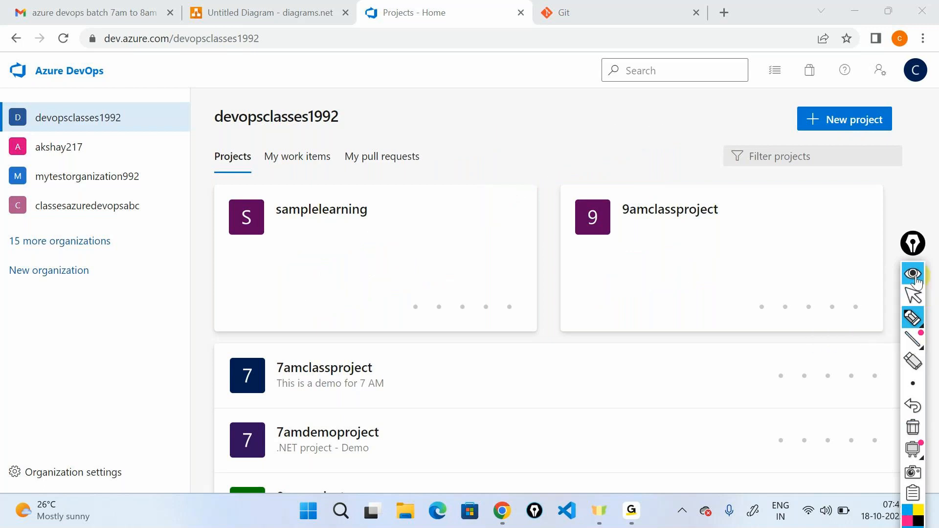
pyautogui.click(913, 243)
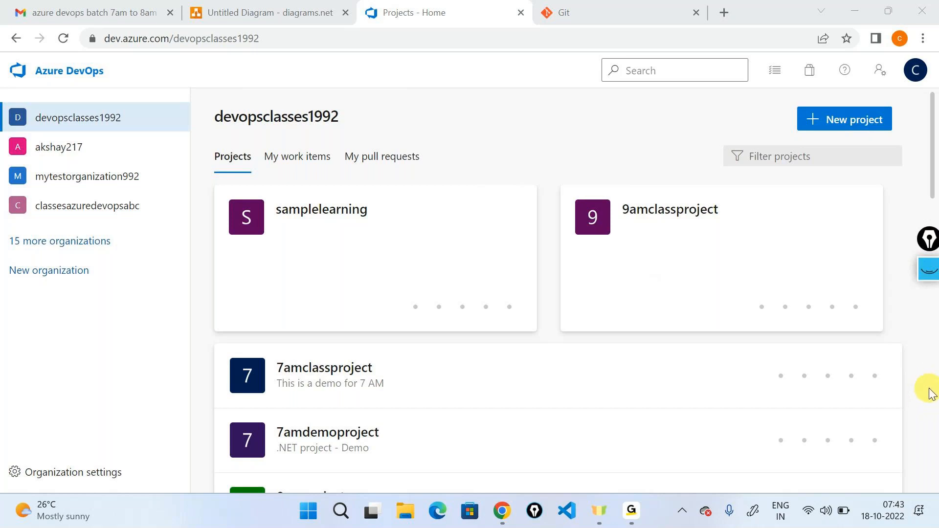
pyautogui.click(398, 271)
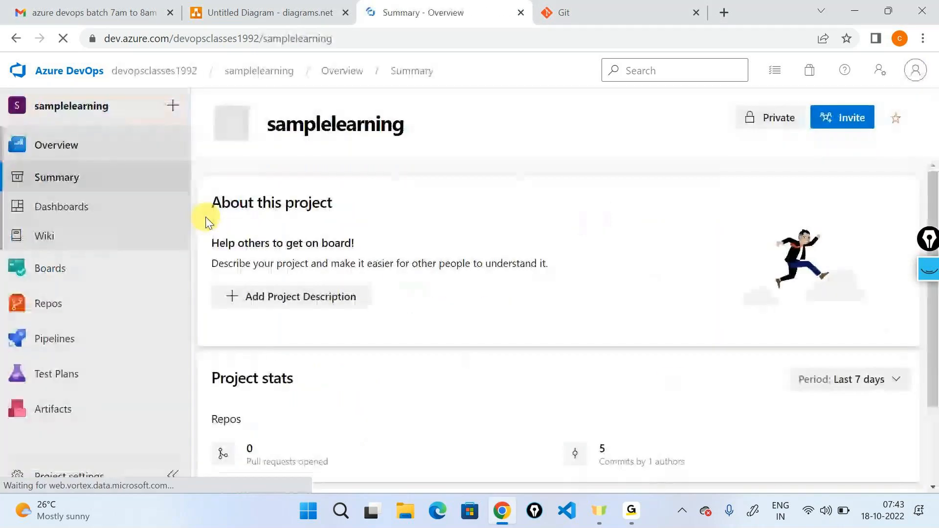
pyautogui.moveTo(64, 303)
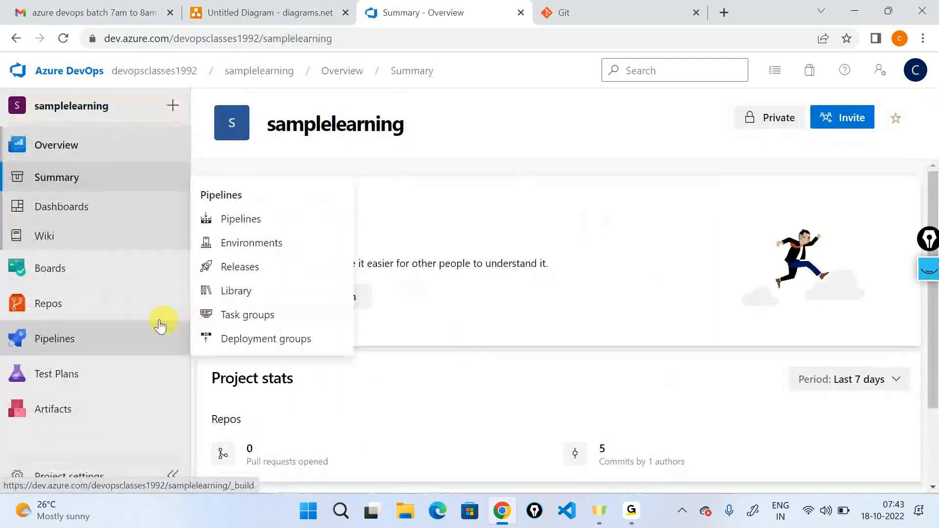
pyautogui.click(239, 328)
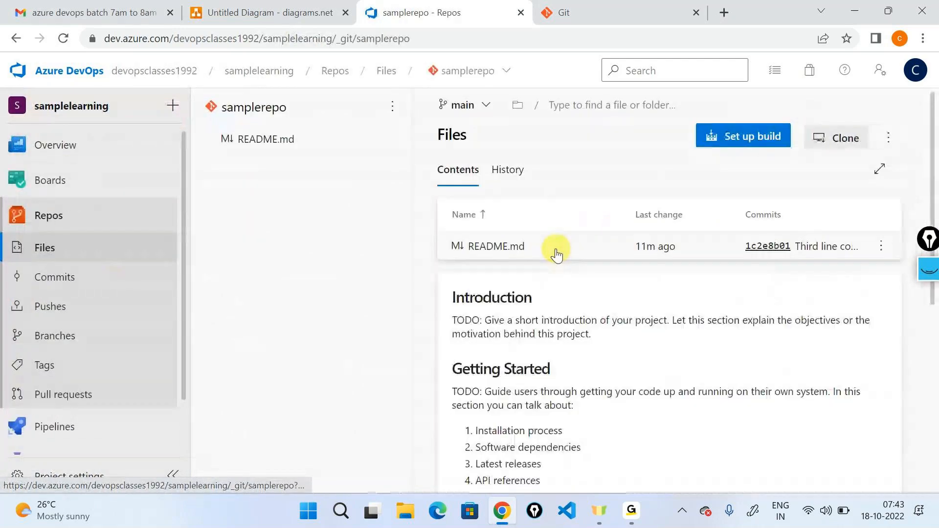
# - Create a new file named demodoc.txt in samplerepo on the main branch
pyautogui.click(888, 141)
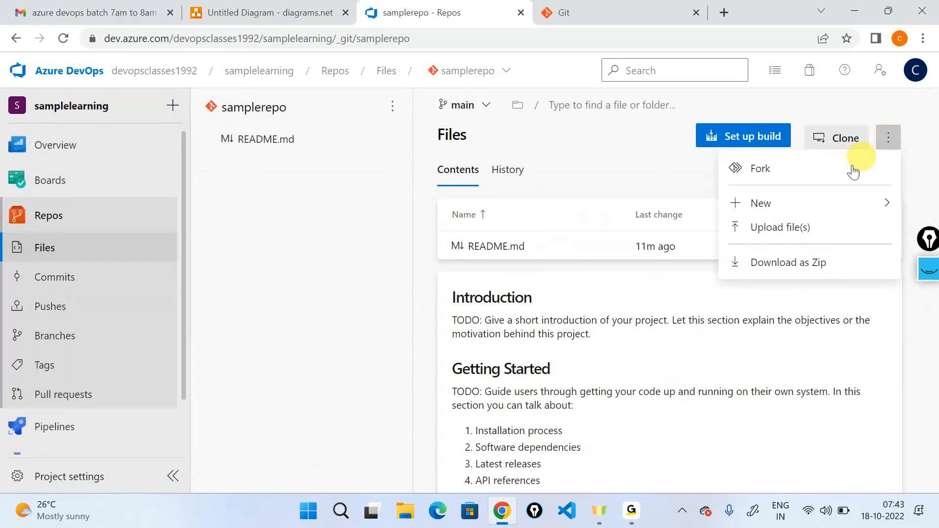
pyautogui.moveTo(820, 205)
pyautogui.click(624, 206)
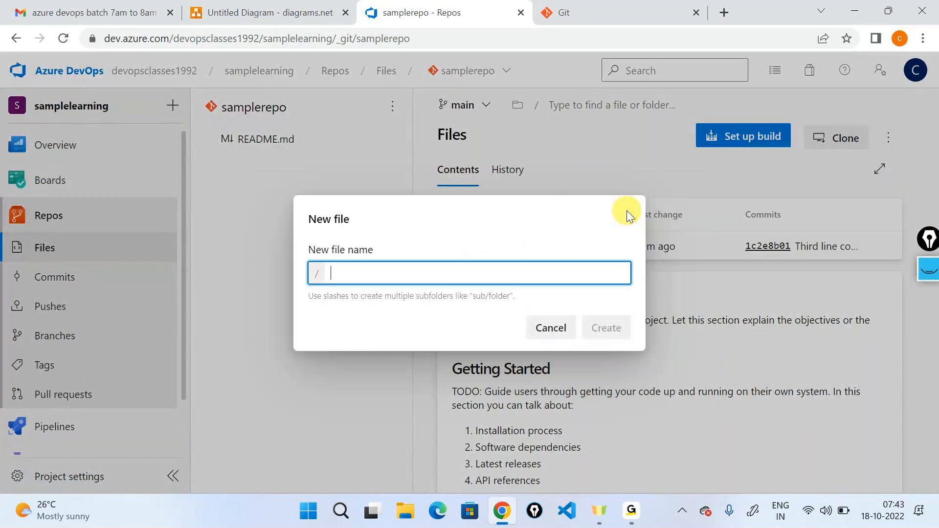
pyautogui.write('s')
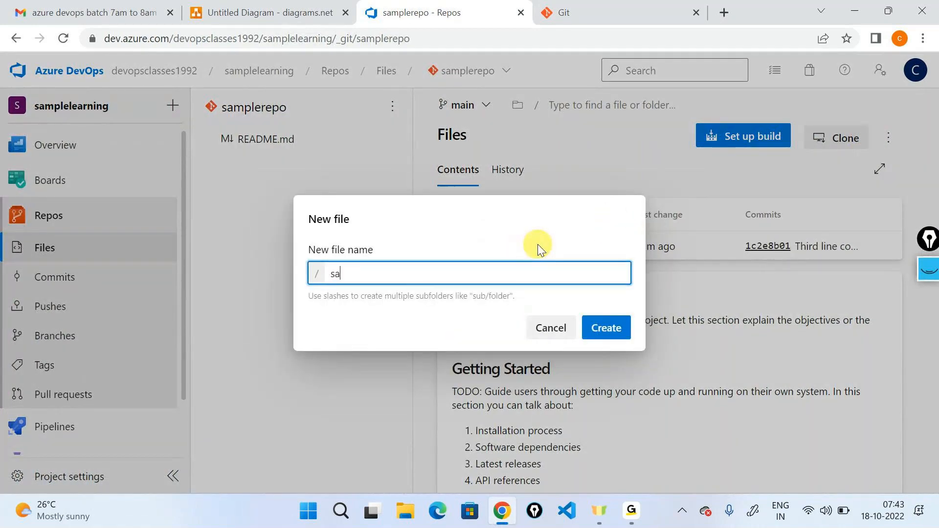
pyautogui.press('BackSpace')
pyautogui.write('demodoc')
pyautogui.click(591, 336)
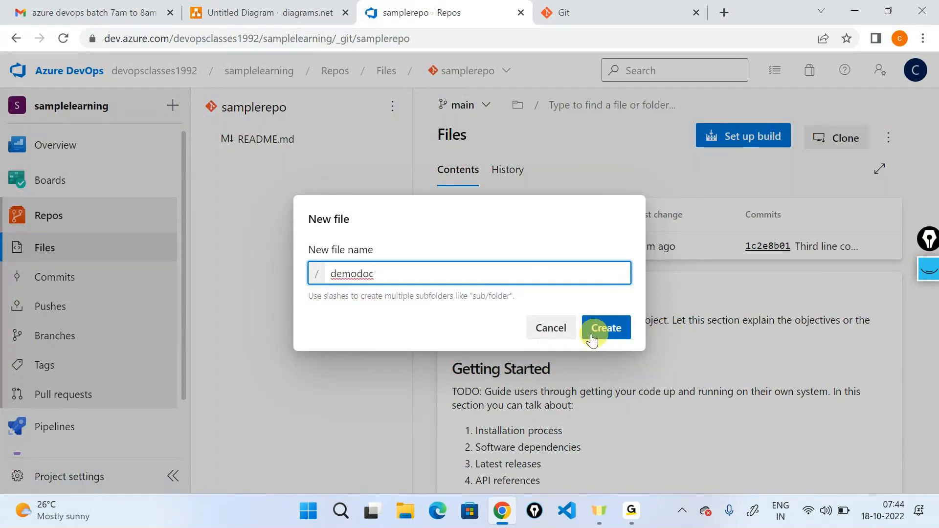
pyautogui.write('.')
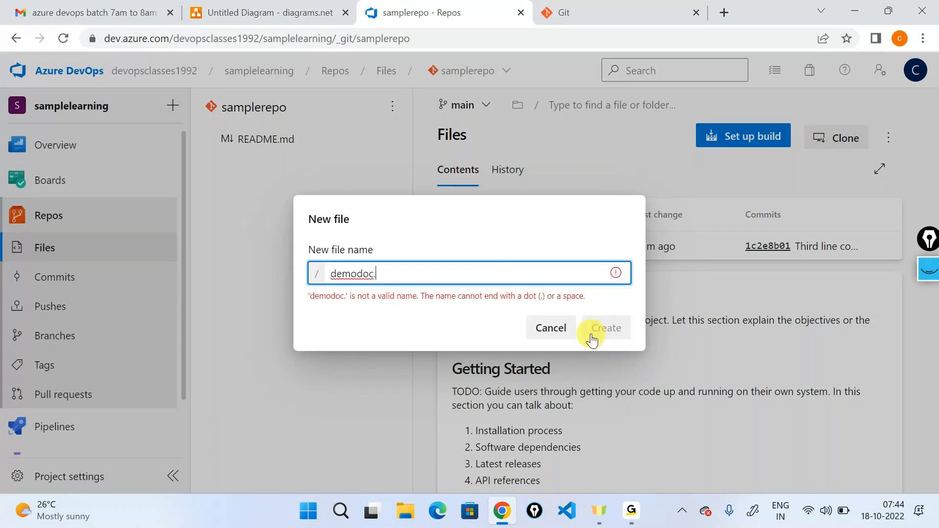
pyautogui.write('txt')
pyautogui.press('Return')
# - Write "This is a demo document that was added on Azure DevOps" as the content of demodoc.txt
pyautogui.write('This is a de')
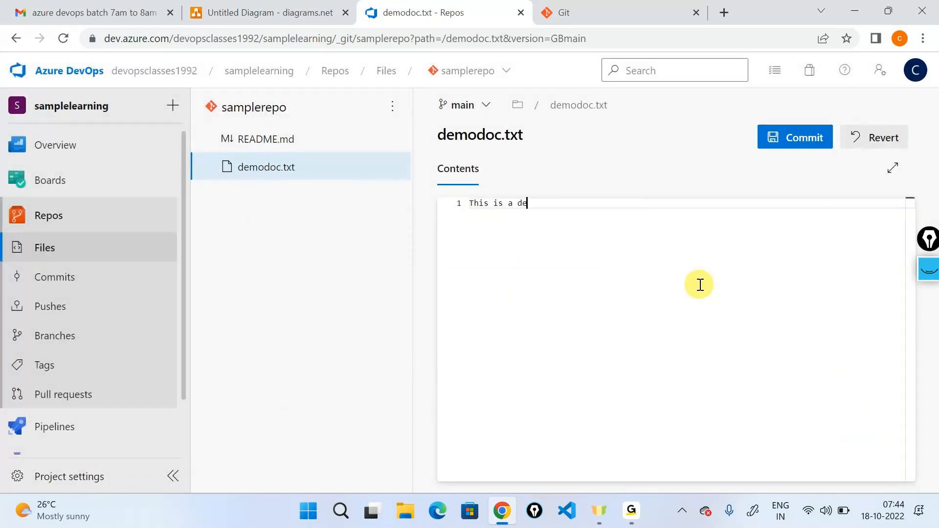
pyautogui.write('mo document that was added on A')
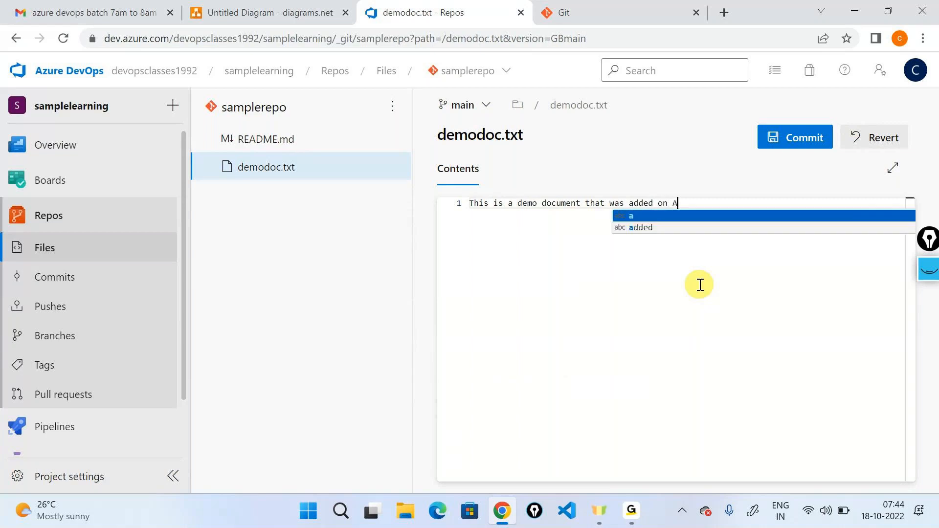
pyautogui.write('zure DevOps')
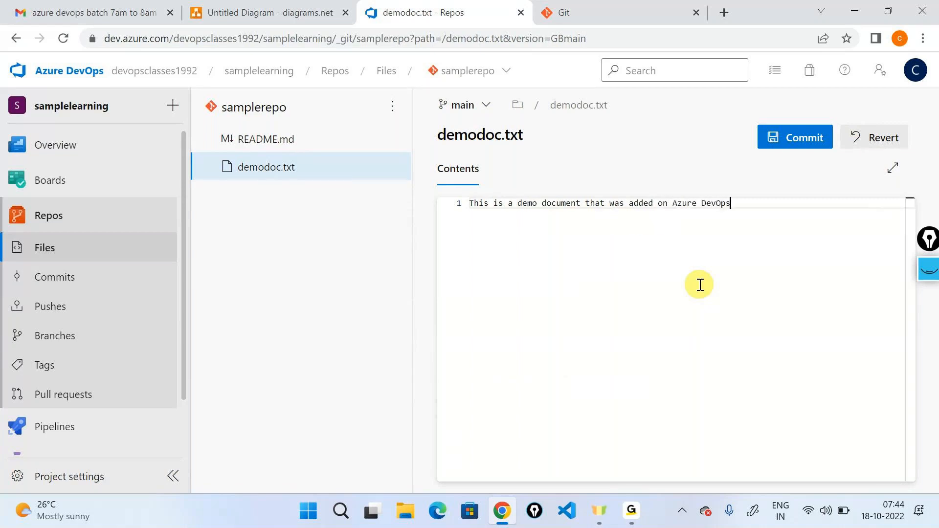
# - Commit demodoc.txt to the main branch with the comment "Added a new document"
pyautogui.click(798, 137)
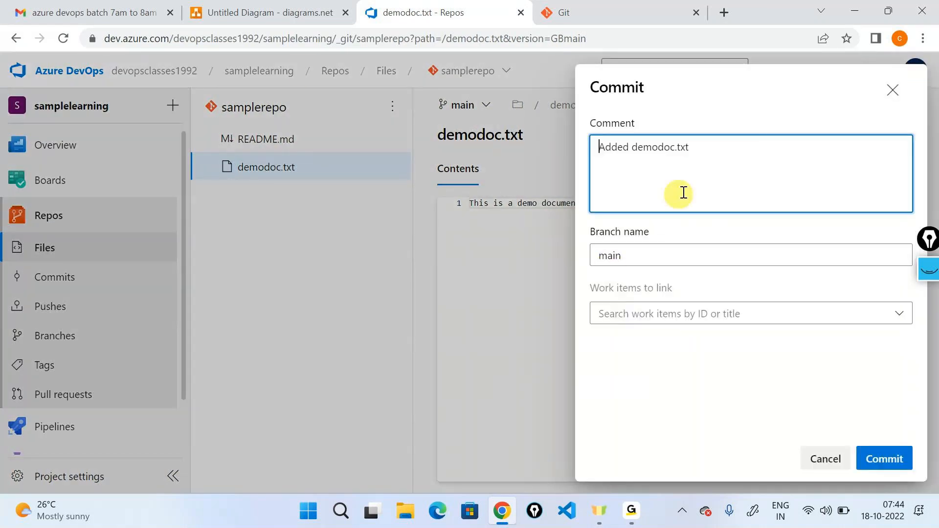
pyautogui.moveTo(681, 192); pyautogui.dragTo(301, 72)
pyautogui.write('Add')
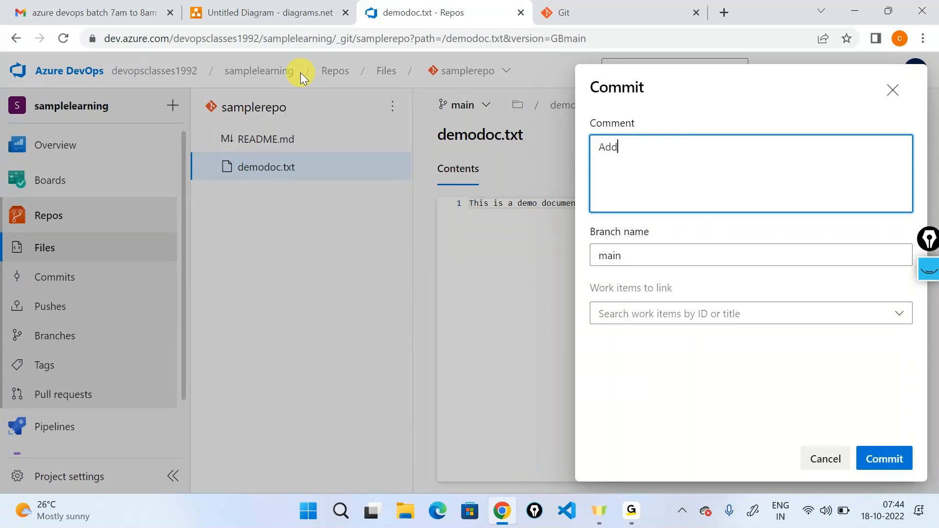
pyautogui.write('ed a new document')
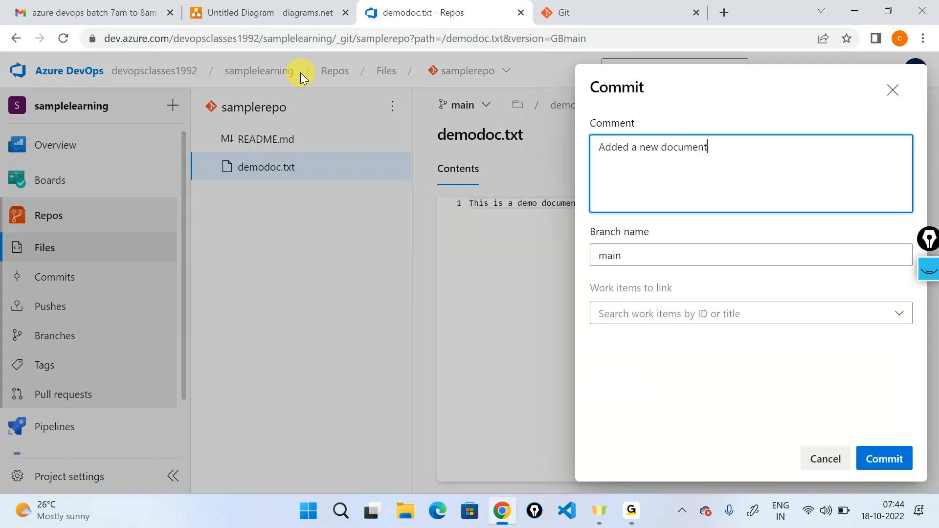
pyautogui.click(906, 459)
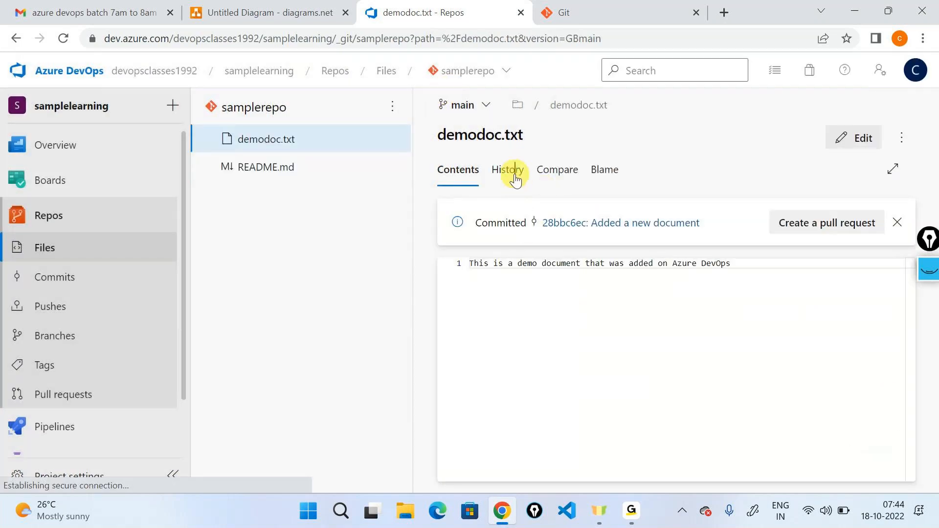
# - Open the newest commit from demodoc.txt's history and highlight its added line and commit ID
pyautogui.click(509, 171)
pyautogui.click(605, 341)
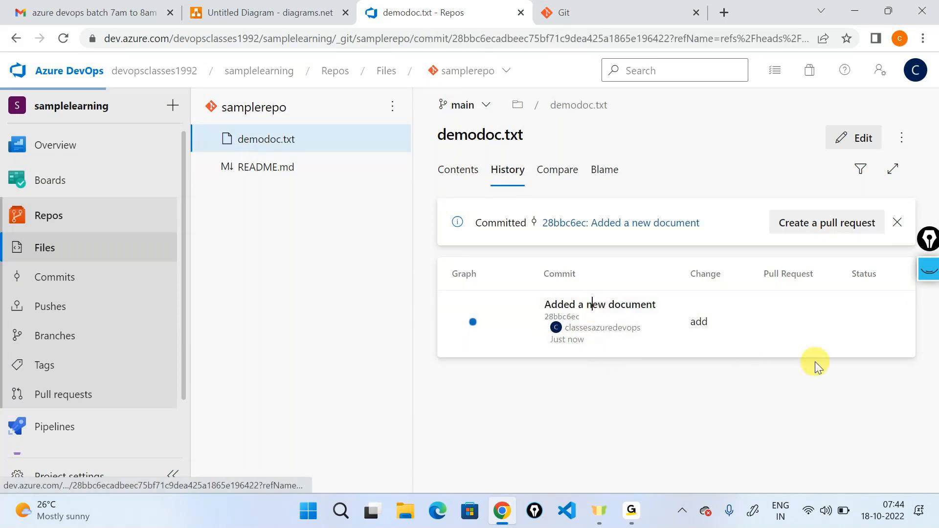
pyautogui.moveTo(793, 266); pyautogui.dragTo(192, 230)
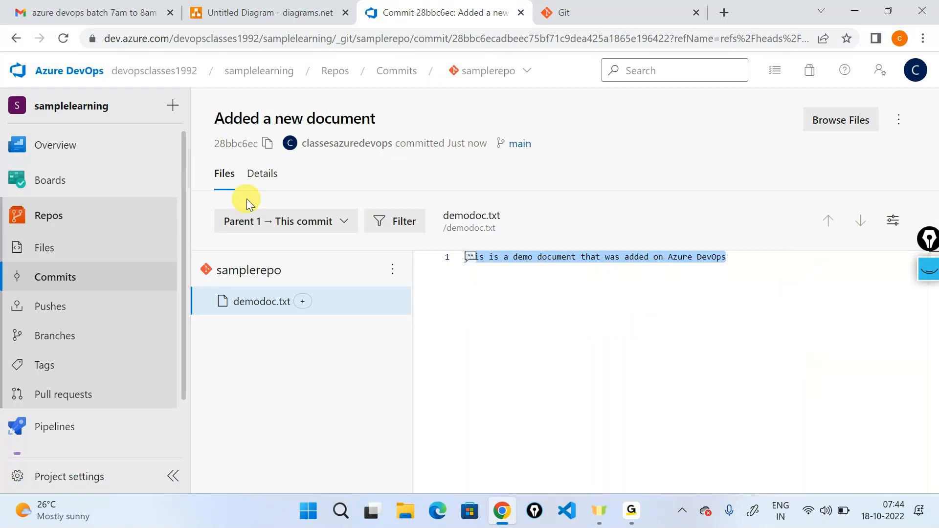
pyautogui.moveTo(214, 143); pyautogui.dragTo(258, 144)
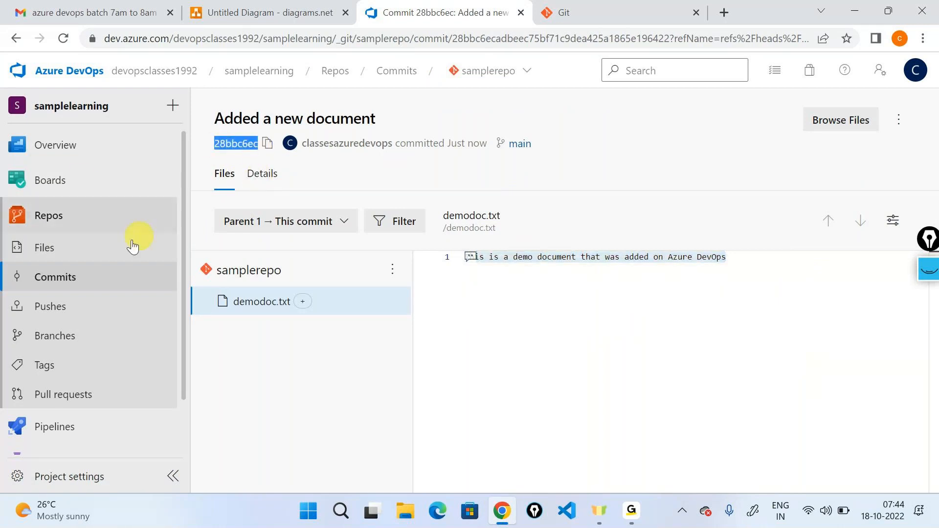
# - Return to samplerepo's files, open demodoc.txt and highlight its line of text
pyautogui.click(43, 247)
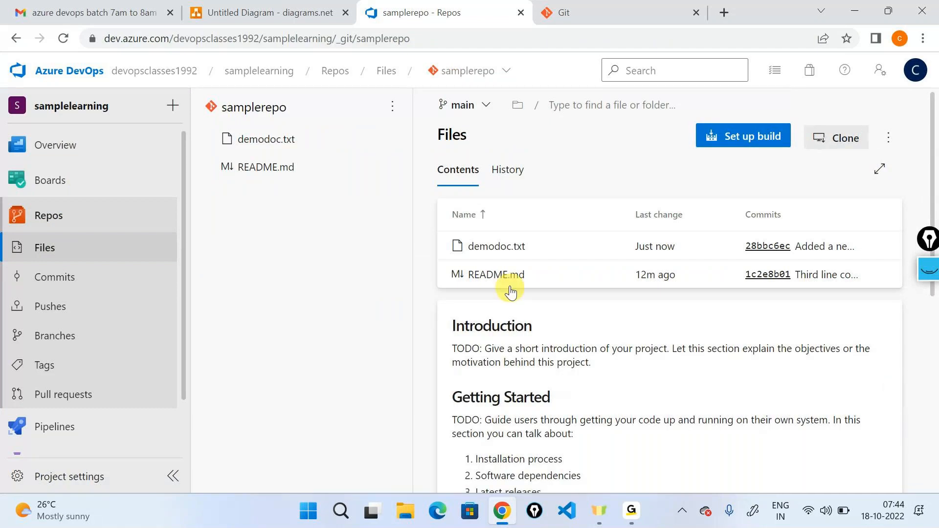
pyautogui.click(502, 246)
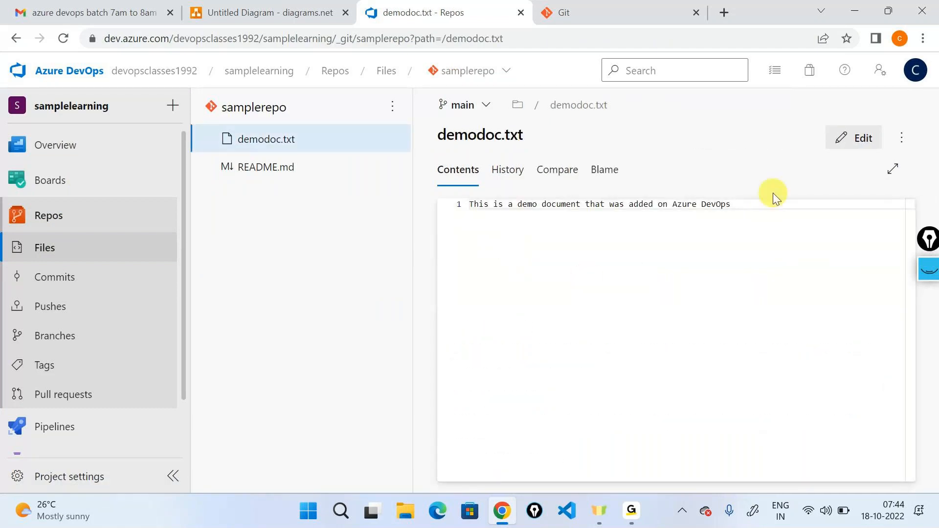
pyautogui.moveTo(788, 204); pyautogui.dragTo(387, 203)
pyautogui.click(645, 371)
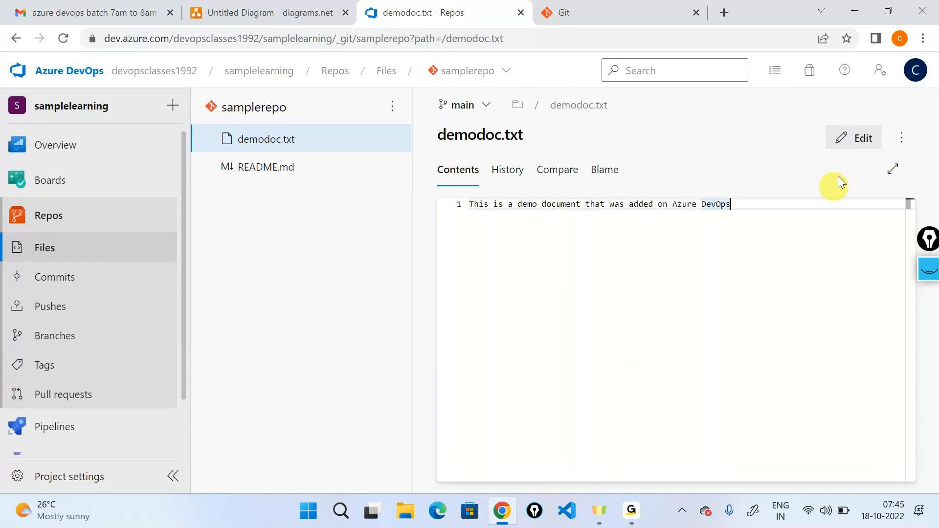
# - Edit demodoc.txt and add "This is second line" below a blank line, leaving the edit uncommitted
pyautogui.click(837, 137)
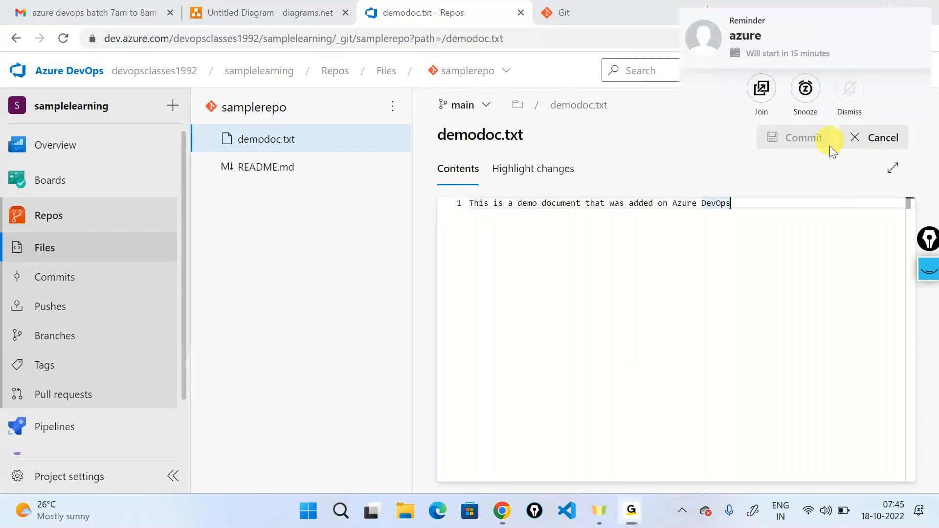
pyautogui.press('Return')
pyautogui.press('Return')
pyautogui.write('This is sre')
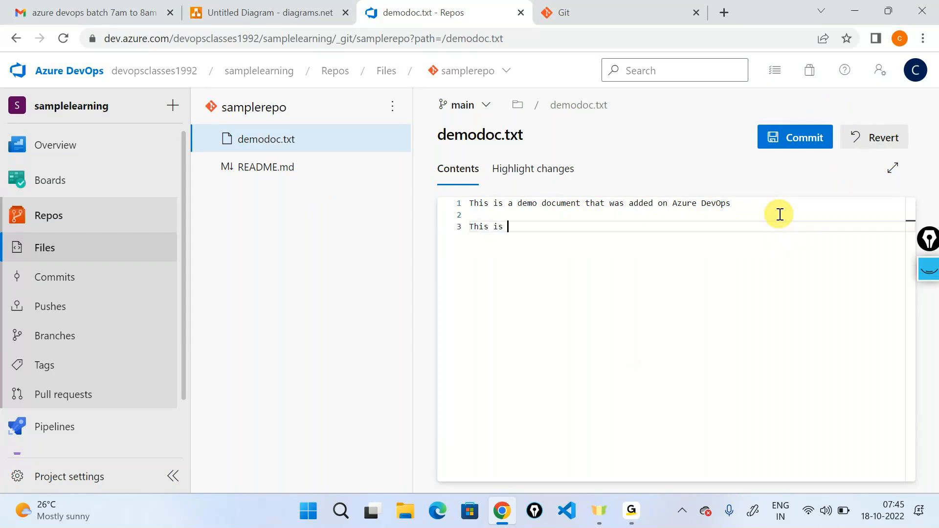
pyautogui.press('BackSpace')
pyautogui.press('BackSpace')
pyautogui.write('econd line')
# - Leave for README.md discarding the unsaved edit, check demodoc.txt again and return to samplerepo's file list
pyautogui.click(287, 175)
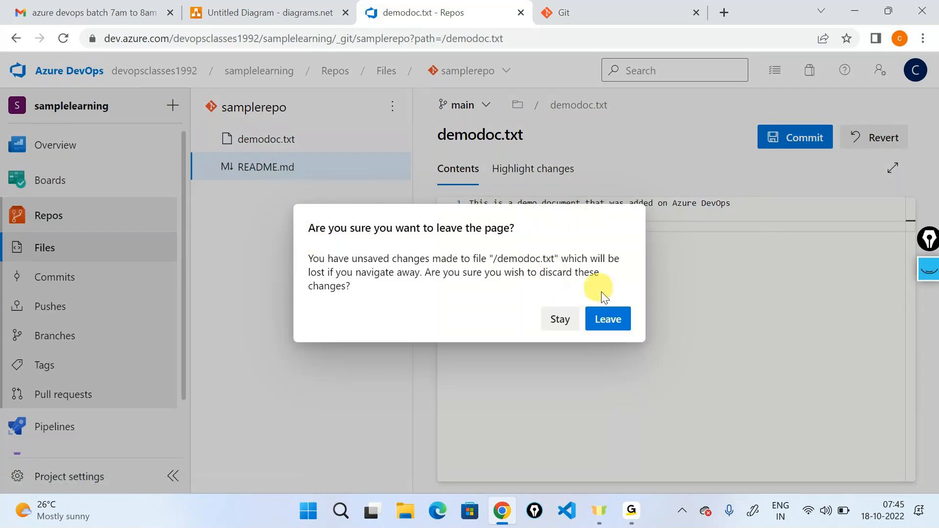
pyautogui.click(613, 318)
pyautogui.click(281, 139)
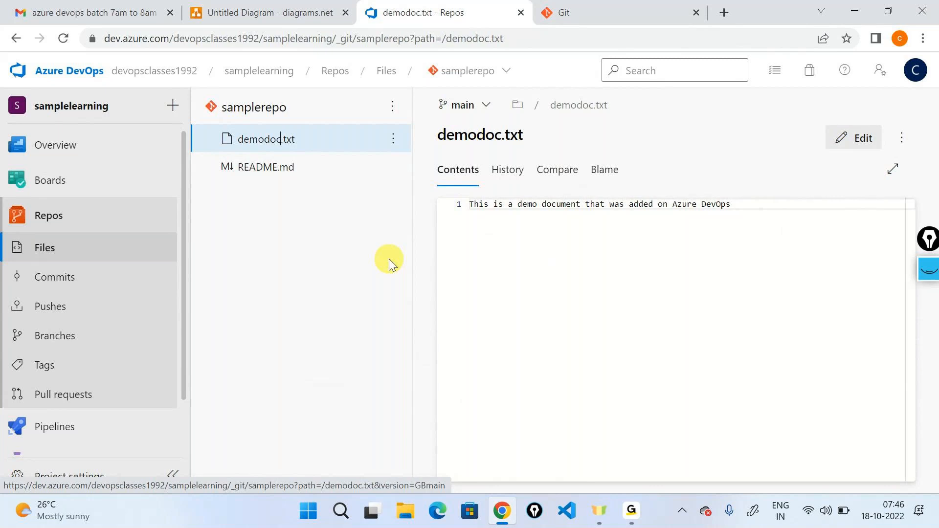
pyautogui.click(243, 107)
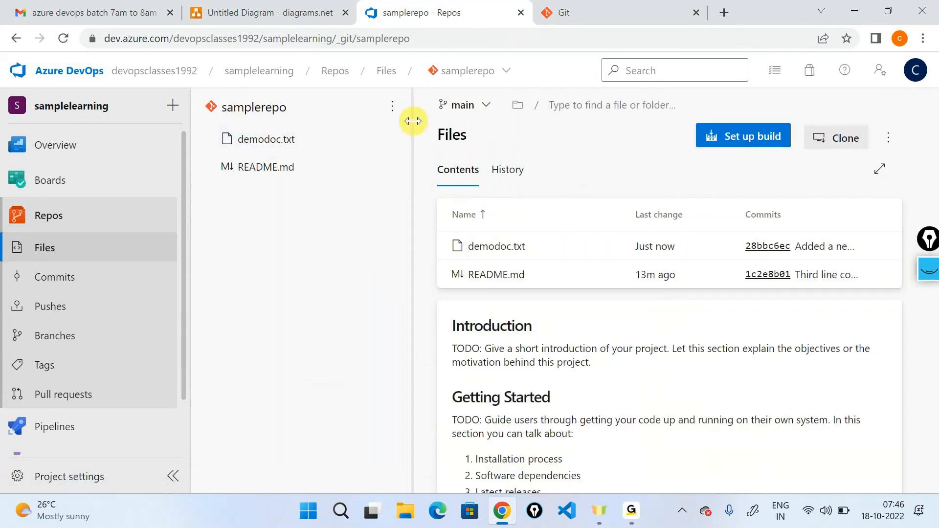
# - Switch to the diagrams.net diagram, add a new page and place an Azure Repos icon in its upper-left area
pyautogui.click(677, 7)
pyautogui.click(312, 8)
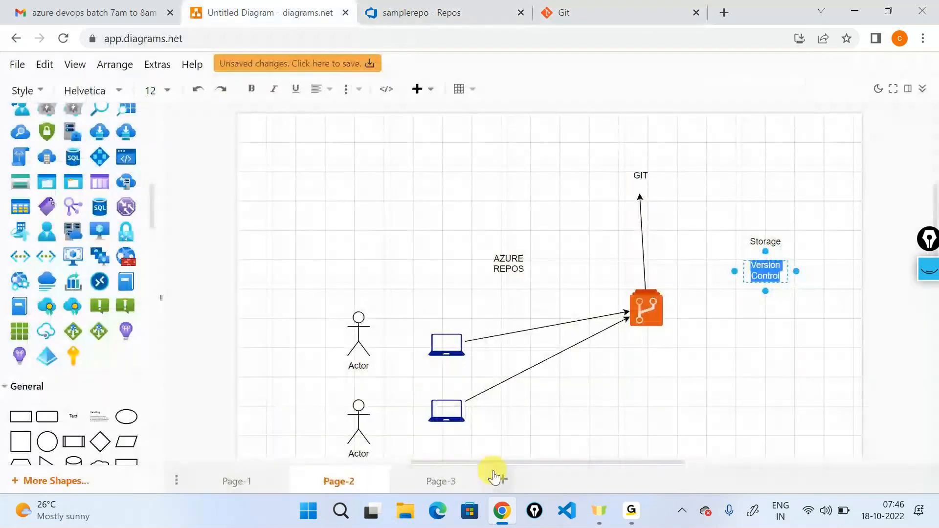
pyautogui.click(504, 480)
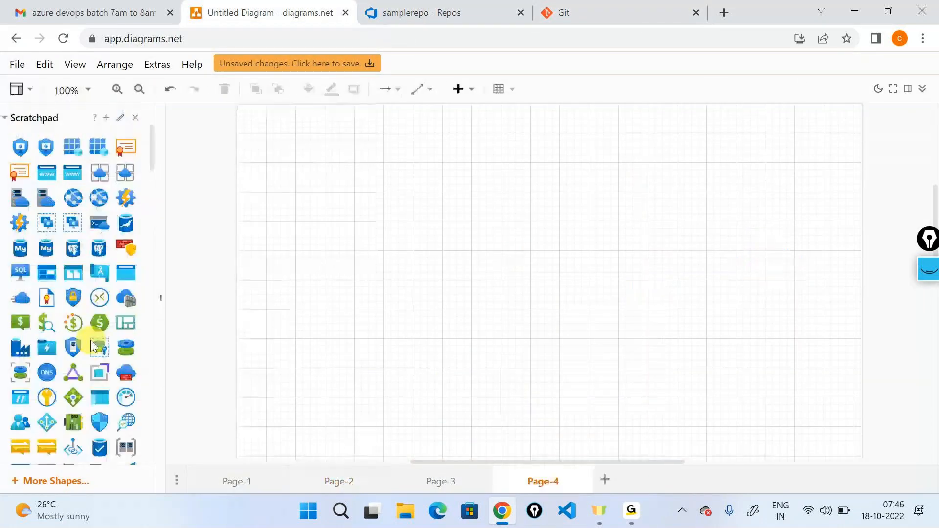
pyautogui.moveTo(75, 206); pyautogui.dragTo(354, 199)
pyautogui.click(513, 224)
# - Search the shapes for "laptop", place a laptop icon below the Azure Repos icon and connect them with a downward arrow
pyautogui.scroll(-1, 104, 347)
pyautogui.scroll(-5, 108, 346)
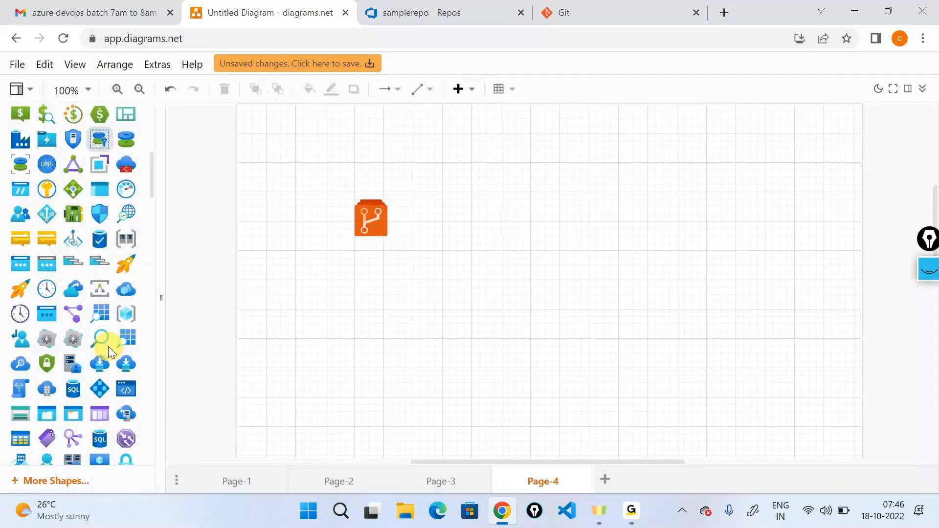
pyautogui.scroll(6, 108, 347)
pyautogui.scroll(-2, 107, 346)
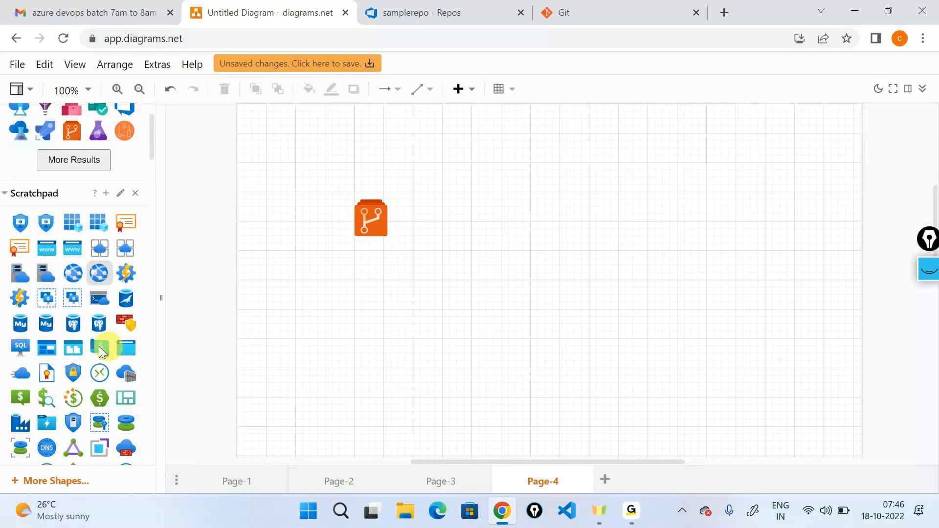
pyautogui.scroll(2, 80, 327)
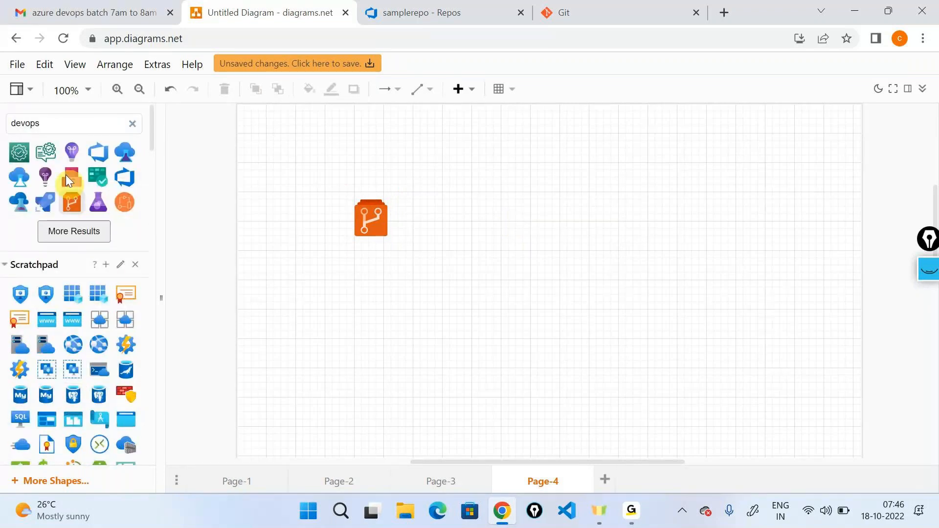
pyautogui.doubleClick(48, 125)
pyautogui.write('laptop')
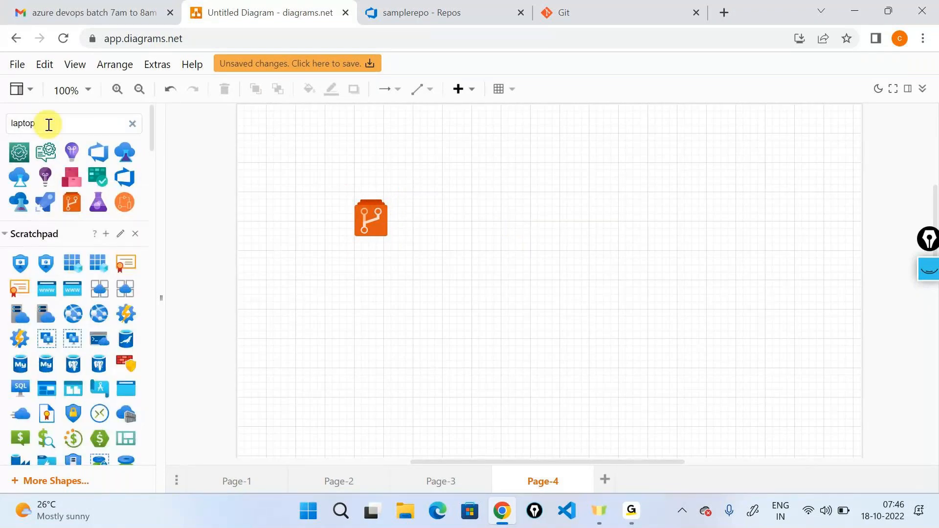
pyautogui.press('Return')
pyautogui.moveTo(39, 185); pyautogui.dragTo(351, 367)
pyautogui.moveTo(371, 263); pyautogui.dragTo(369, 365)
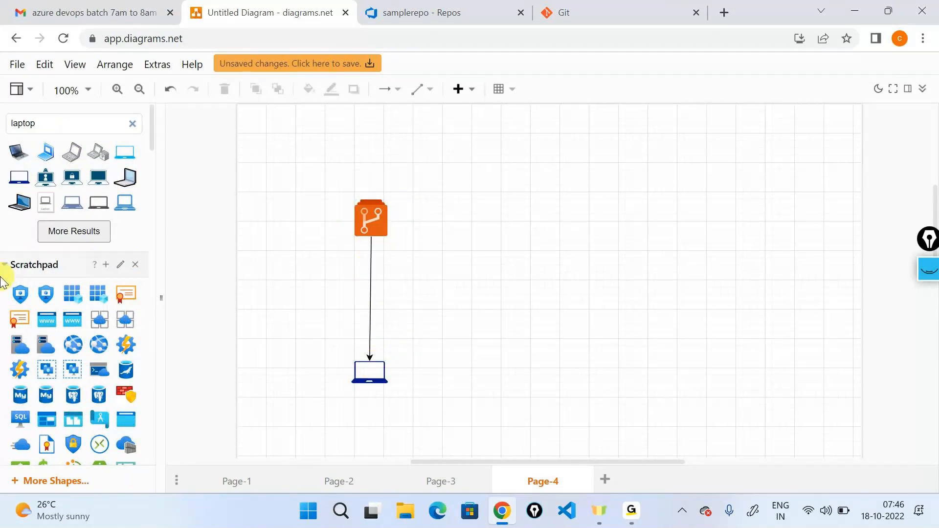
# - Add the text label "repo" beside the Azure Repos icon and the label "local" beside the laptop icon
pyautogui.scroll(-10, 9, 264)
pyautogui.moveTo(73, 268); pyautogui.dragTo(415, 215)
pyautogui.write('repo')
pyautogui.click(635, 368)
pyautogui.moveTo(139, 267); pyautogui.dragTo(421, 363)
pyautogui.write('local')
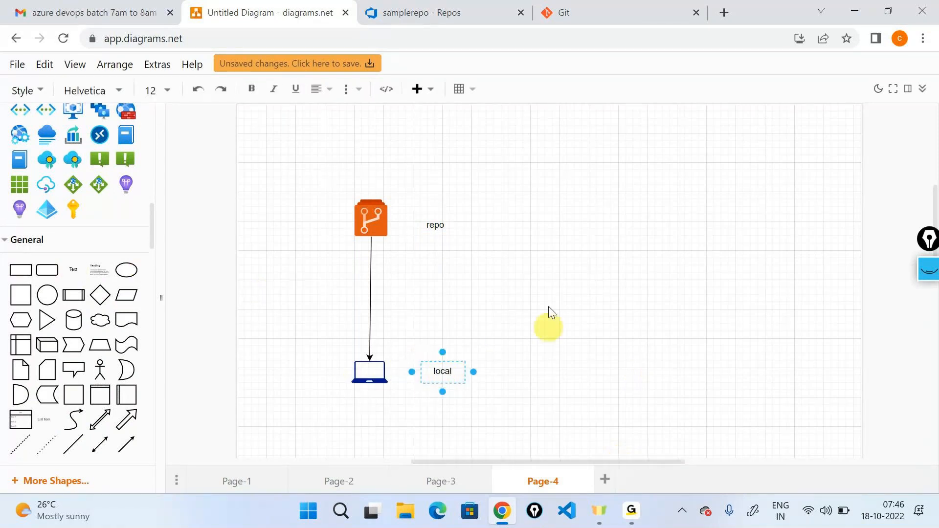
pyautogui.click(549, 307)
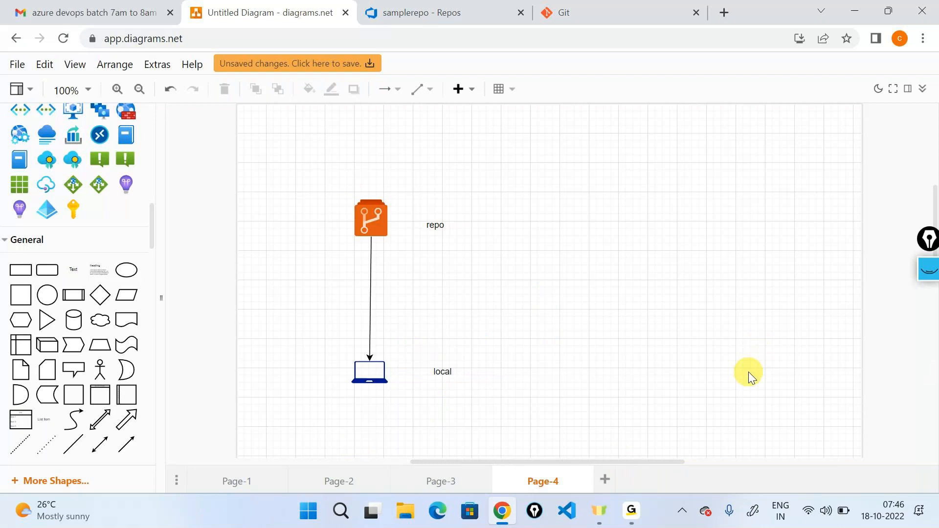
# - Add the text label "Git Clone" beside the arrow between the repo and the laptop
pyautogui.moveTo(73, 269); pyautogui.dragTo(409, 294)
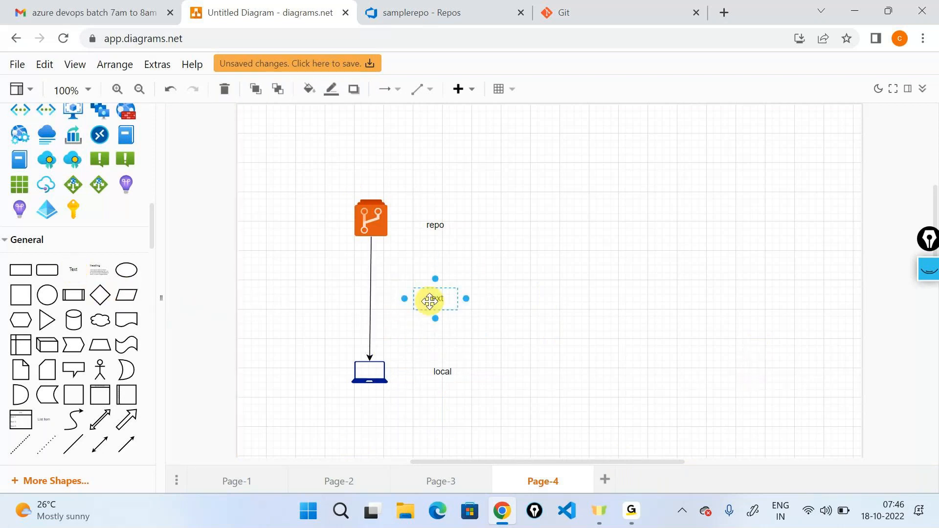
pyautogui.doubleClick(431, 299)
pyautogui.write('Git Clone')
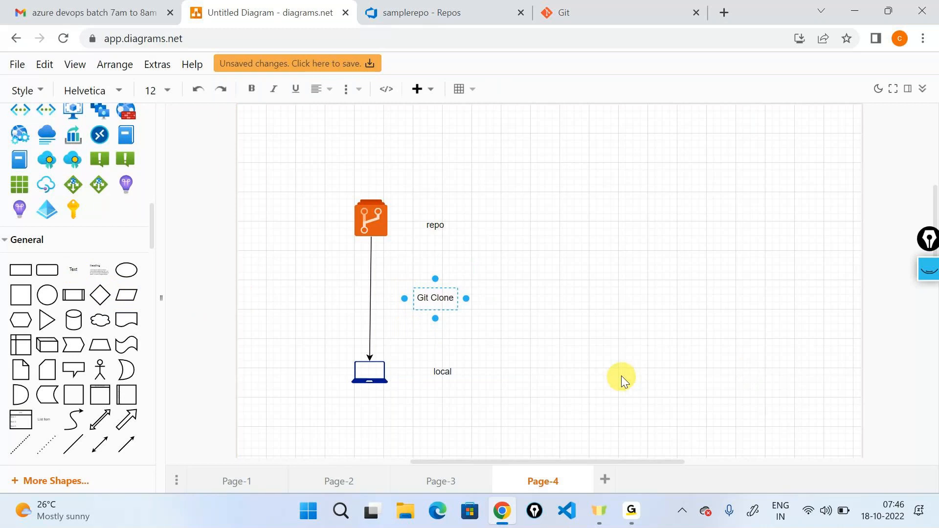
pyautogui.click(616, 367)
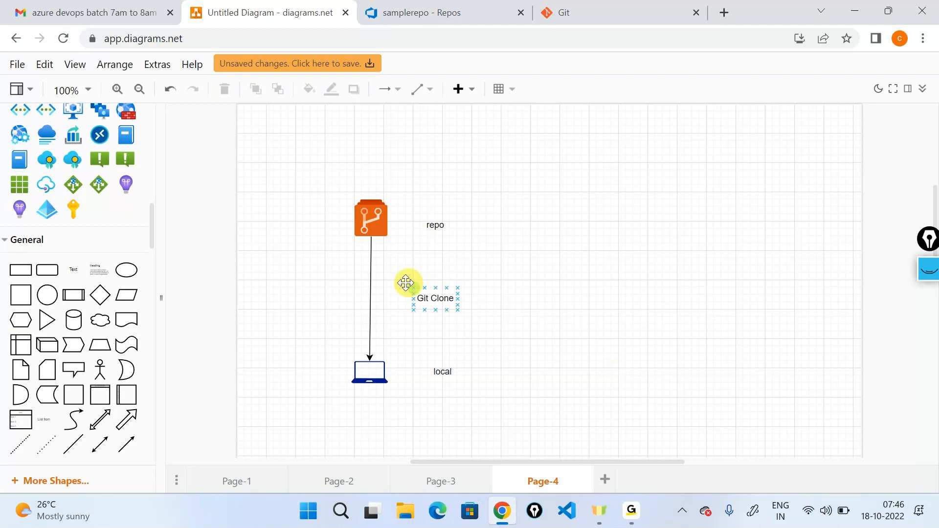
pyautogui.click(437, 310)
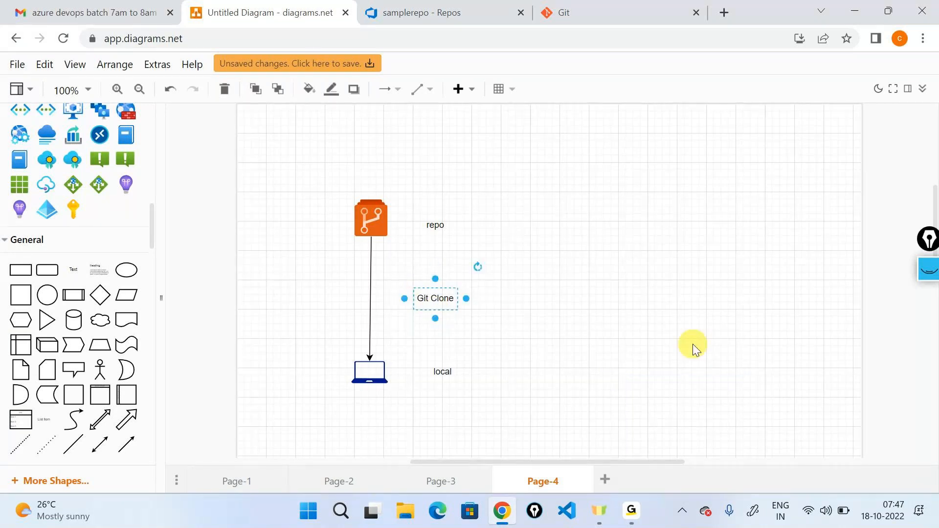
# - Switch to the Git website, search the web for "git for windows" and open Git's Download for Windows page
pyautogui.click(659, 11)
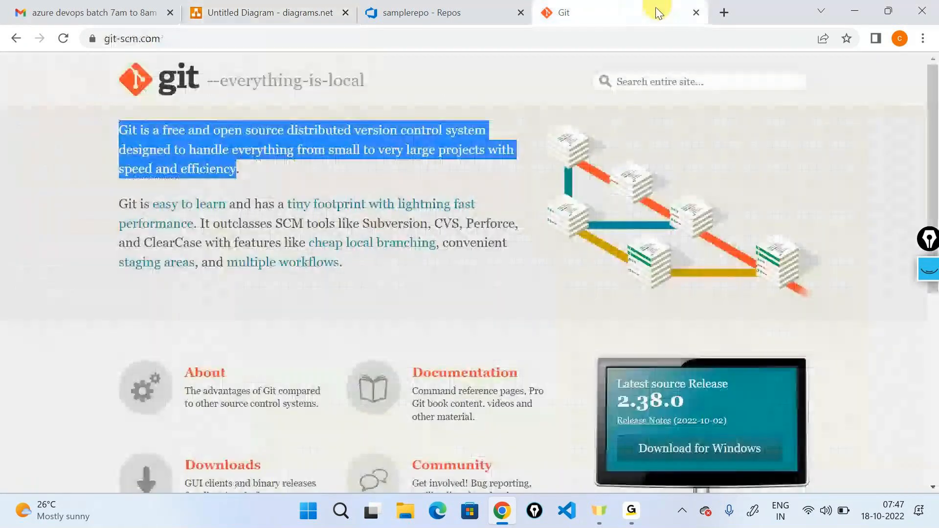
pyautogui.click(496, 268)
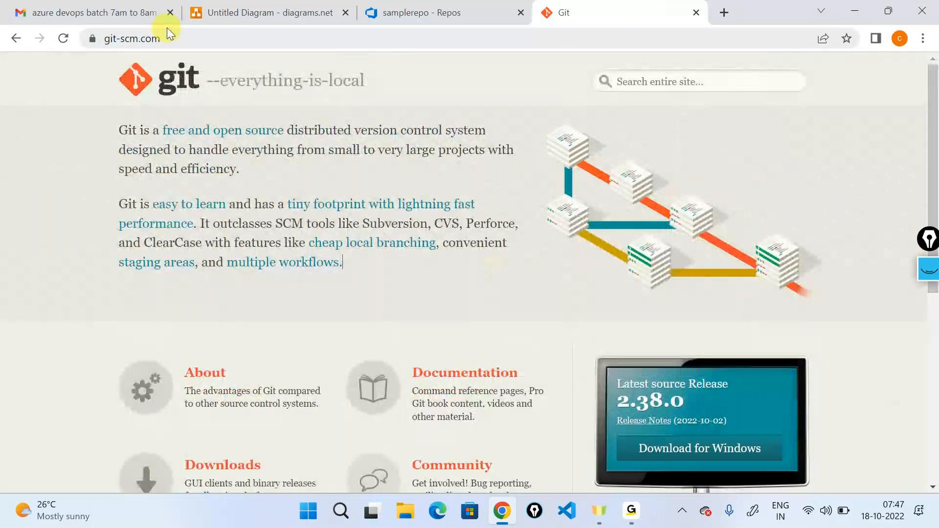
pyautogui.click(176, 37)
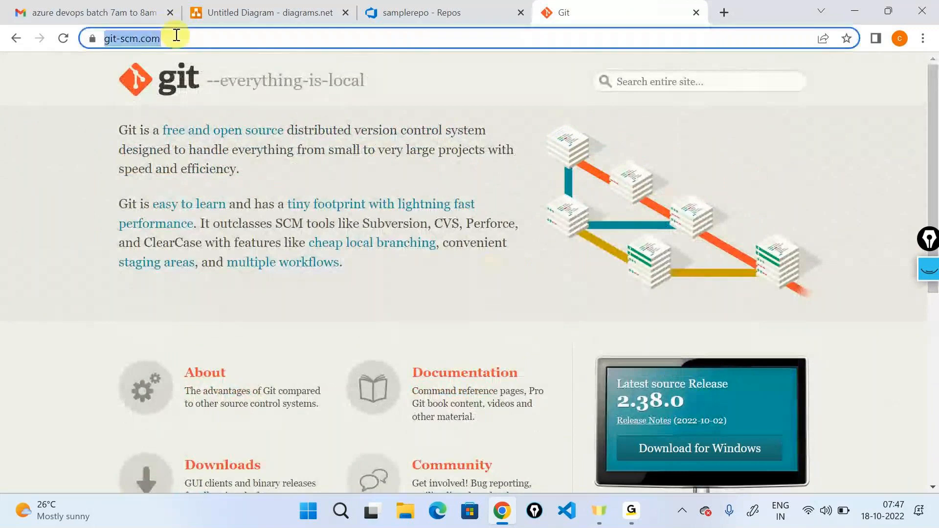
pyautogui.write('git for windows')
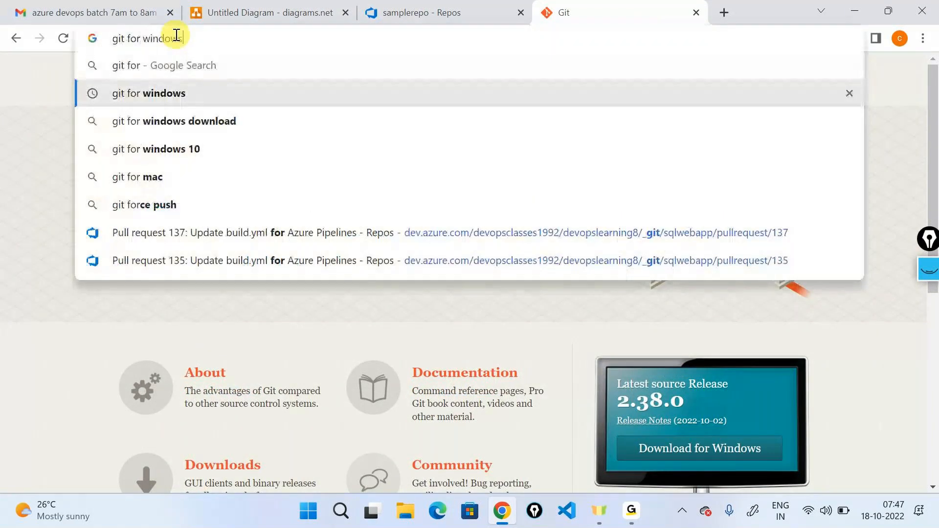
pyautogui.press('Return')
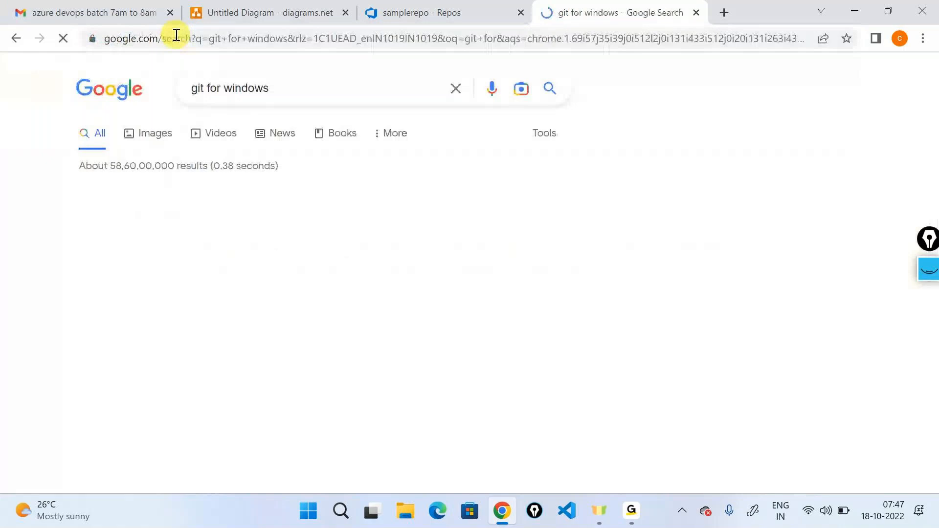
pyautogui.click(223, 233)
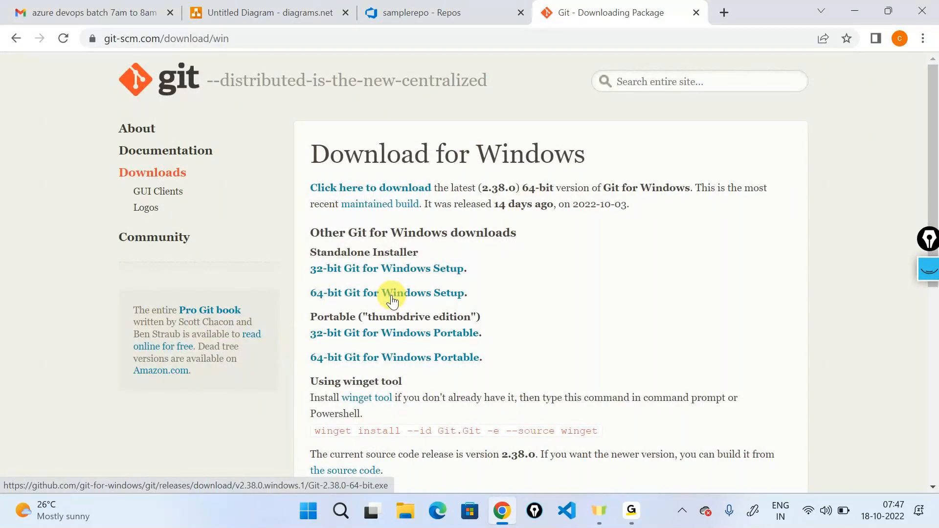
# - Mark the two Standalone Installer links with a freehand brace using the annotation pen and clear the drawing
pyautogui.hotkey('ctrl', 'shift', '3')
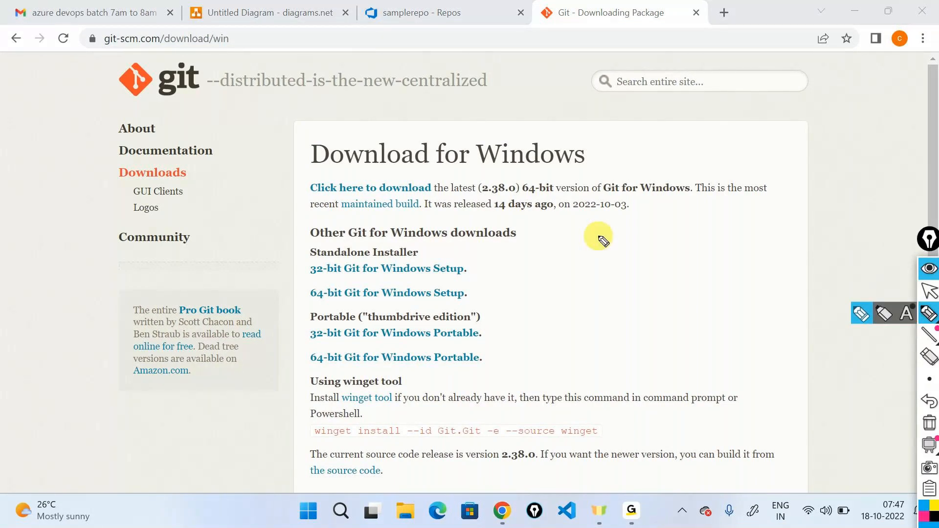
pyautogui.moveTo(470, 250)
pyautogui.mouseDown()
pyautogui.moveTo(485, 269)
pyautogui.moveTo(487, 308)
pyautogui.mouseUp()
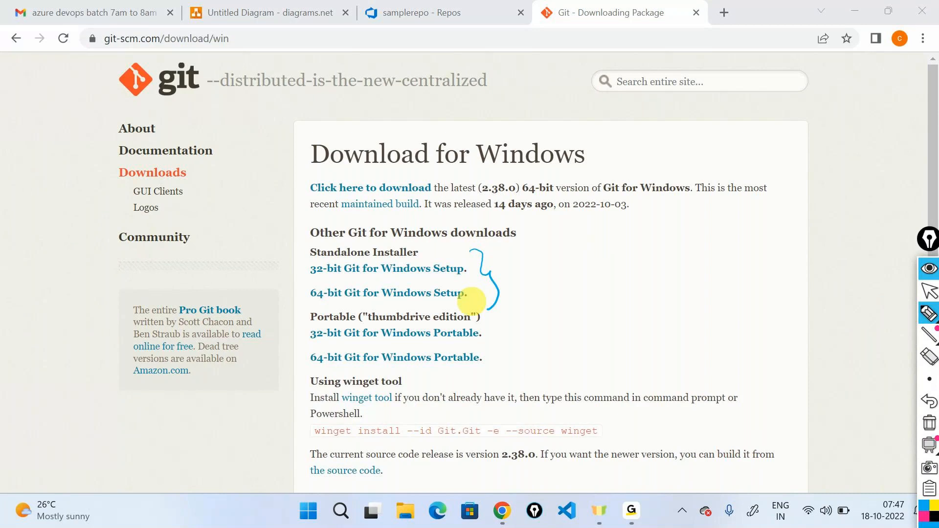
pyautogui.click(929, 423)
pyautogui.click(932, 310)
# - Download the 64-bit Git for Windows standalone setup, closing the annotation tools and the download bar
pyautogui.click(929, 291)
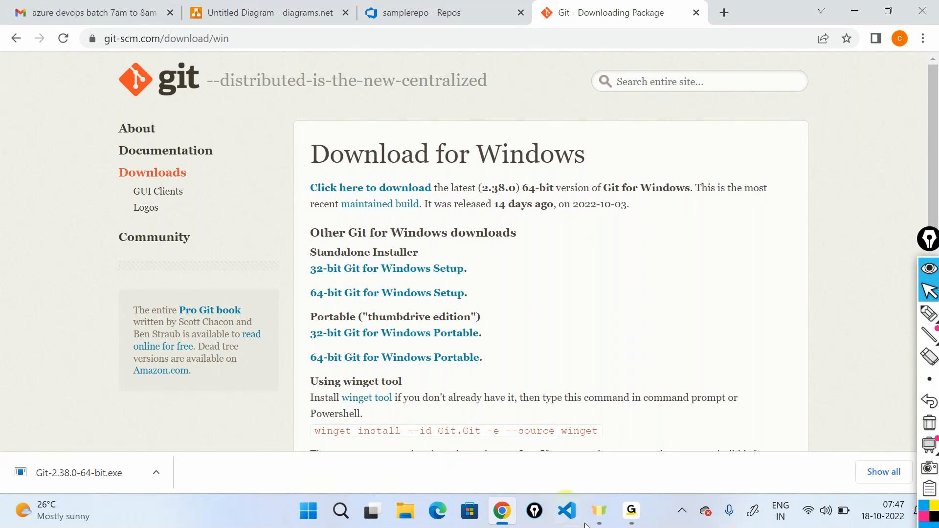
pyautogui.click(929, 267)
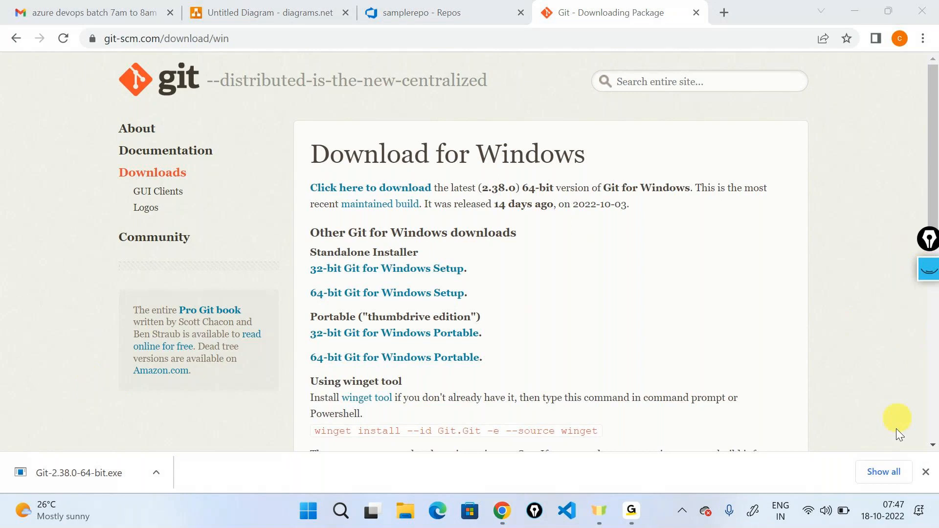
pyautogui.click(926, 472)
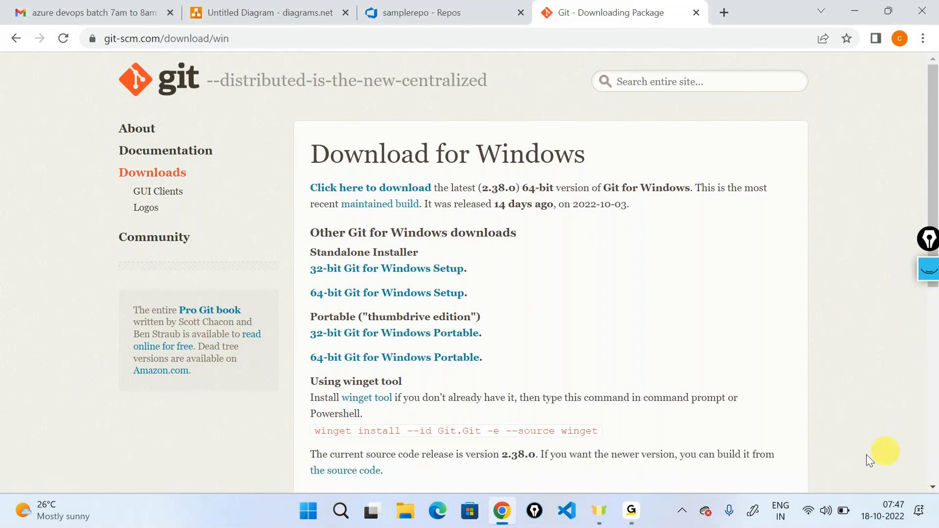
# - Search Windows for "git" to check for an installed Git Bash, and close the search
pyautogui.click(342, 515)
pyautogui.write('git')
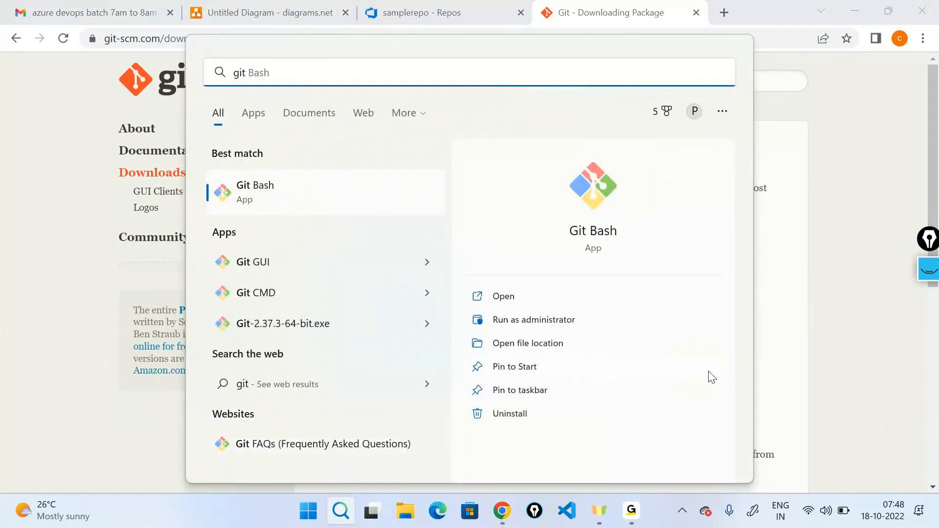
pyautogui.click(773, 353)
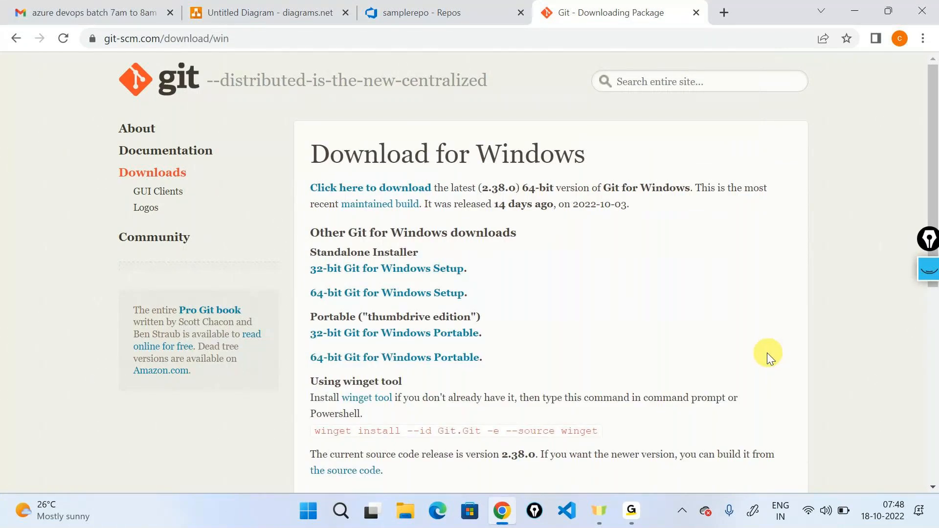
# - Write "Download and Install" as the first line of a blank Notepad note
pyautogui.scroll(4, 676, 376)
pyautogui.write('Doenl')
pyautogui.press('BackSpace')
pyautogui.press('BackSpace')
pyautogui.press('BackSpace')
pyautogui.write('wno')
pyautogui.press('BackSpace')
pyautogui.press('BackSpace')
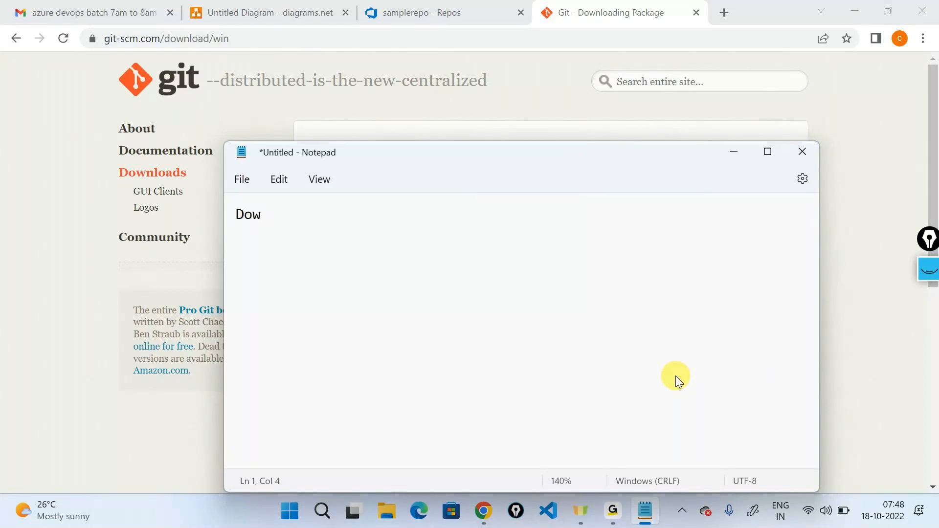
pyautogui.write('nload and ')
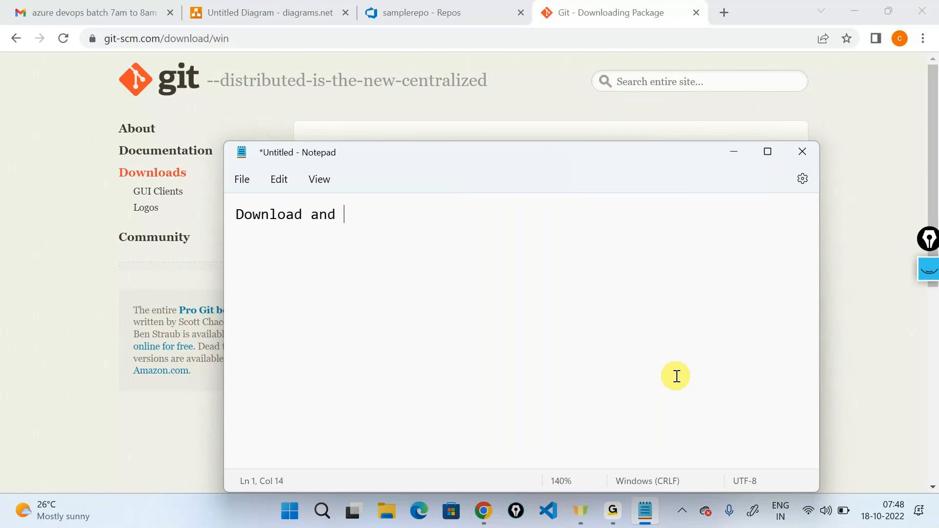
pyautogui.write('Install')
pyautogui.press('Return')
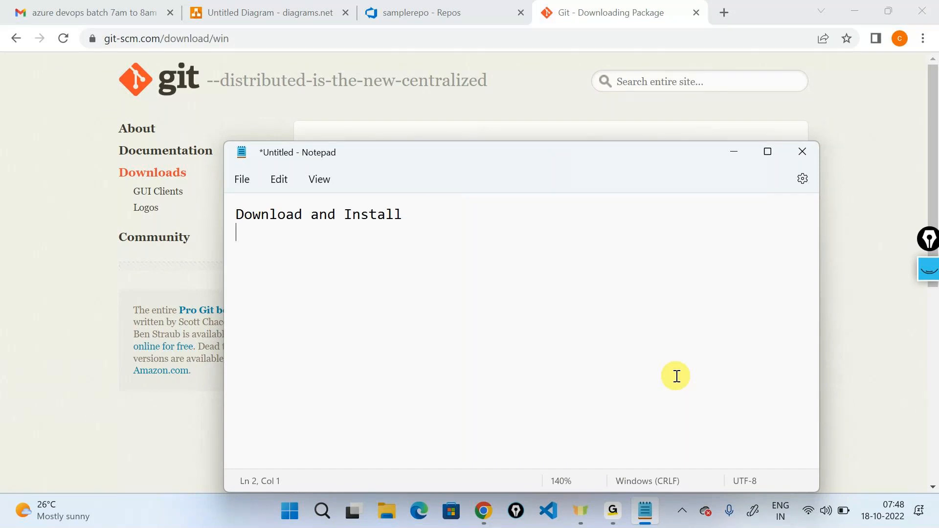
# - Add "VS Code" as the second line of the note and minimize Notepad
pyautogui.write('VS Code')
pyautogui.click(733, 157)
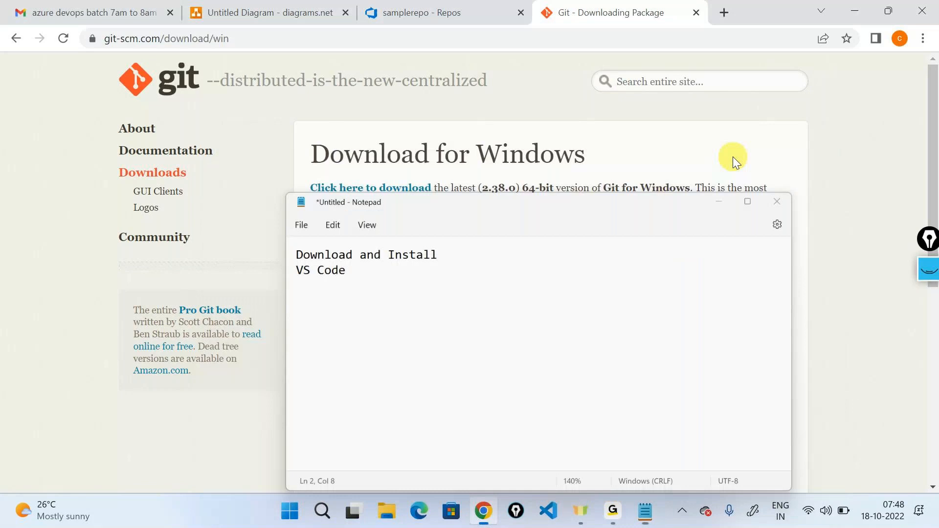
# - Return to samplerepo in Azure DevOps, clone it in VS Code and allow the Git extension to open the URI
pyautogui.click(432, 7)
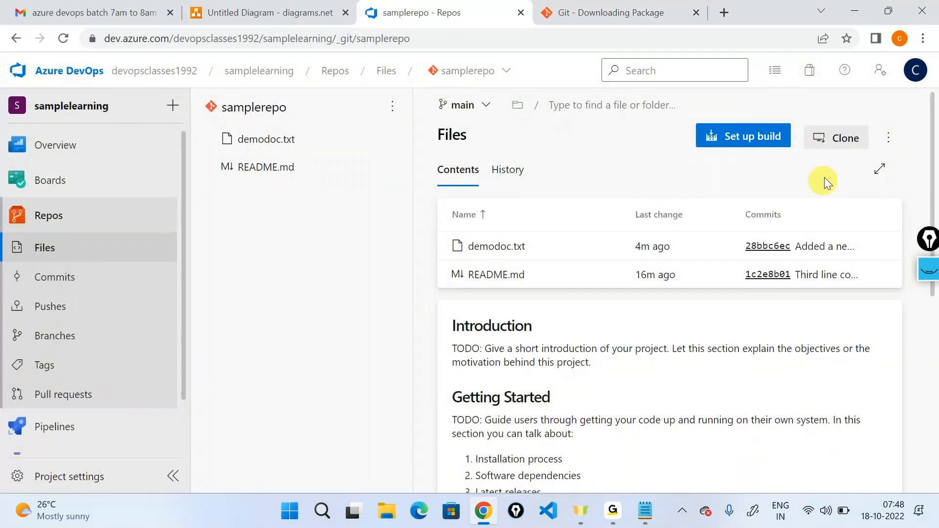
pyautogui.click(845, 139)
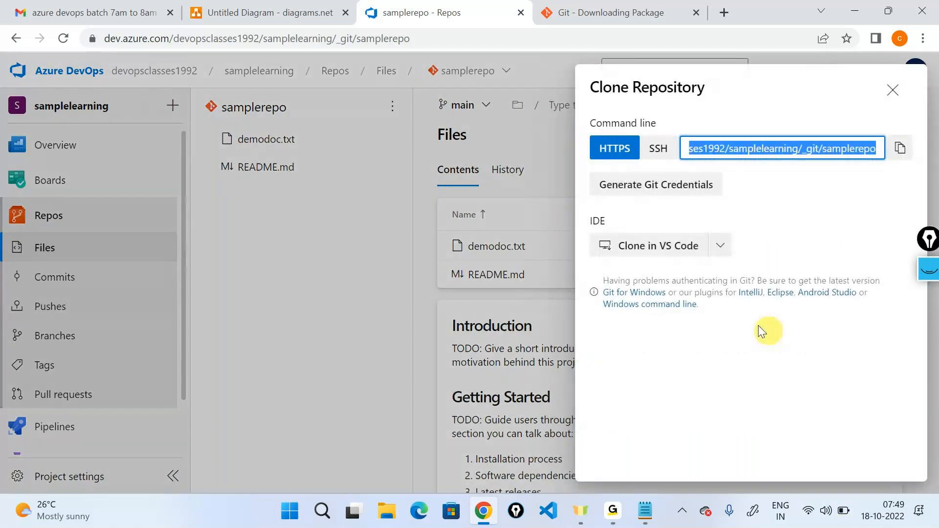
pyautogui.click(623, 253)
pyautogui.click(502, 164)
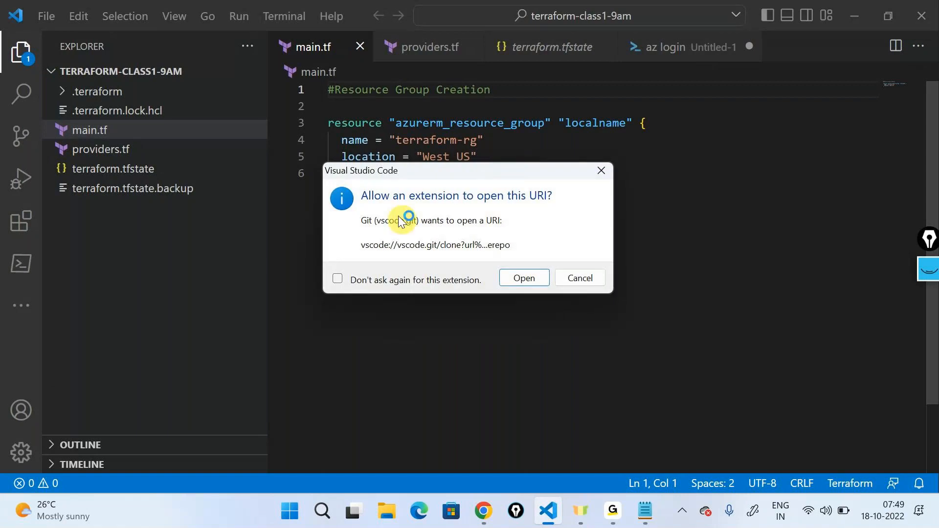
pyautogui.click(523, 278)
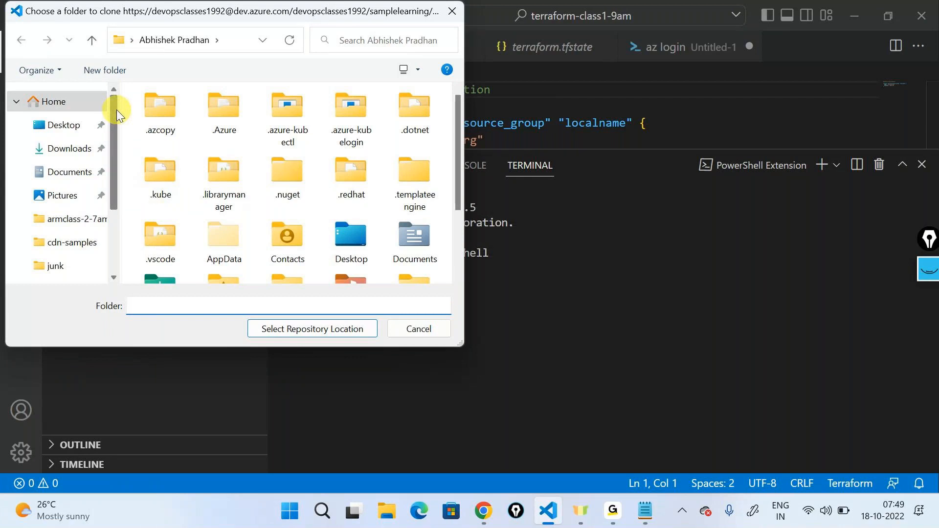
# - Create a folder named repos-7am inside junk and open it as the clone destination
pyautogui.scroll(-3, 116, 112)
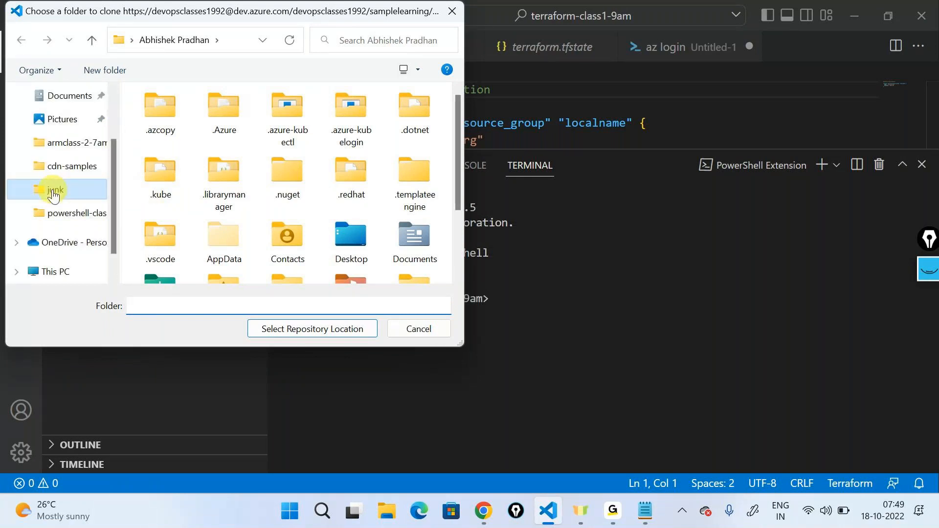
pyautogui.click(53, 189)
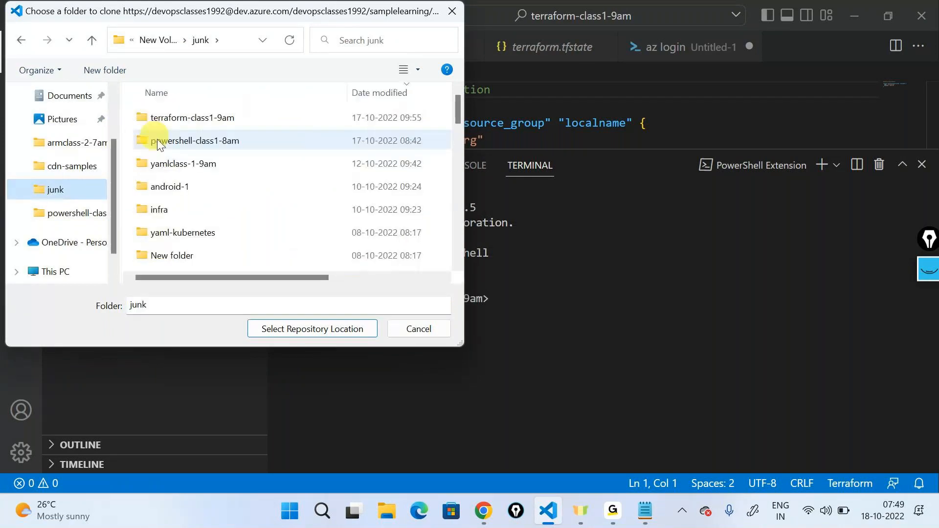
pyautogui.click(125, 69)
pyautogui.write('repos')
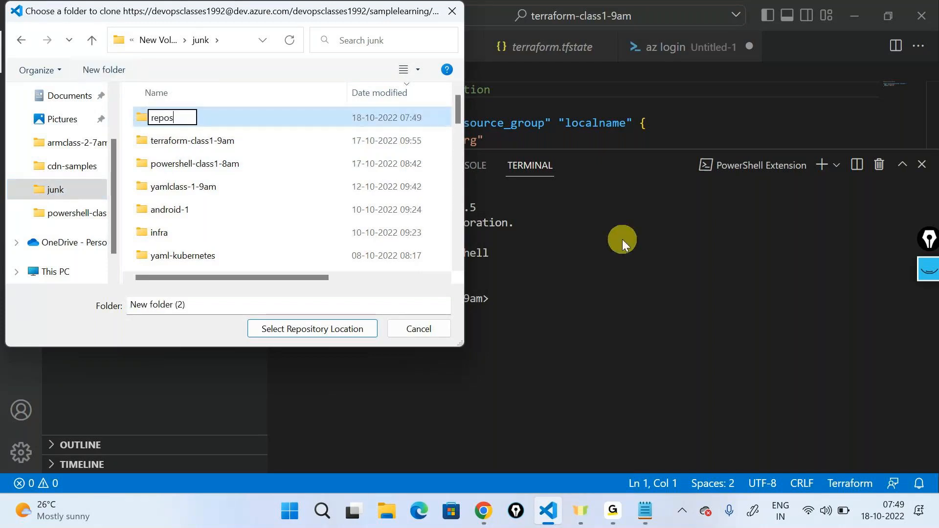
pyautogui.write('-7am')
pyautogui.press('Return')
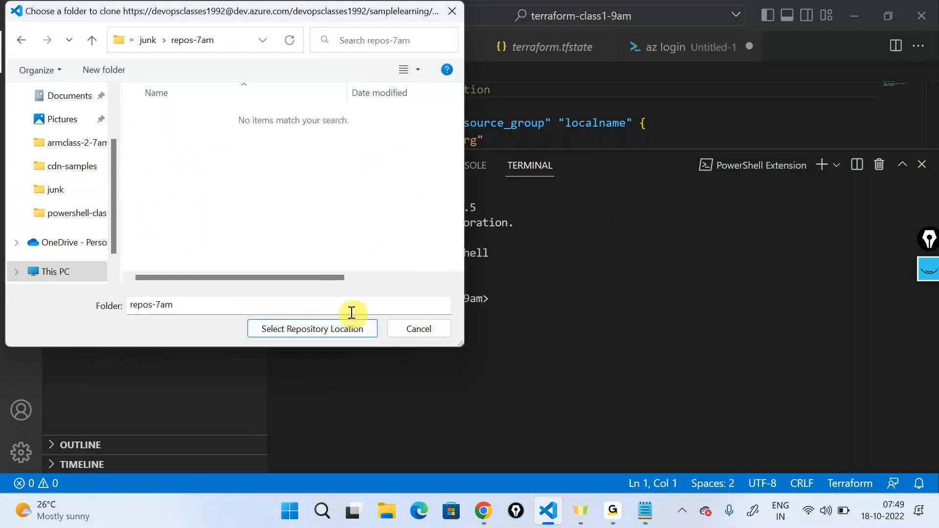
# - Clone the repository into repos-7am and open it in the current window, answering the save prompt for the unsaved az login file
pyautogui.click(332, 328)
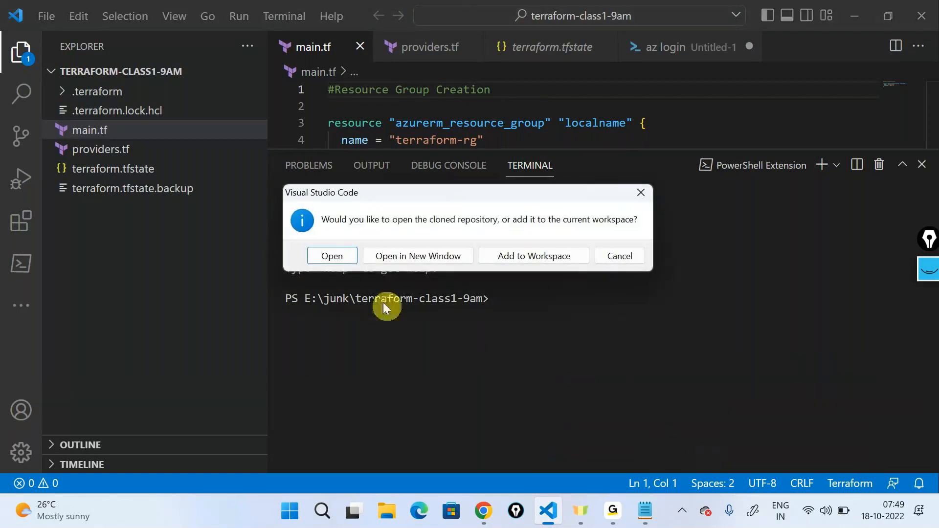
pyautogui.click(337, 256)
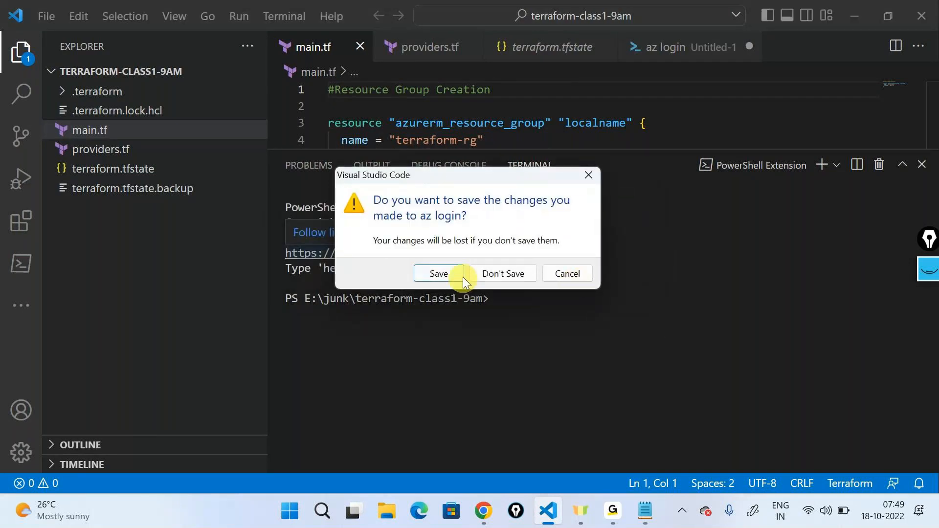
pyautogui.click(463, 277)
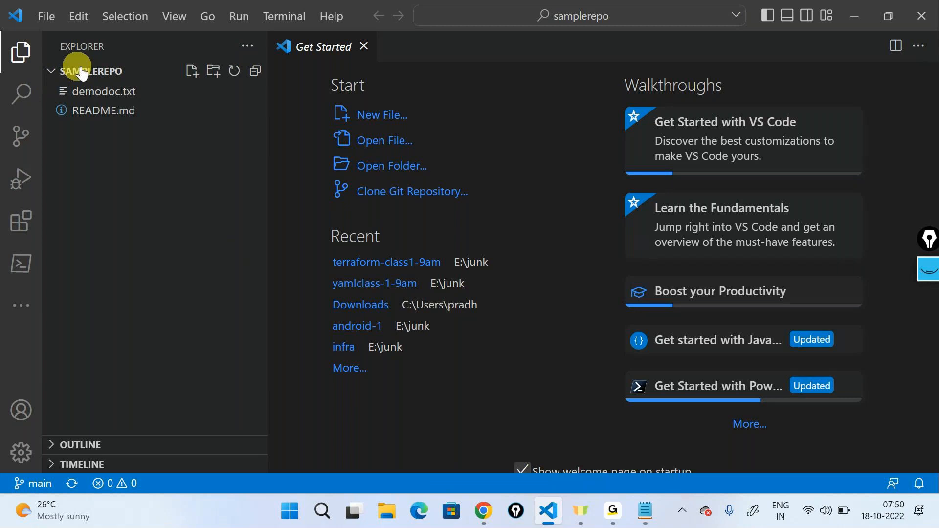
# - Browse to junk\repos-7am\samplerepo in File Explorer, view the contents of demodoc and minimize it
pyautogui.click(384, 516)
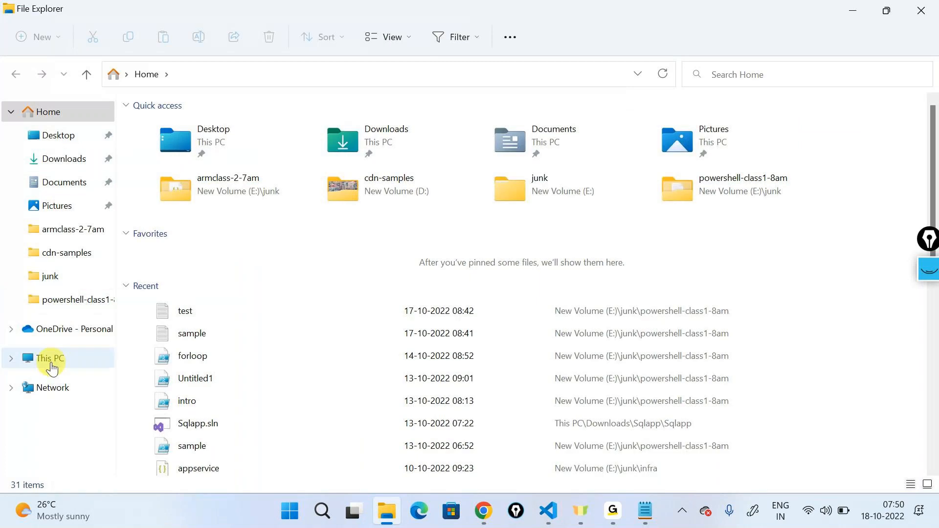
pyautogui.click(50, 275)
pyautogui.click(191, 126)
pyautogui.doubleClick(191, 126)
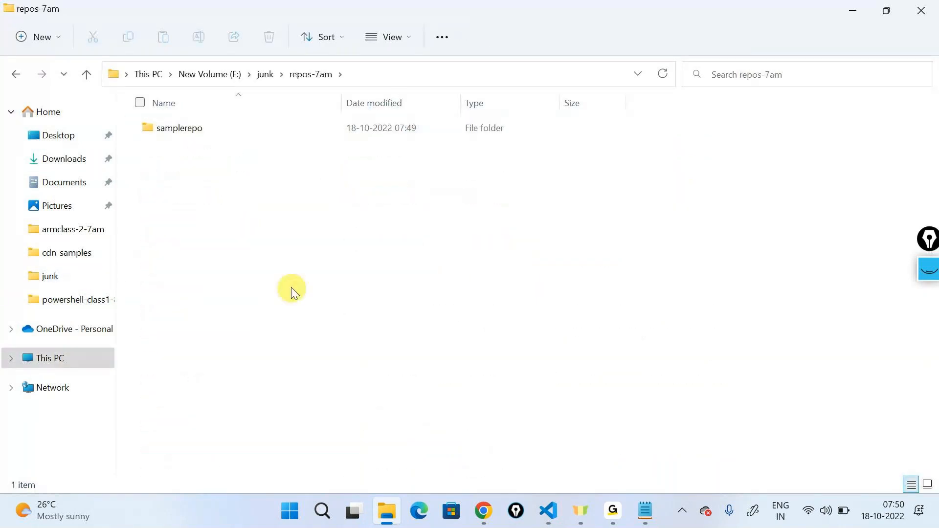
pyautogui.doubleClick(203, 135)
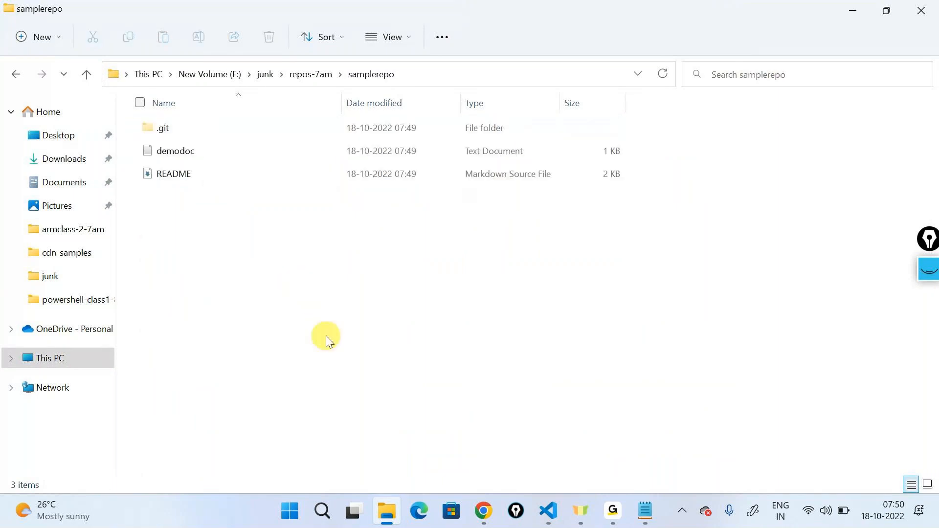
pyautogui.doubleClick(174, 151)
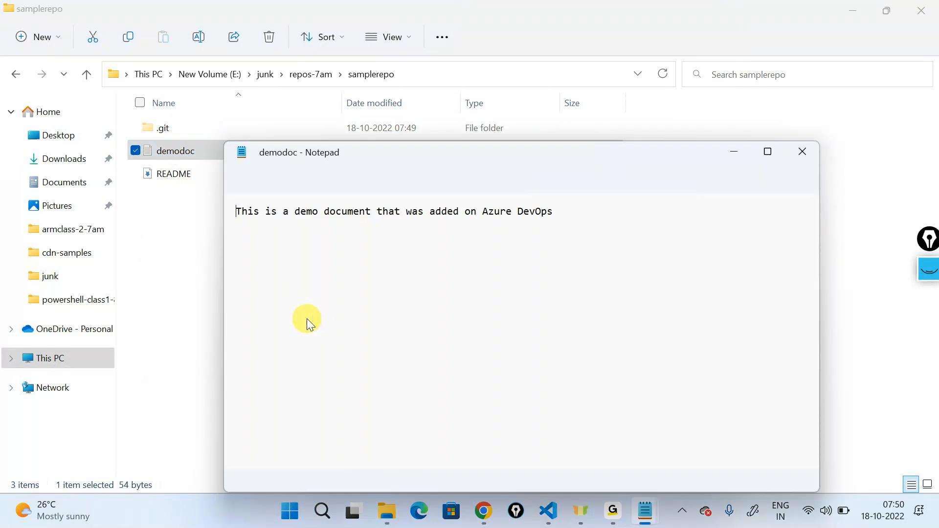
pyautogui.click(735, 151)
# - Switch back to VS Code, open demodoc.txt and place the cursor at the end of its first line
pyautogui.click(560, 510)
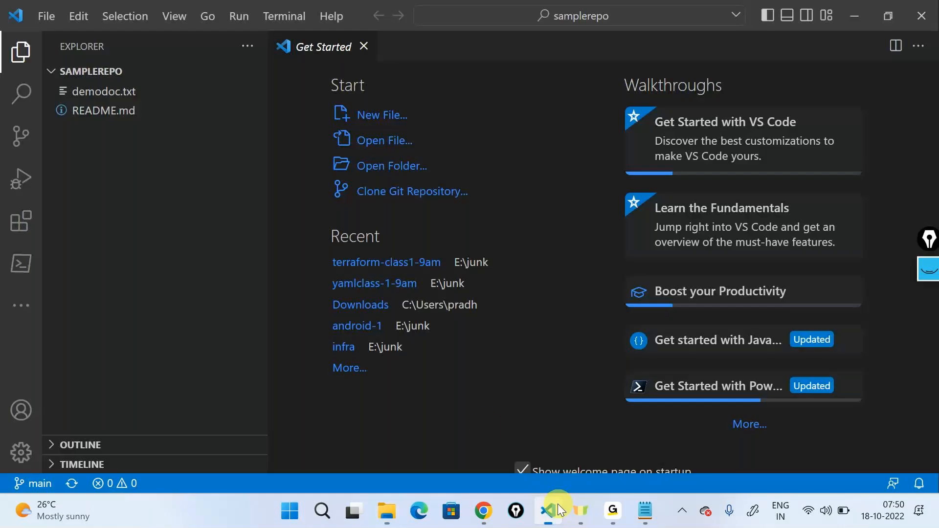
pyautogui.click(103, 92)
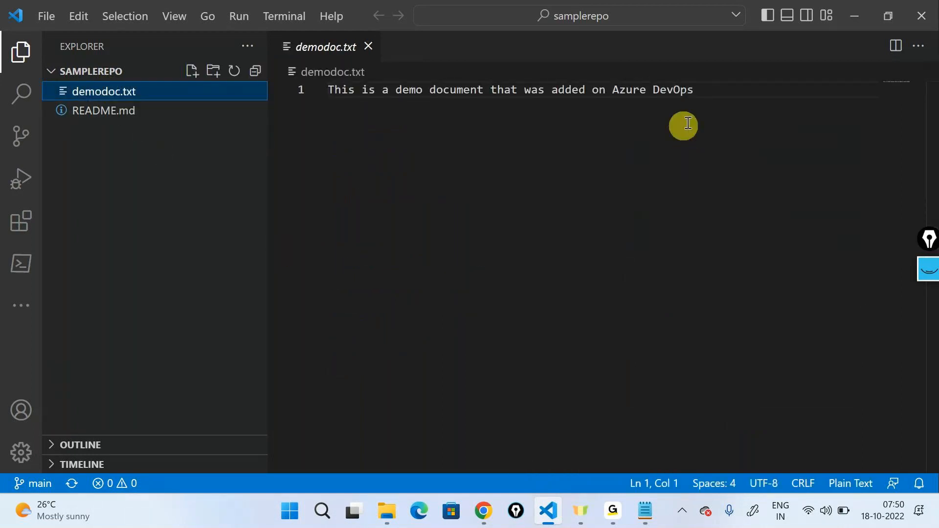
pyautogui.click(717, 91)
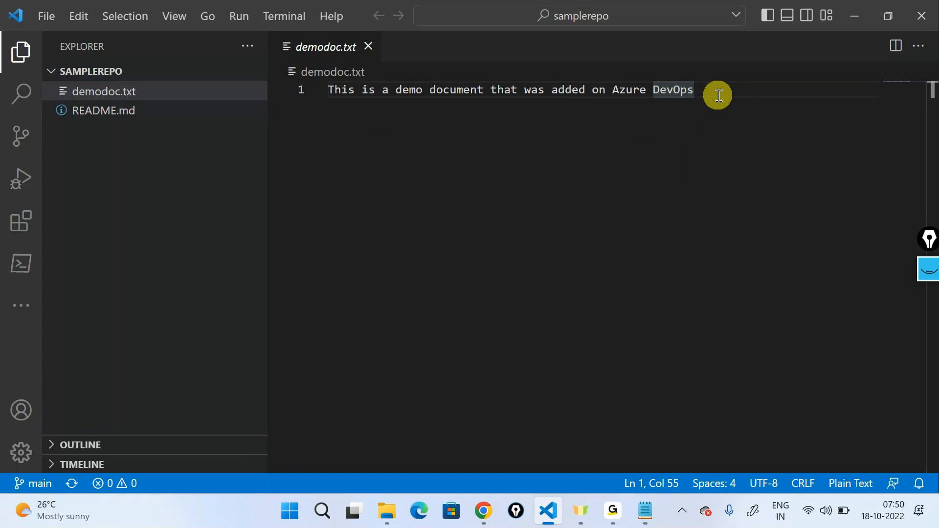
# - Switch to the diagram in Chrome and review the repo, the laptop and the local label of the Git Clone flow
pyautogui.click(855, 14)
pyautogui.click(483, 511)
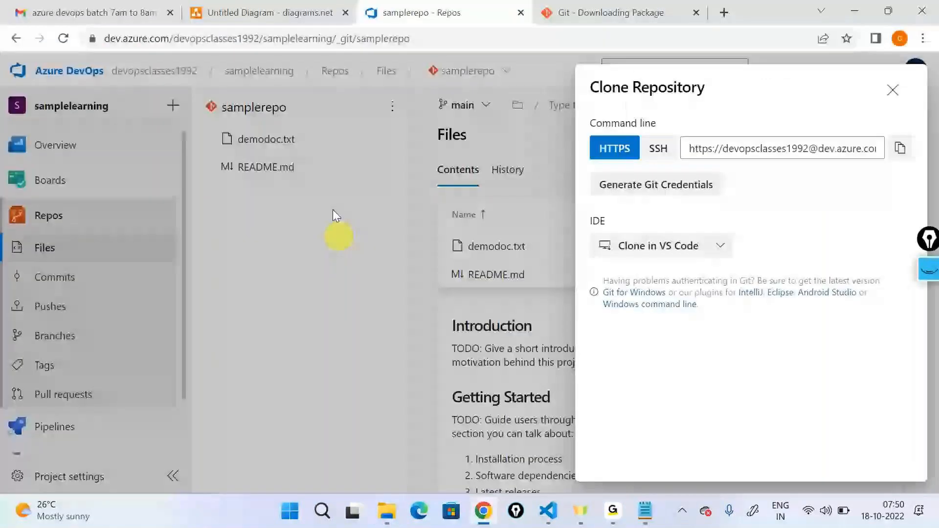
pyautogui.click(264, 12)
pyautogui.click(372, 215)
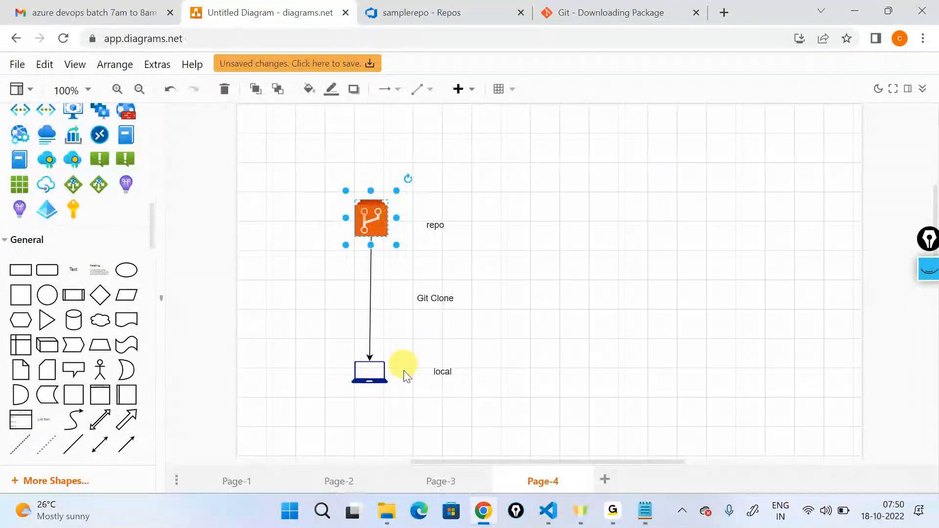
pyautogui.click(377, 372)
pyautogui.click(443, 374)
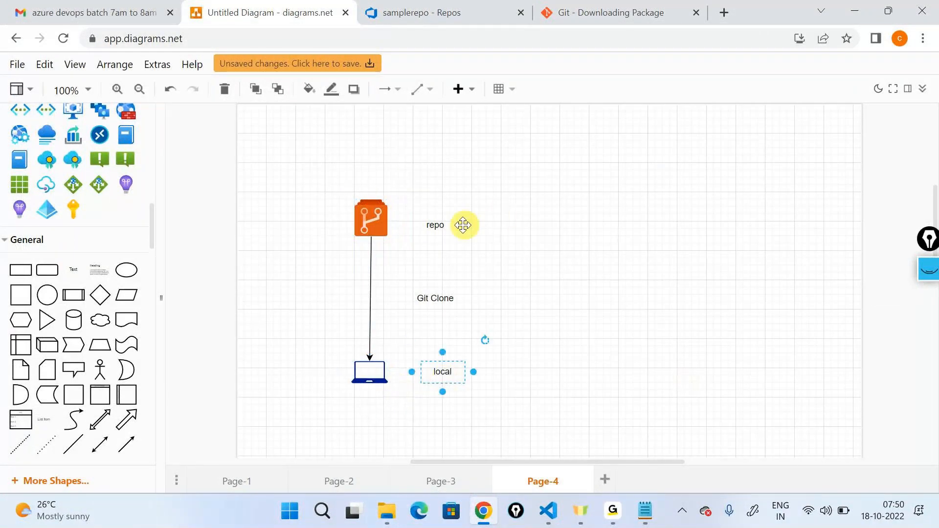
pyautogui.click(447, 225)
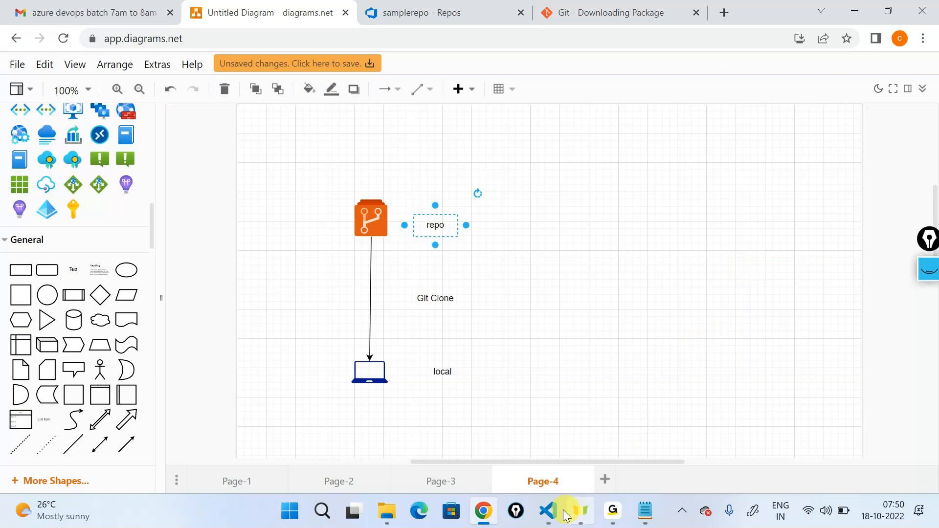
# - Return to VS Code and add "This is a sample line from my local" as line 3 of demodoc.txt
pyautogui.click(548, 511)
pyautogui.press('Return')
pyautogui.press('Return')
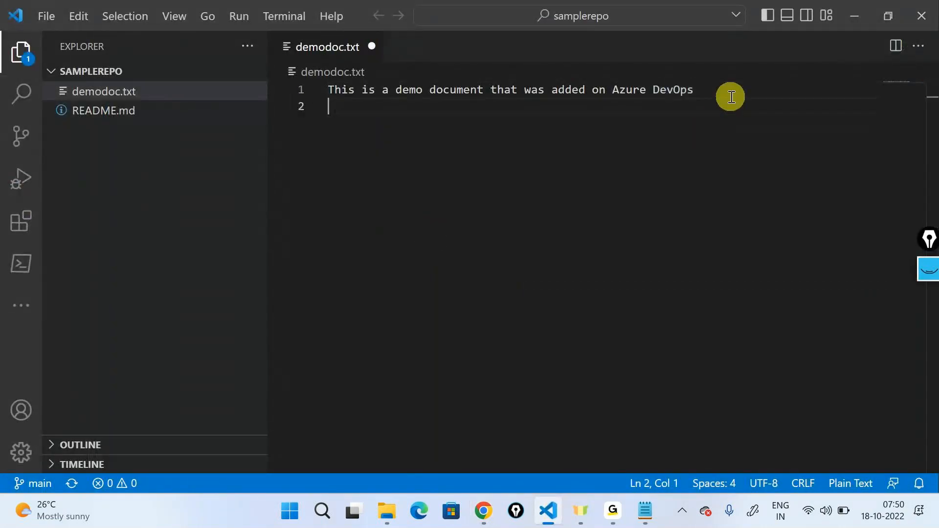
pyautogui.write('This is')
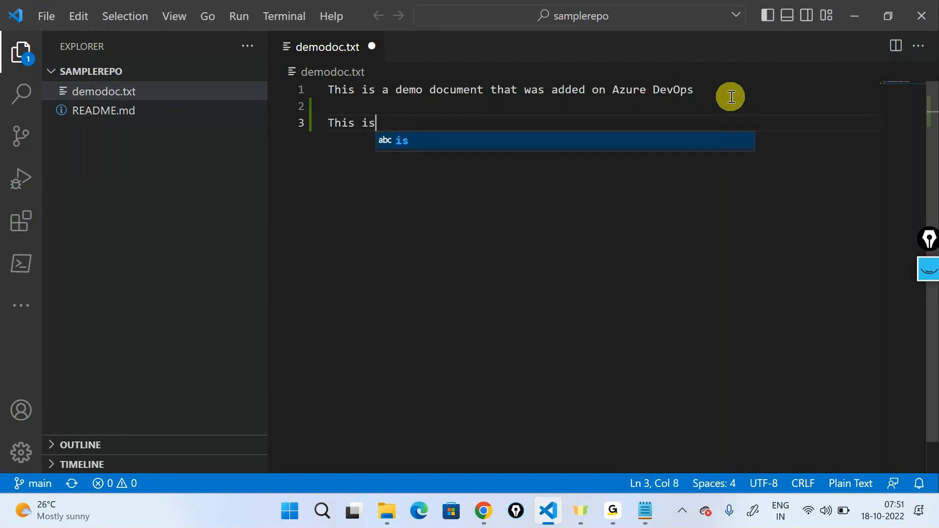
pyautogui.write(' a sample lime')
pyautogui.press('BackSpace')
pyautogui.press('BackSpace')
pyautogui.press('BackSpace')
pyautogui.write('ne from my local')
# - Add "This is another line" as line 5 of demodoc.txt, leaving a blank line above it
pyautogui.press('Return')
pyautogui.press('Return')
pyautogui.write('This is another oi')
pyautogui.press('BackSpace')
pyautogui.press('BackSpace')
pyautogui.write('line')
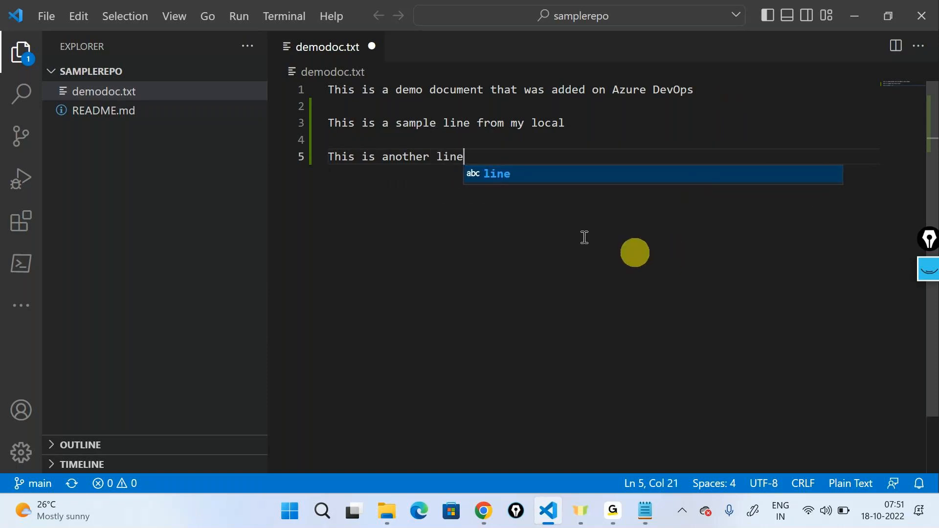
# - Look through README.md, return to demodoc.txt and save its changes
pyautogui.click(159, 111)
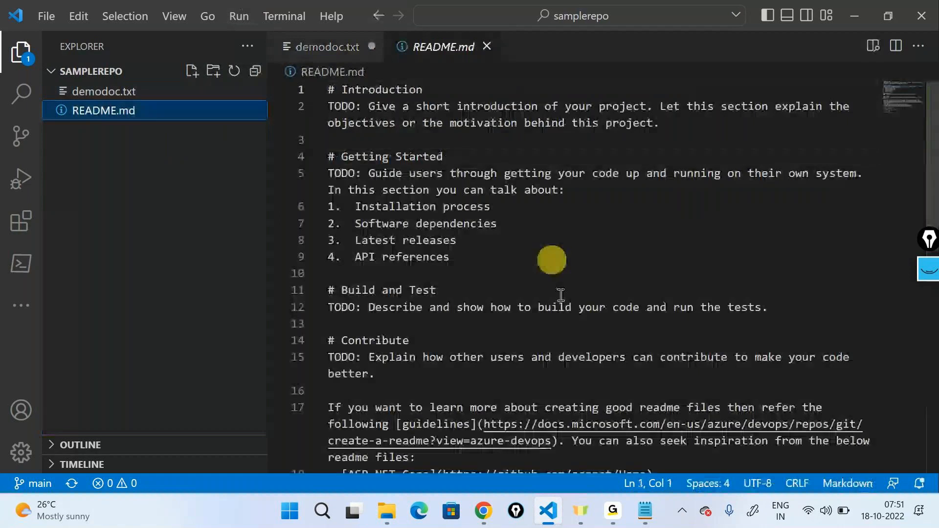
pyautogui.scroll(-5, 562, 291)
pyautogui.scroll(5, 562, 291)
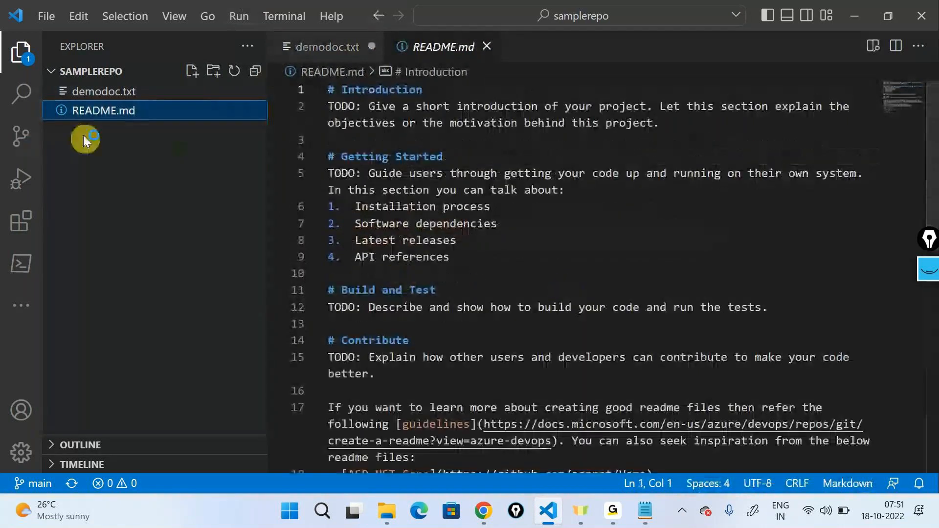
pyautogui.click(100, 93)
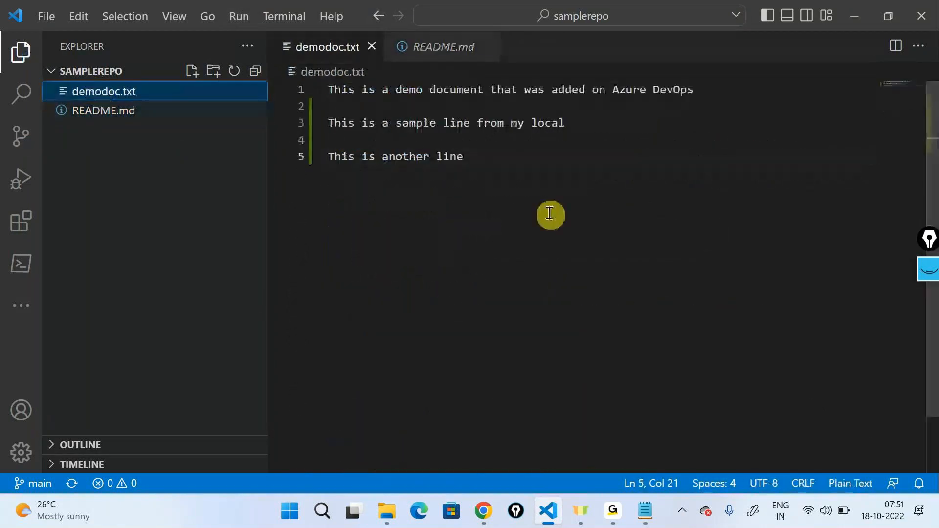
pyautogui.hotkey('ctrl', 's')
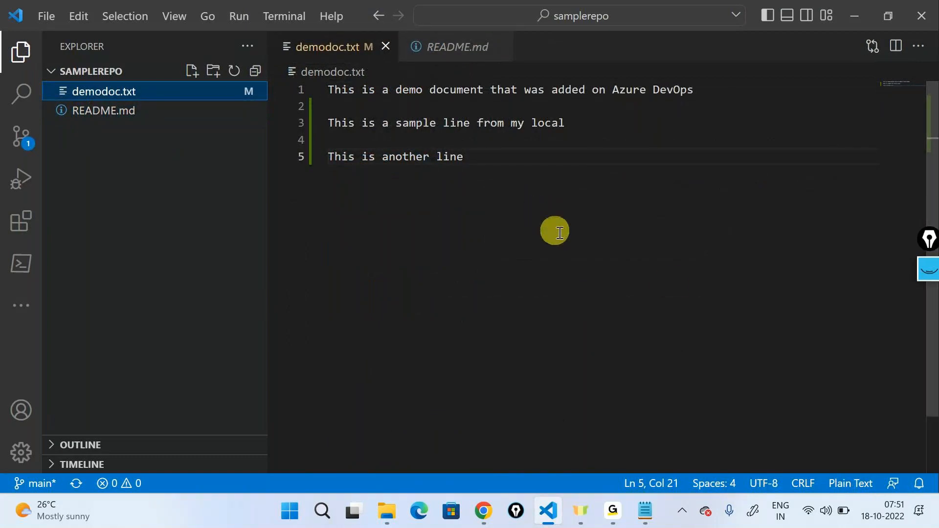
# - Mark the Source Control change indicator with a pen-drawn arrow and circle, and clear the annotations
pyautogui.click(928, 270)
pyautogui.click(928, 312)
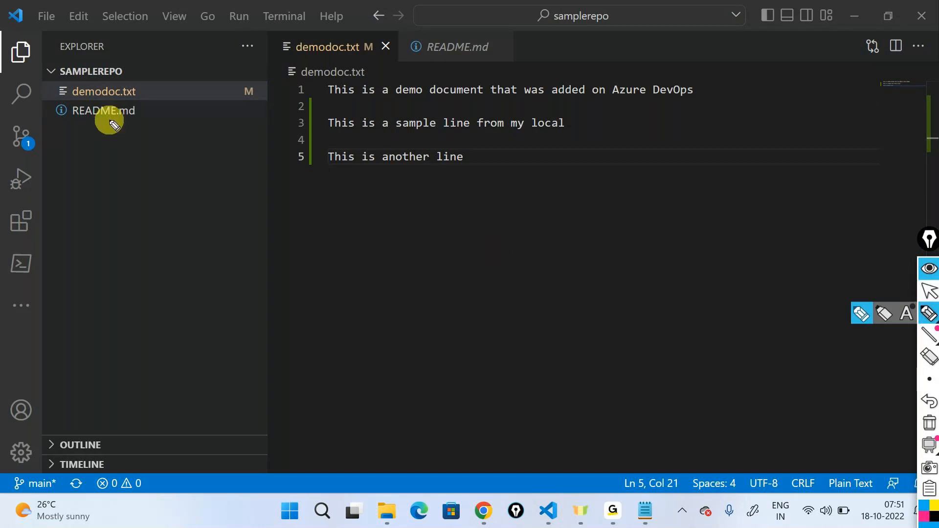
pyautogui.moveTo(110, 116)
pyautogui.mouseDown()
pyautogui.moveTo(55, 139)
pyautogui.moveTo(63, 140)
pyautogui.mouseUp()
pyautogui.moveTo(41, 105)
pyautogui.mouseDown()
pyautogui.moveTo(25, 101)
pyautogui.moveTo(33, 166)
pyautogui.moveTo(25, 100)
pyautogui.mouseUp()
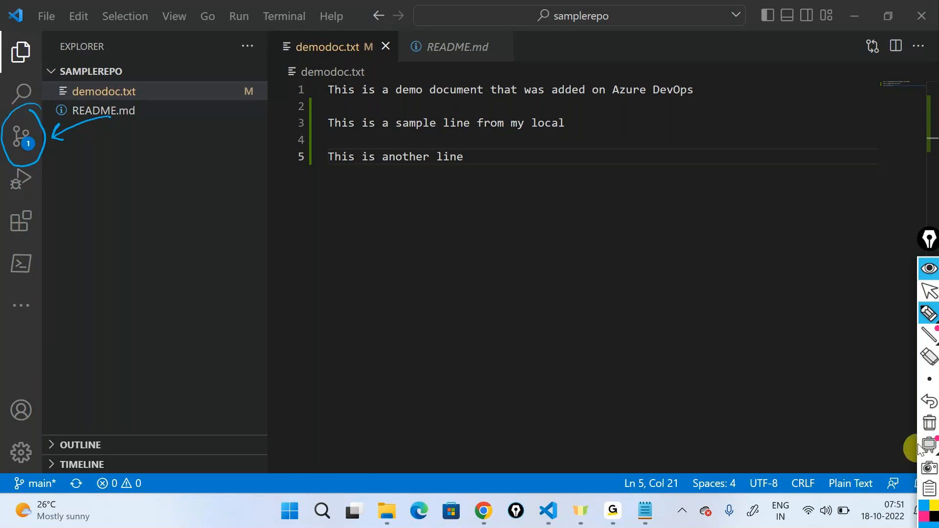
pyautogui.click(929, 423)
pyautogui.click(927, 314)
pyautogui.click(928, 291)
pyautogui.click(930, 270)
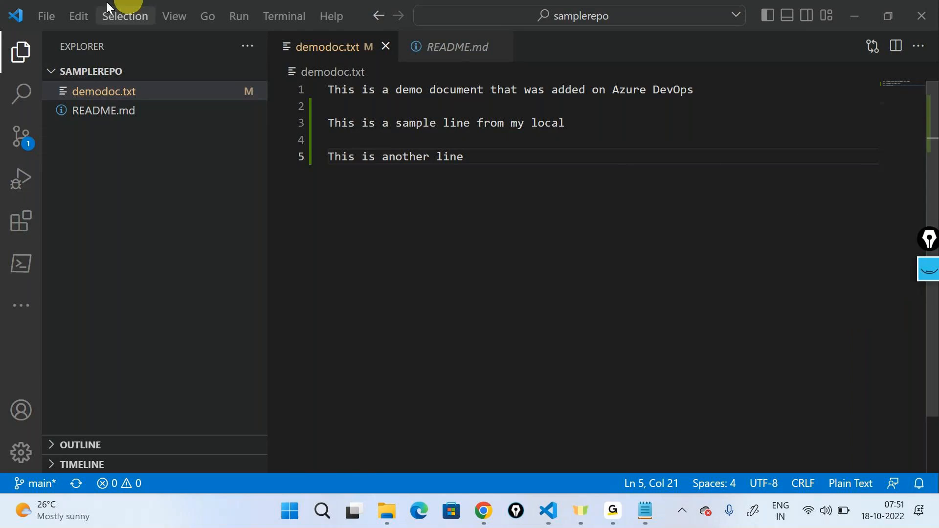
# - Review the source control diff of demodoc.txt against its committed version, and close the comparison
pyautogui.click(23, 137)
pyautogui.click(126, 166)
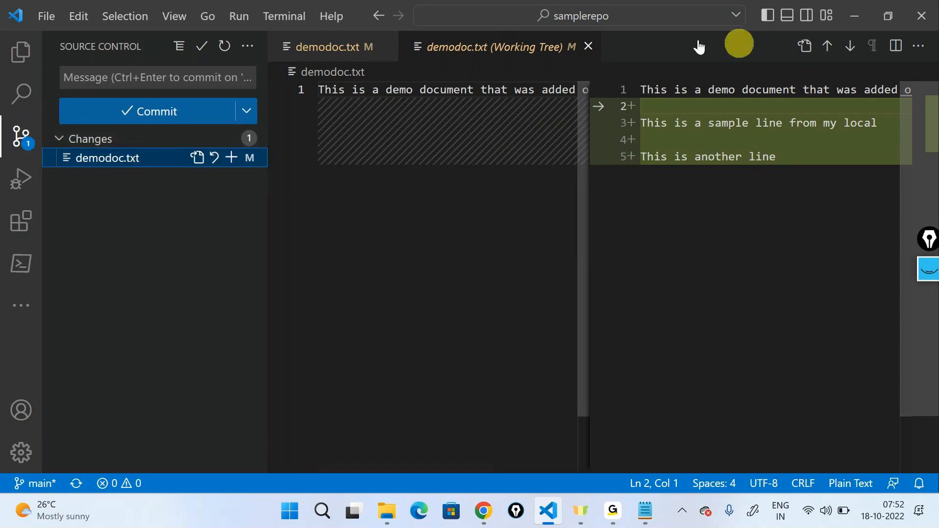
pyautogui.click(587, 45)
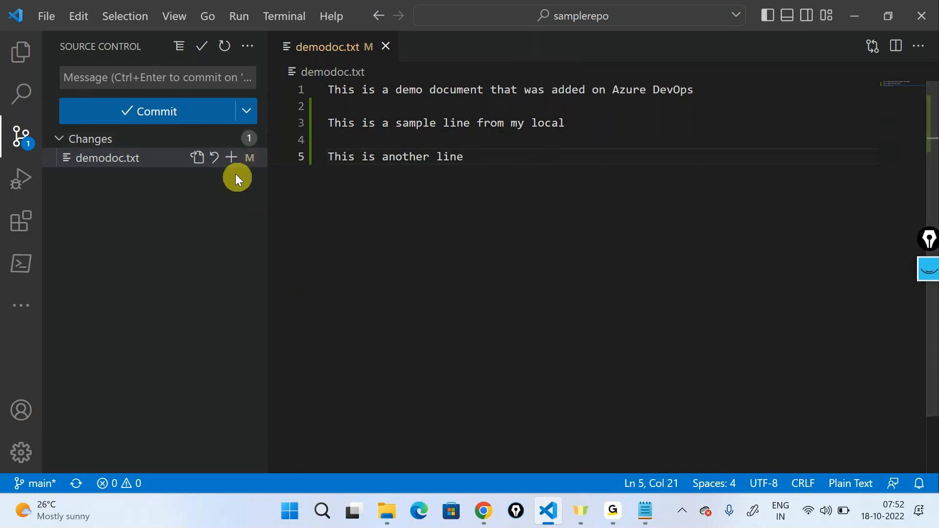
# - Stage all changes and commit them with the message "This is a commit from my local system"
pyautogui.click(228, 139)
pyautogui.click(209, 77)
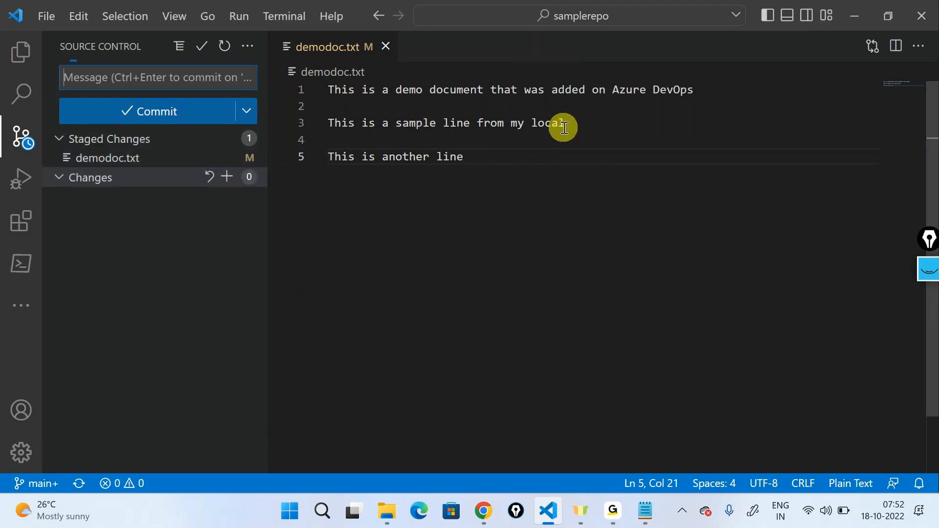
pyautogui.write('Thus')
pyautogui.press('BackSpace')
pyautogui.press('BackSpace')
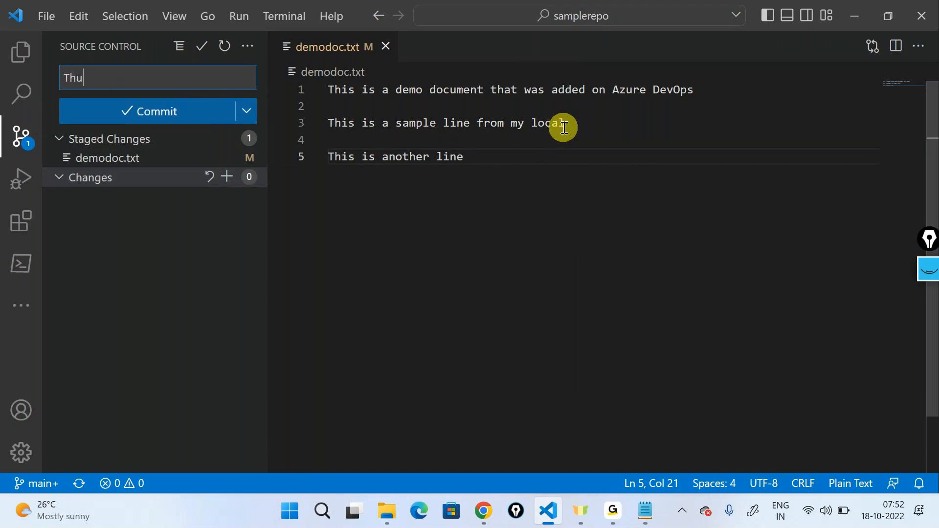
pyautogui.write('is is a commit from my l')
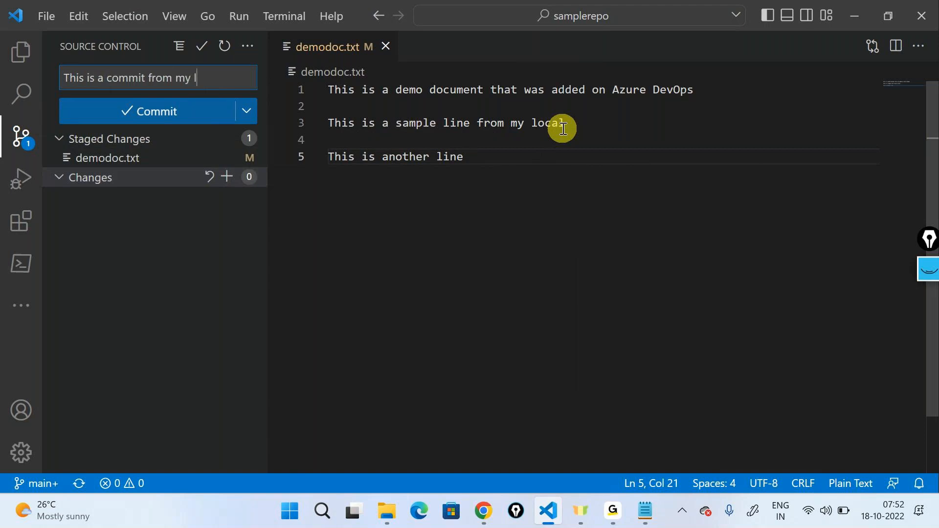
pyautogui.write('ocal system')
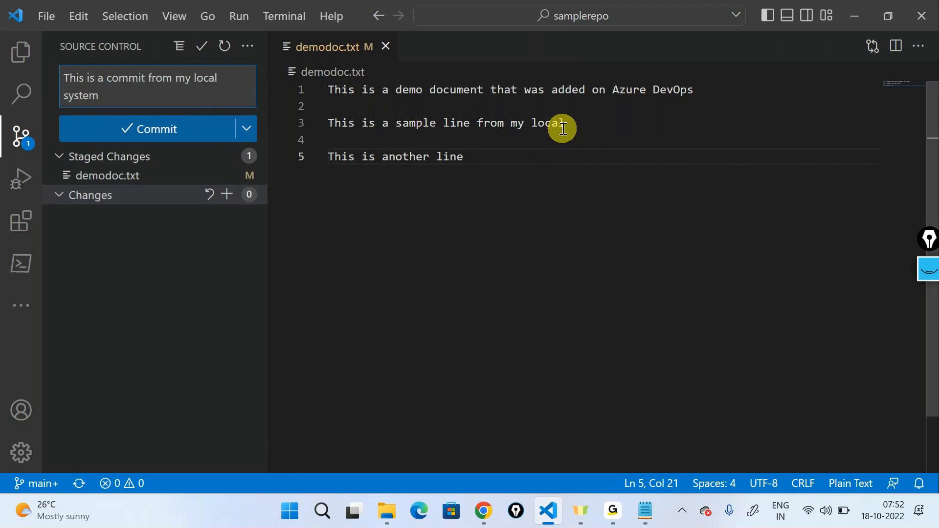
pyautogui.click(144, 130)
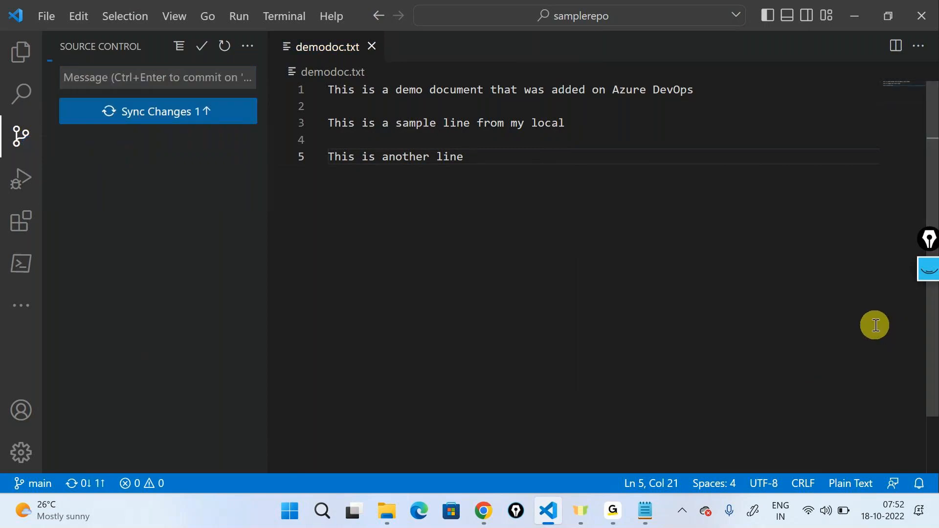
# - Review the original line and the two added lines of the local demodoc.txt by highlighting them
pyautogui.moveTo(460, 153); pyautogui.dragTo(309, 59)
pyautogui.click(427, 139)
pyautogui.click(330, 92)
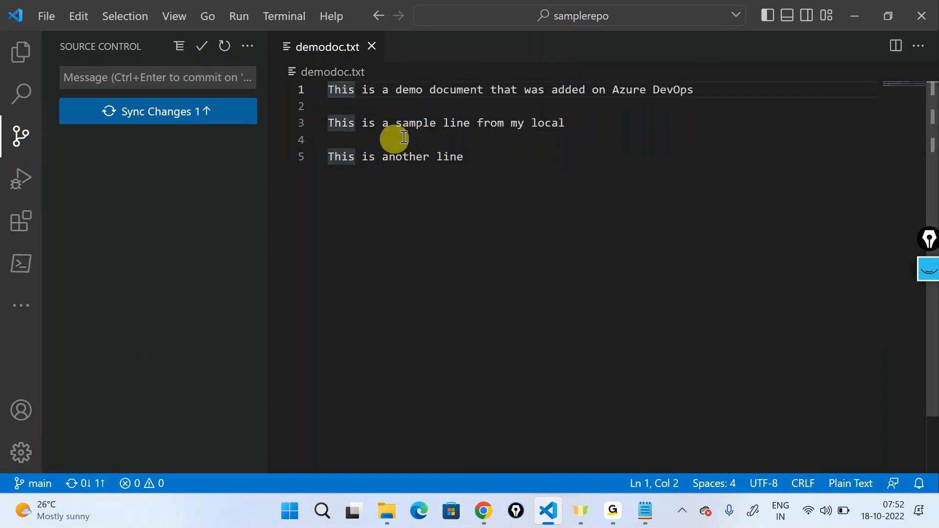
pyautogui.moveTo(738, 86); pyautogui.dragTo(457, 78)
pyautogui.moveTo(493, 185); pyautogui.dragTo(318, 111)
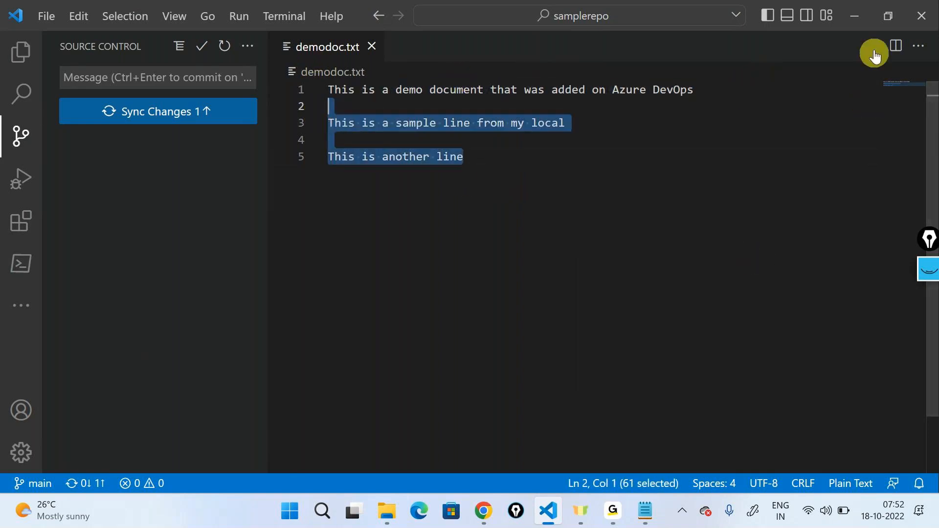
# - Switch to Azure DevOps in the browser, open and reload demodoc.txt in samplerepo, and compare it with the local copy in VS Code
pyautogui.click(856, 18)
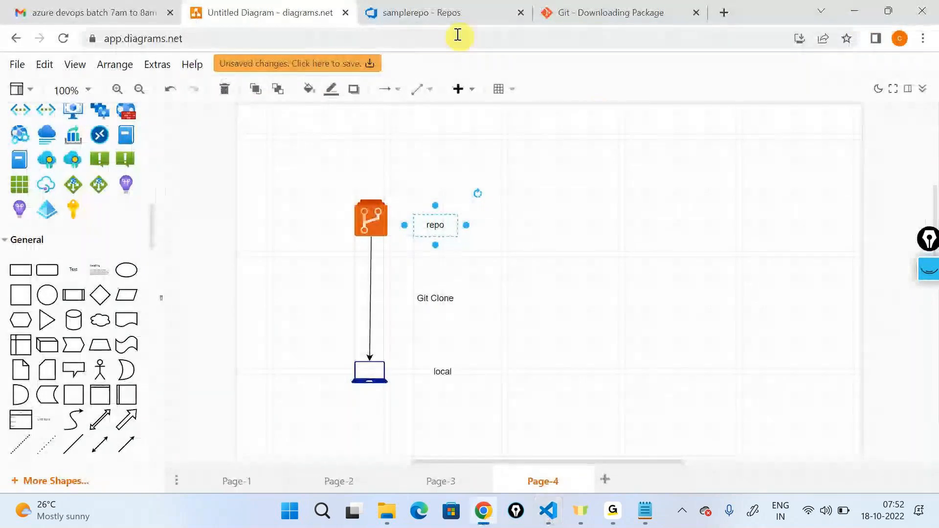
pyautogui.click(420, 12)
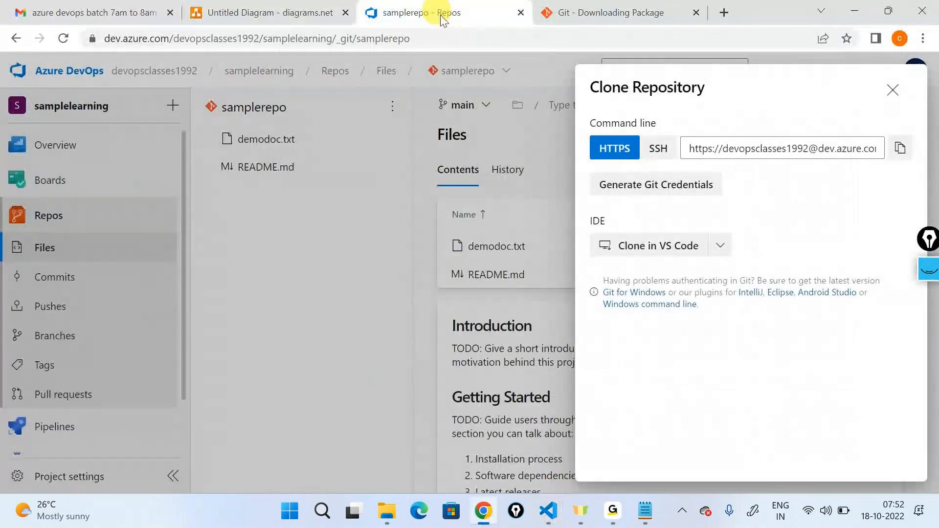
pyautogui.click(891, 98)
pyautogui.click(477, 246)
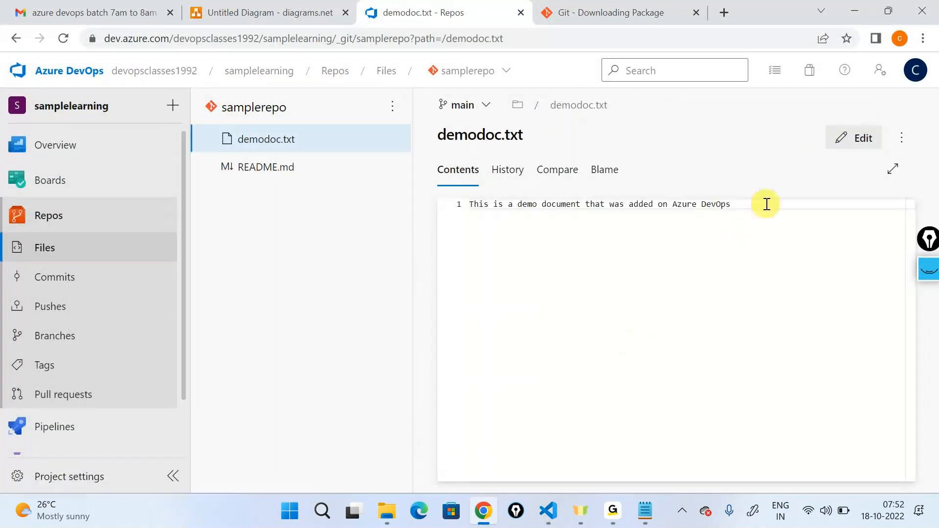
pyautogui.moveTo(766, 204); pyautogui.dragTo(347, 182)
pyautogui.click(704, 369)
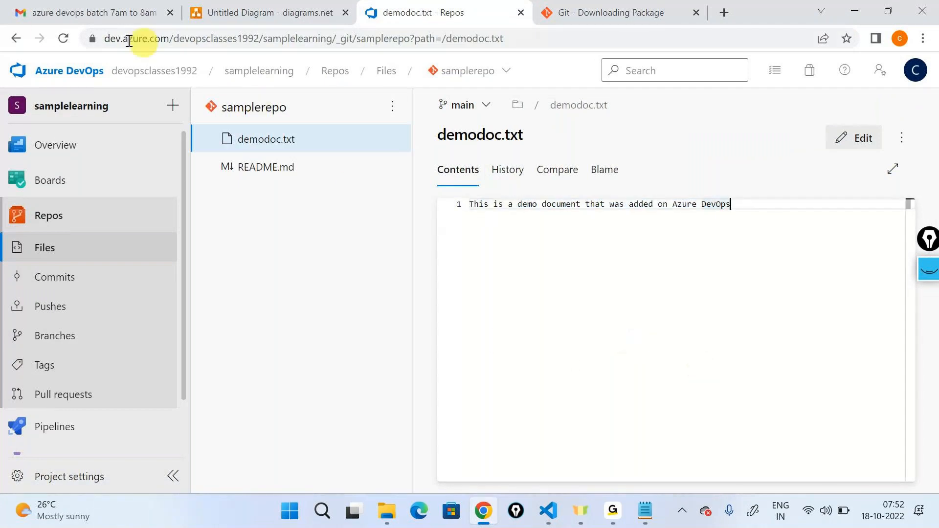
pyautogui.click(63, 40)
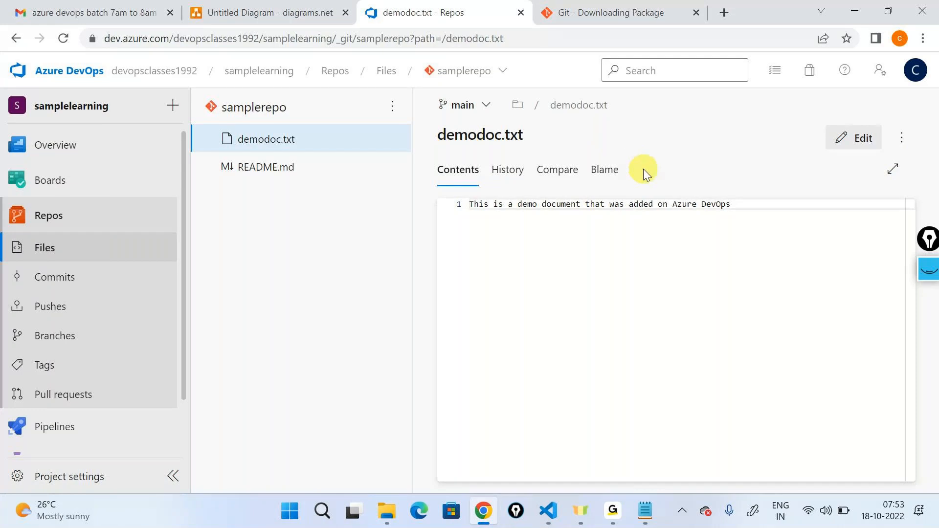
pyautogui.hotkey('alt', 'Tab')
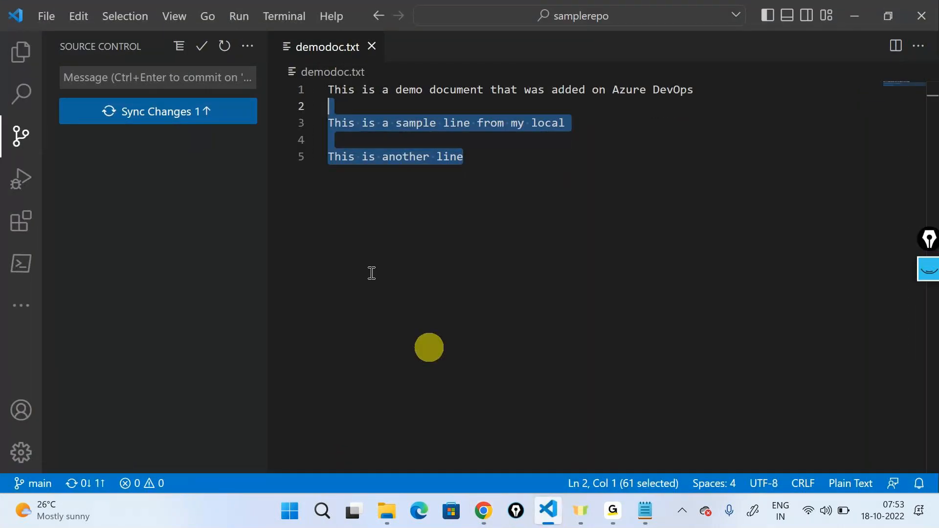
pyautogui.click(599, 400)
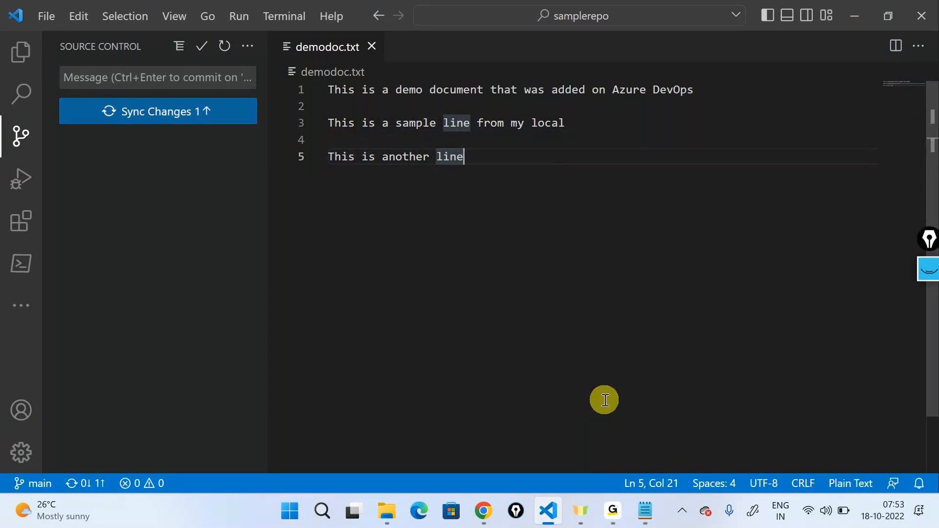
# - In the diagrams.net diagram, place copies of the laptop and repo icons beside the originals and connect them with an arrow from laptop to repo
pyautogui.click(855, 15)
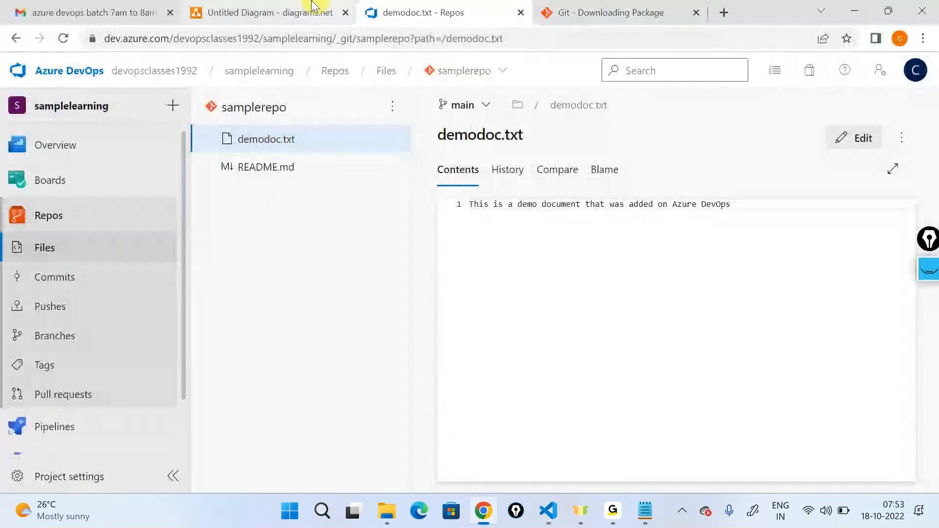
pyautogui.click(321, 13)
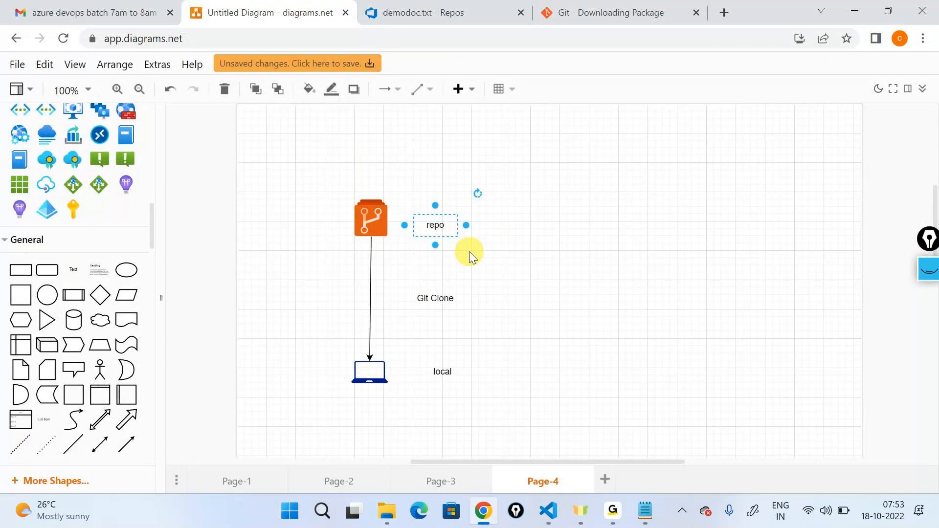
pyautogui.click(361, 372)
pyautogui.moveTo(361, 372); pyautogui.dragTo(592, 368)
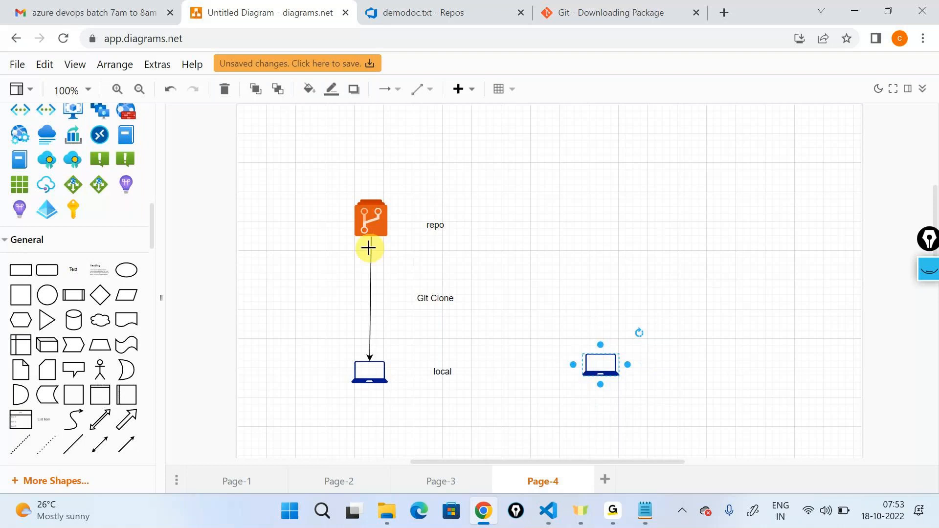
pyautogui.click(368, 210)
pyautogui.moveTo(368, 210); pyautogui.dragTo(600, 210)
pyautogui.moveTo(600, 326); pyautogui.dragTo(600, 230)
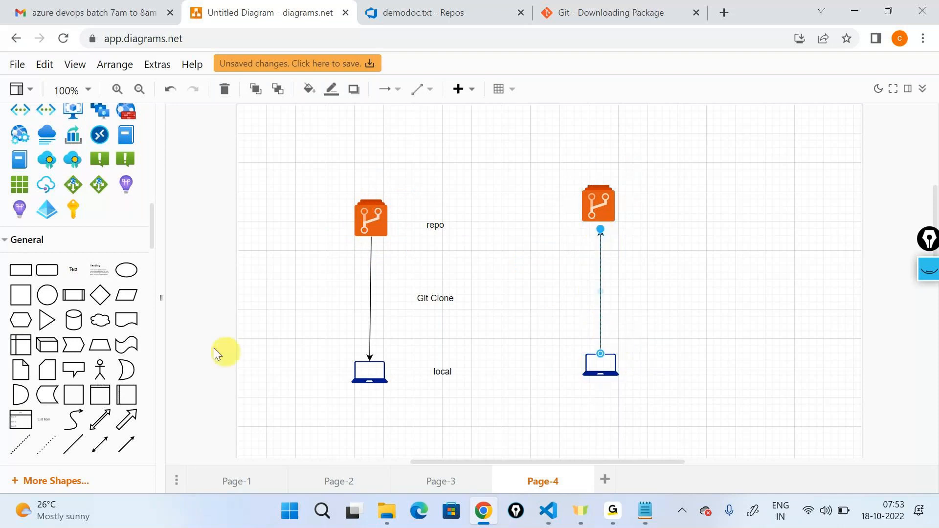
# - Add a text label reading "Git Push" beside the new upward arrow
pyautogui.moveTo(96, 280); pyautogui.dragTo(655, 277)
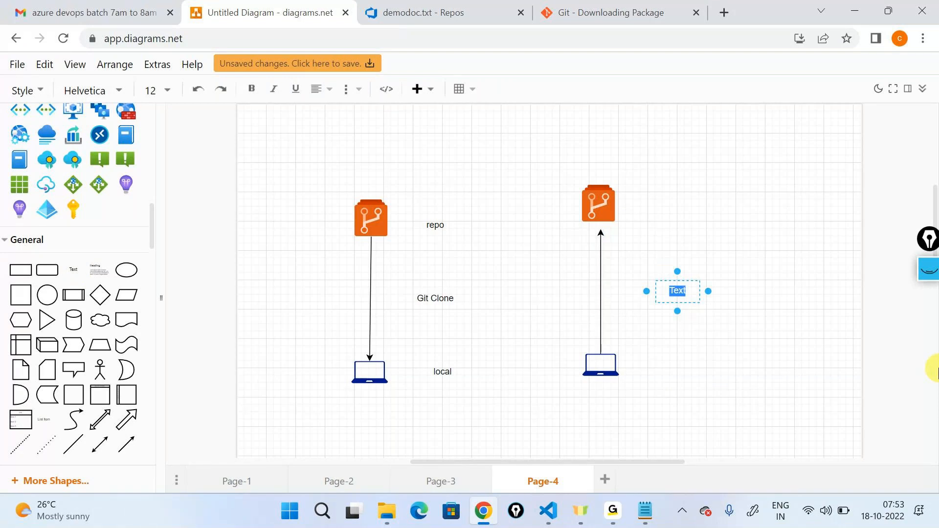
pyautogui.write('Git Push')
# - Switch to VS Code and push the local commit to the remote samplerepo repository
pyautogui.click(548, 510)
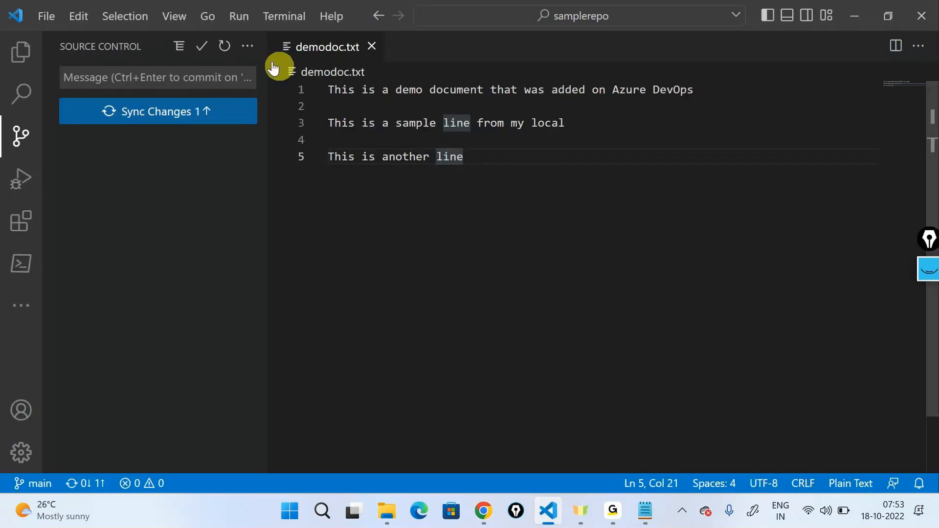
pyautogui.click(249, 45)
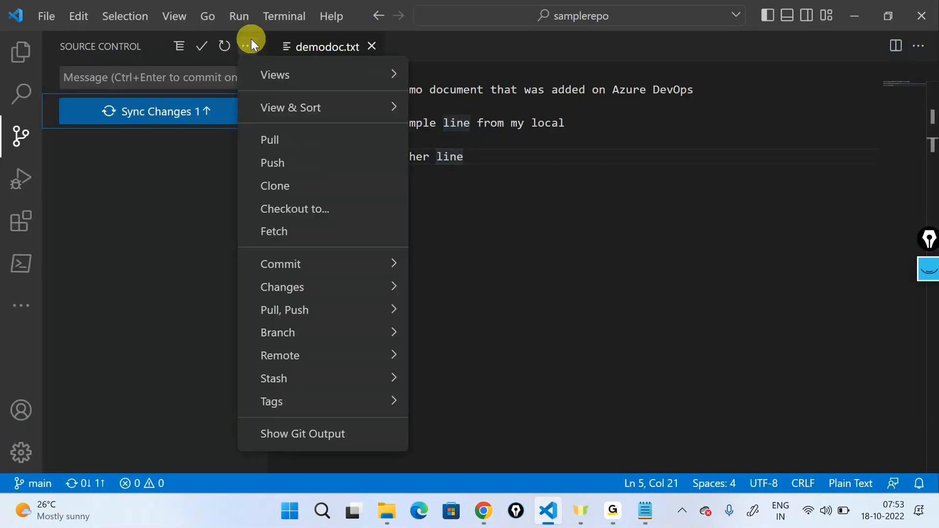
pyautogui.click(292, 142)
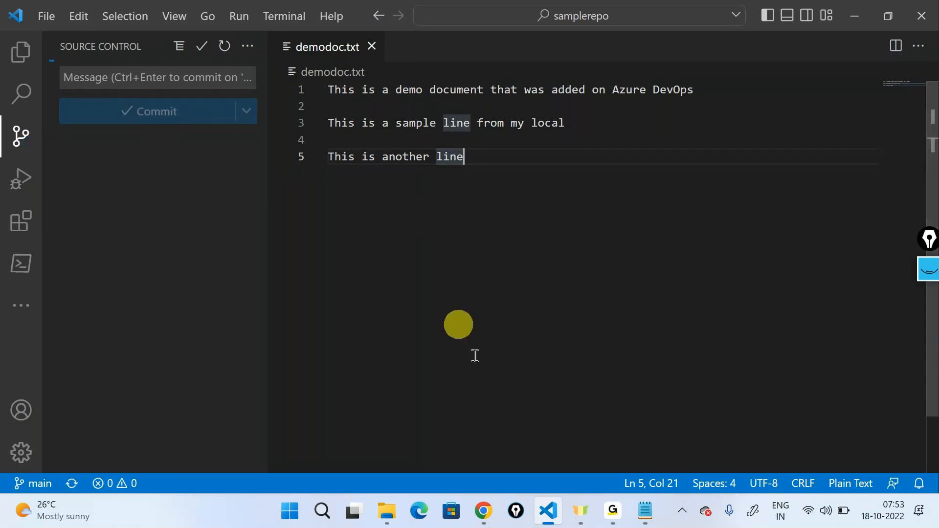
# - Reload demodoc.txt on Azure DevOps in the browser, check its contents and commit history, and return to VS Code
pyautogui.click(483, 511)
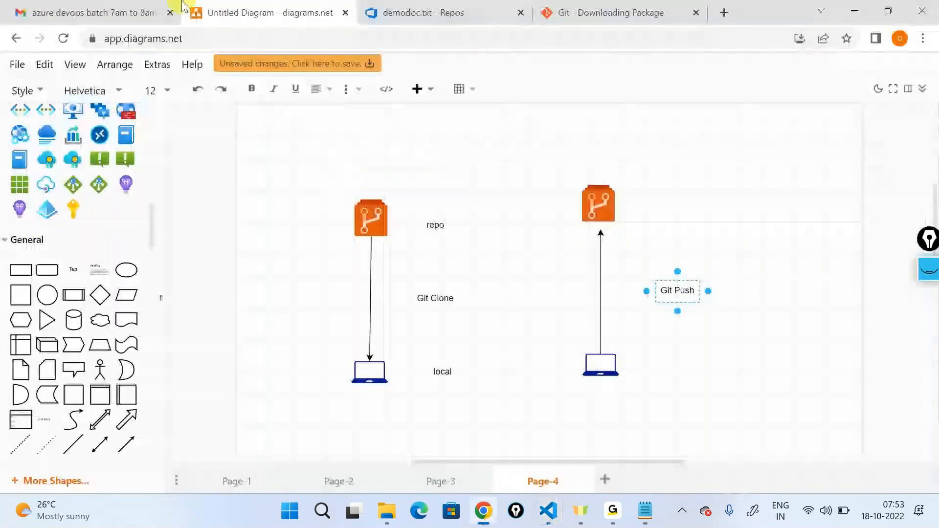
pyautogui.click(362, 9)
pyautogui.press('F5')
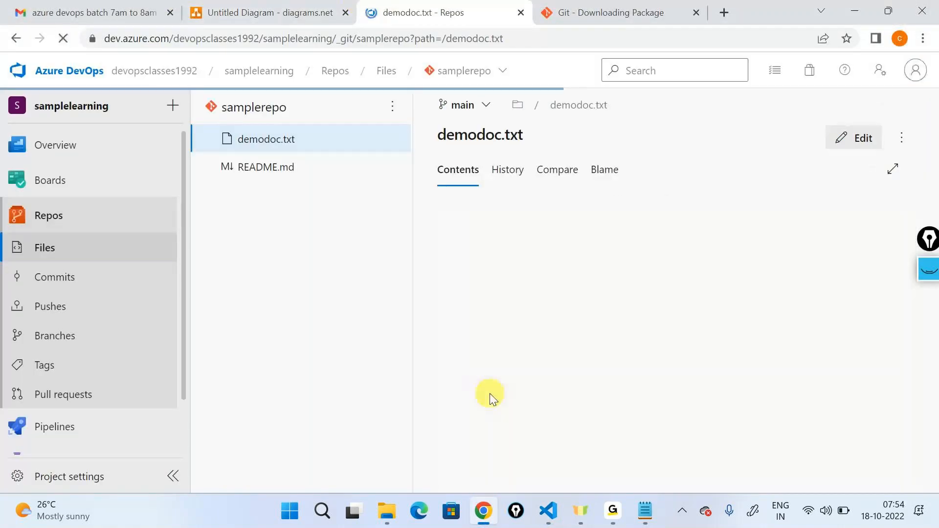
pyautogui.moveTo(572, 272); pyautogui.dragTo(450, 222)
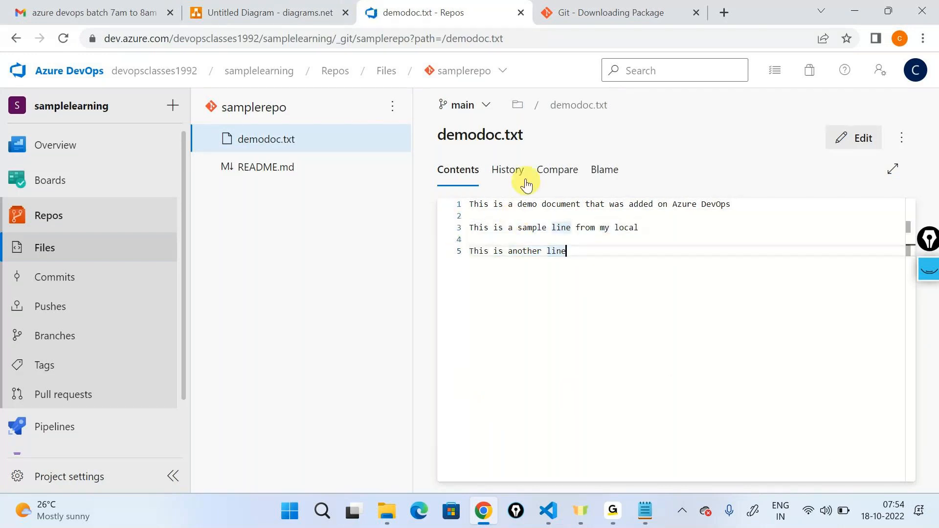
pyautogui.click(509, 169)
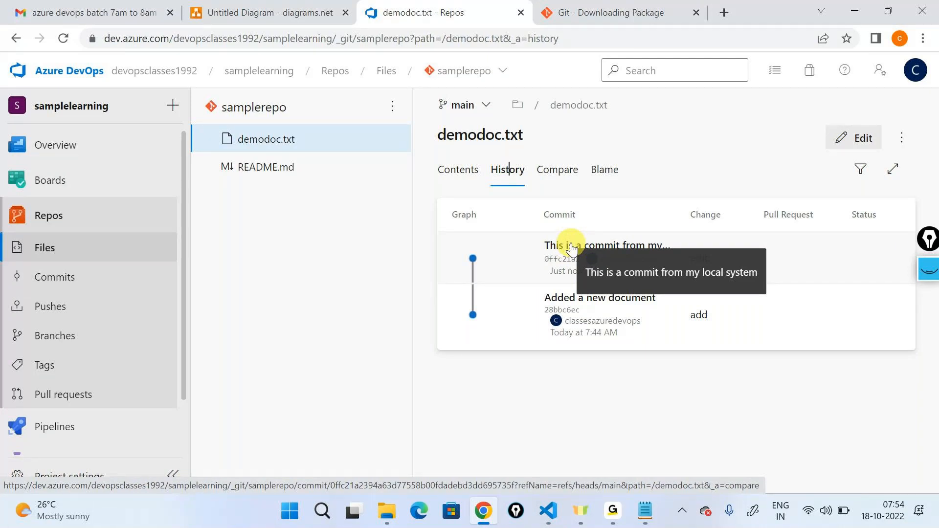
pyautogui.click(556, 526)
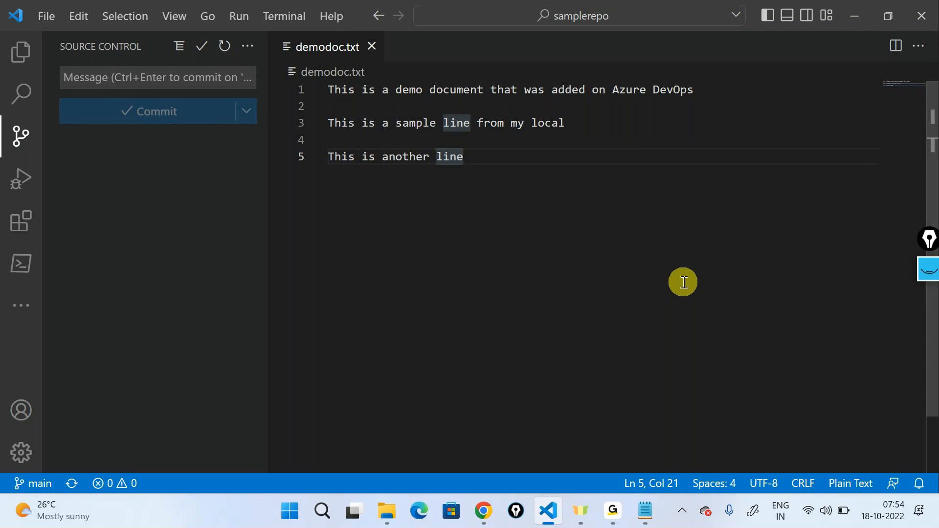
pyautogui.click(614, 511)
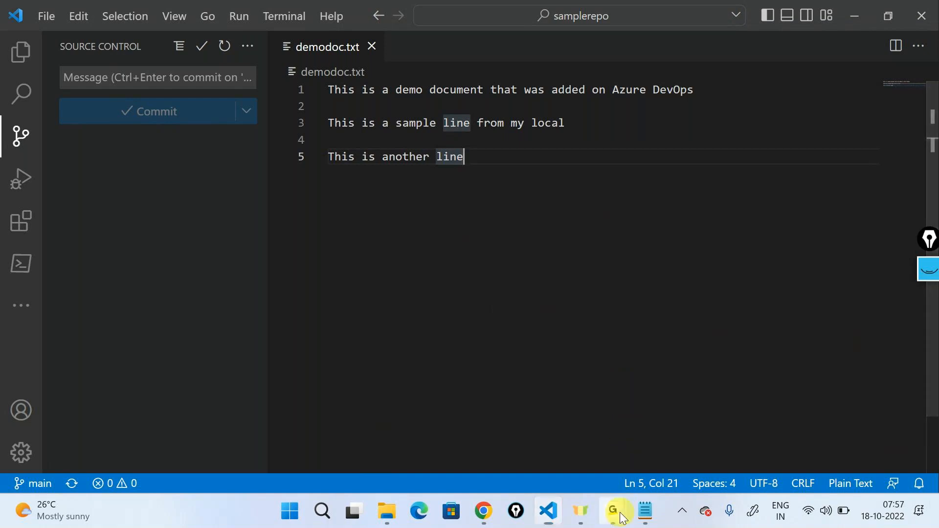
pyautogui.moveTo(620, 518)
pyautogui.click(639, 414)
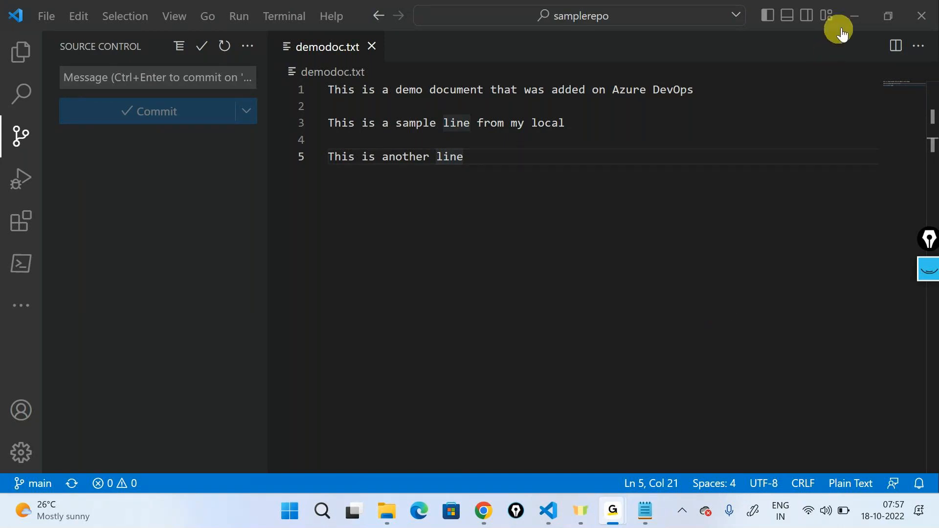
pyautogui.click(860, 16)
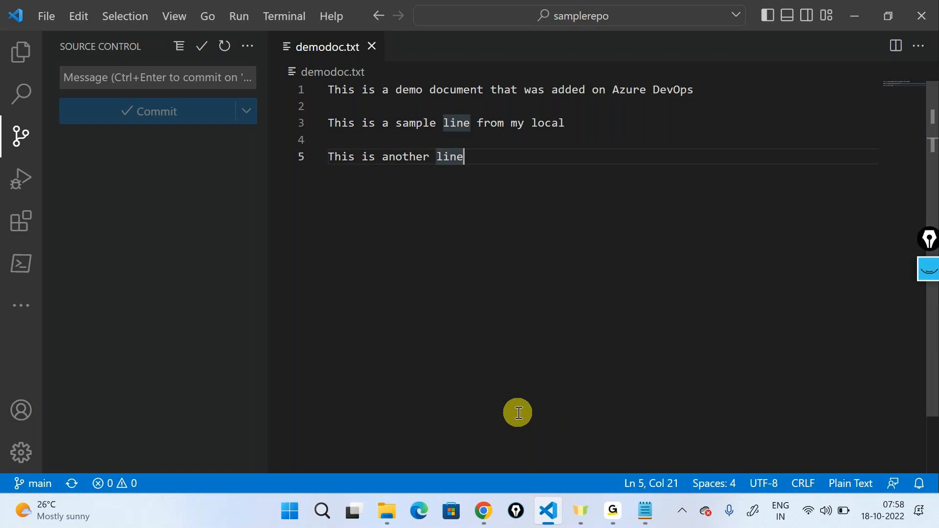
pyautogui.click(887, 525)
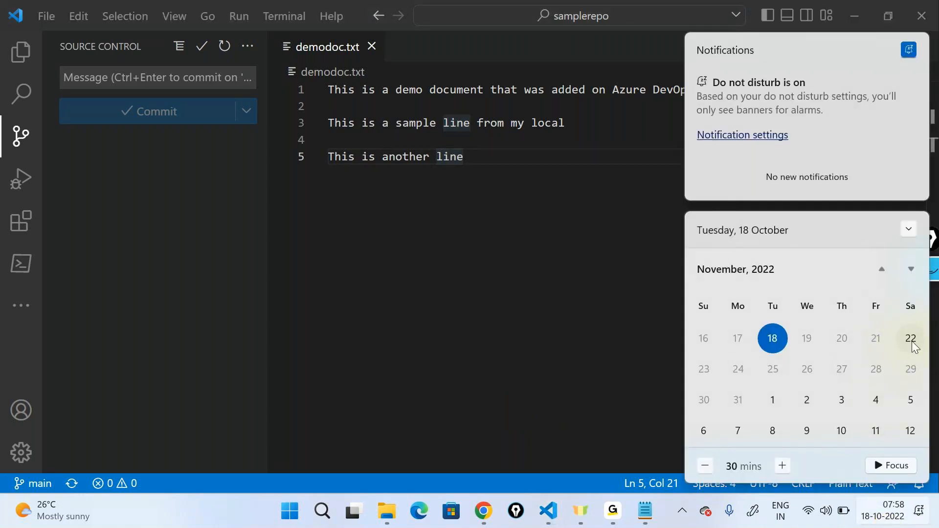
pyautogui.click(620, 354)
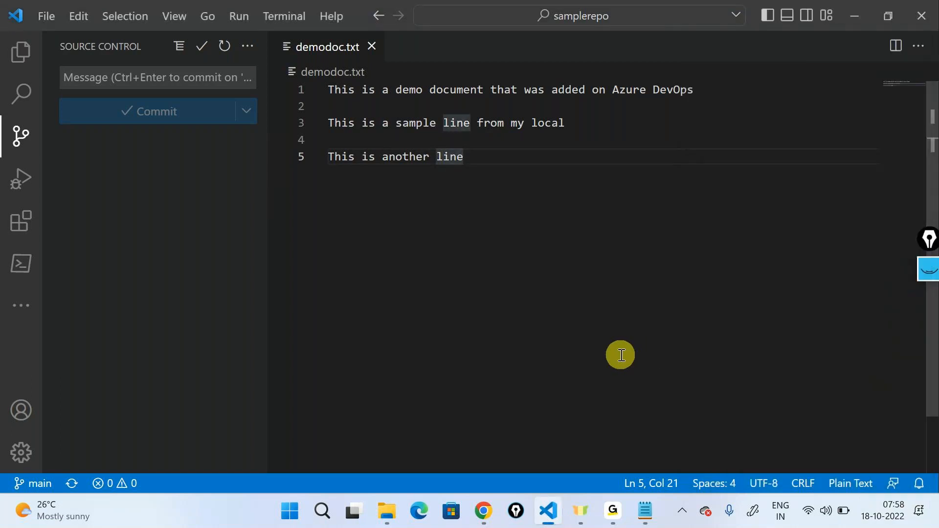
pyautogui.click(615, 508)
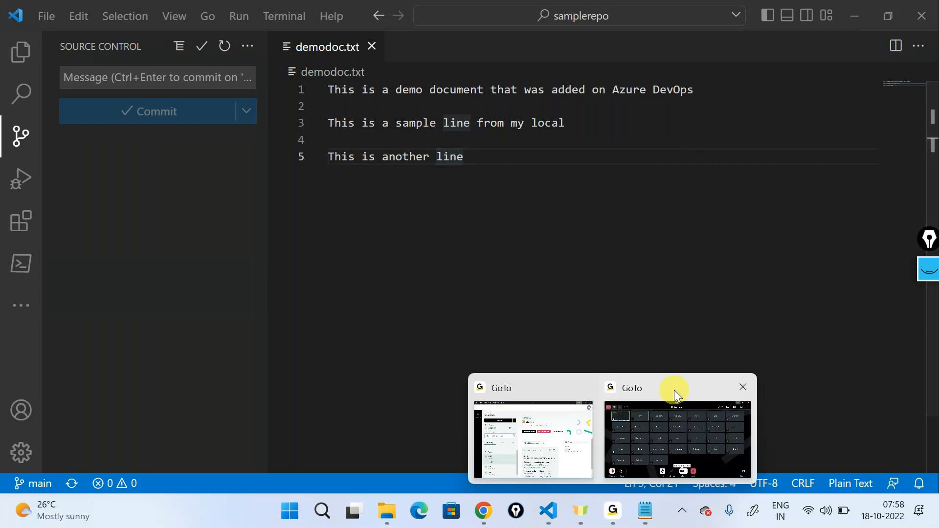
pyautogui.click(674, 389)
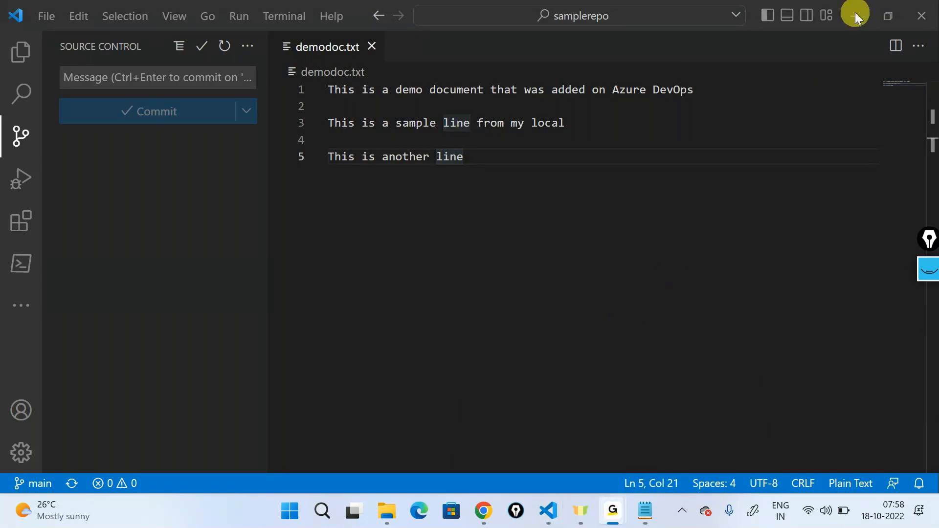
pyautogui.click(675, 270)
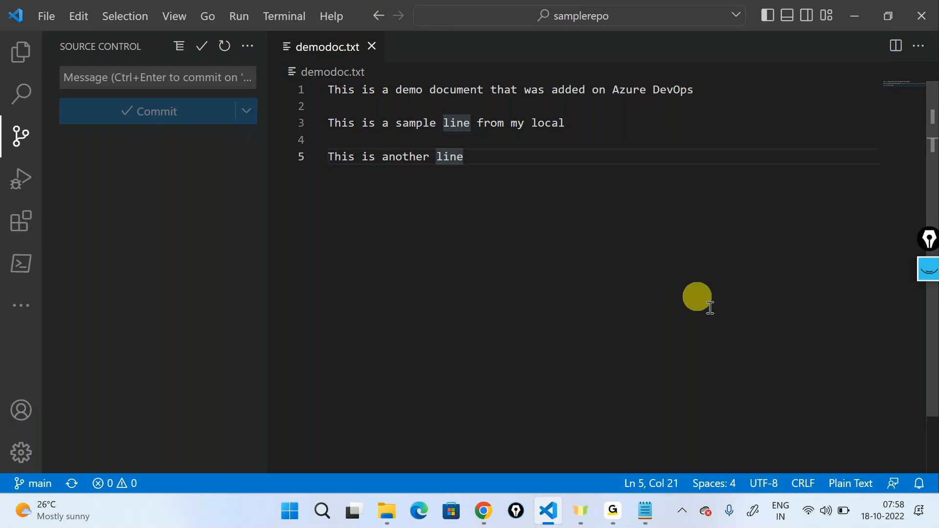
pyautogui.click(900, 520)
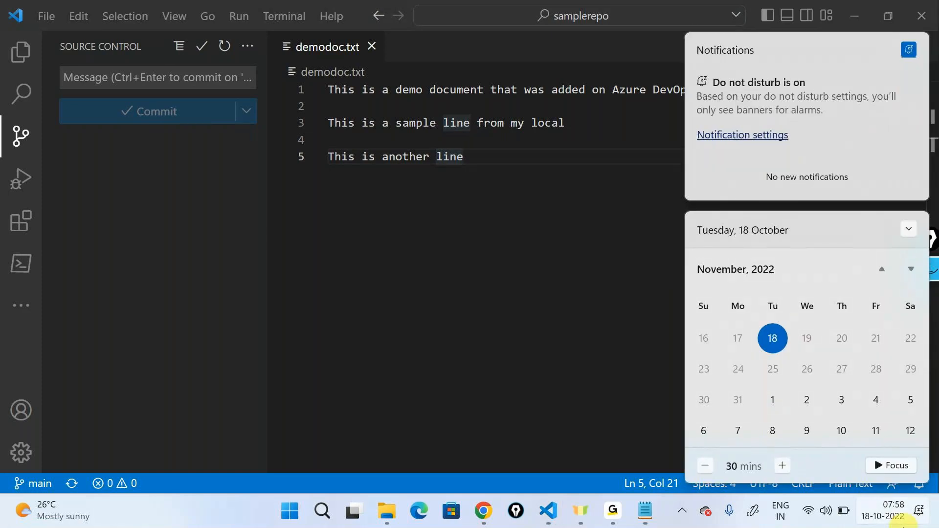
pyautogui.click(901, 521)
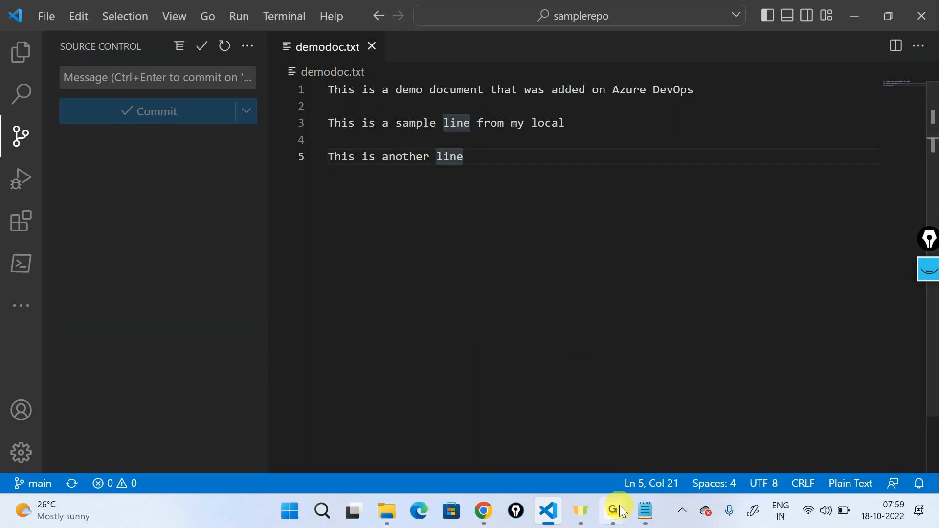
pyautogui.moveTo(619, 506)
pyautogui.click(624, 431)
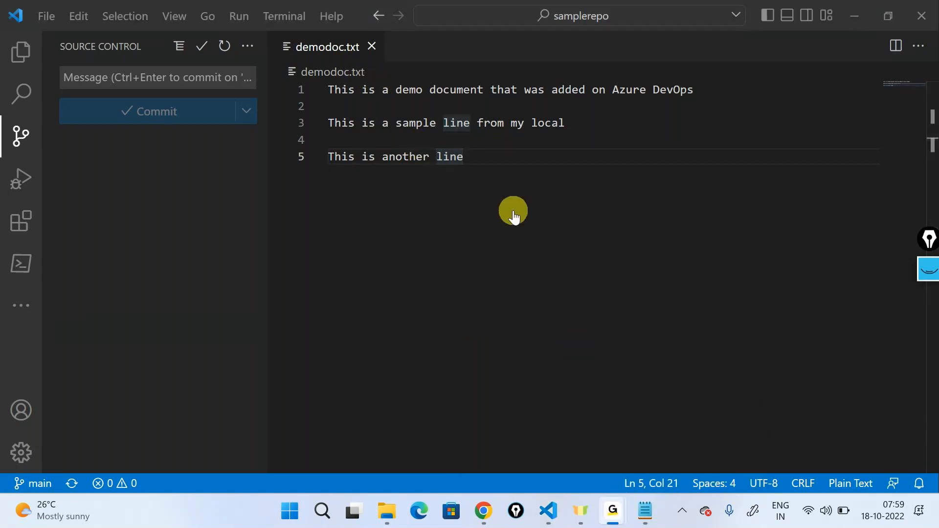